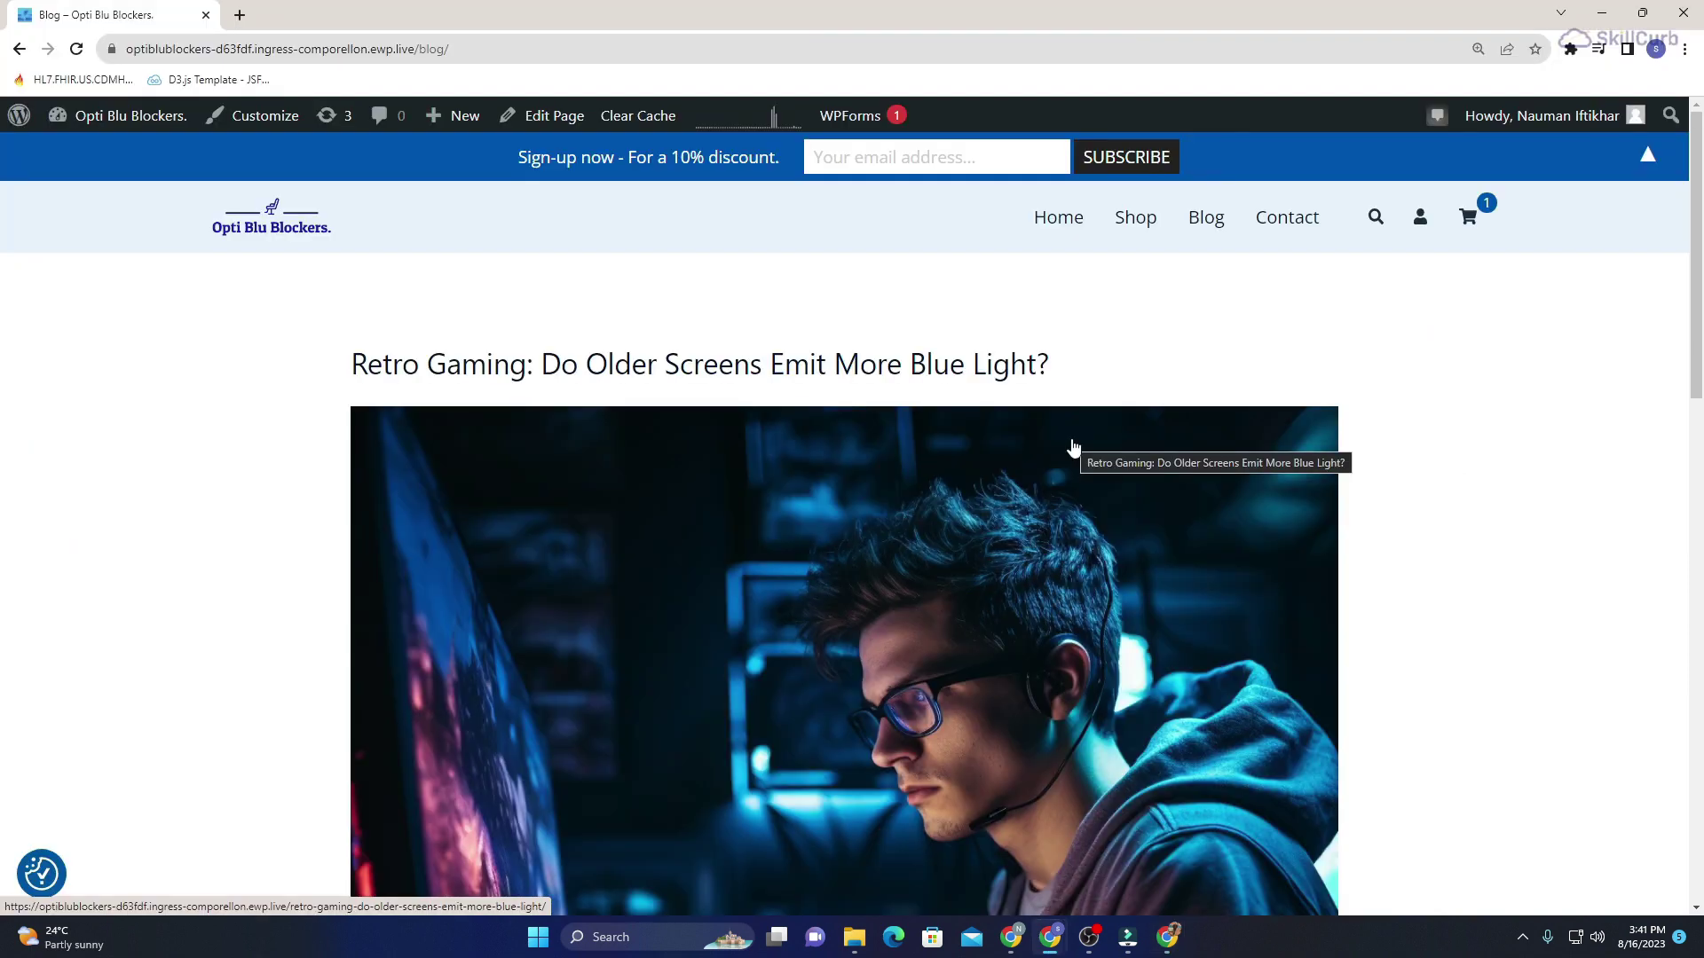
# Bring up the Opti Blu Blockers blog window in place of the Mailchimp home page.
pyautogui.scroll(-3, 945, 497)
# View the Retro Gaming blue-light post on the blog, then return to the Mailchimp dashboard.
pyautogui.click(945, 507)
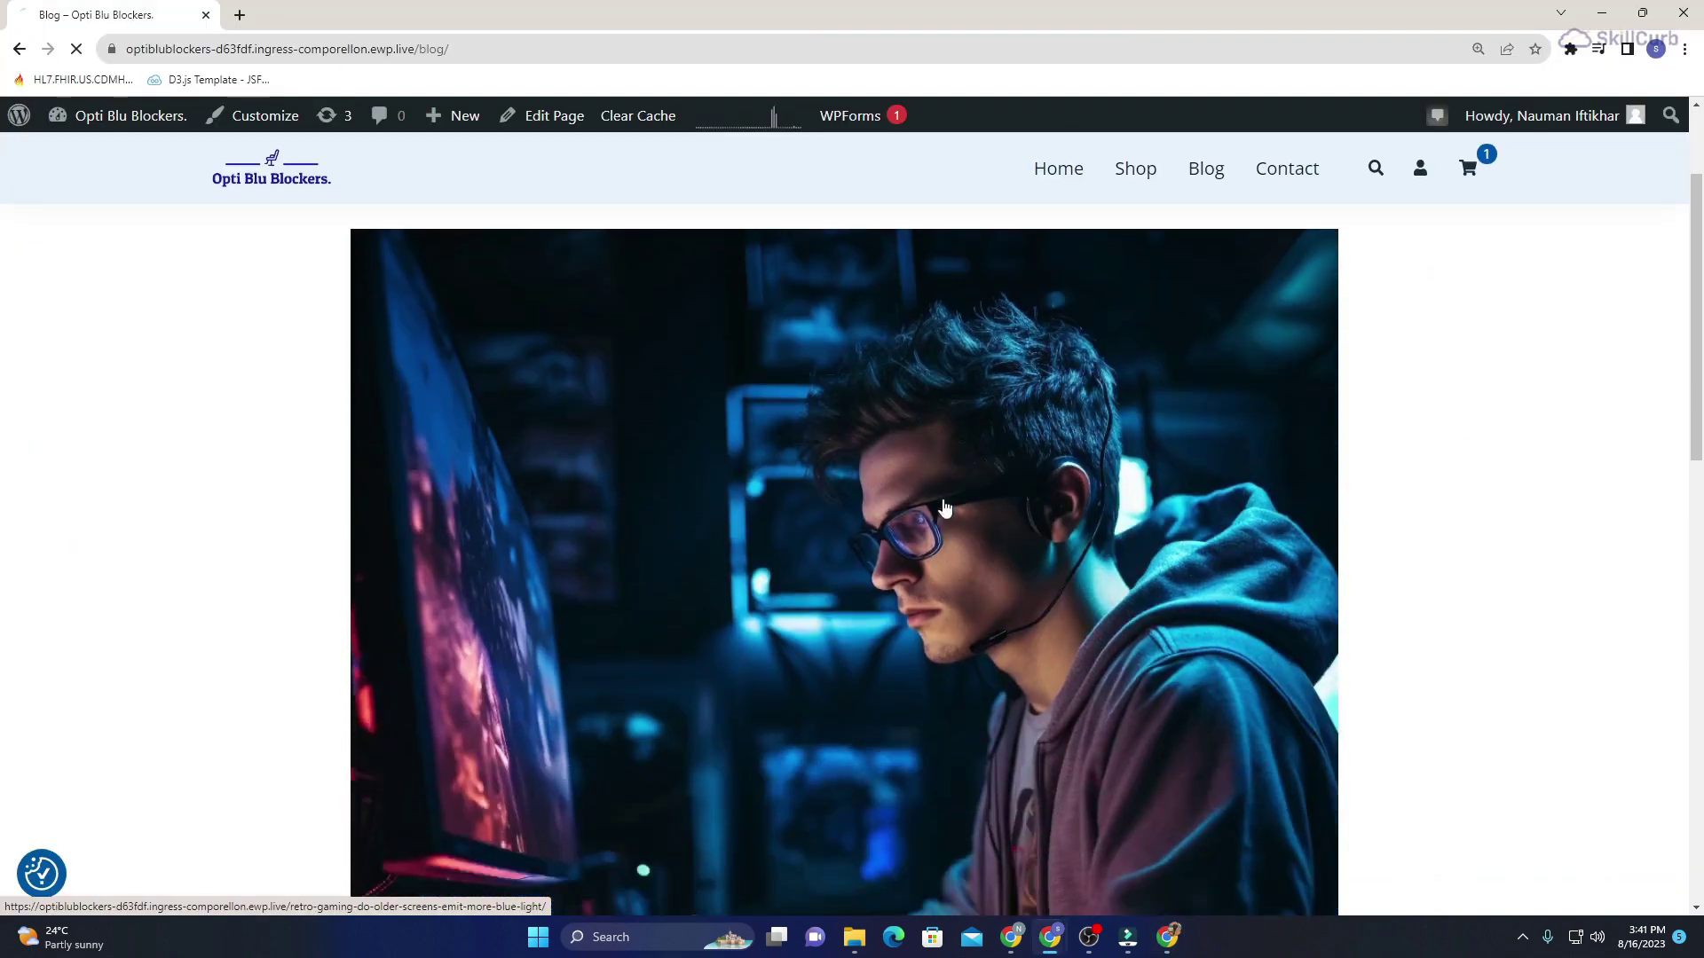
pyautogui.scroll(-3, 945, 502)
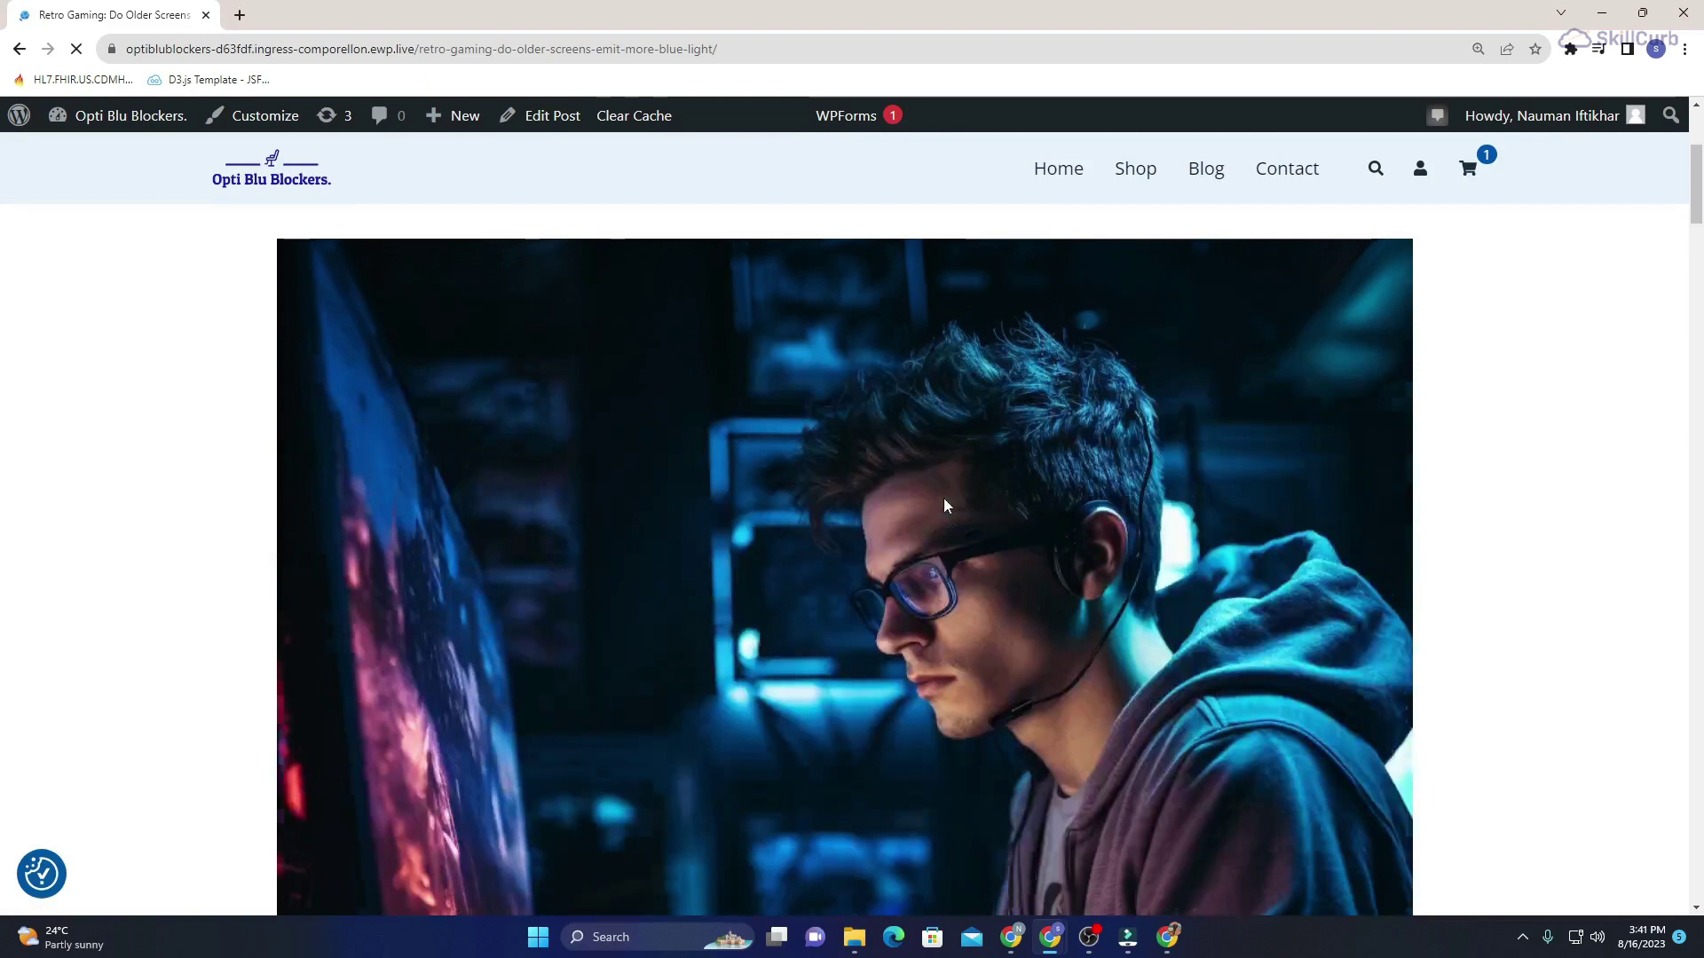
pyautogui.click(1167, 937)
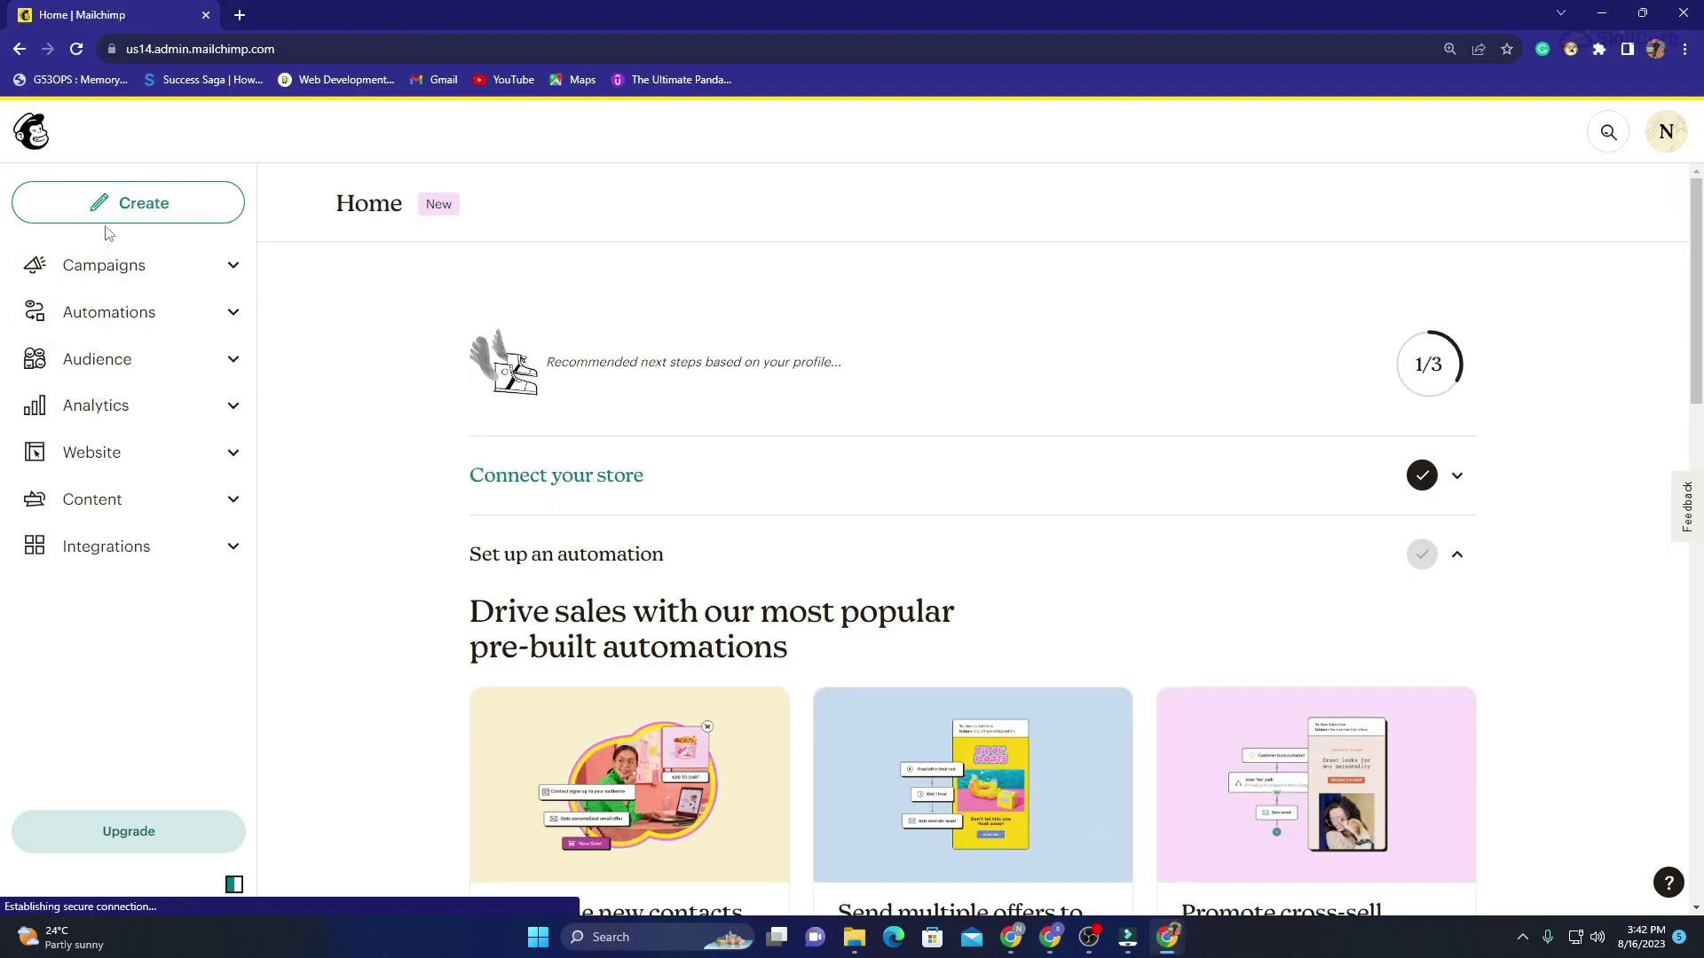
# Start a new Regular email from the Create menu.
pyautogui.click(129, 204)
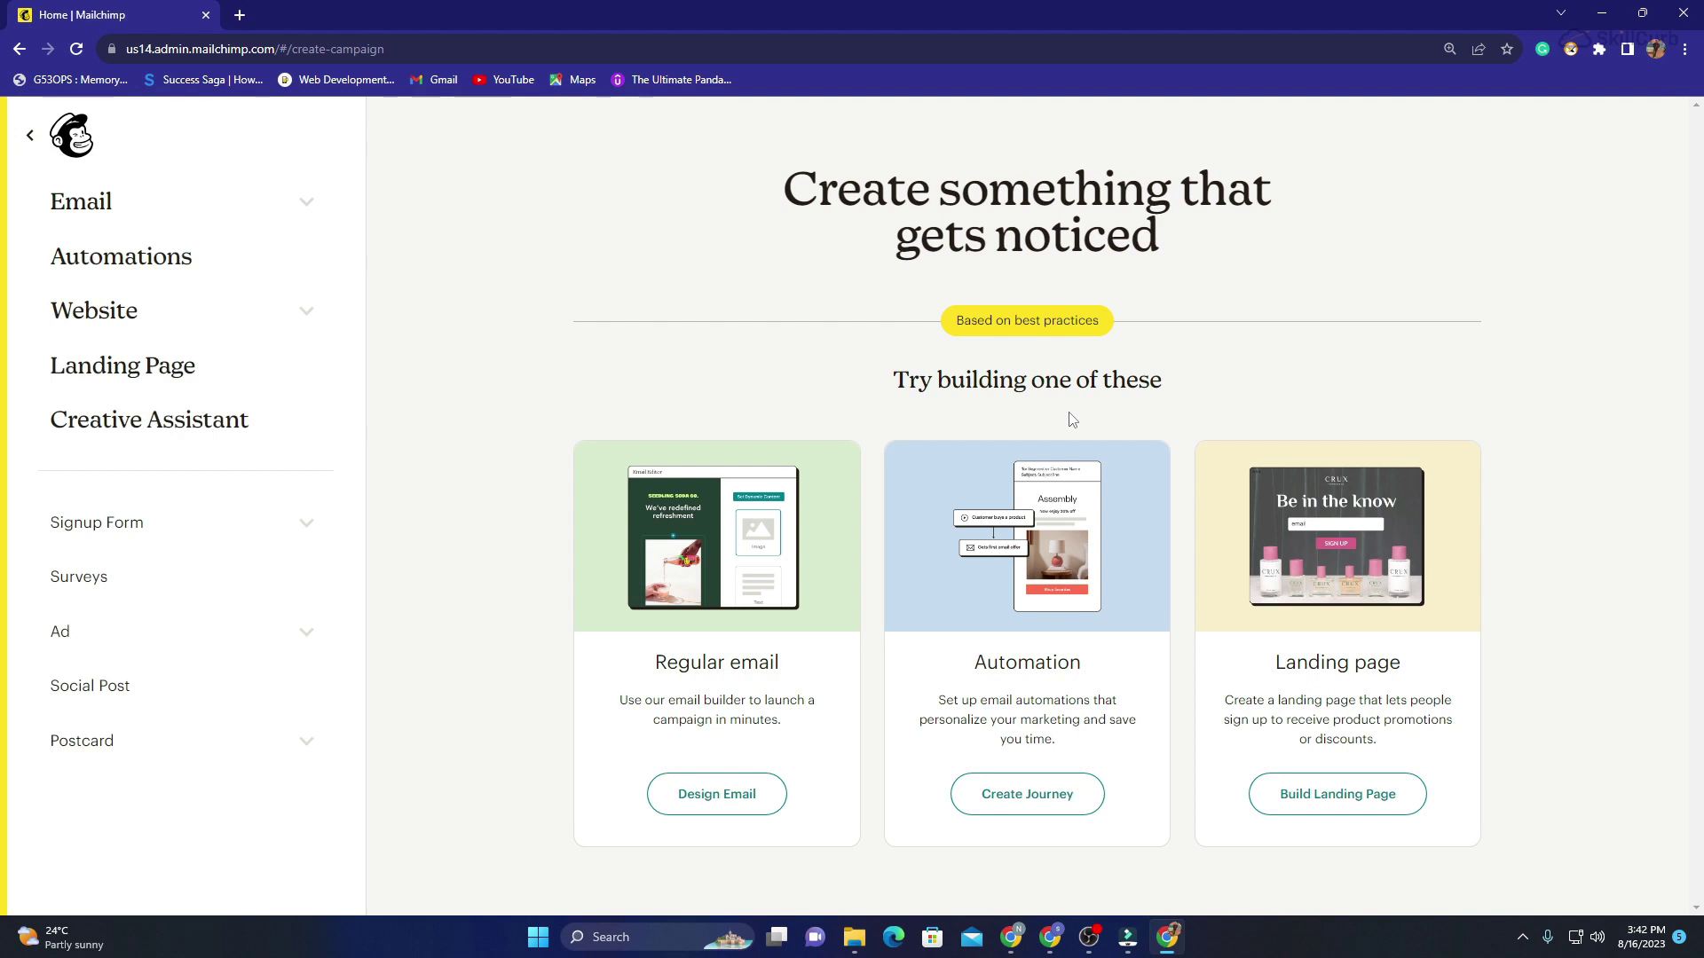
pyautogui.click(296, 224)
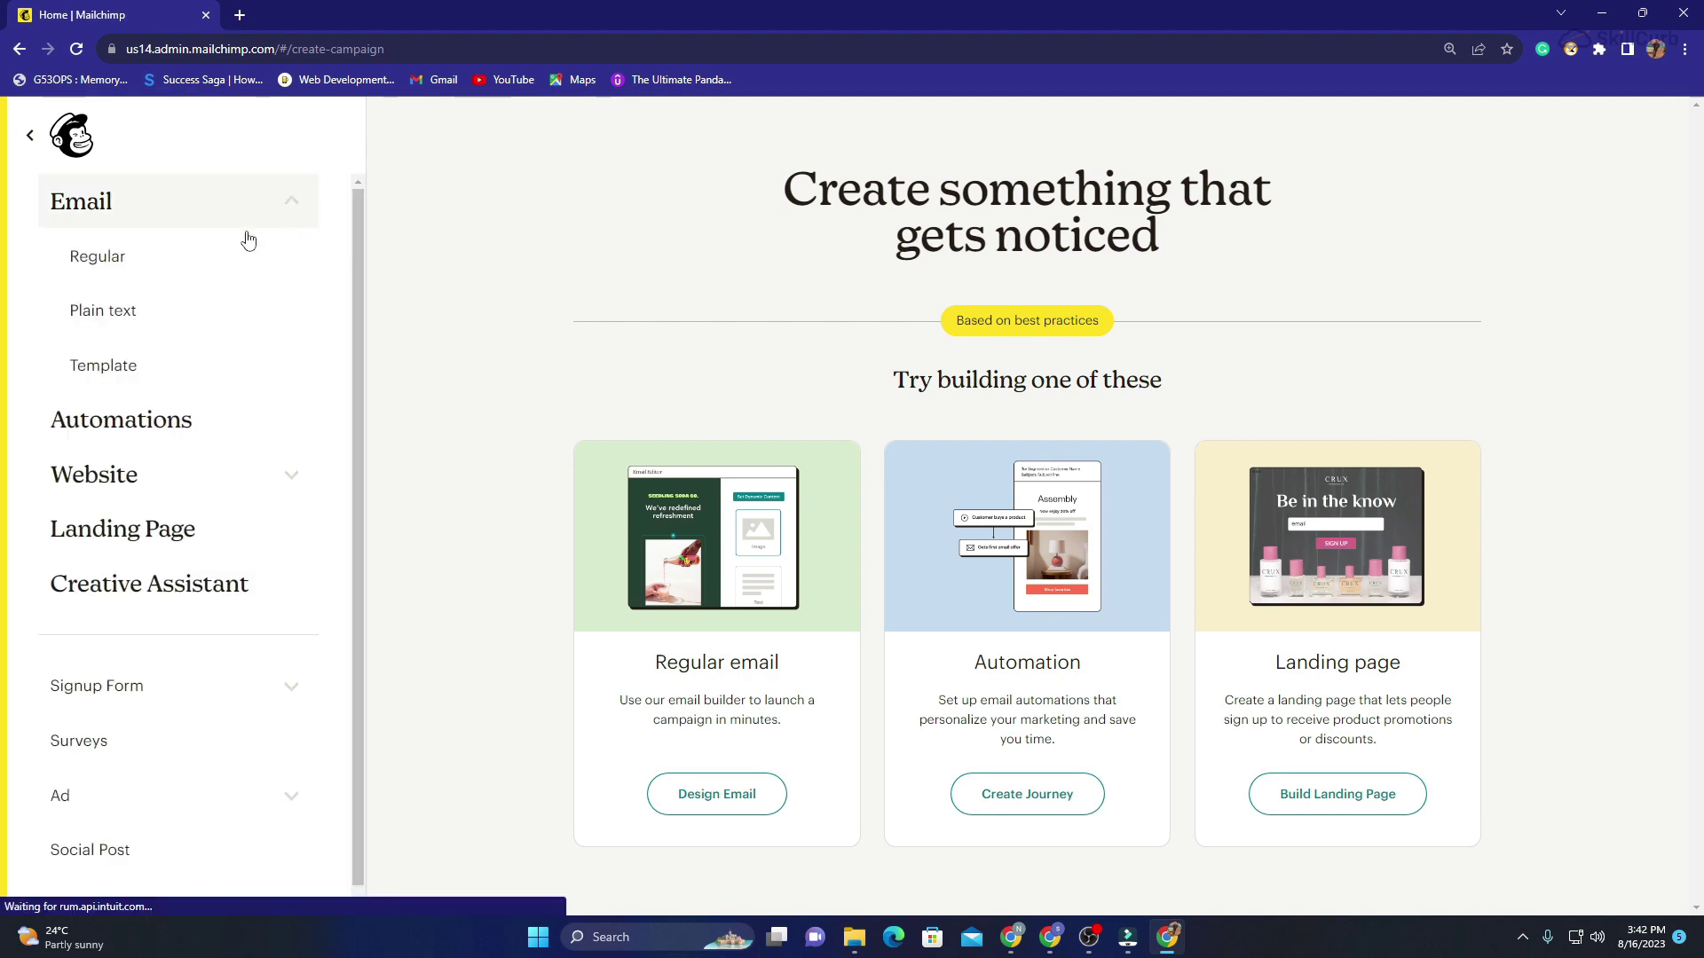
pyautogui.click(120, 266)
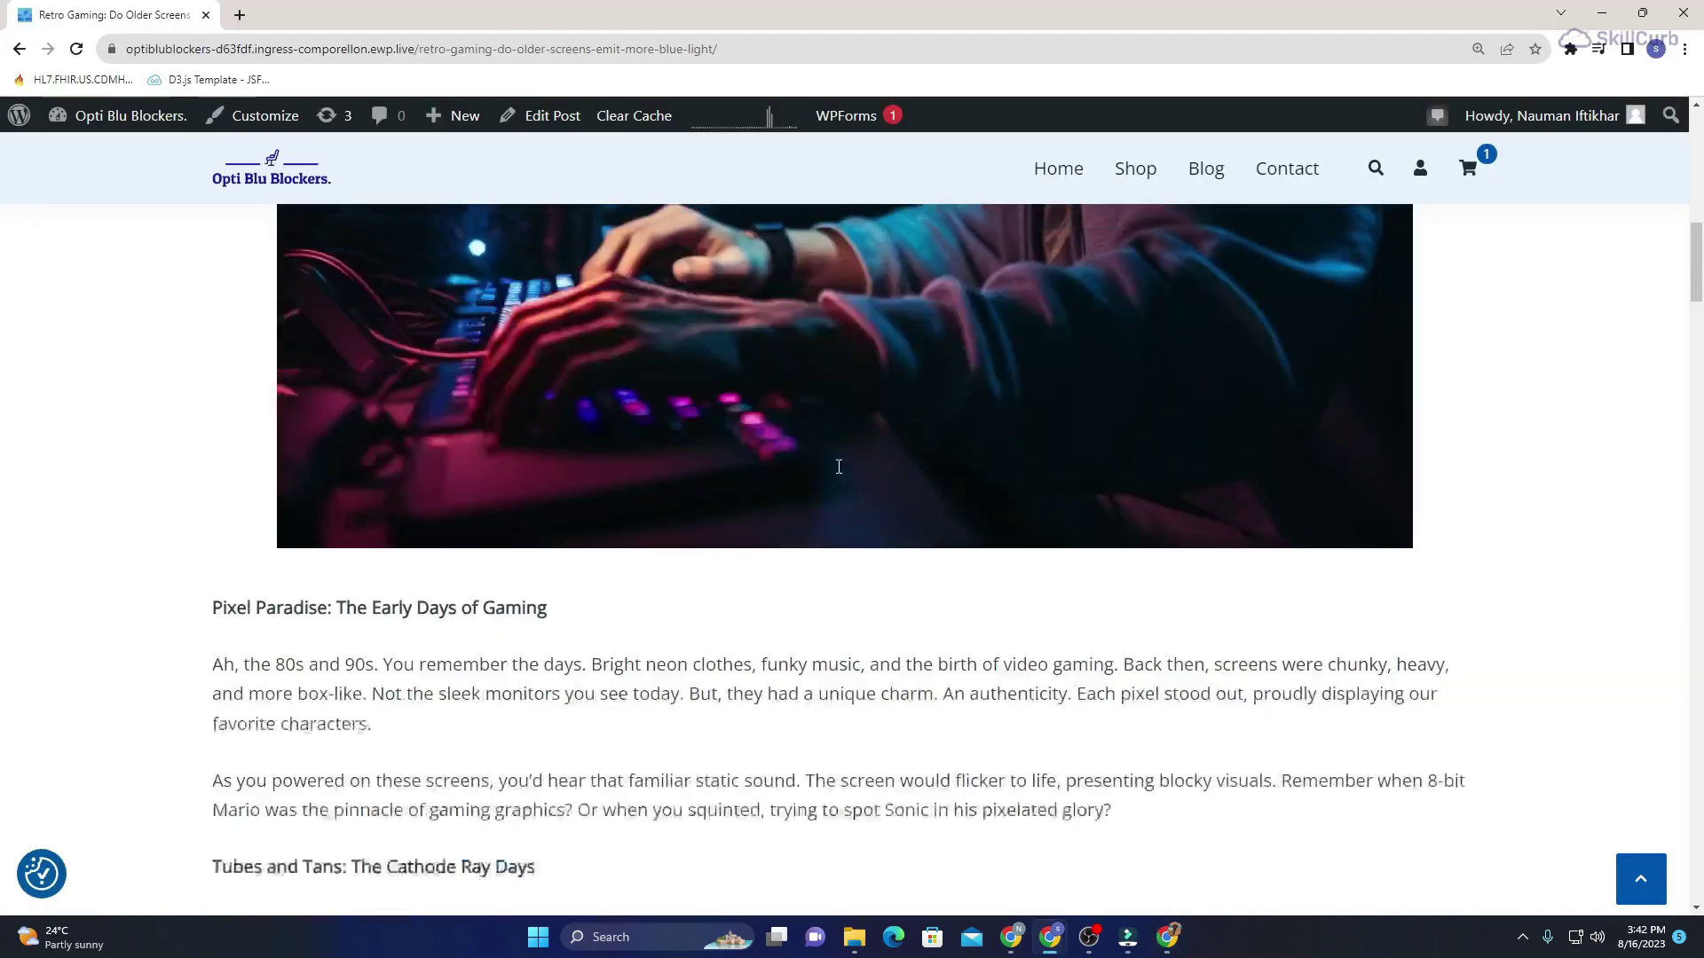
# Select the blog post's full title to copy, then return to the Mailchimp form.
pyautogui.scroll(8, 838, 466)
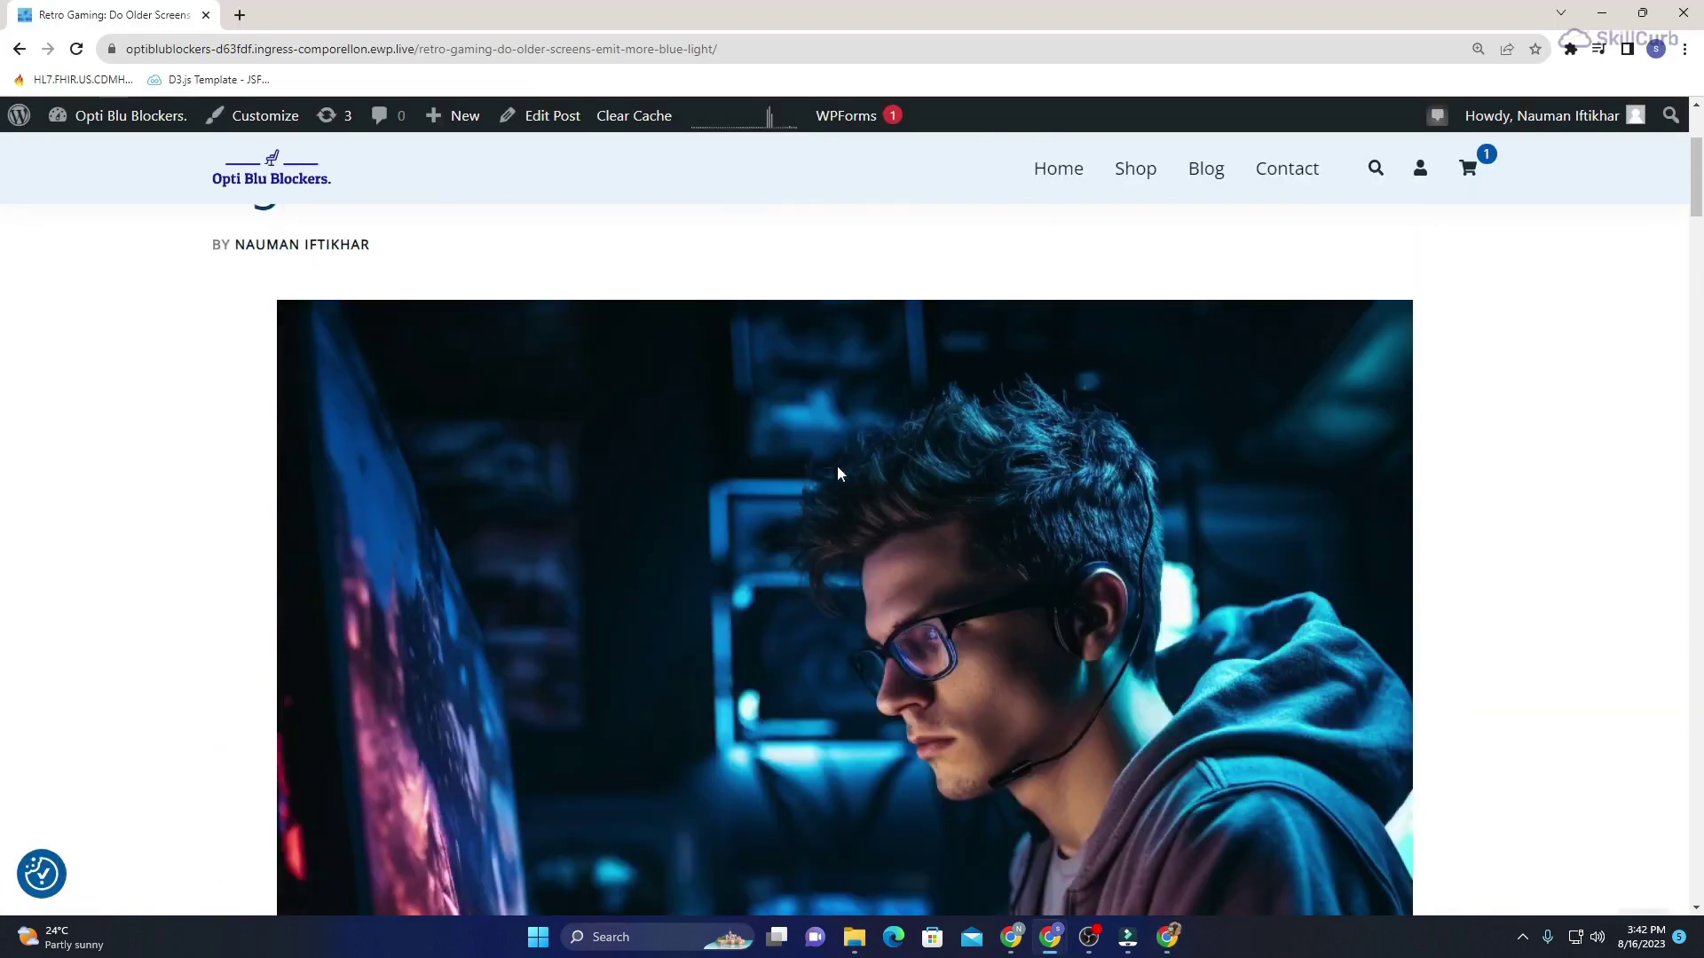
pyautogui.moveTo(564, 381); pyautogui.dragTo(357, 448)
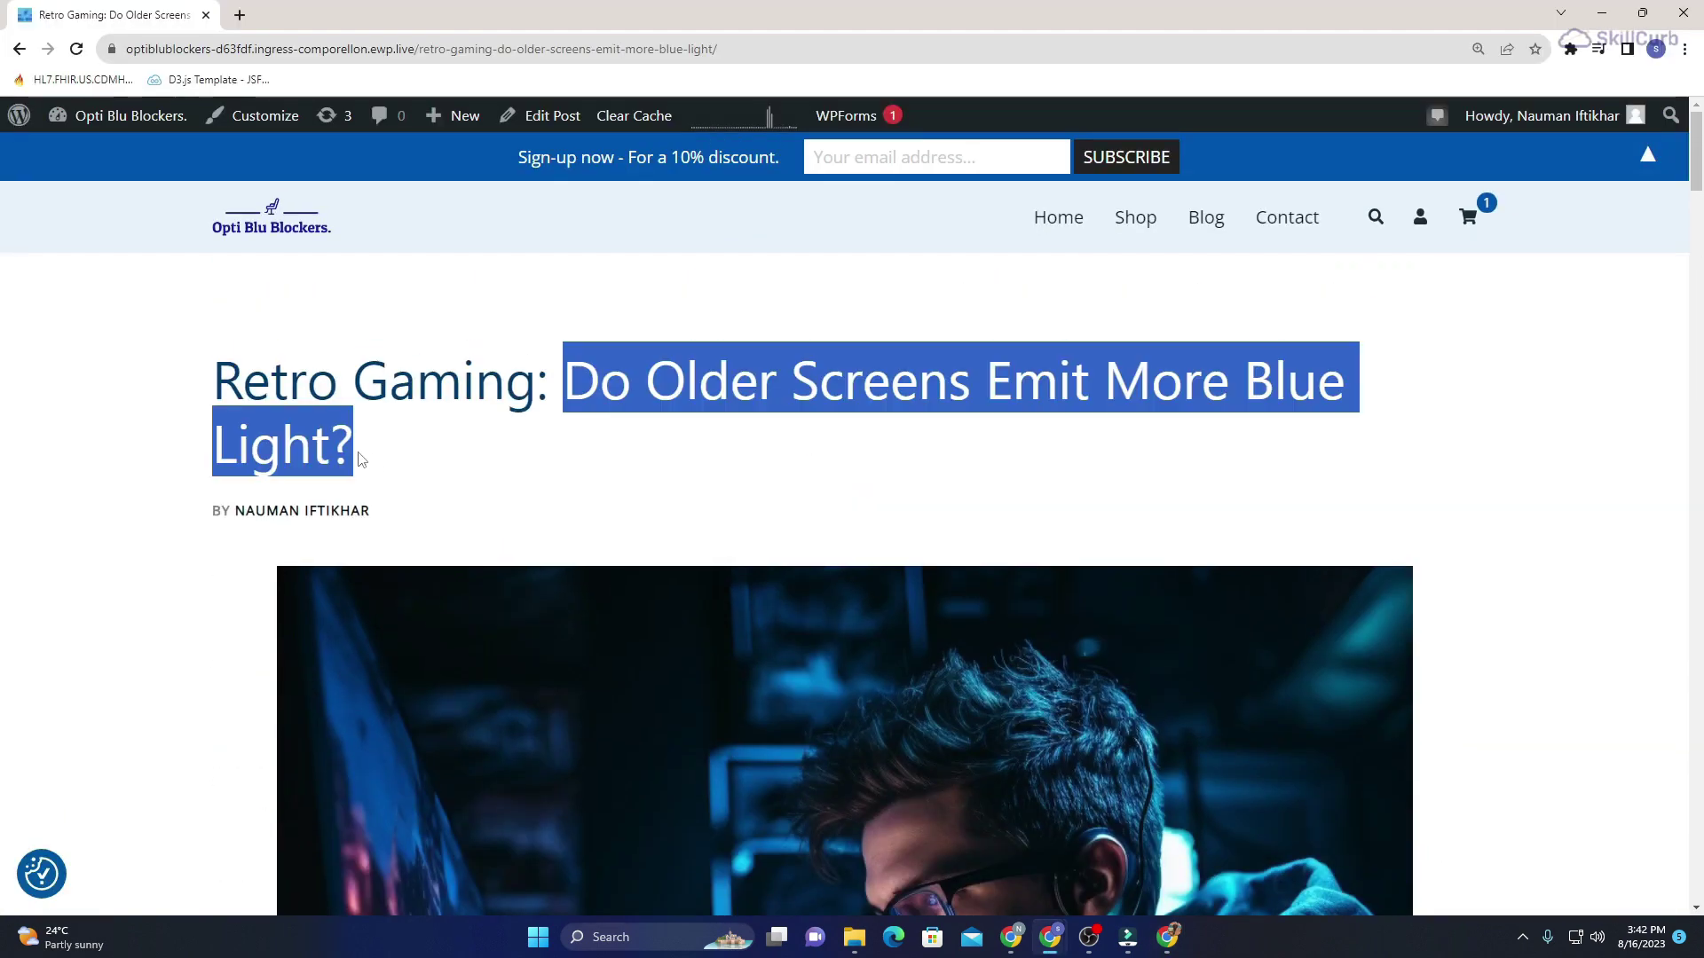
pyautogui.moveTo(211, 377); pyautogui.dragTo(391, 462)
pyautogui.hotkey('ctrl', 'c')
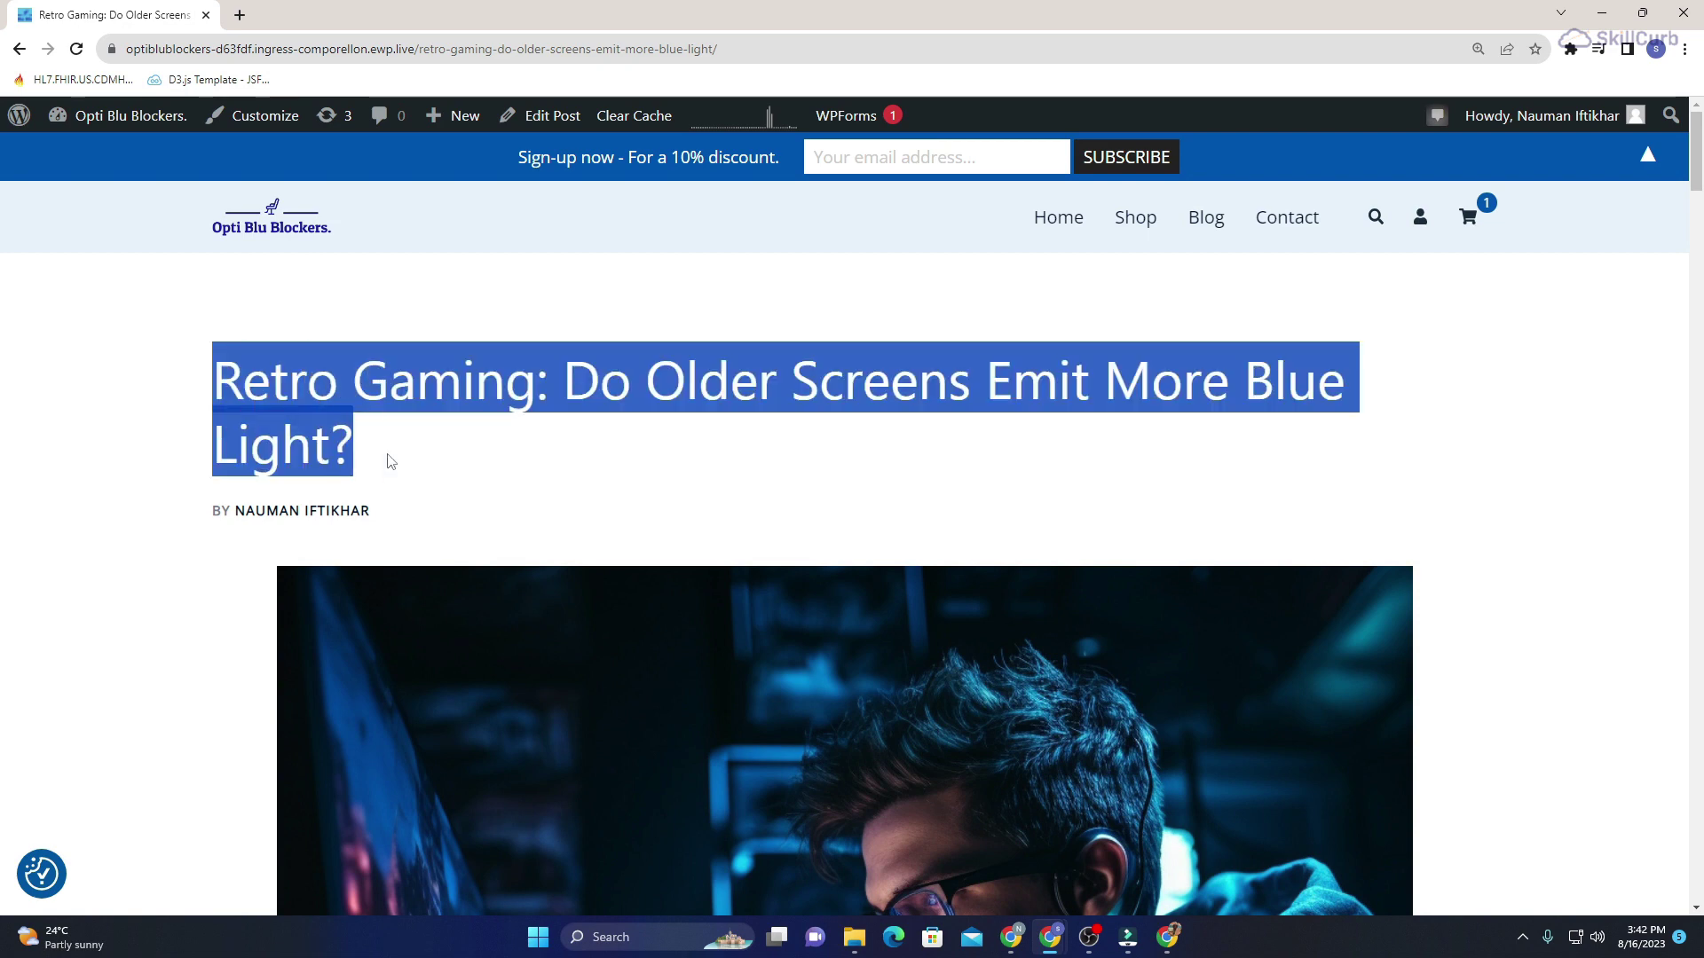
pyautogui.click(1167, 937)
# Paste 'Retro Gaming: Do Older Screens Emit More Blue Light?' as the internal email name and begin.
pyautogui.click(862, 564)
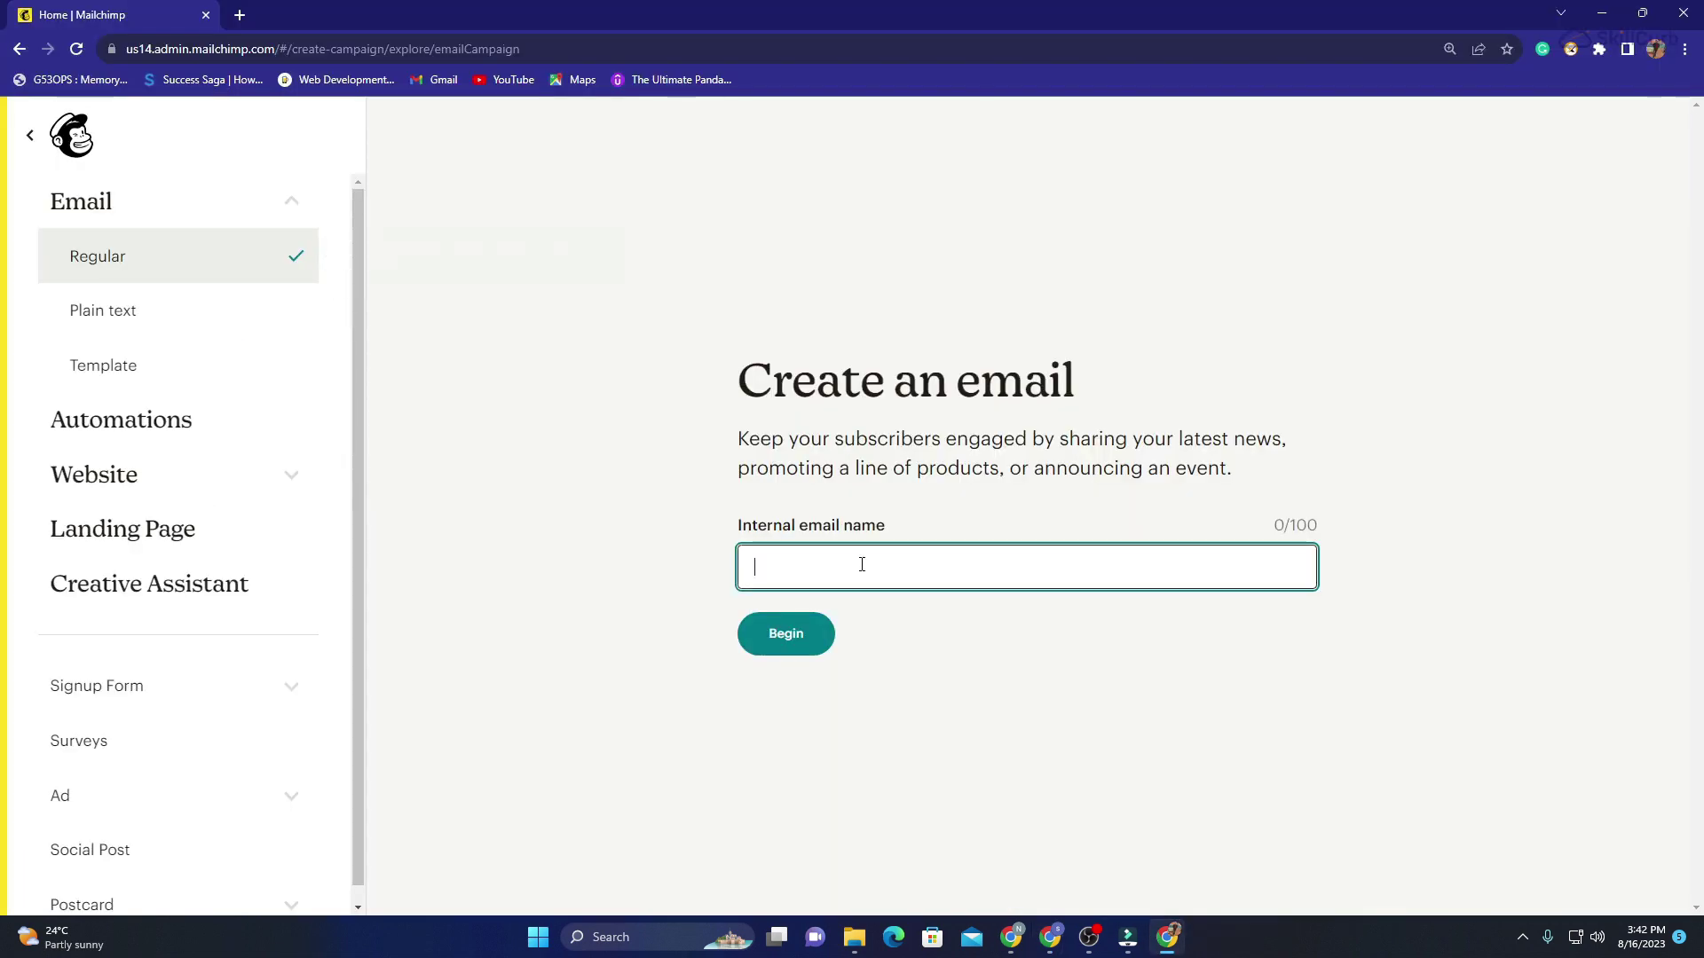
pyautogui.hotkey('ctrl', 'v')
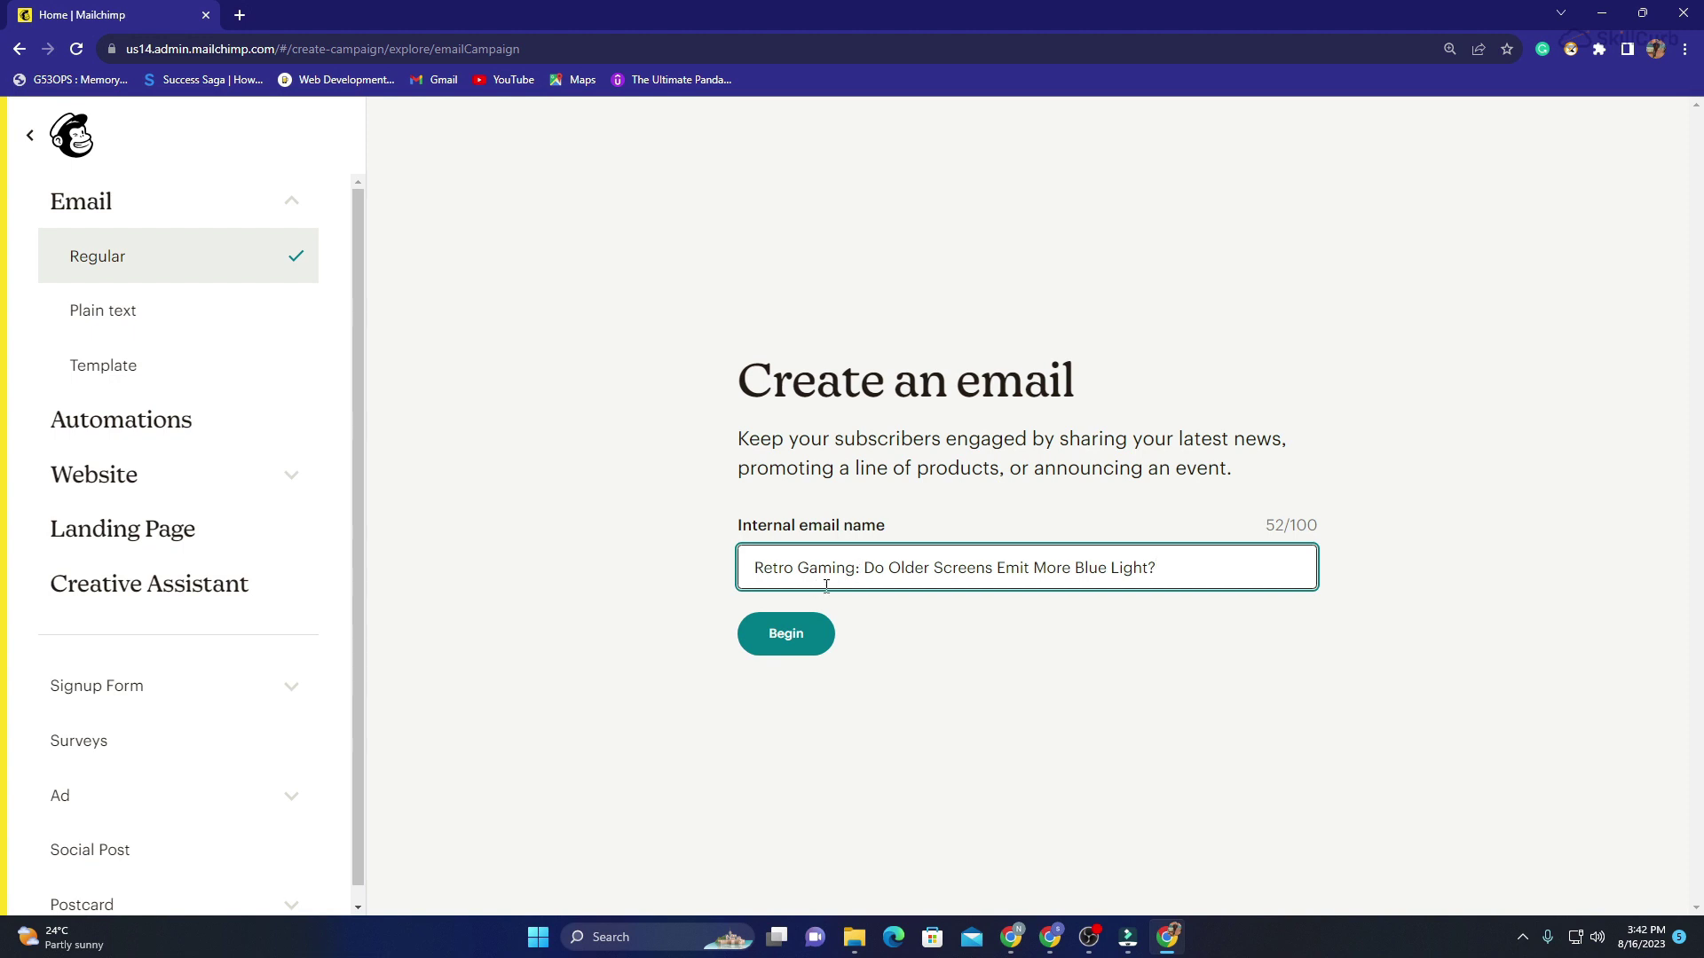
pyautogui.click(824, 641)
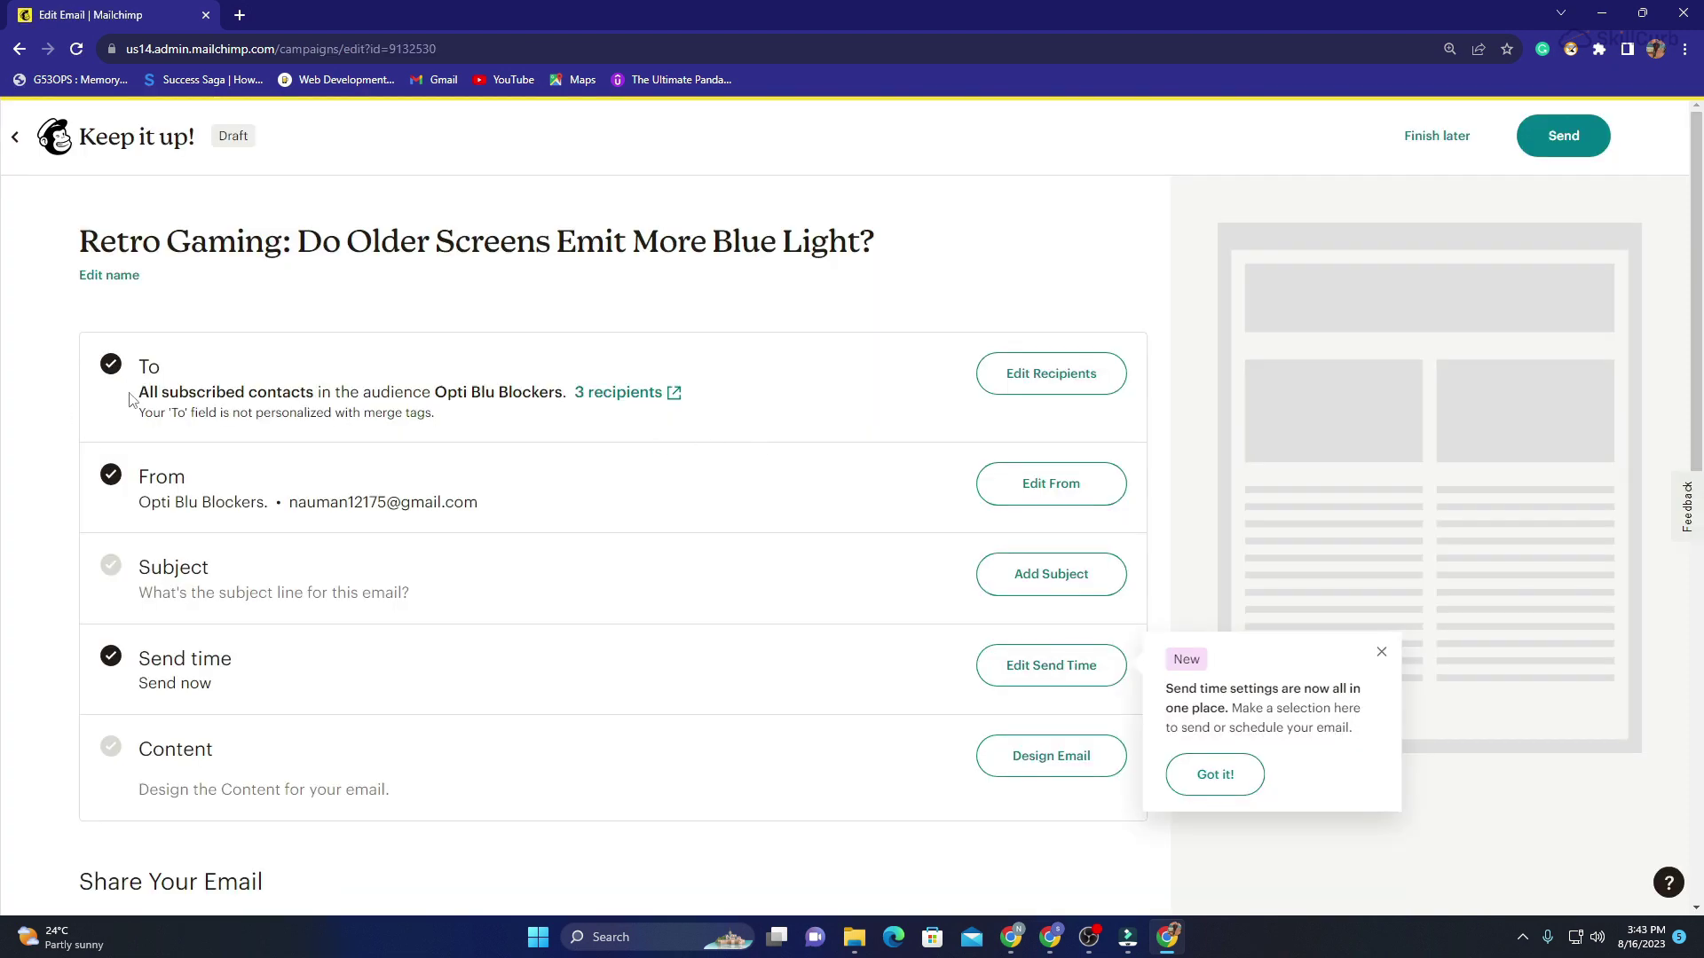
# Close the send-time tip and check recipients 'All subscribed contacts' and sender 'Opti Blu Blockers'.
pyautogui.moveTo(130, 399); pyautogui.dragTo(321, 397)
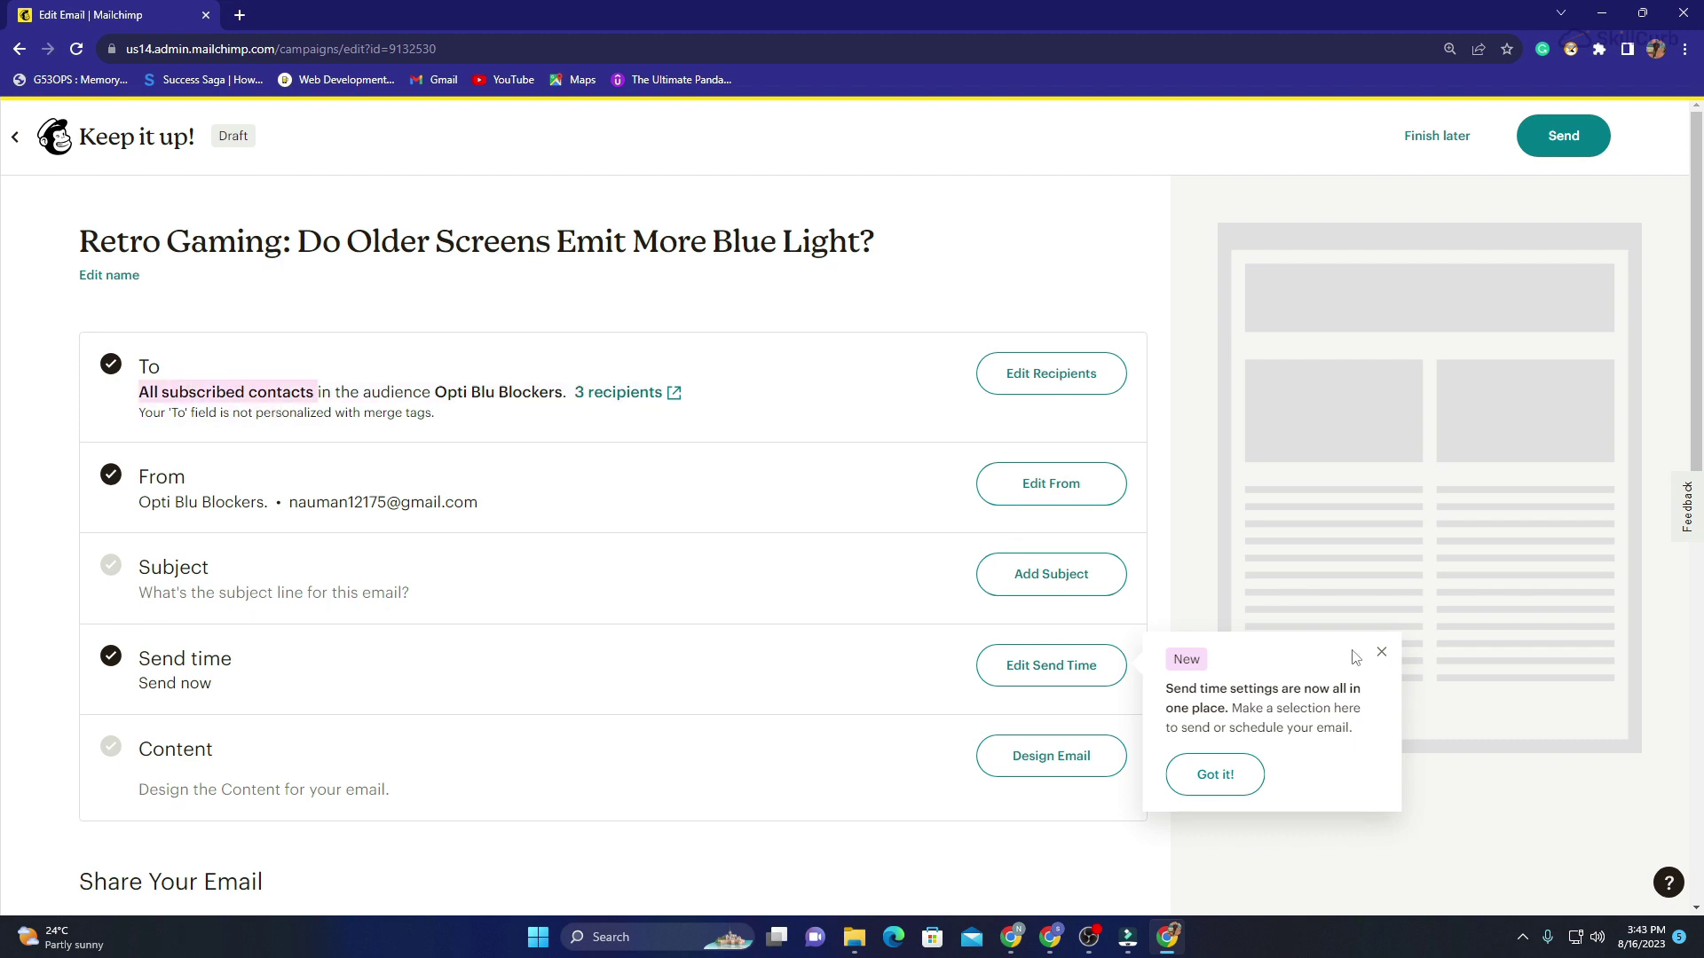
pyautogui.click(1382, 654)
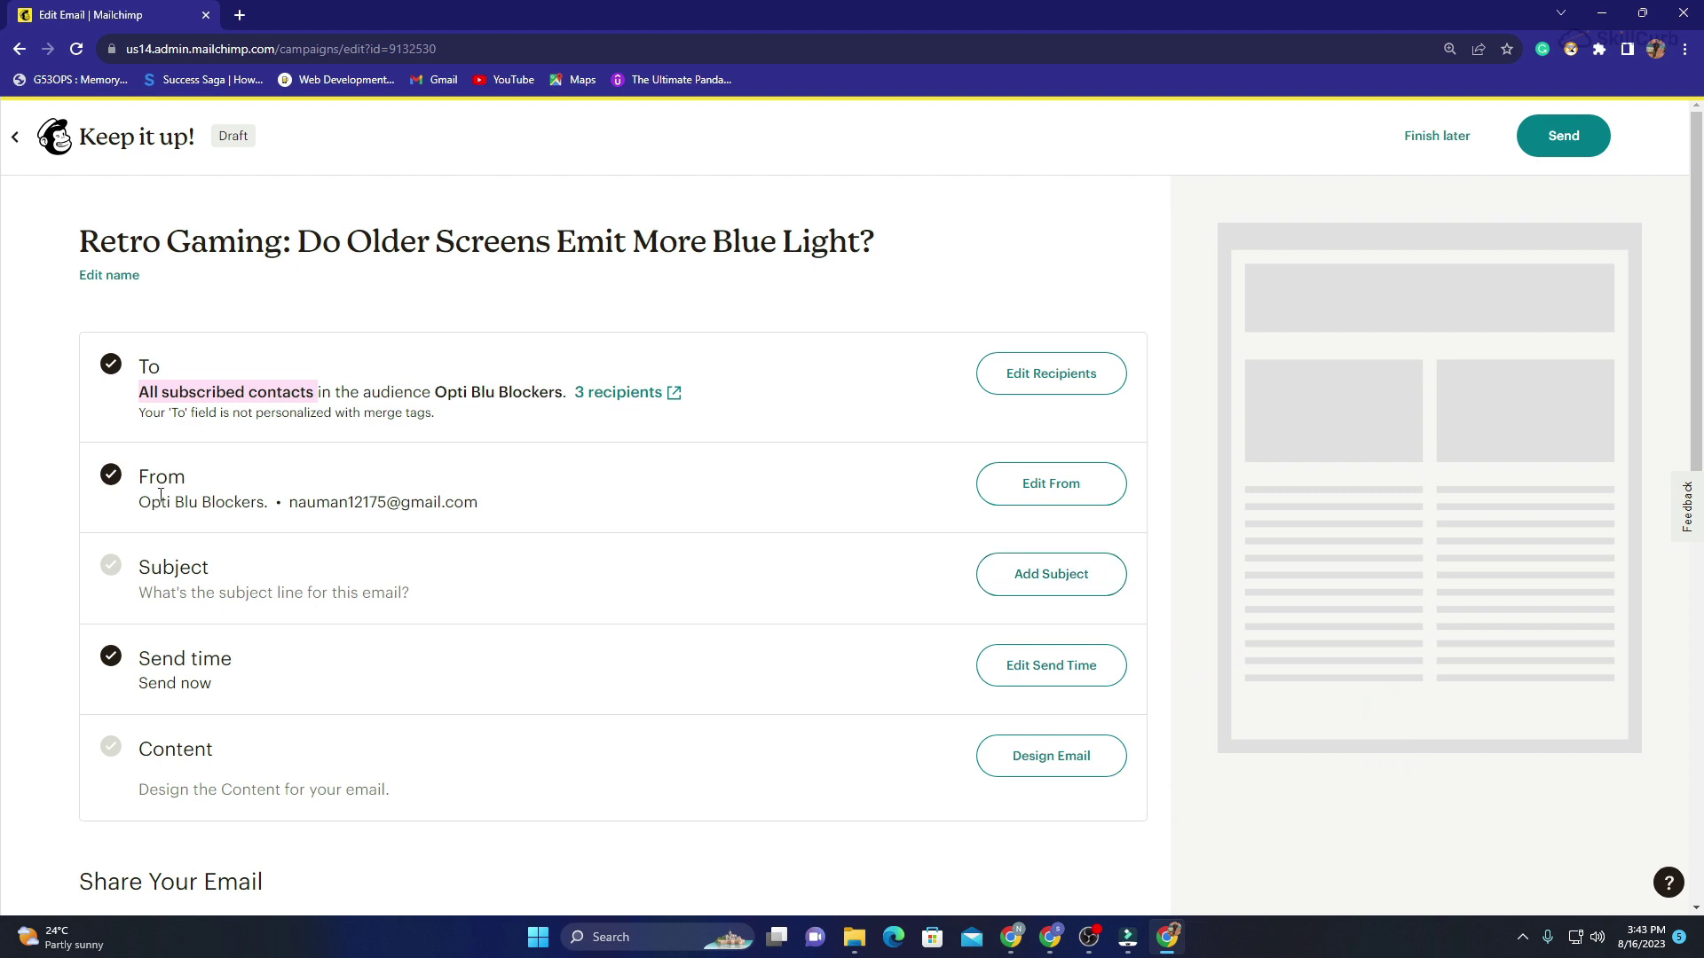
pyautogui.moveTo(140, 504); pyautogui.dragTo(477, 504)
pyautogui.click(296, 507)
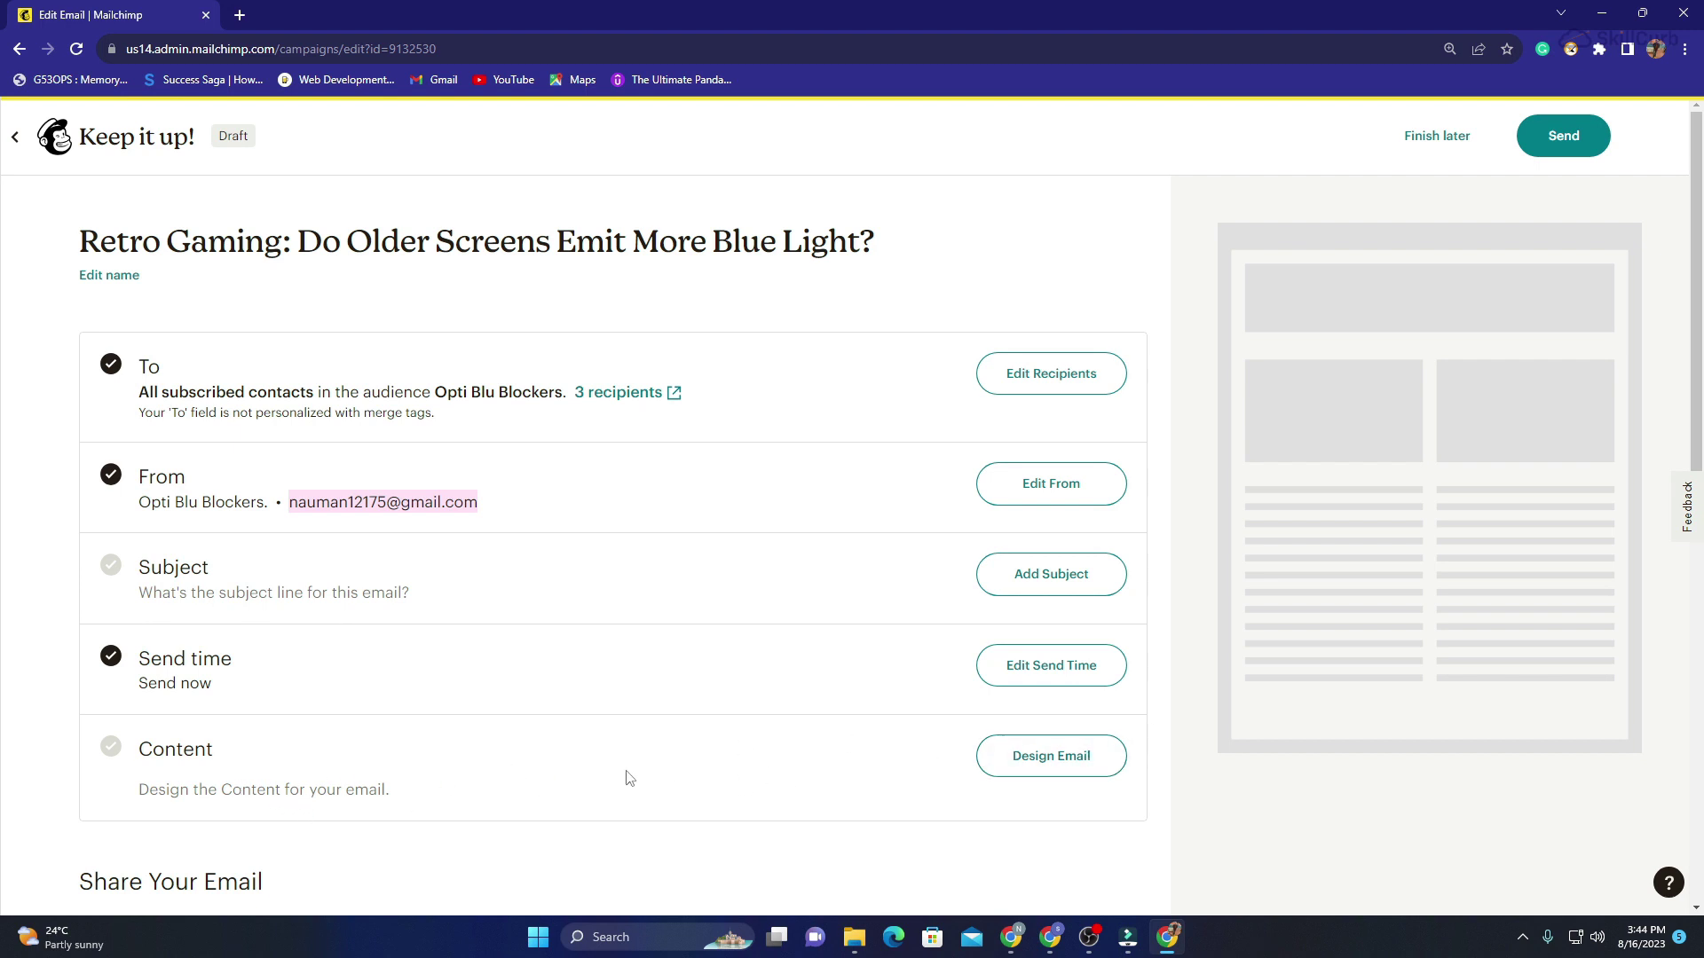
# Start designing the email, decline the feedback survey, and apply the Minimal template.
pyautogui.click(1027, 760)
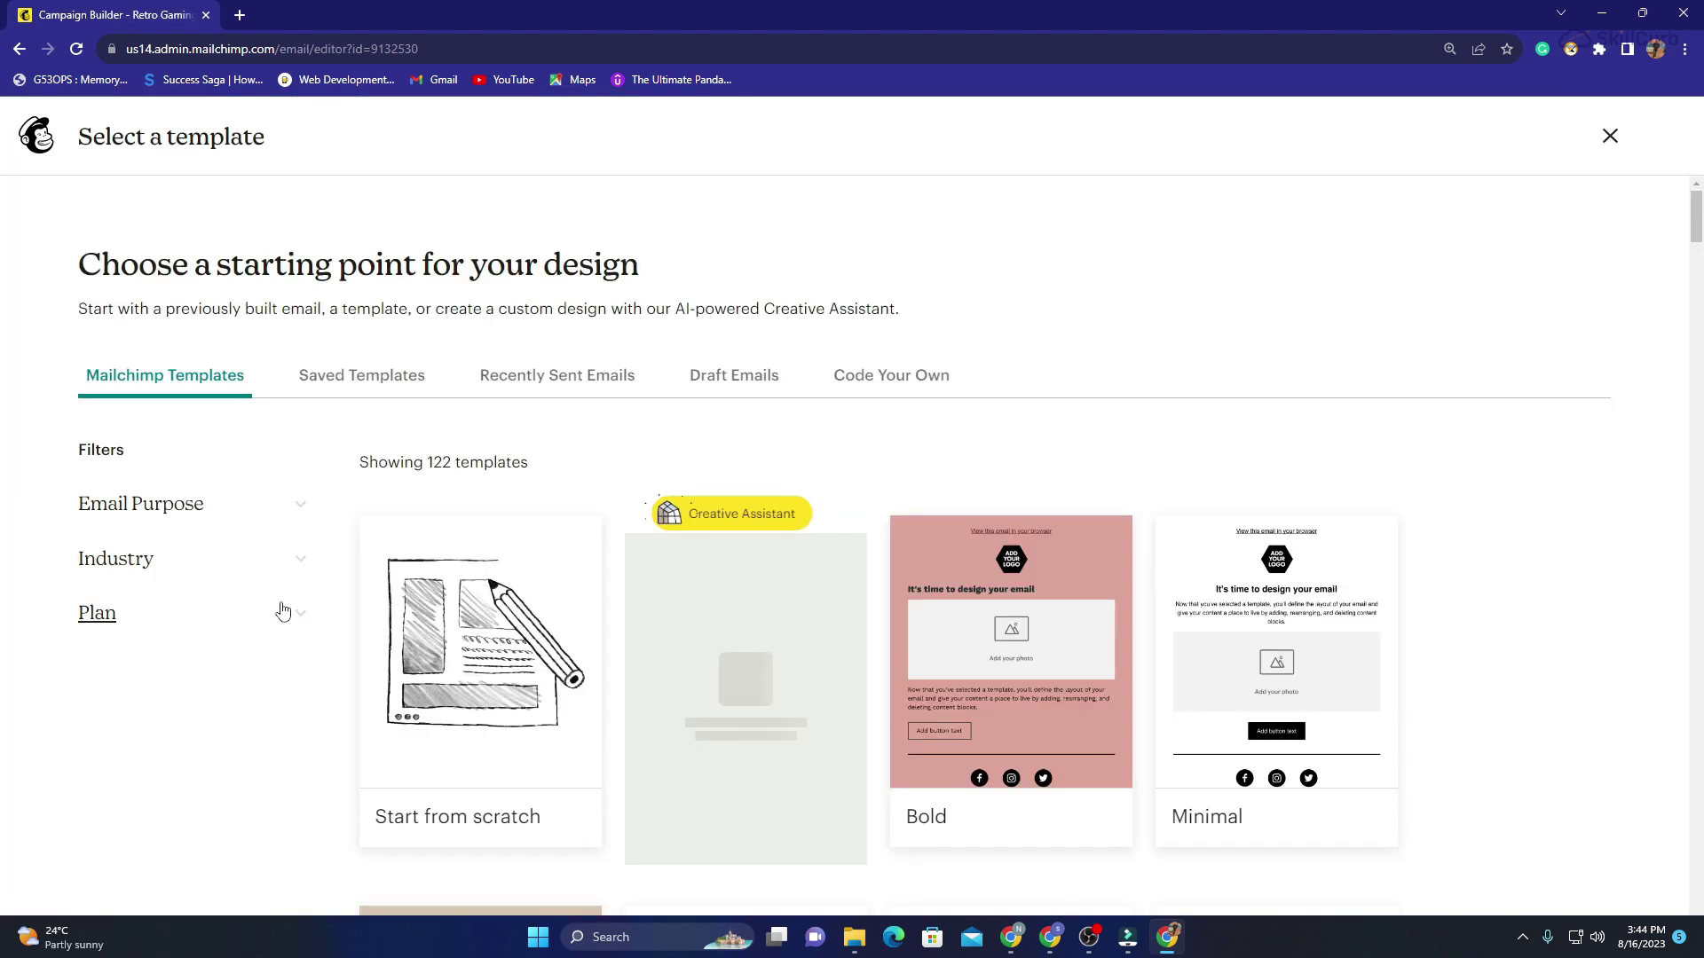
pyautogui.moveTo(480, 689)
pyautogui.scroll(-3, 320, 697)
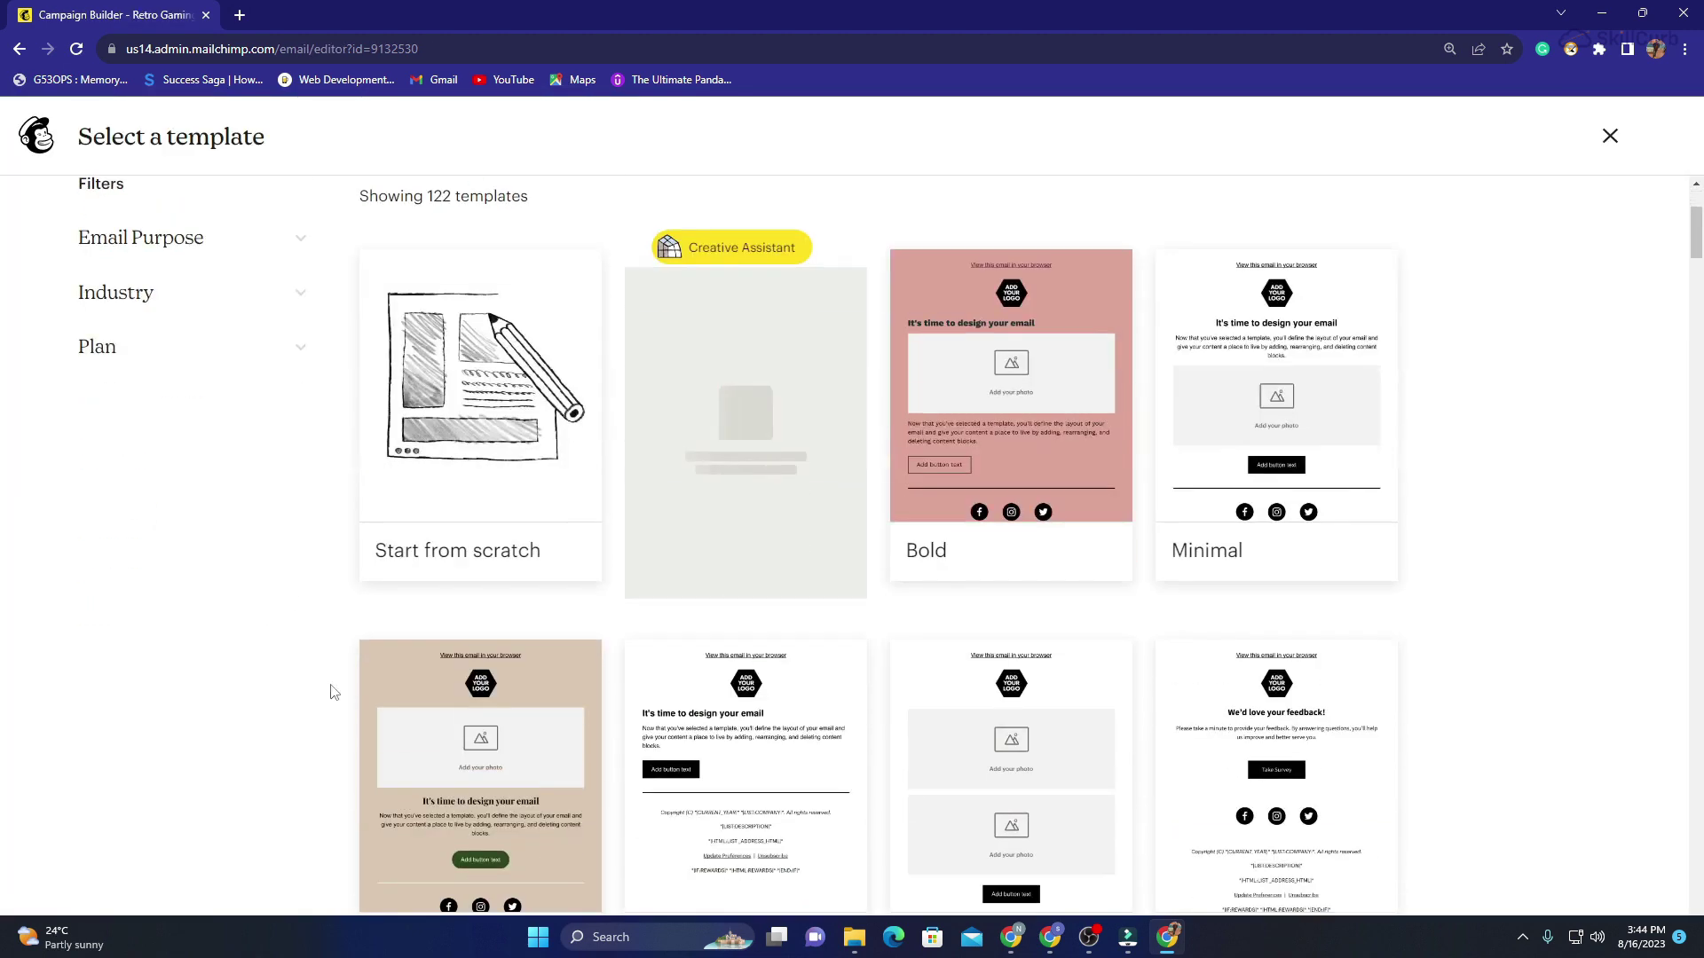
pyautogui.moveTo(1076, 455)
pyautogui.scroll(-2, 757, 589)
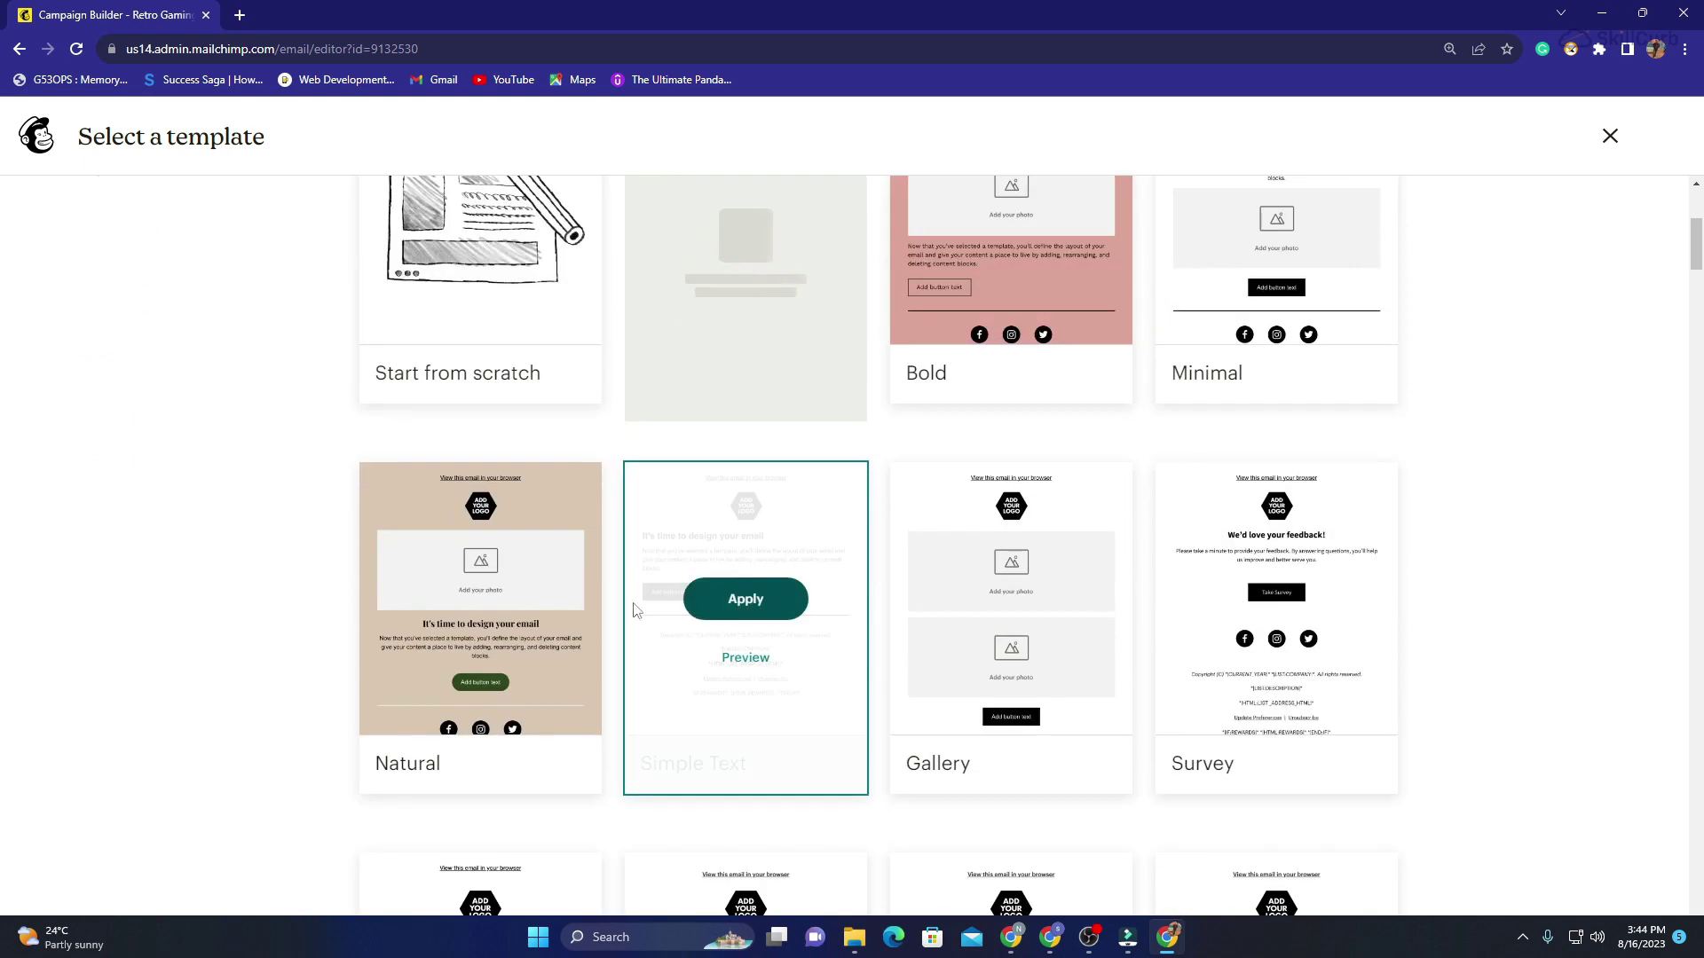
pyautogui.moveTo(551, 562)
pyautogui.click(455, 603)
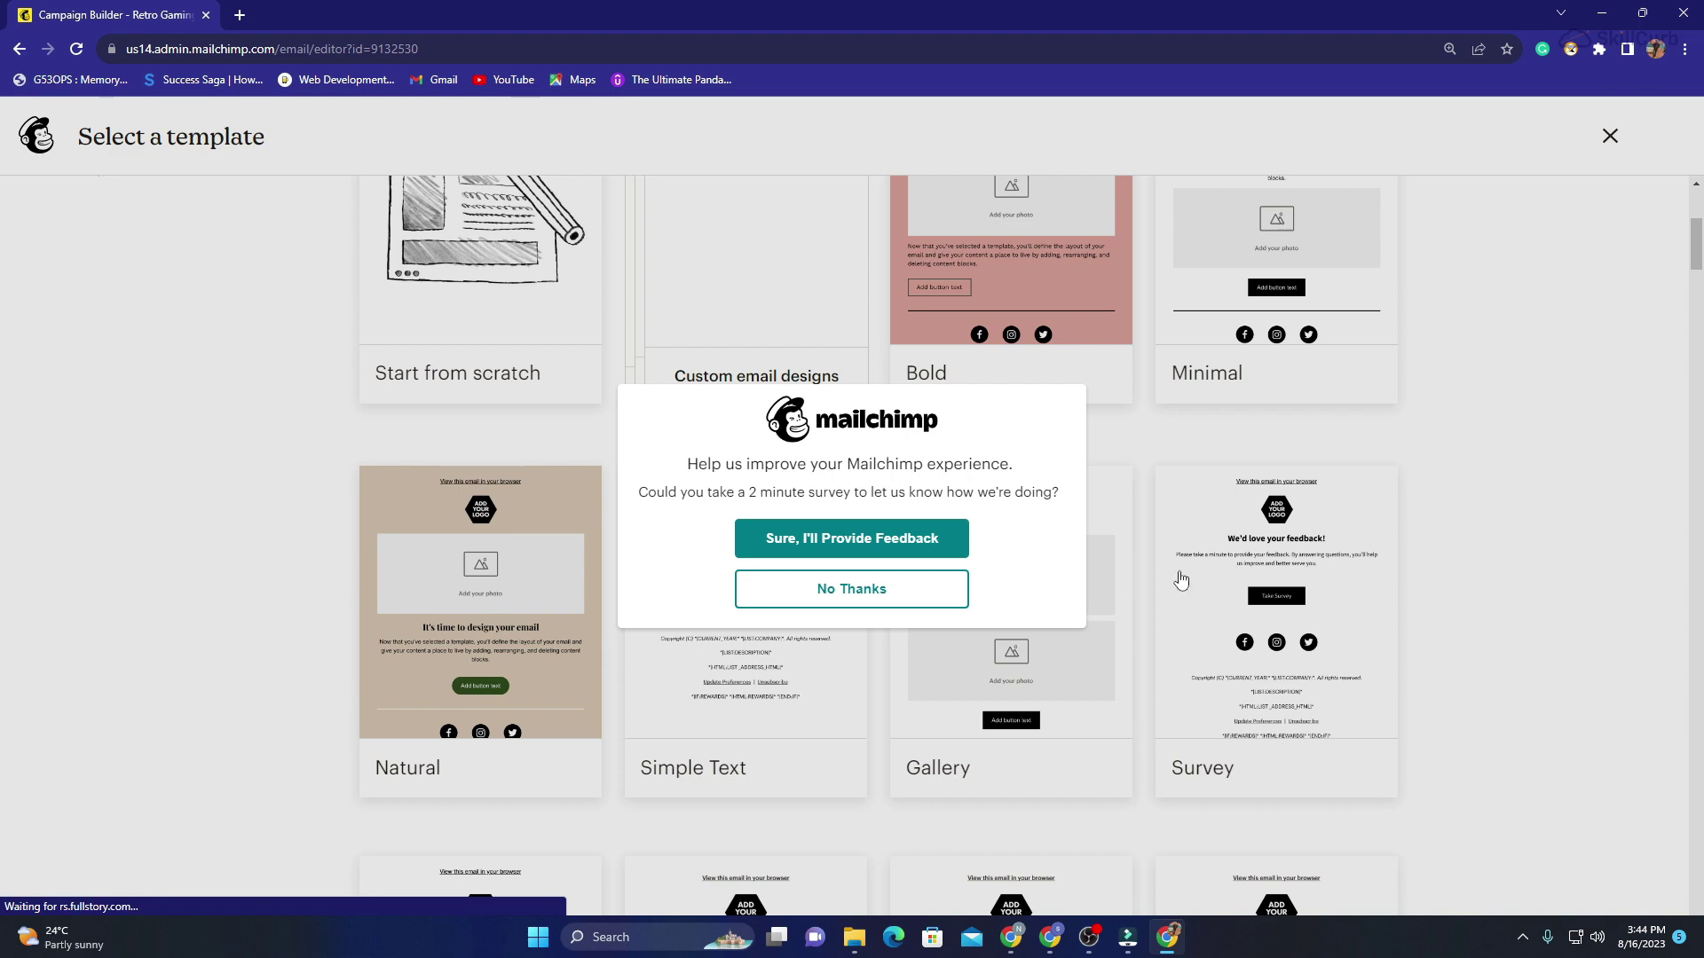
pyautogui.click(848, 592)
pyautogui.moveTo(1287, 566)
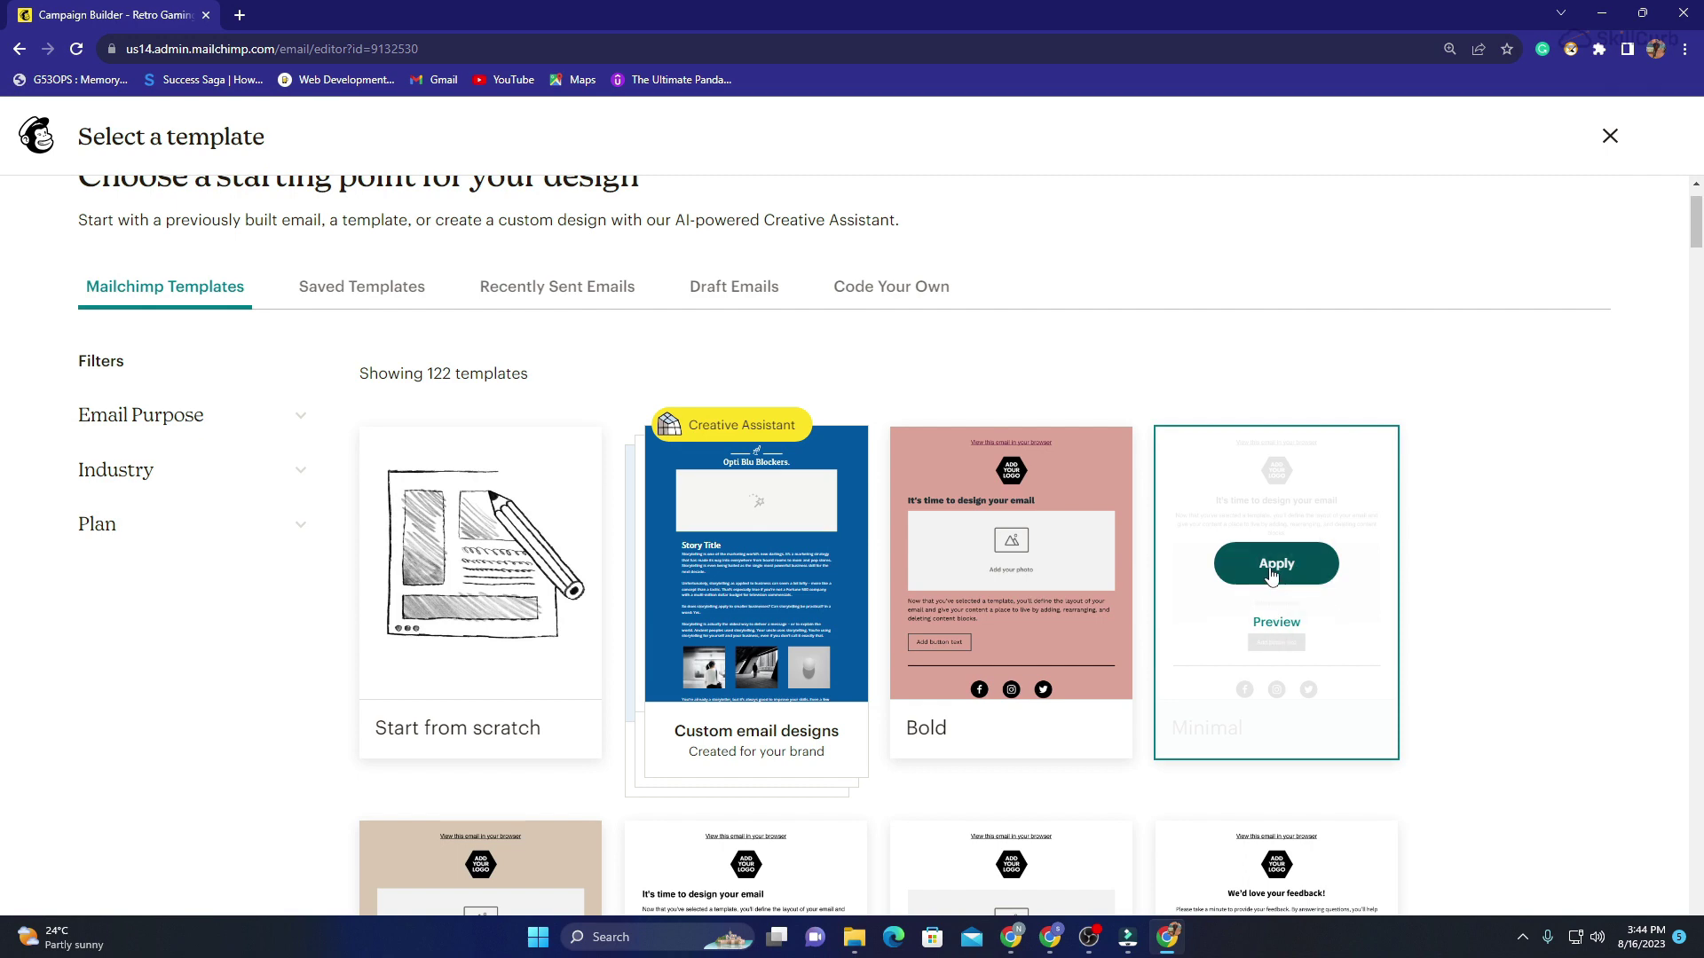
pyautogui.click(1271, 575)
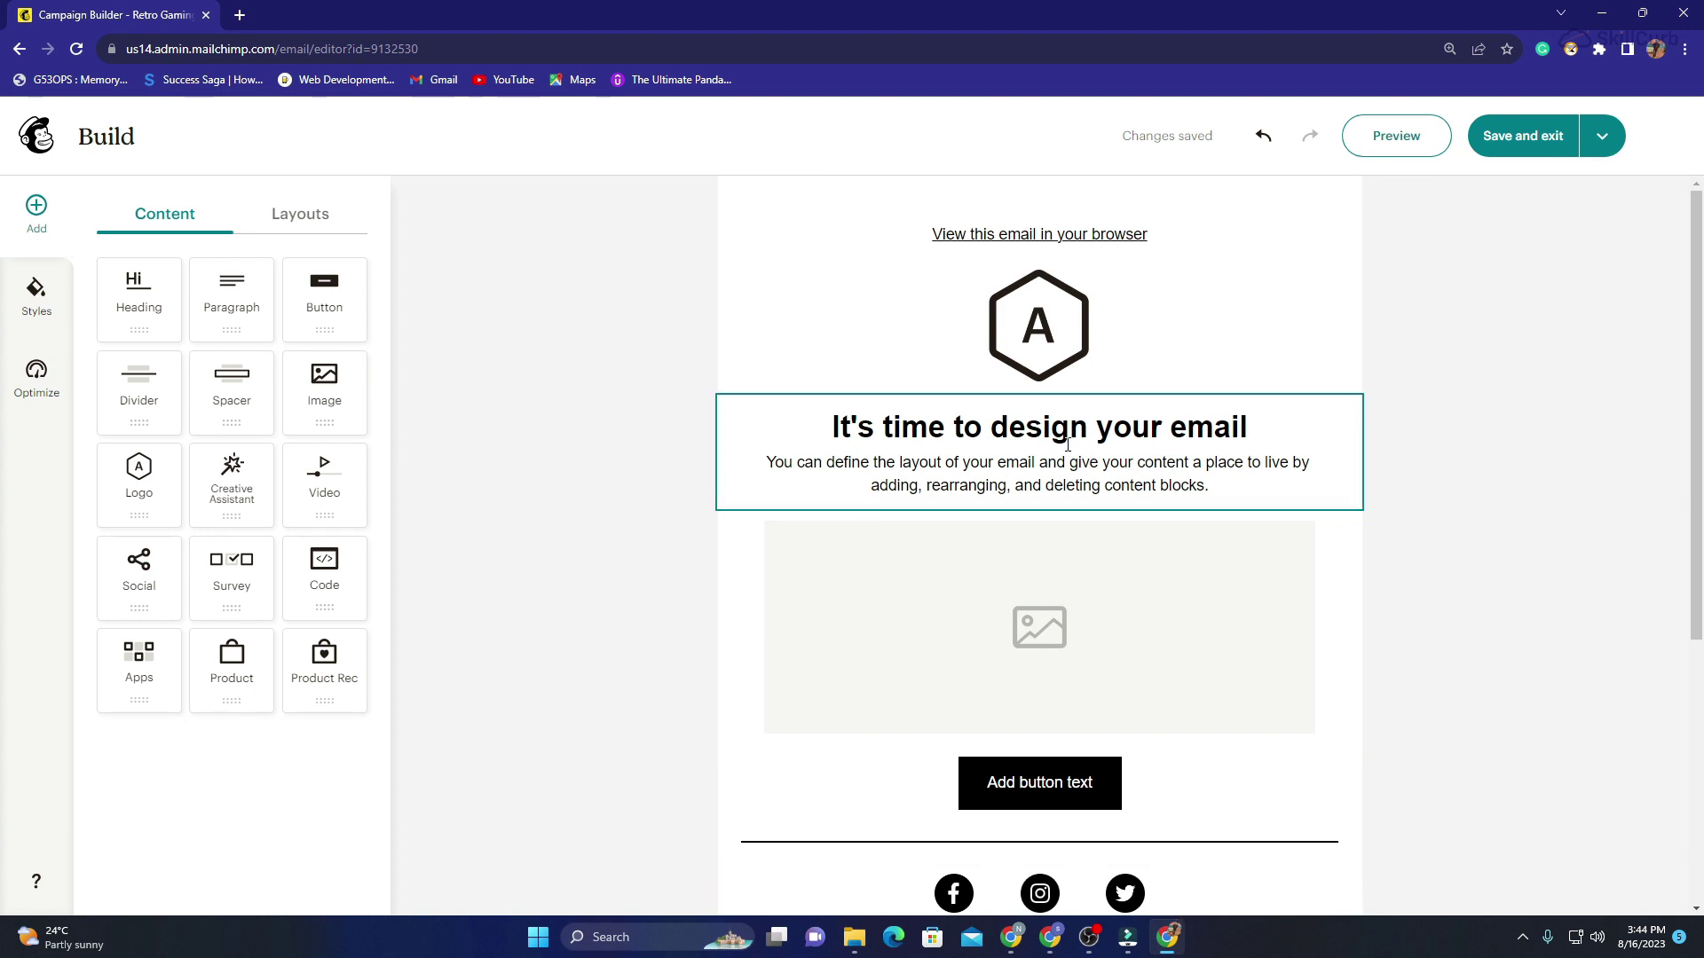
# Delete the top logo block and the heading and intro text block.
pyautogui.scroll(-2, 1068, 444)
pyautogui.scroll(2, 1067, 444)
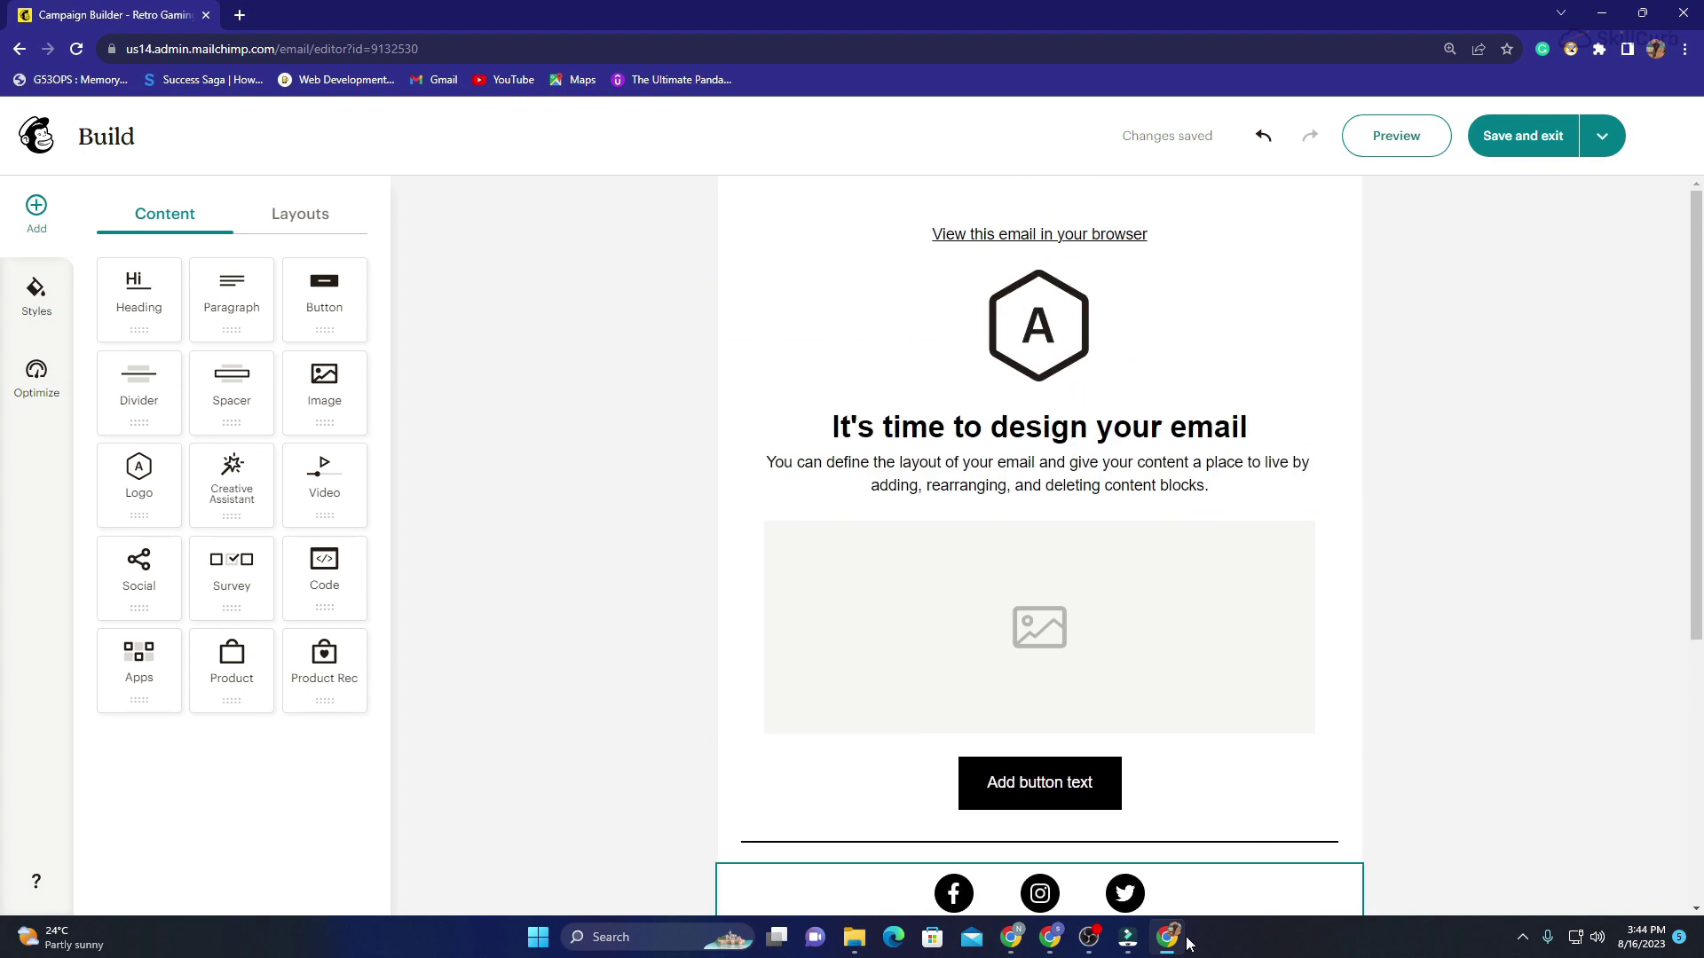
pyautogui.click(1149, 300)
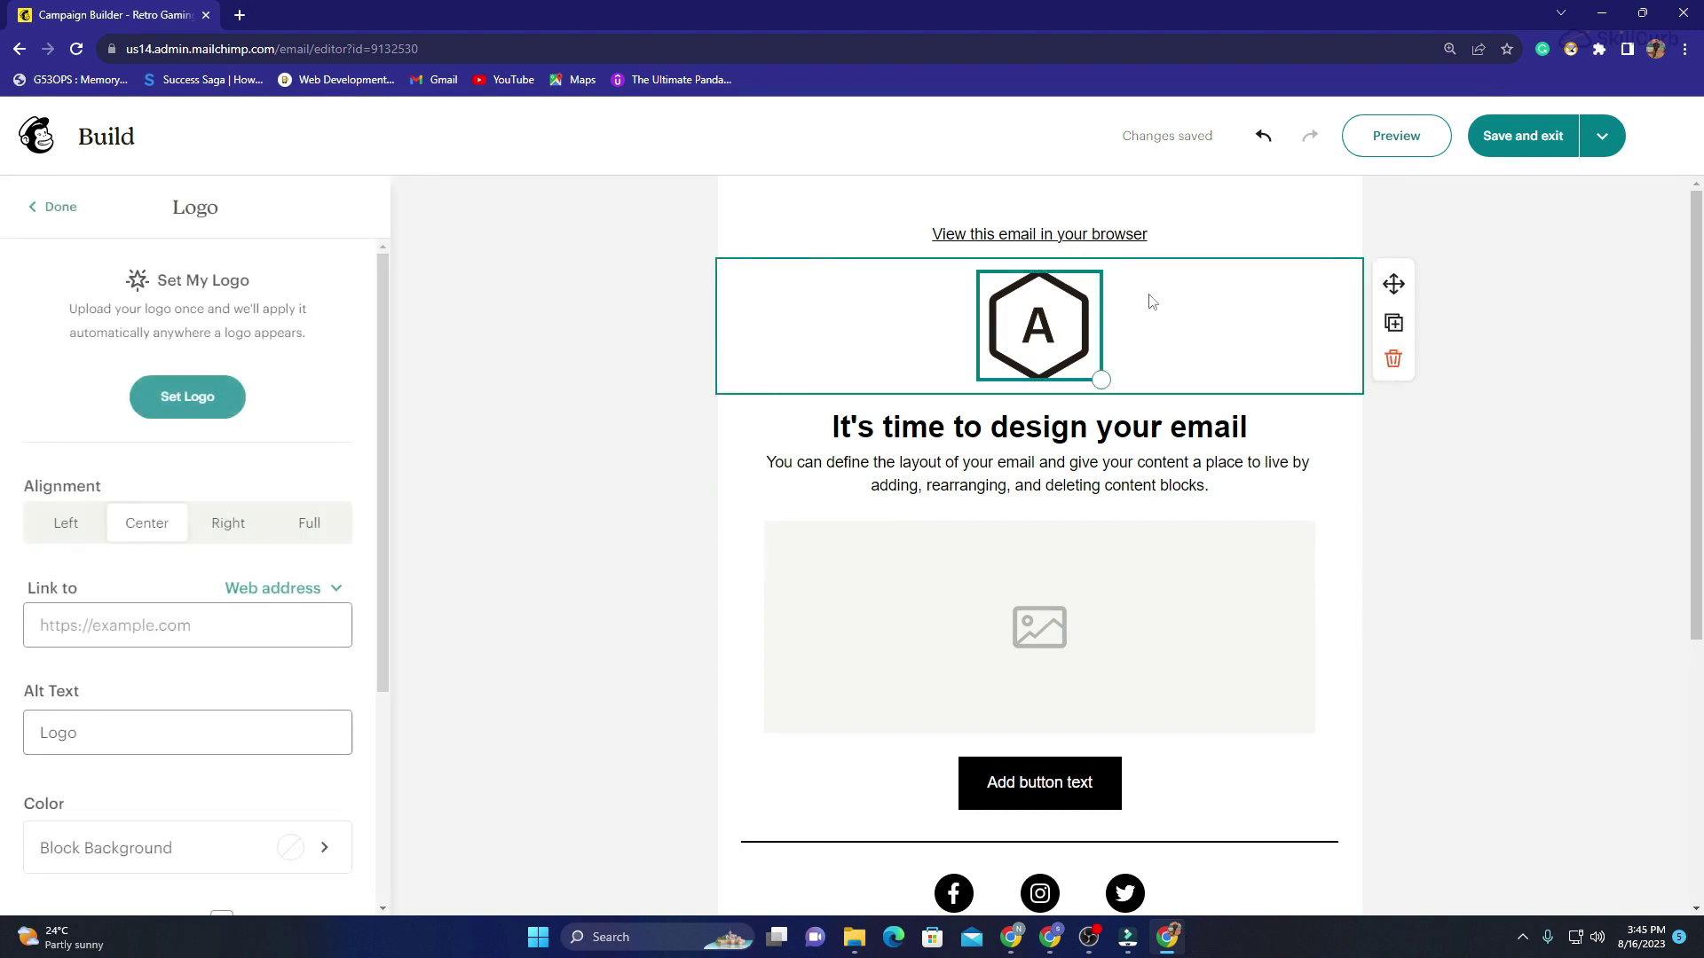
pyautogui.click(1393, 360)
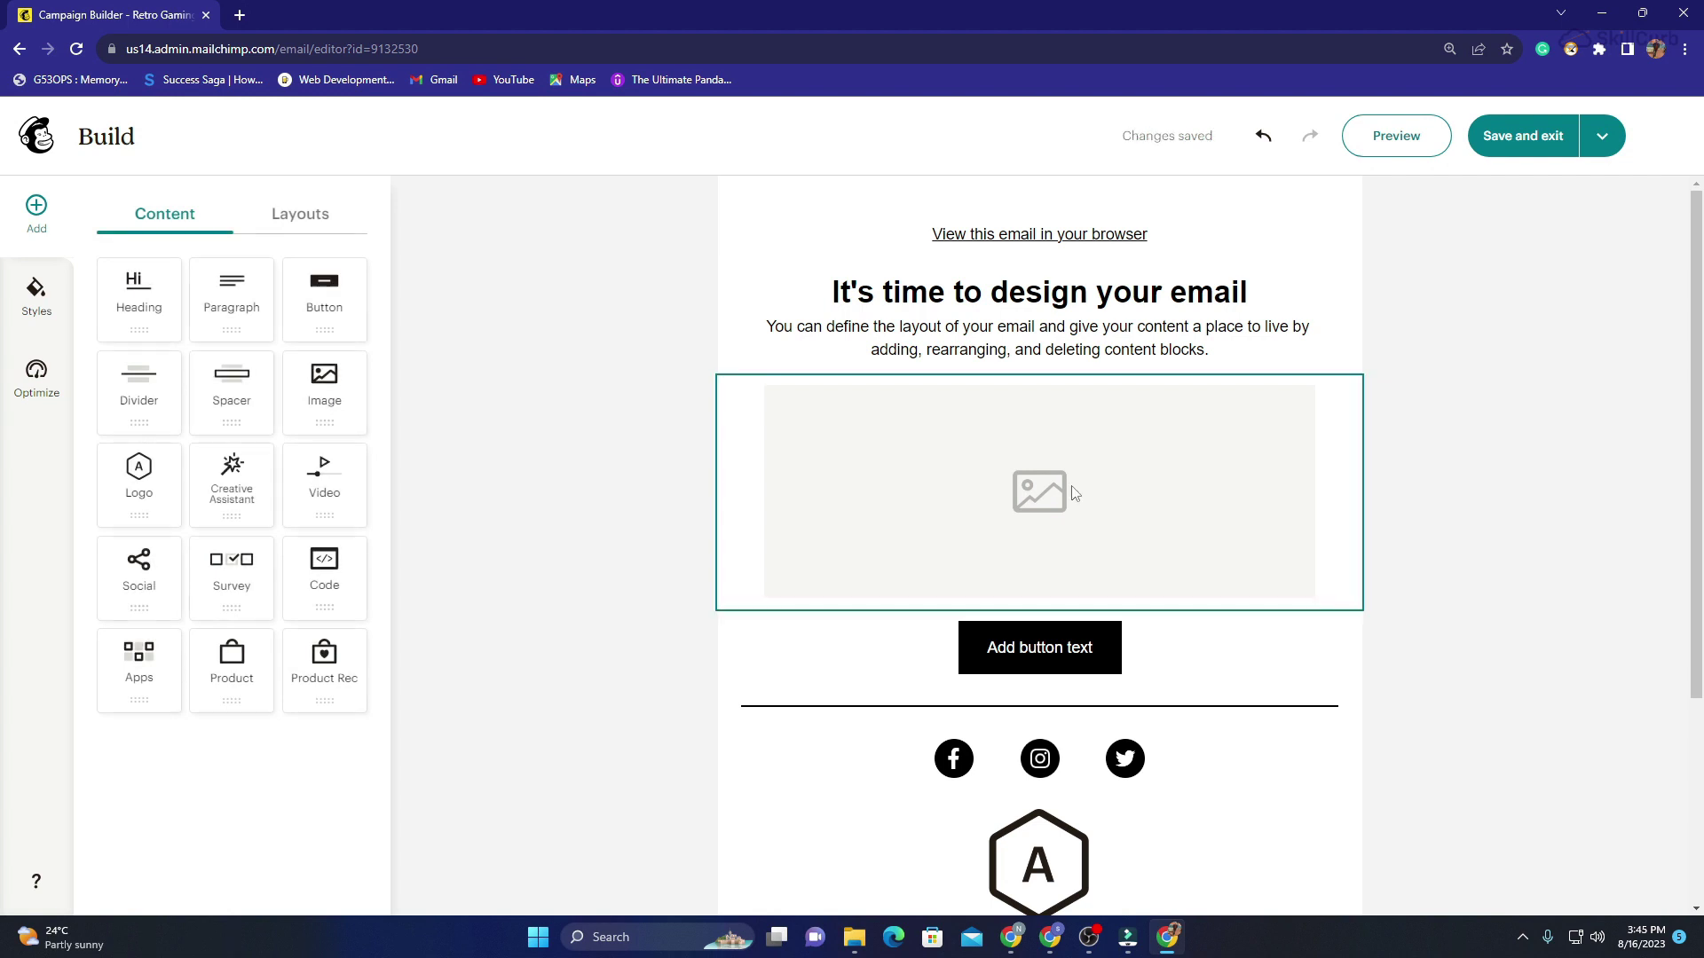
pyautogui.click(1009, 493)
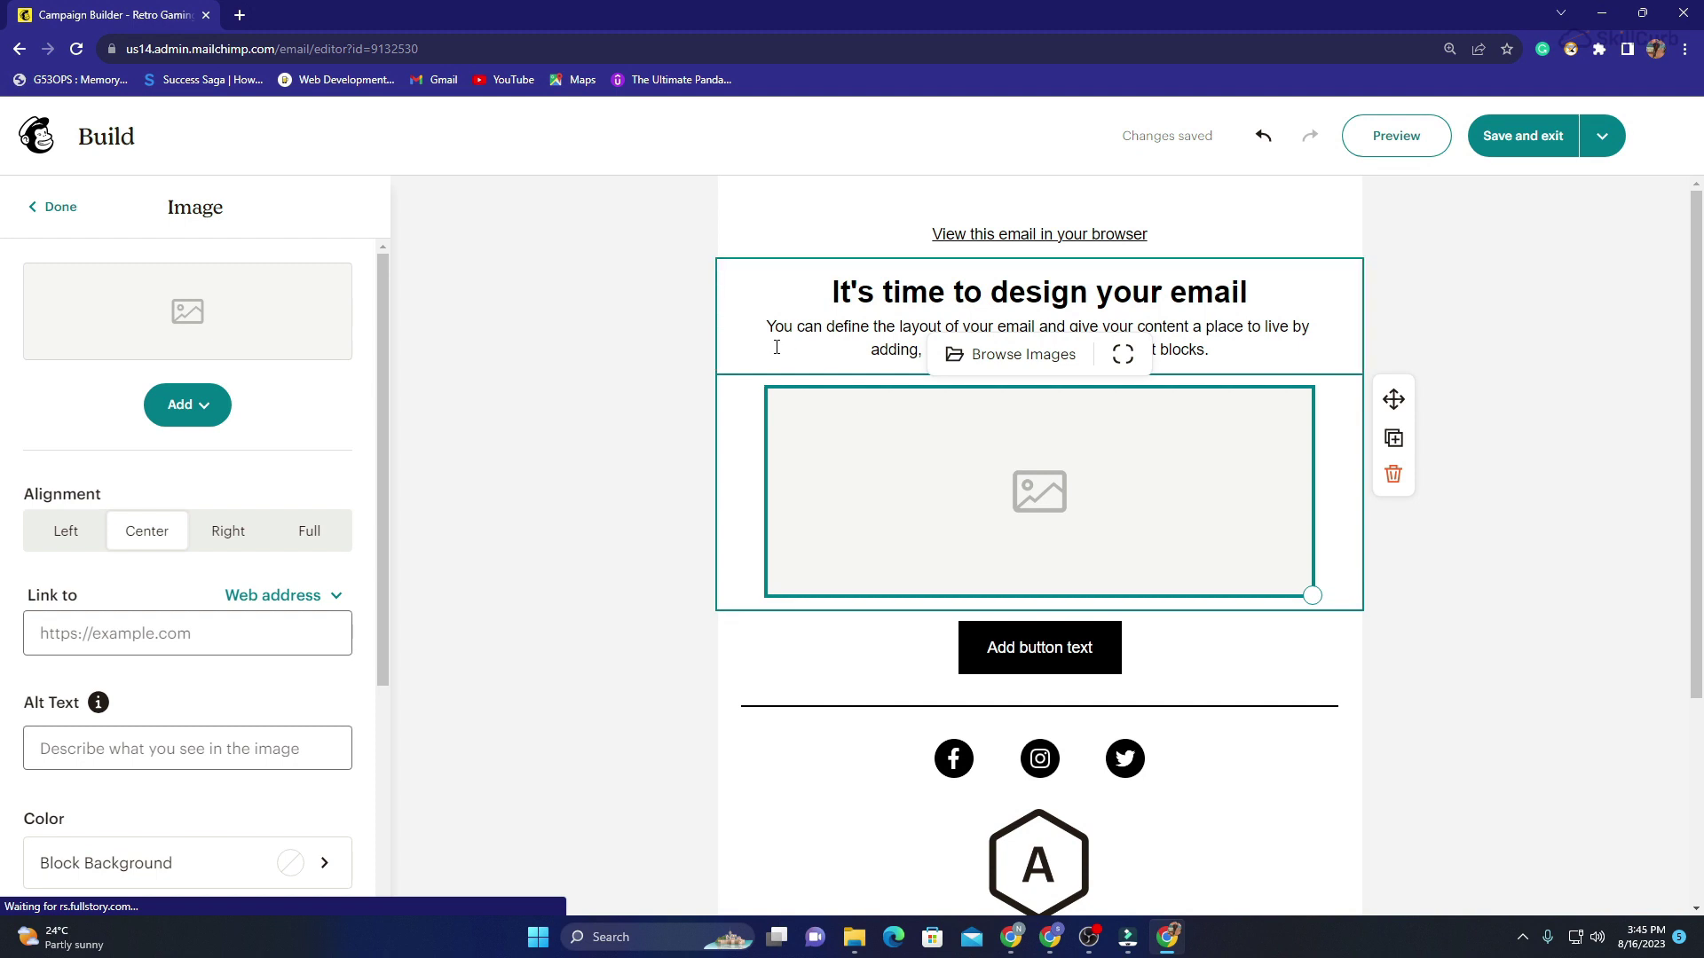
pyautogui.click(821, 324)
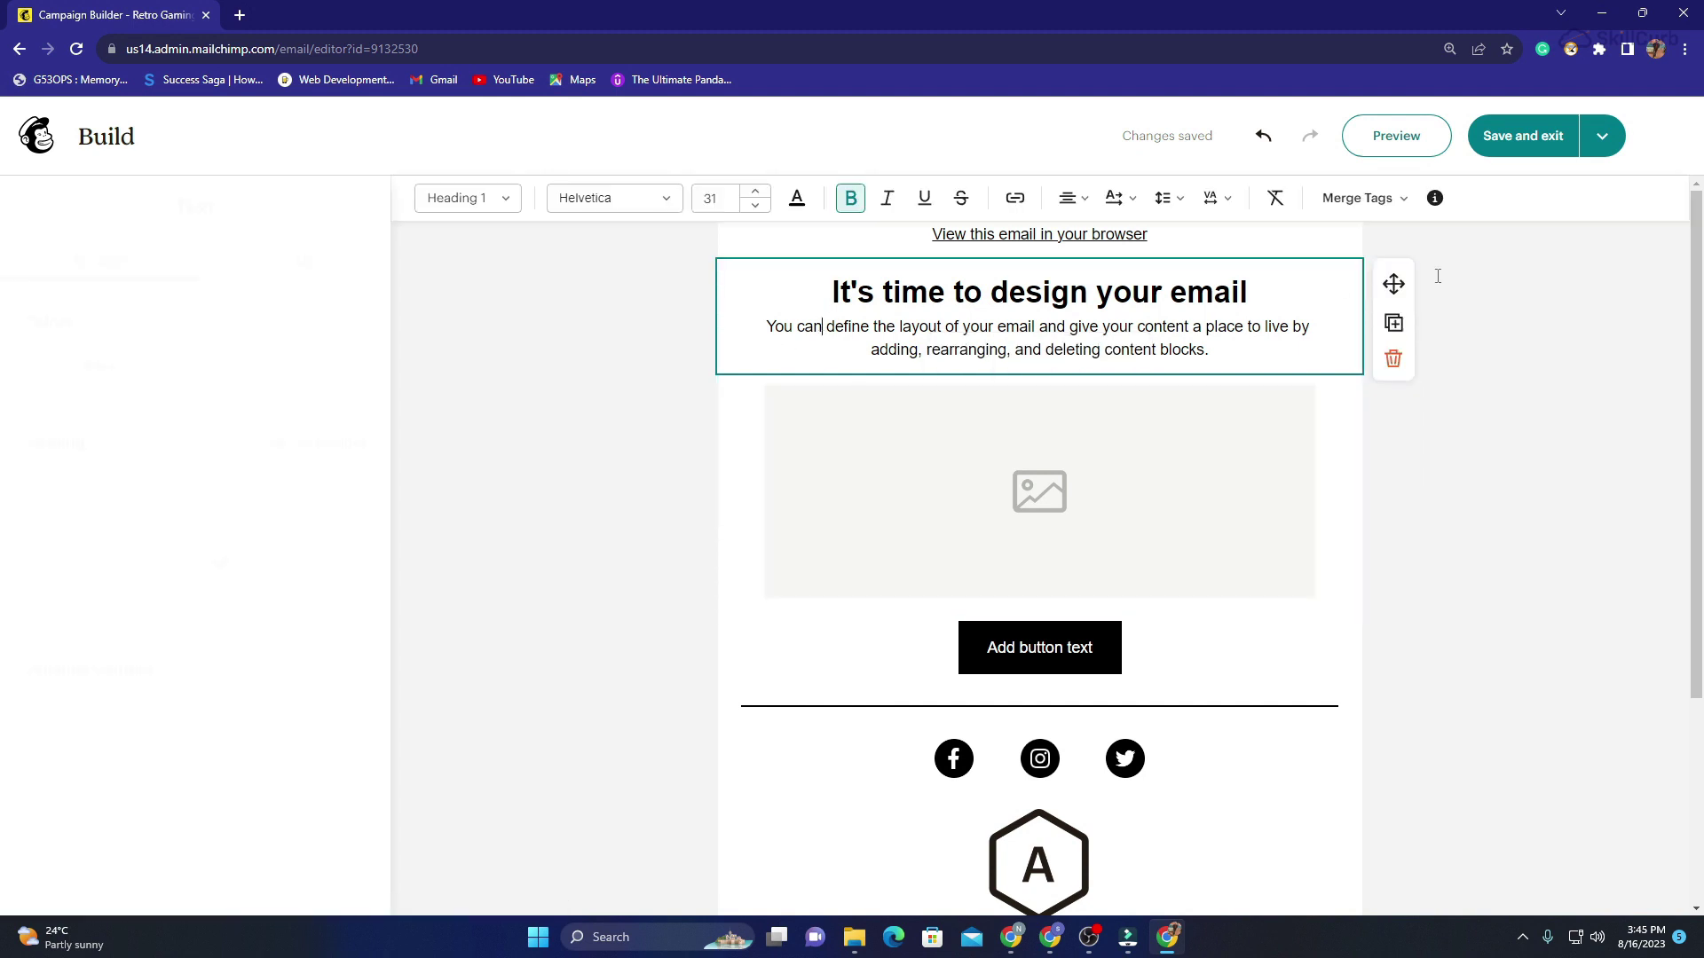
pyautogui.click(1394, 358)
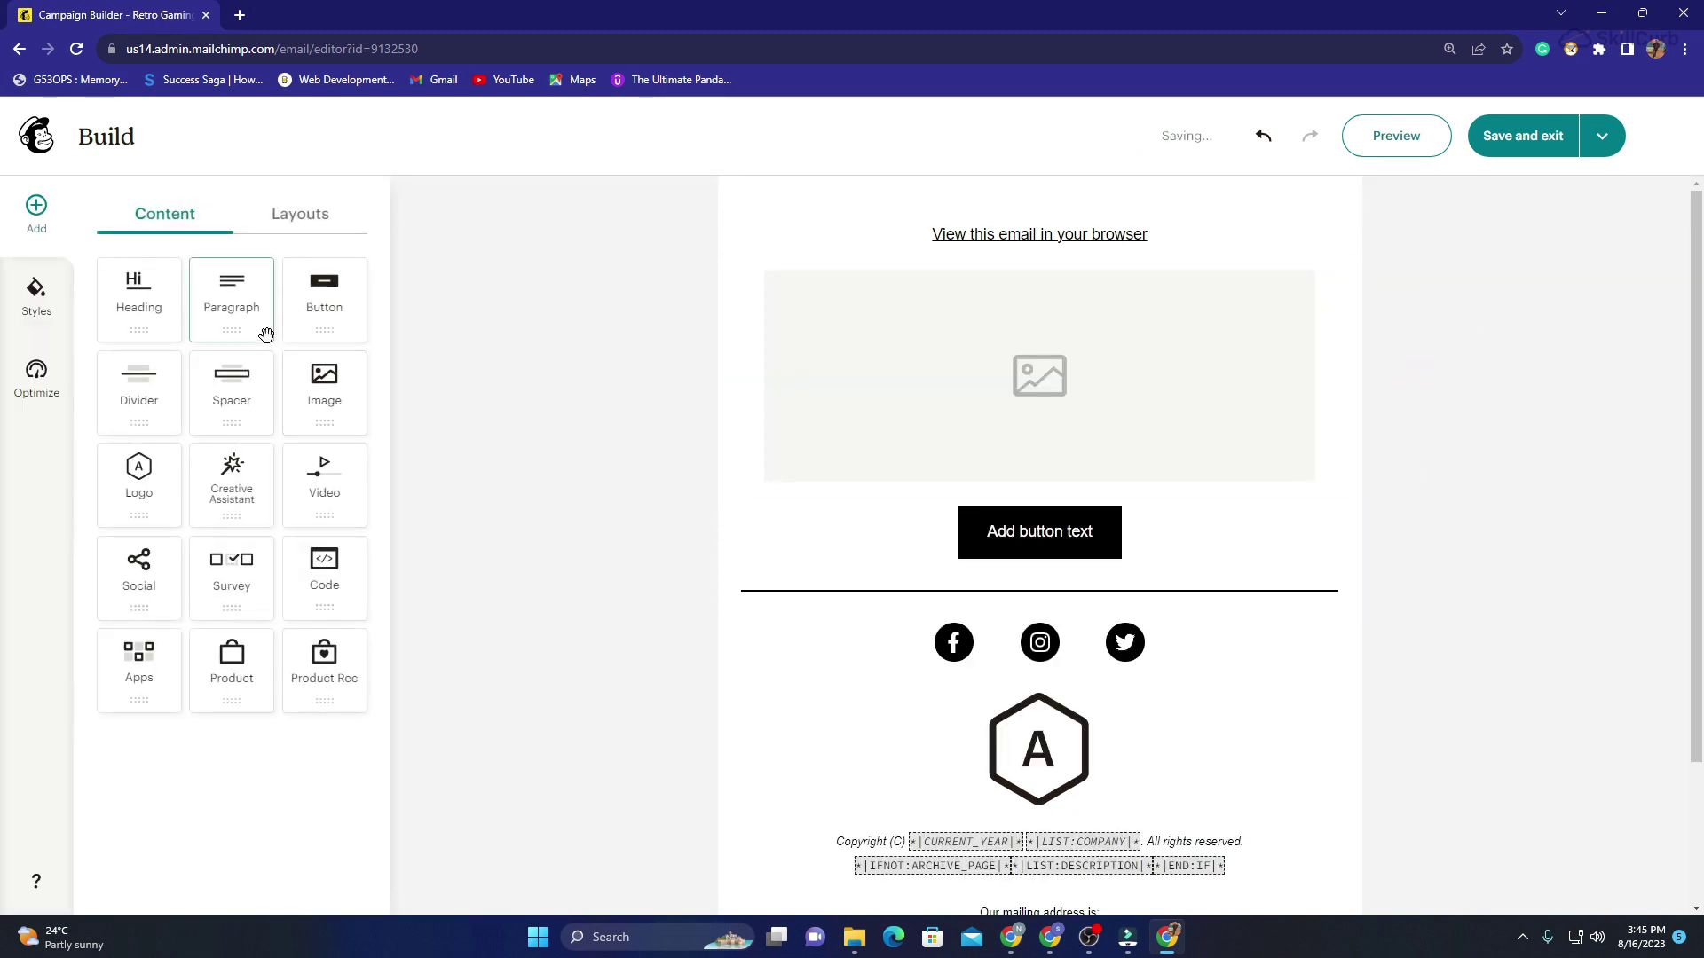
# Add a text block under the browser-view link and move the image block above it.
pyautogui.moveTo(238, 323); pyautogui.dragTo(786, 259)
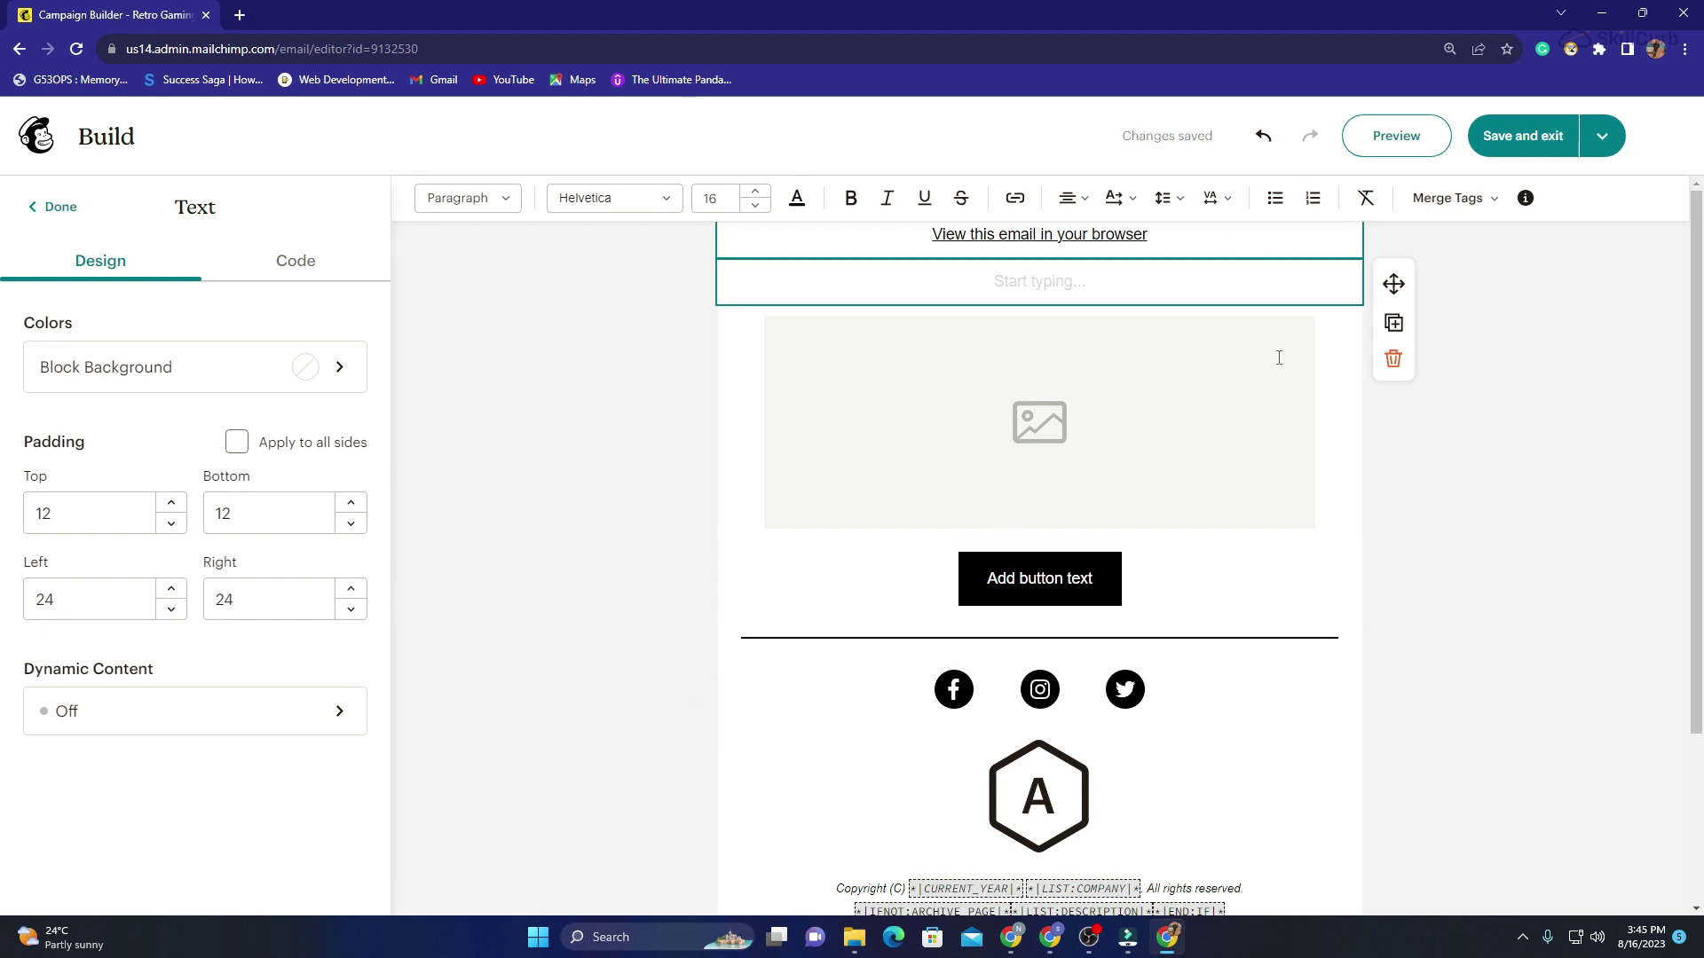
pyautogui.click(1261, 492)
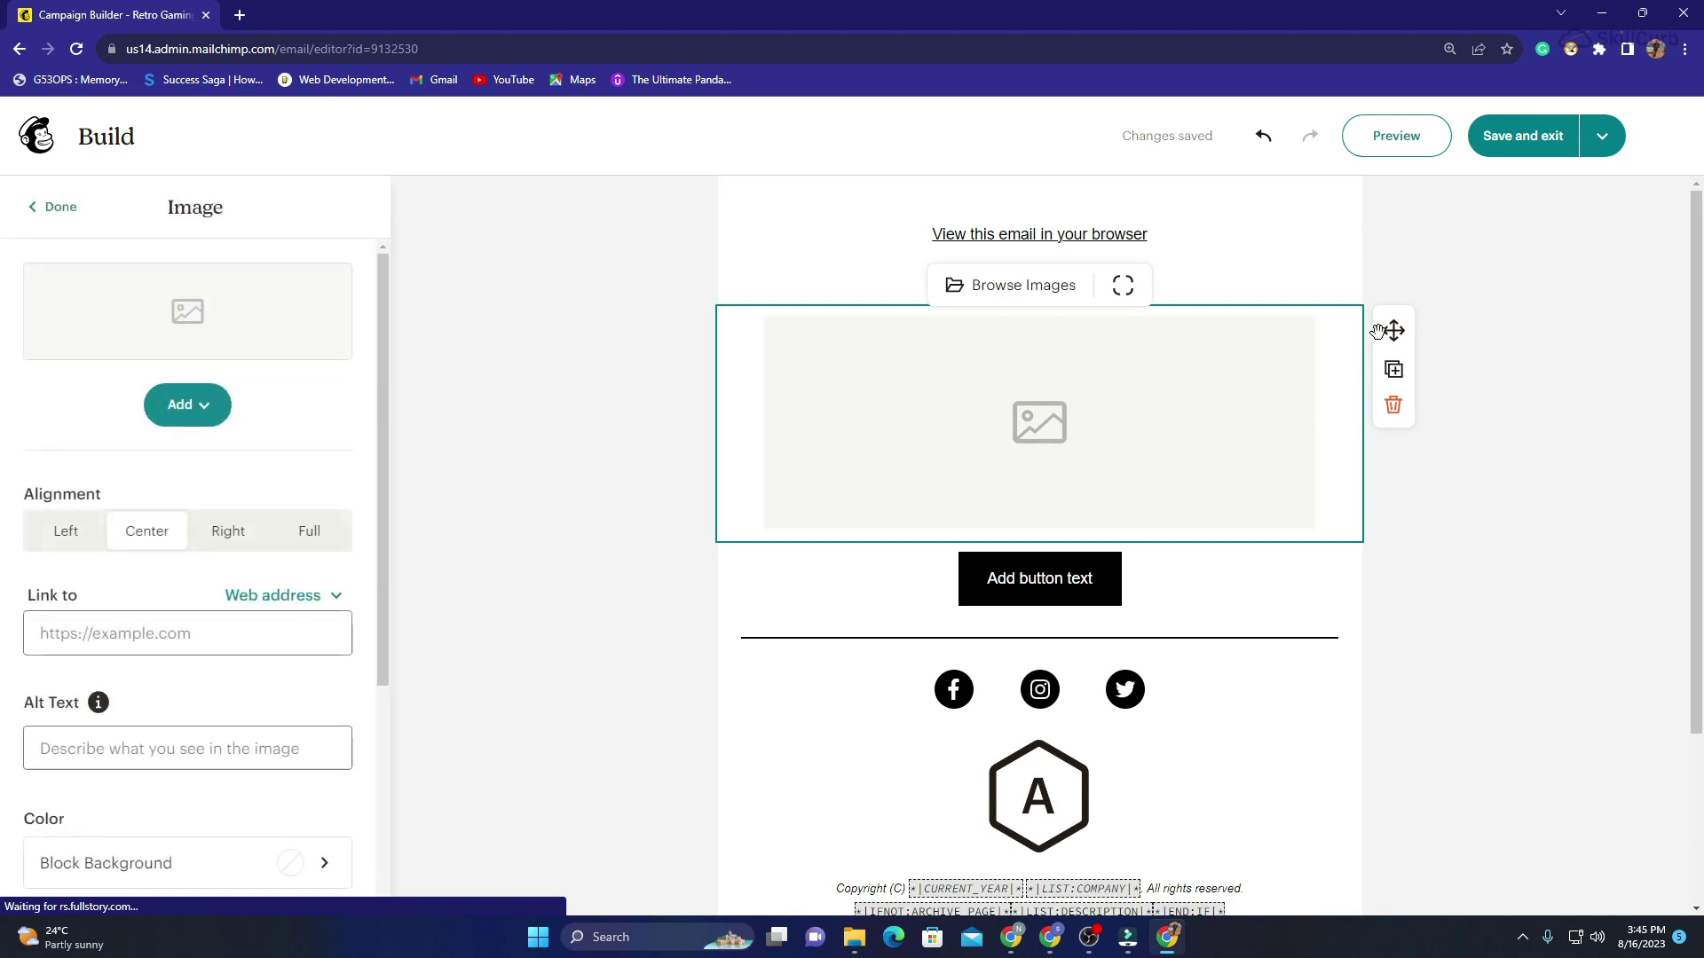
pyautogui.moveTo(1390, 334); pyautogui.dragTo(1343, 270)
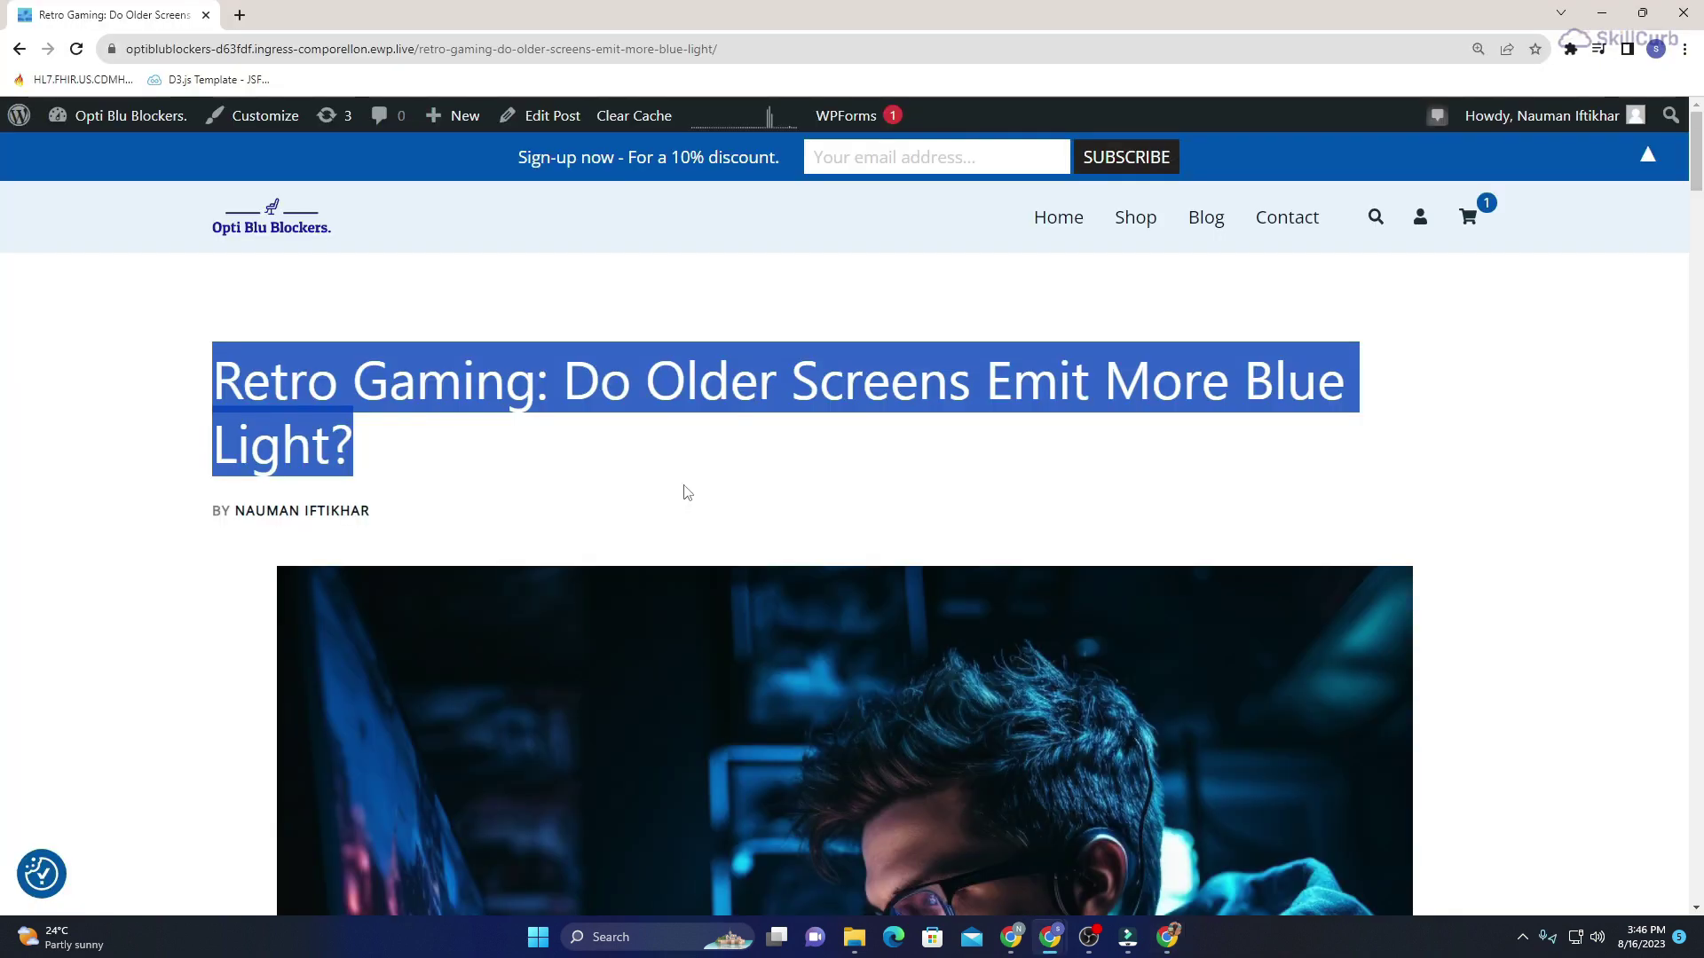
# Save the post's photo as gamer.webp in the Documents folder.
pyautogui.scroll(-5, 685, 485)
pyautogui.rightClick(685, 484)
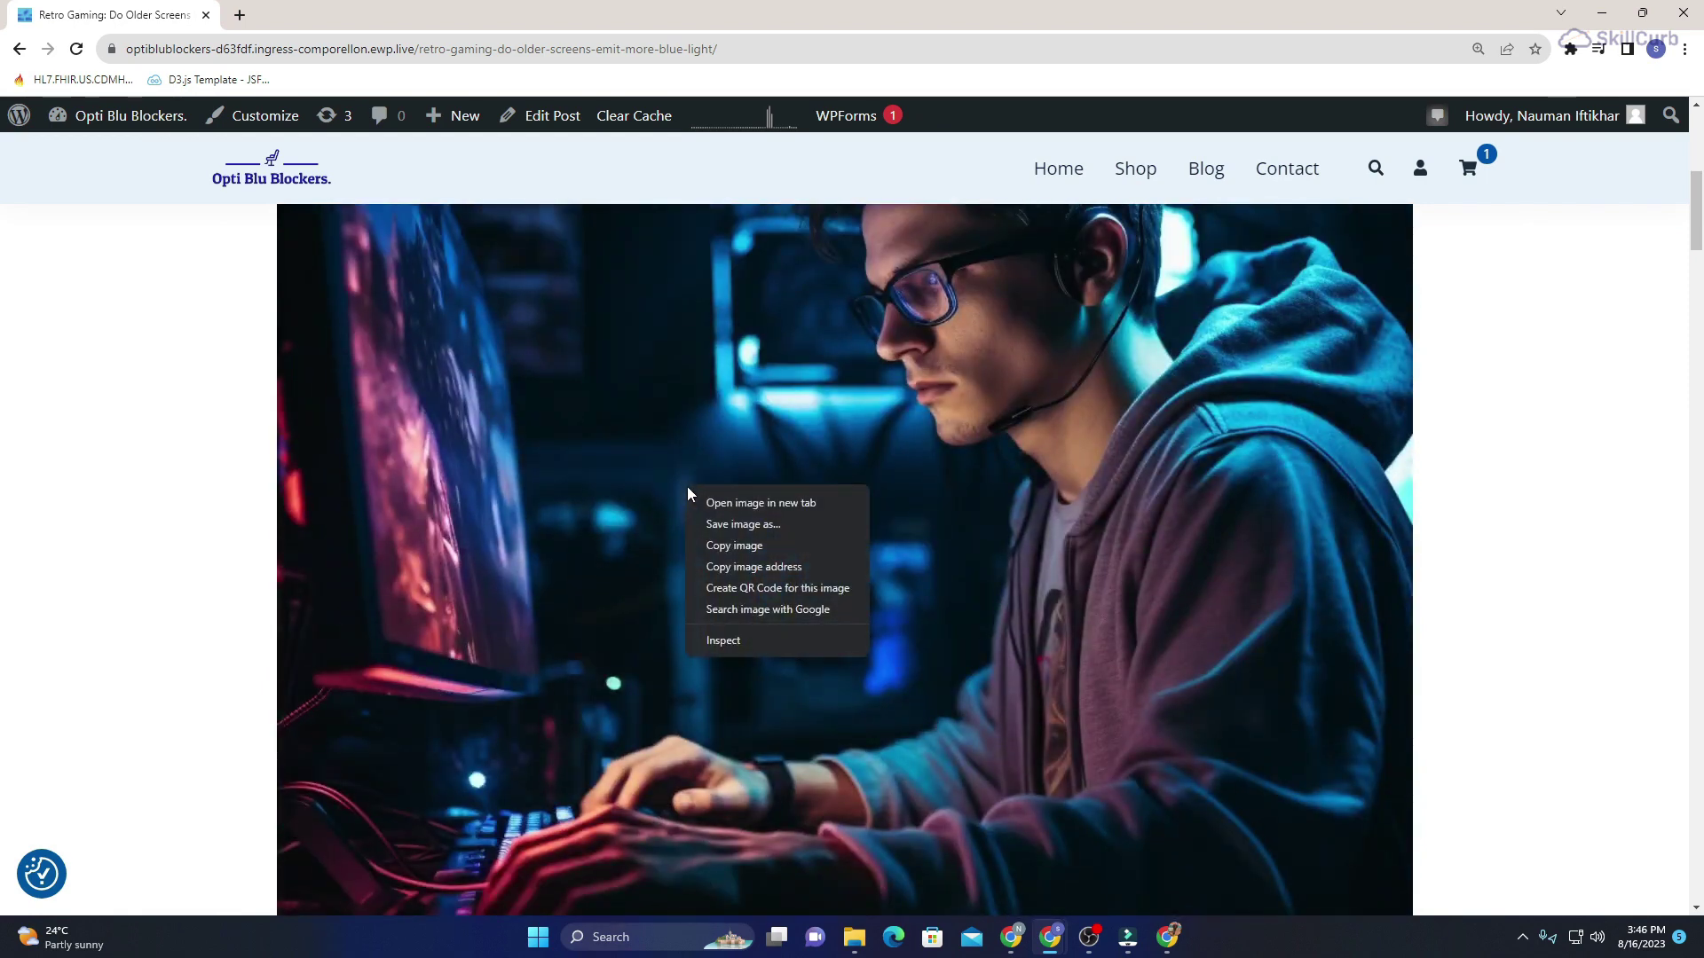
pyautogui.click(748, 524)
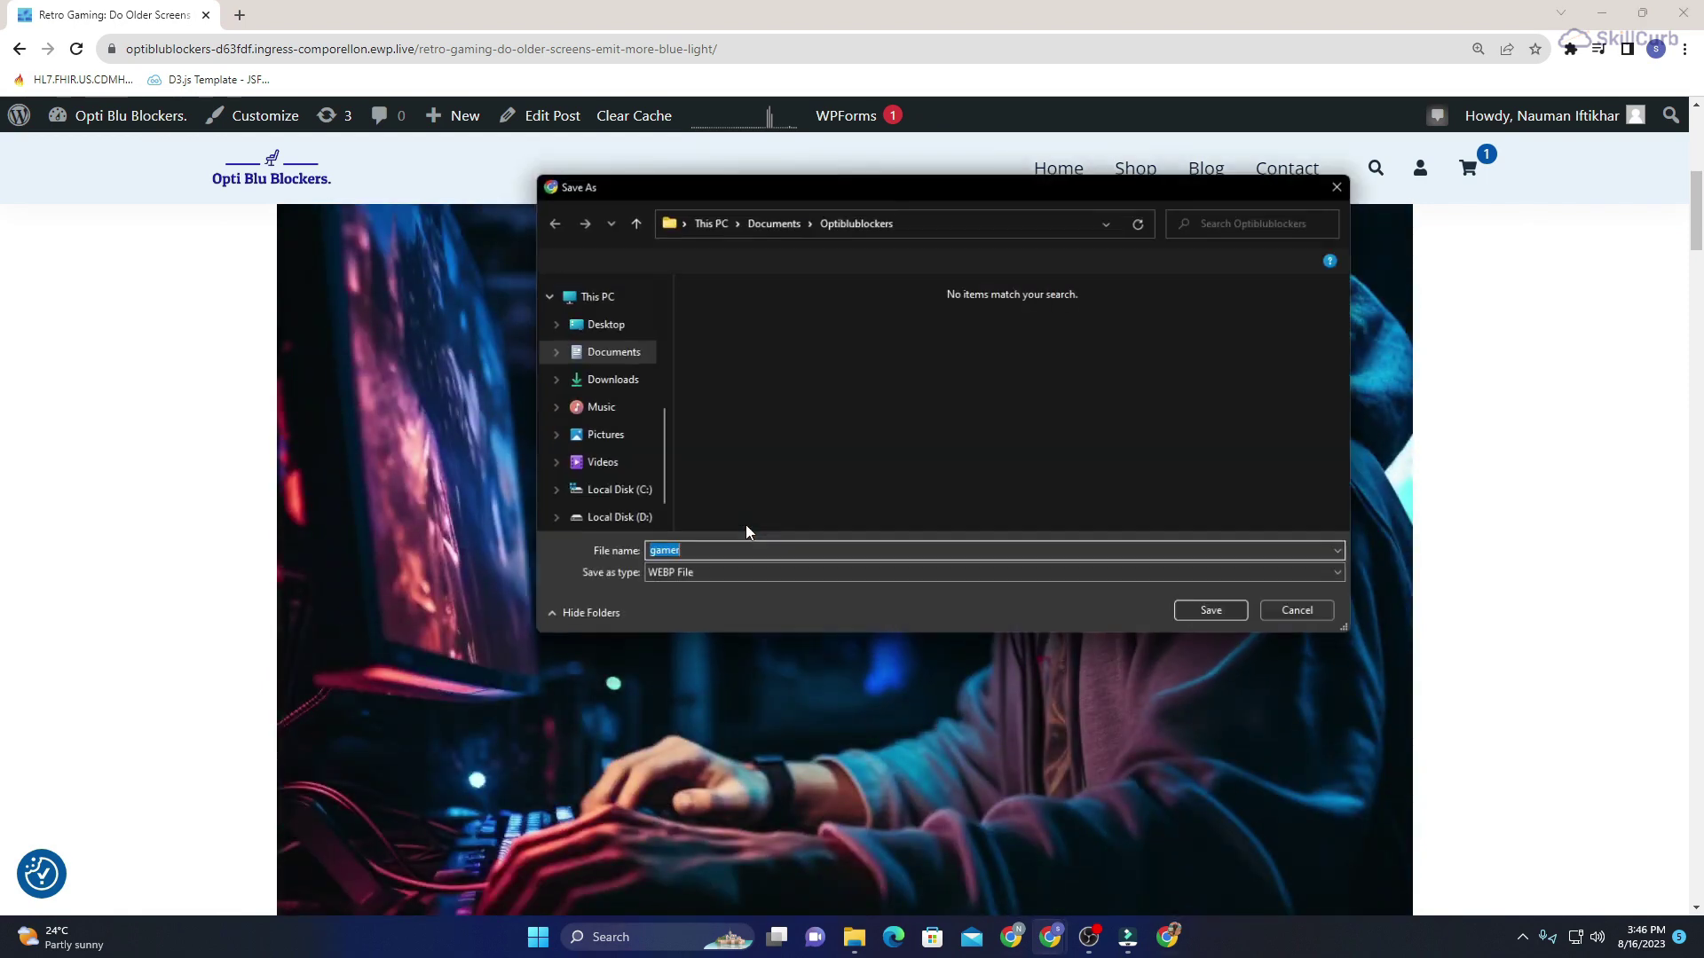
pyautogui.click(603, 352)
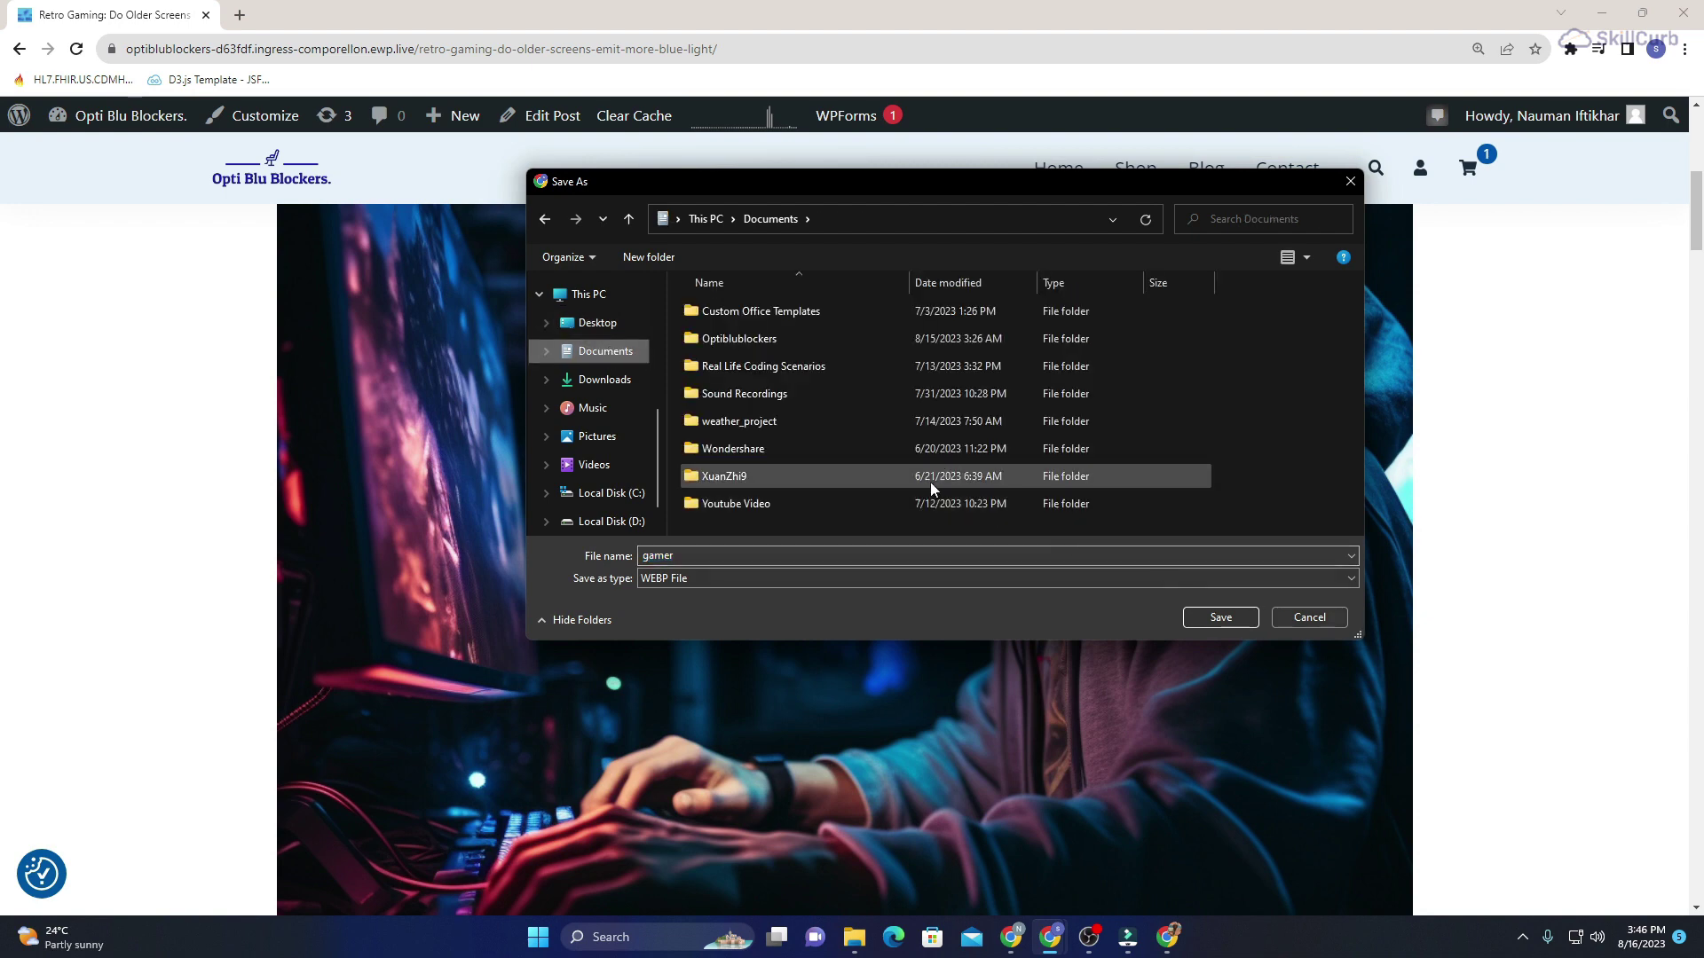
pyautogui.click(1215, 618)
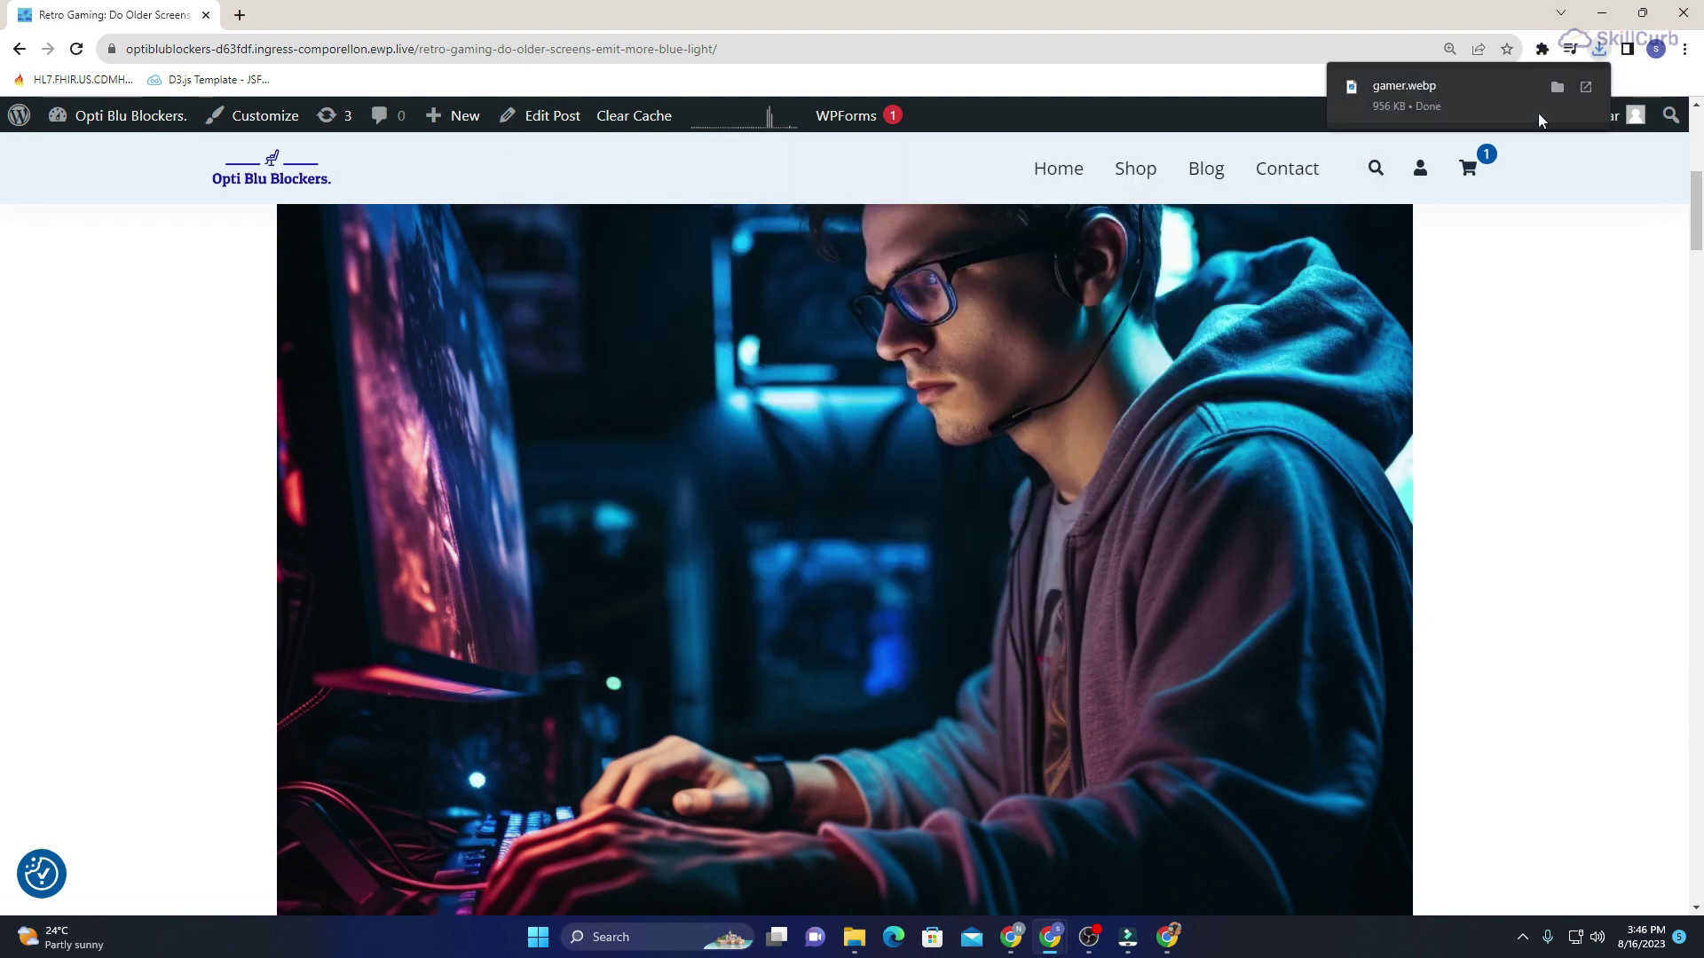
# Open the downloaded gamer image, then return to the Mailchimp email editor.
pyautogui.moveTo(1512, 80)
pyautogui.click(1446, 88)
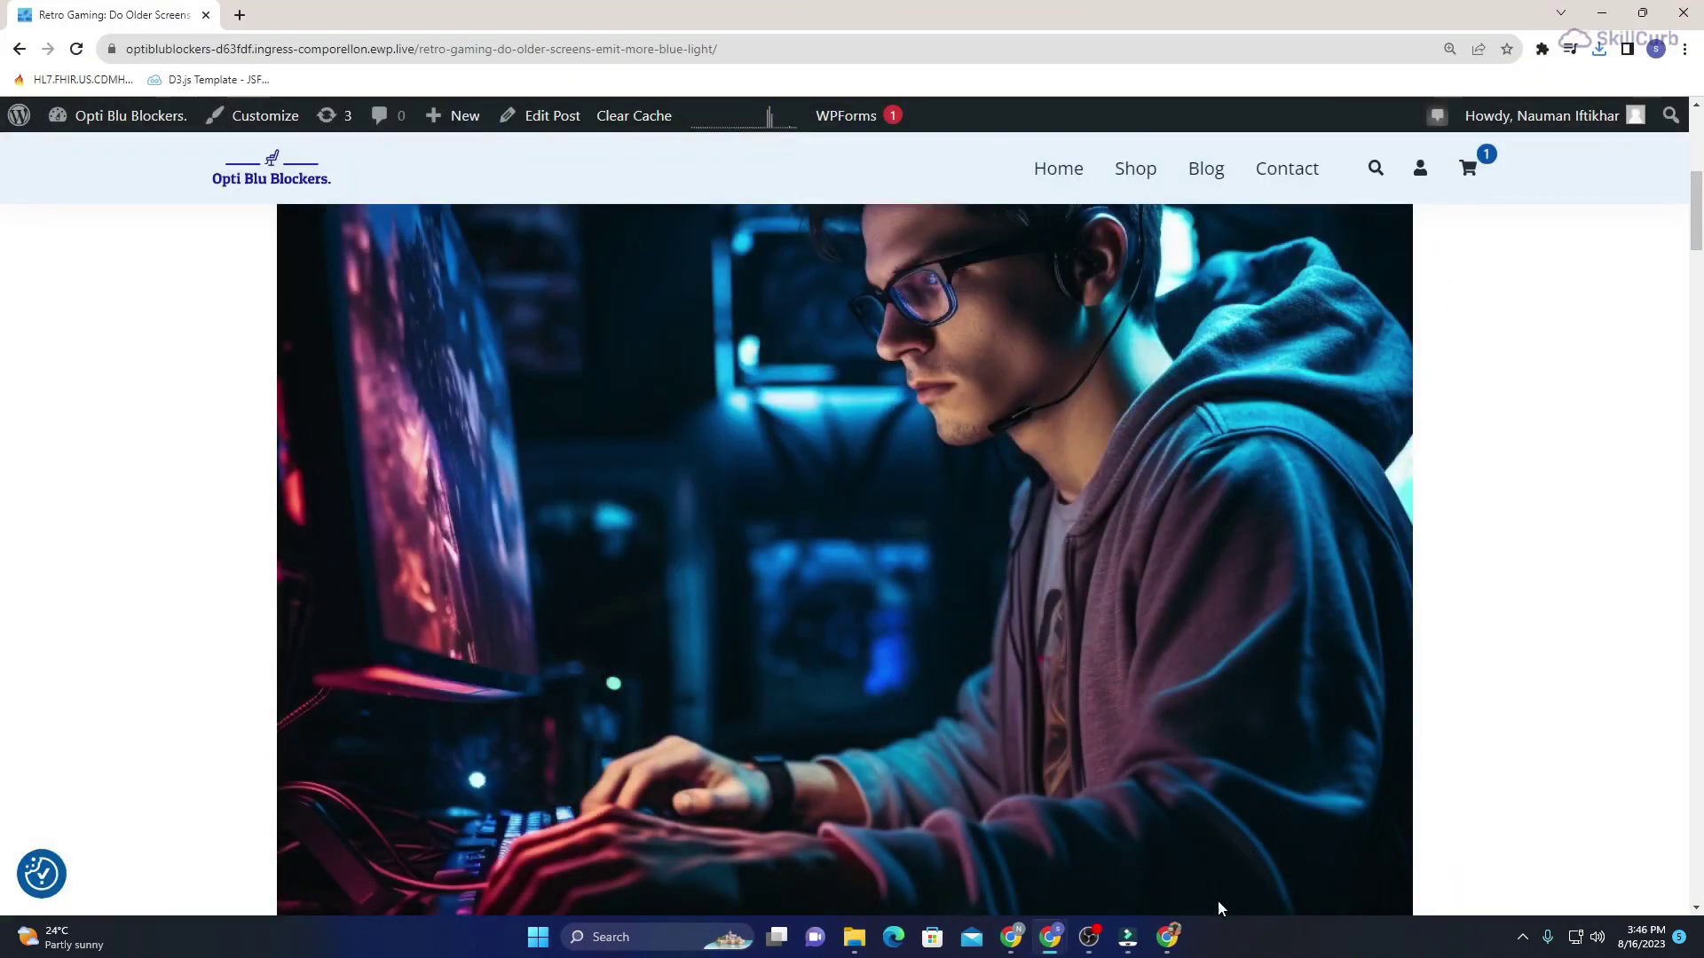
pyautogui.click(1163, 937)
# Upload the gamer image from the Optiblublockers folder into the email's image block.
pyautogui.click(985, 390)
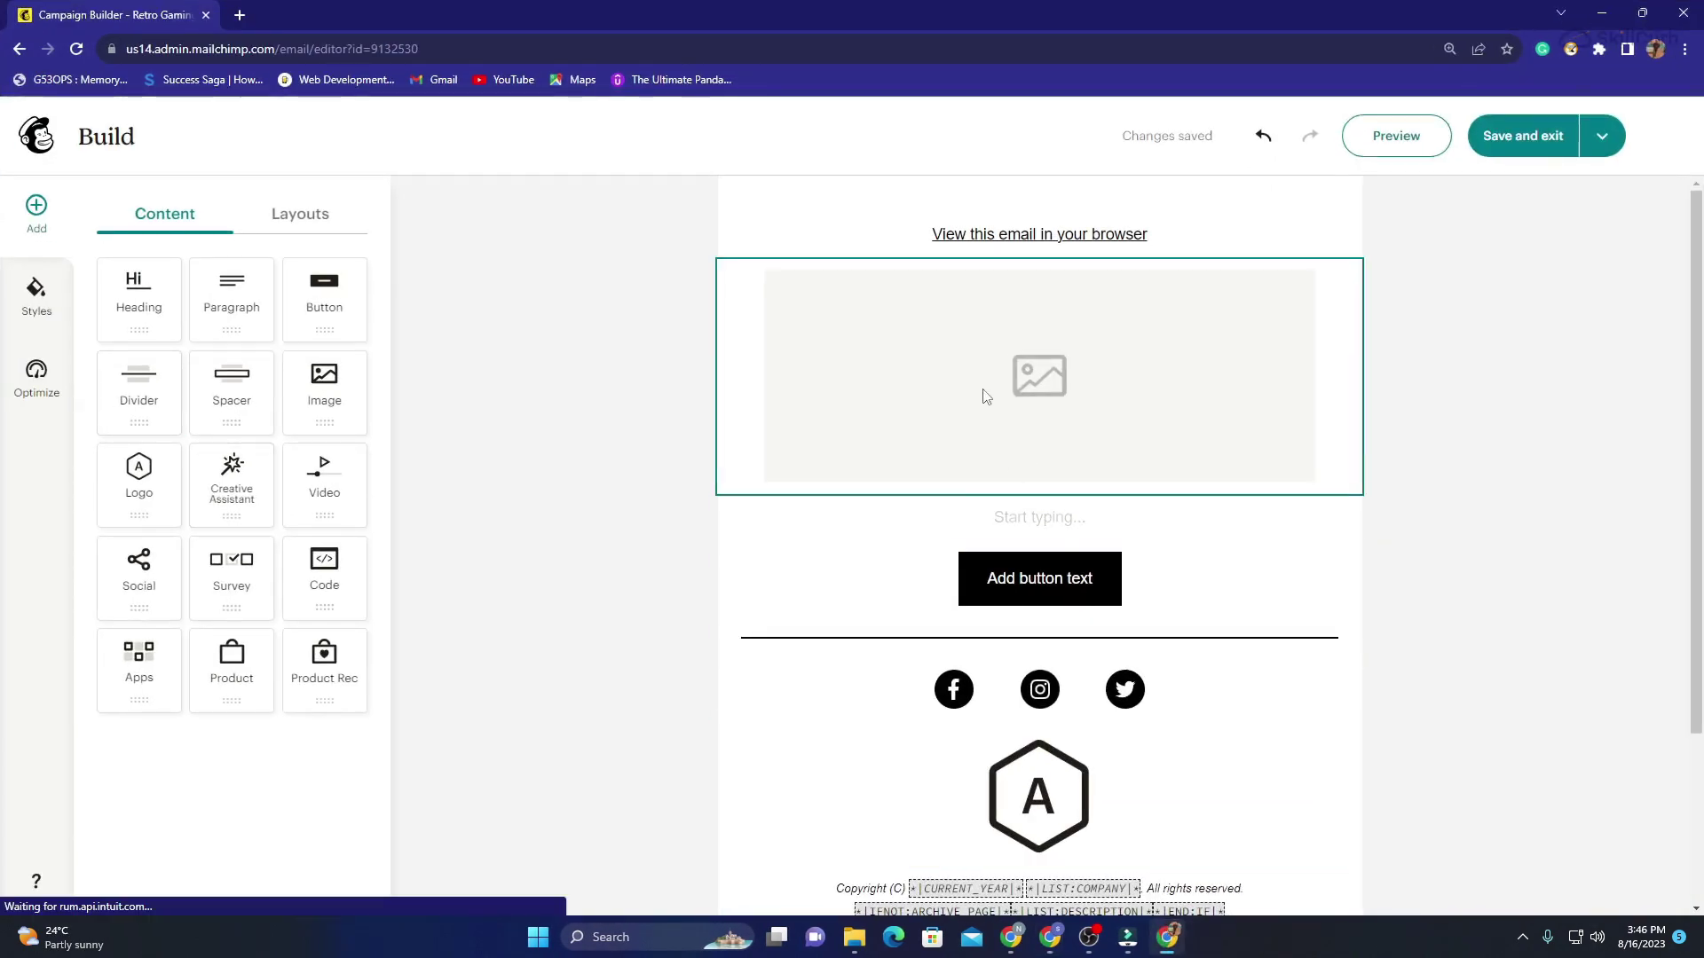
pyautogui.click(191, 404)
pyautogui.click(246, 475)
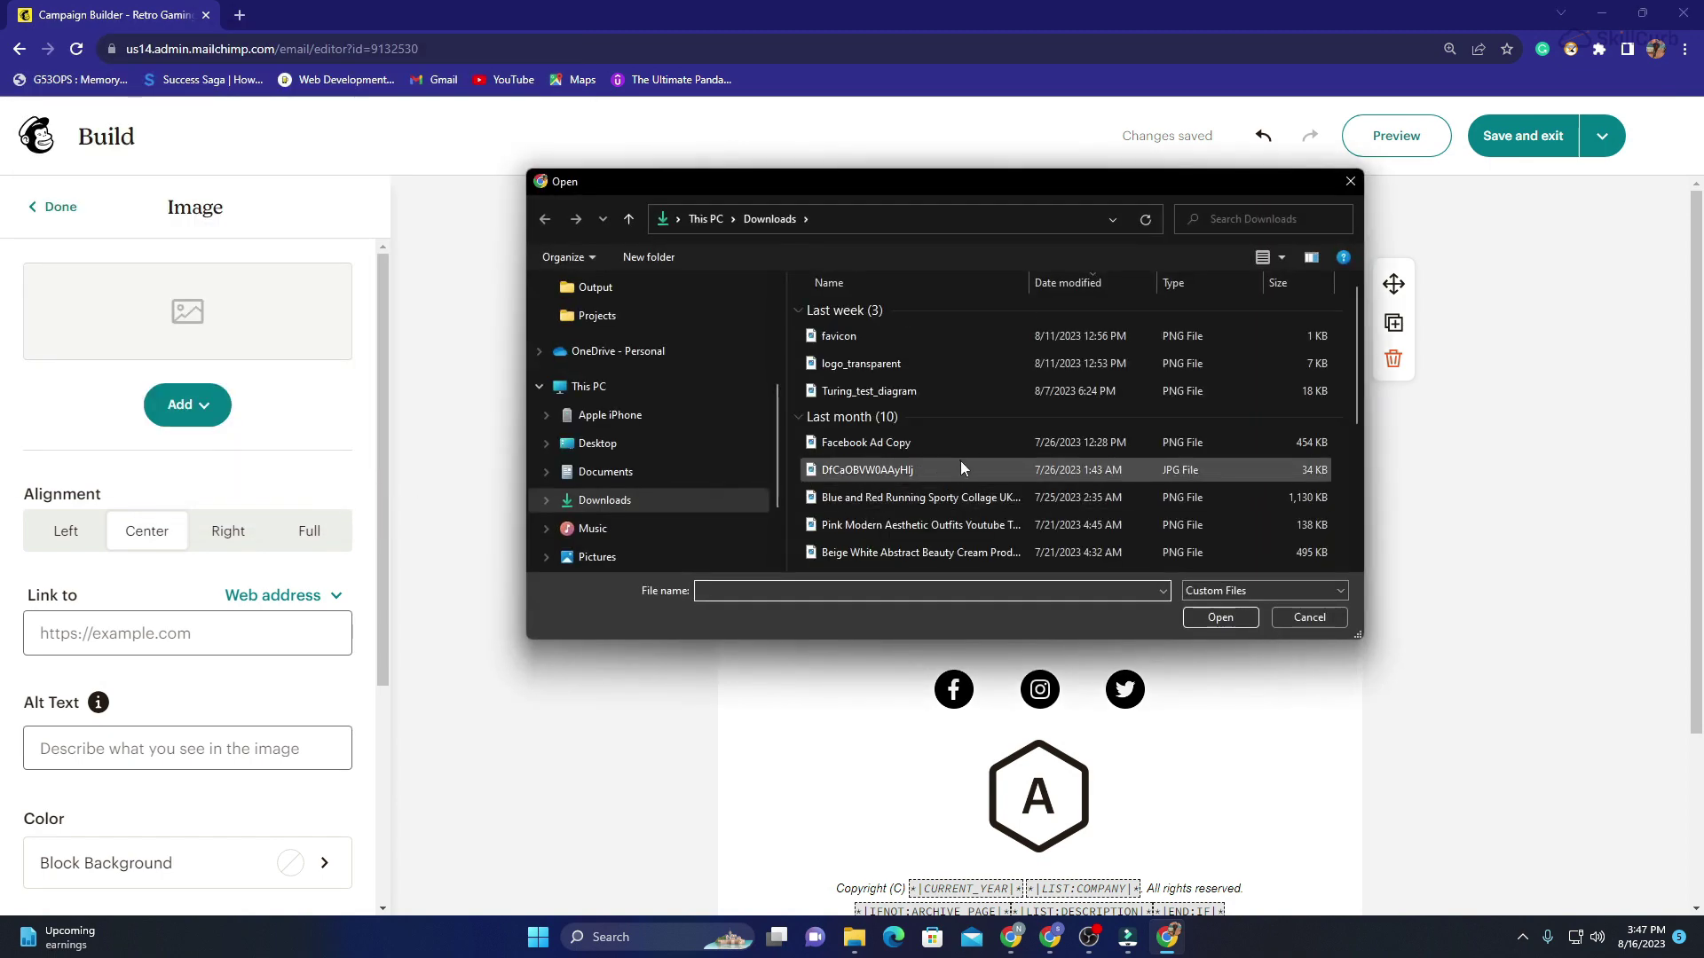
pyautogui.scroll(-5, 962, 464)
pyautogui.scroll(3, 637, 273)
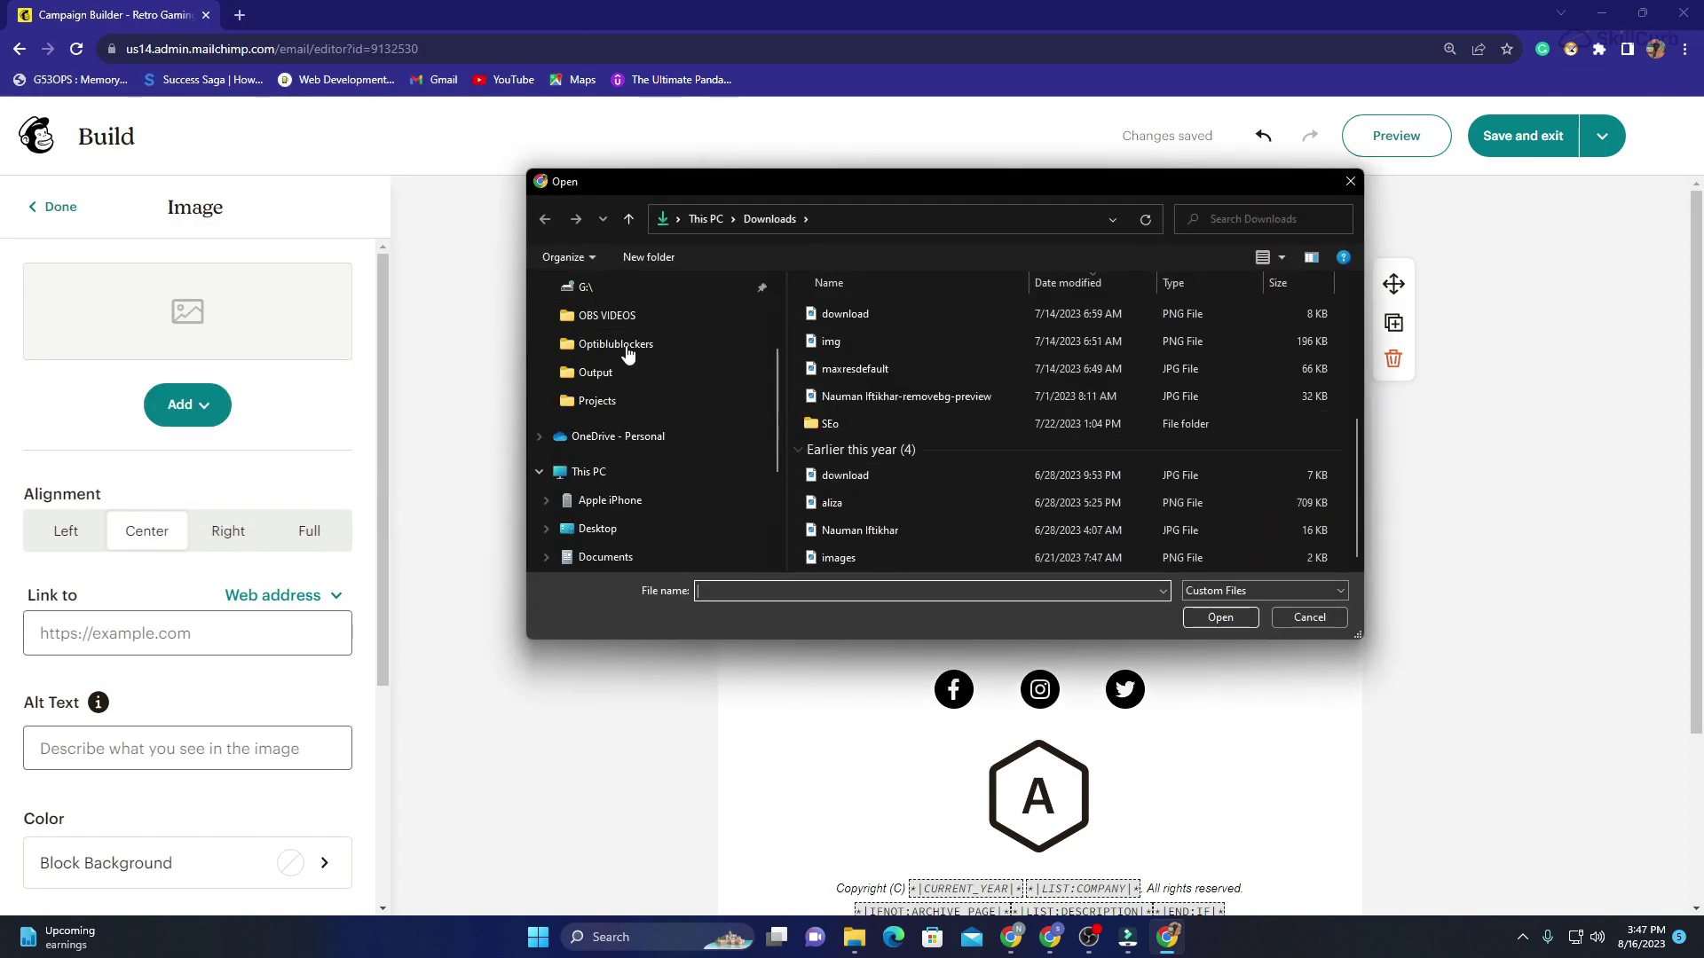
pyautogui.click(620, 379)
pyautogui.doubleClick(939, 338)
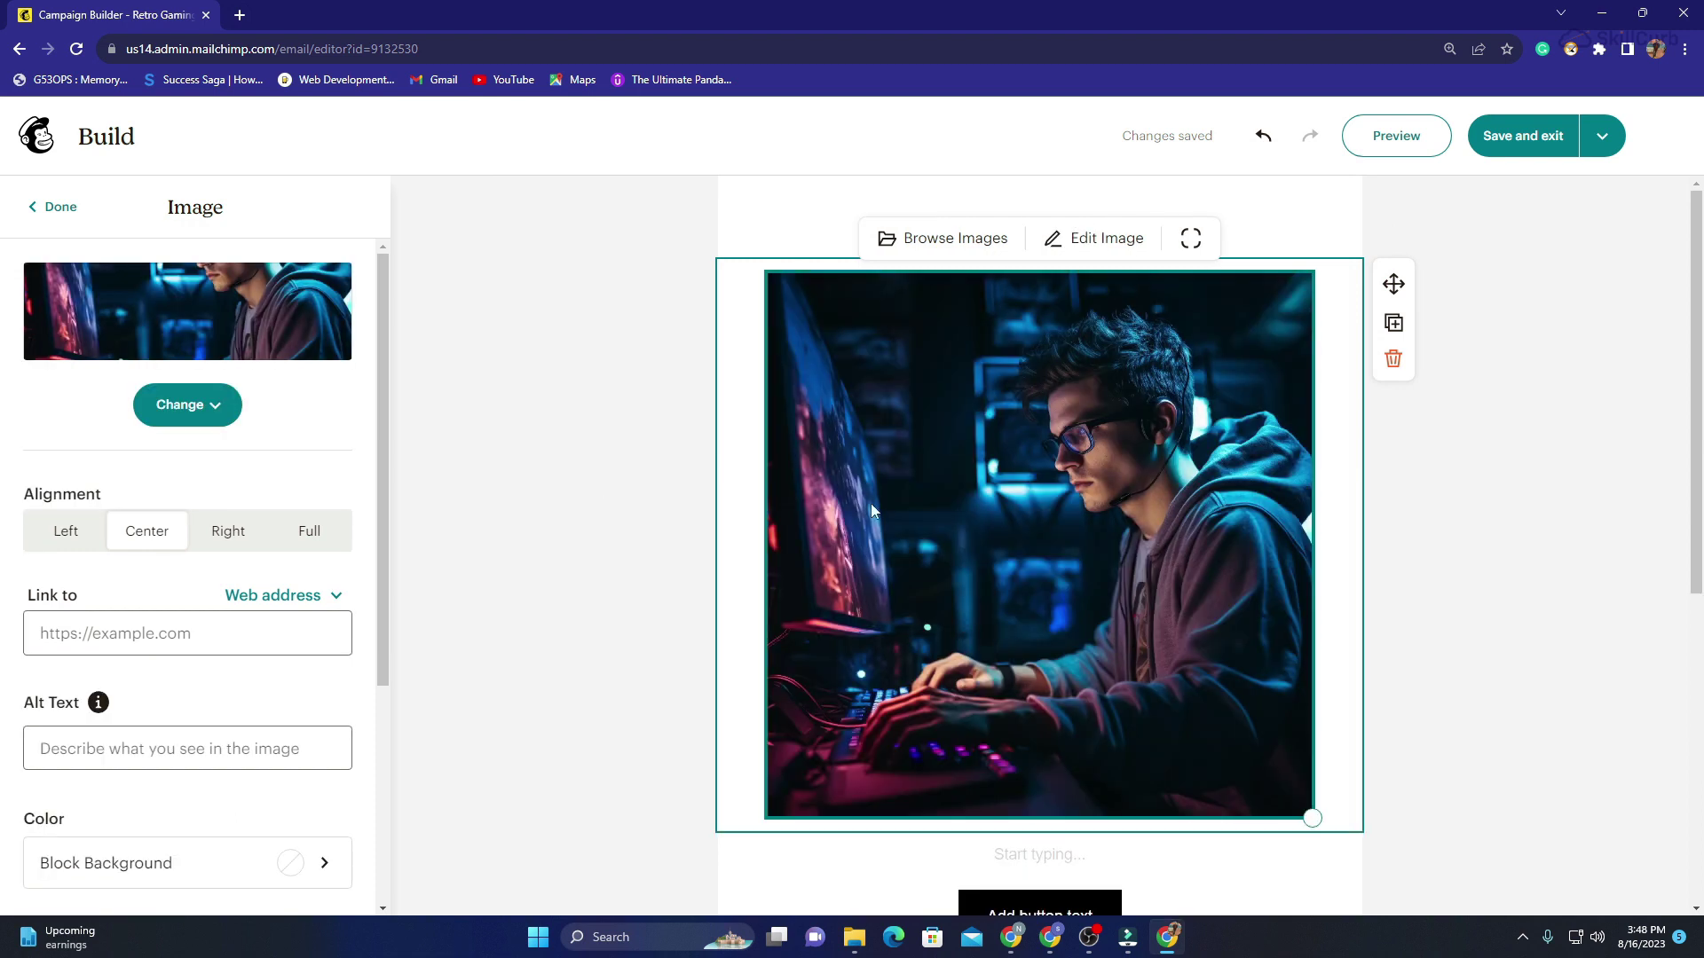
# Center the image after trying left, right and full-width alignment.
pyautogui.scroll(-2, 611, 502)
pyautogui.scroll(2, 609, 502)
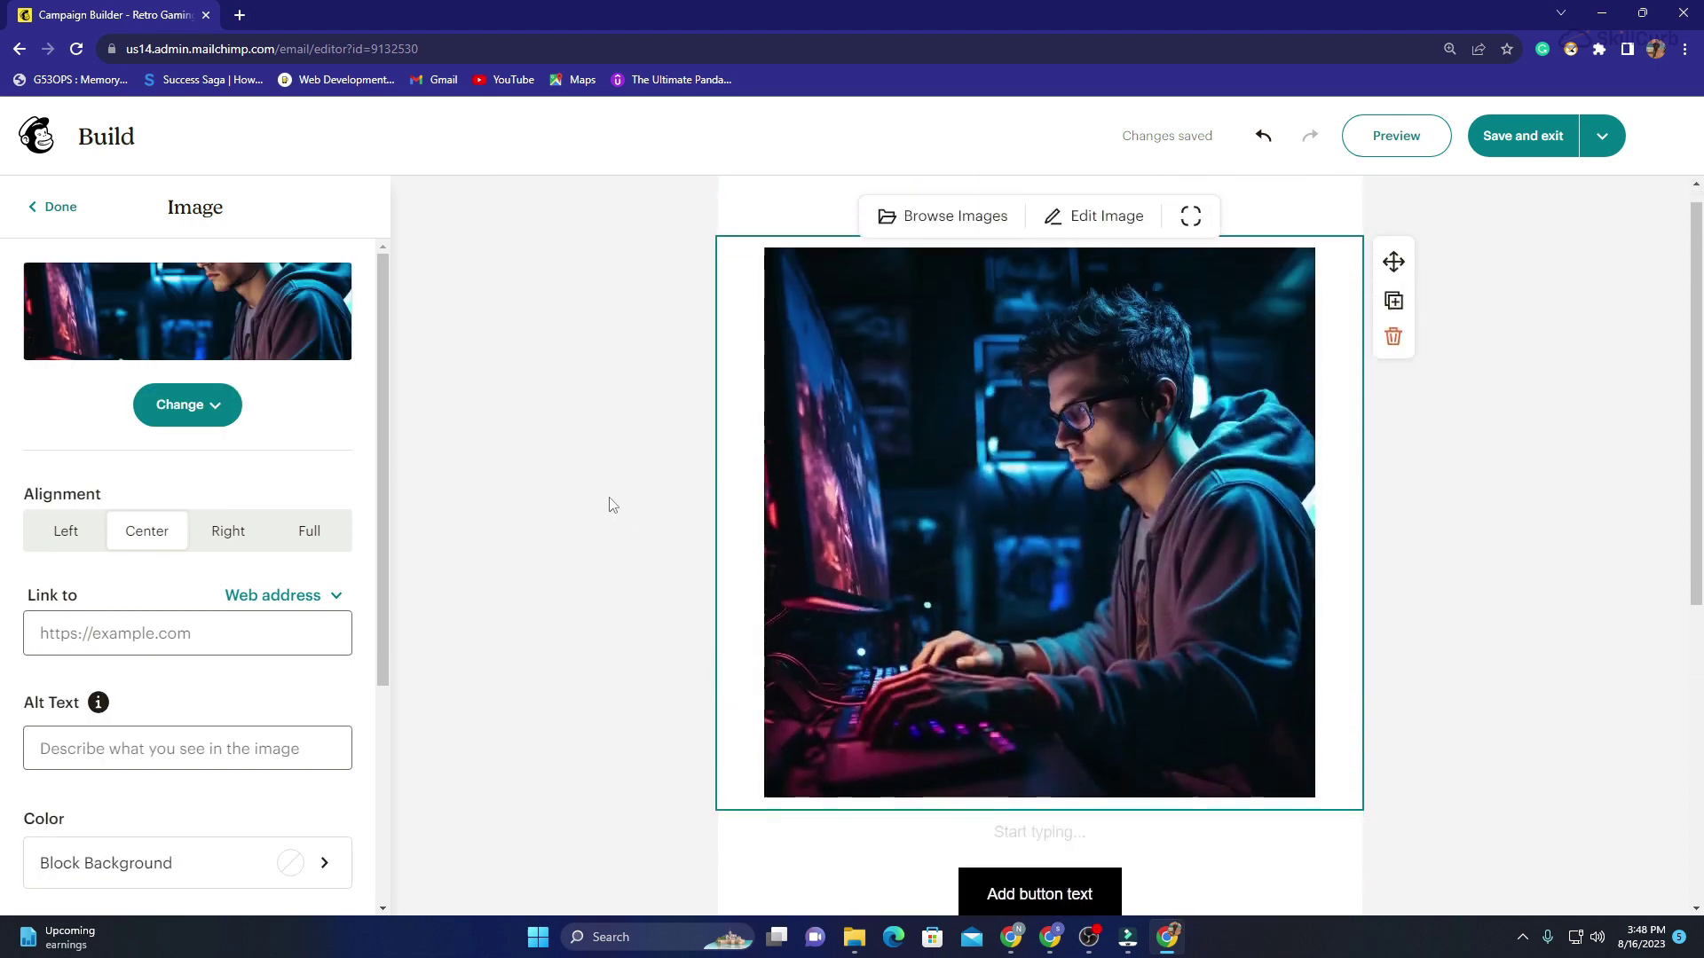
pyautogui.scroll(-1, 172, 506)
pyautogui.click(58, 458)
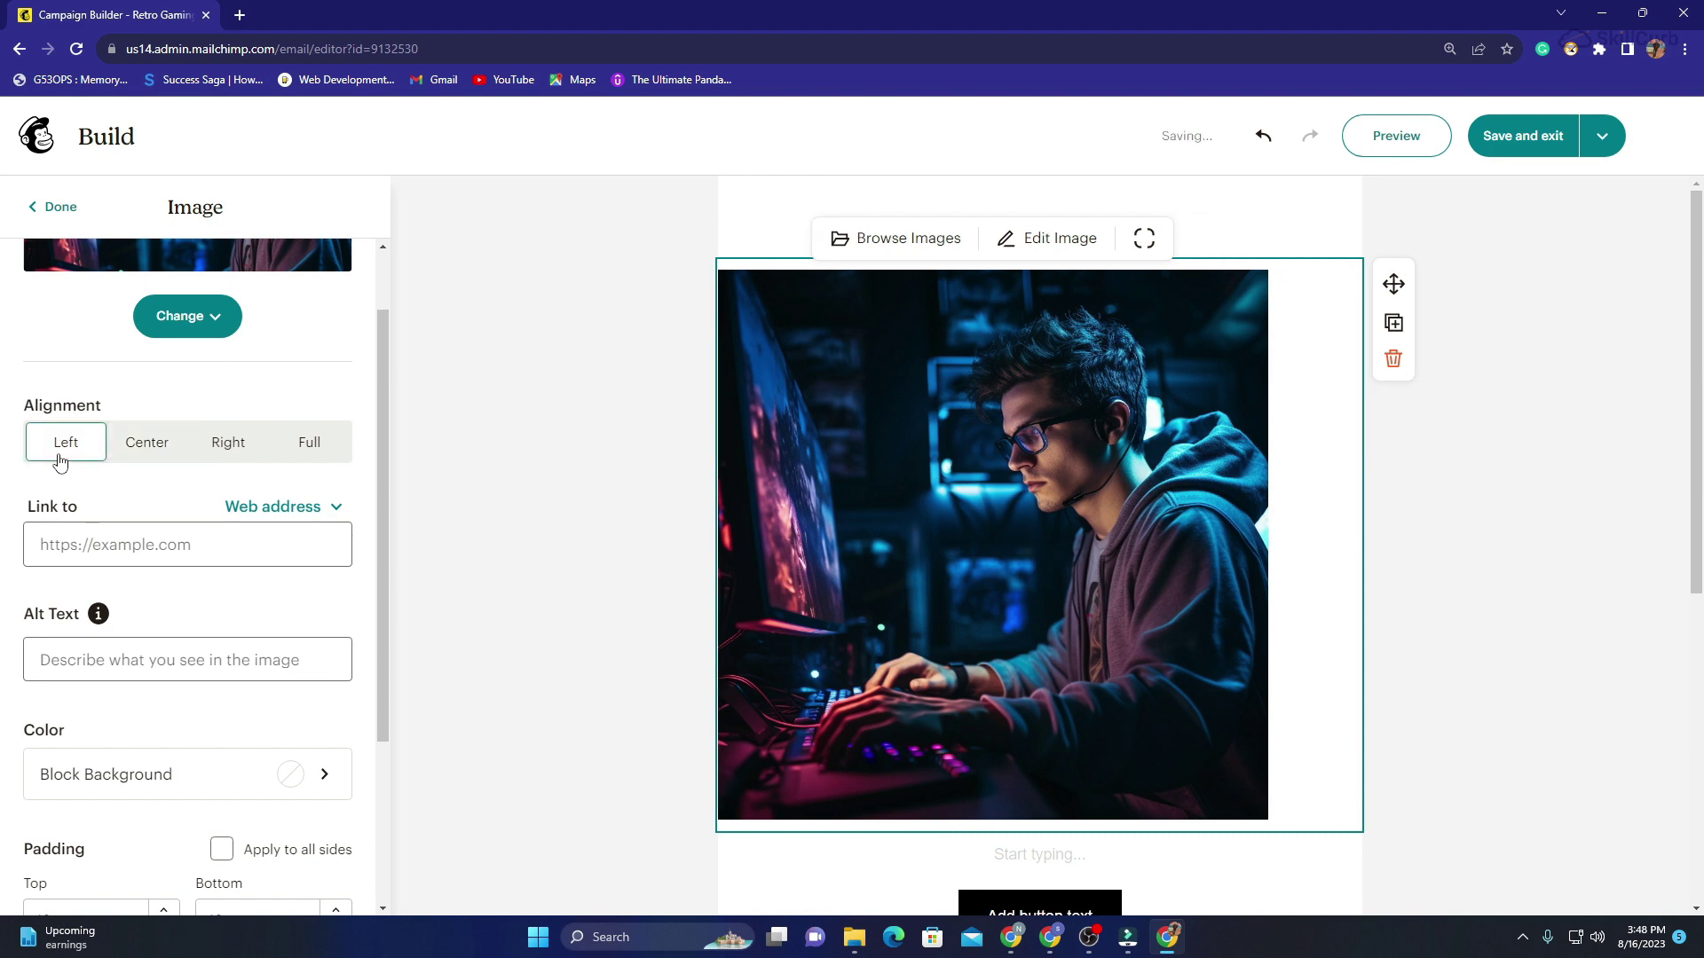
pyautogui.click(151, 453)
pyautogui.click(244, 453)
pyautogui.click(304, 442)
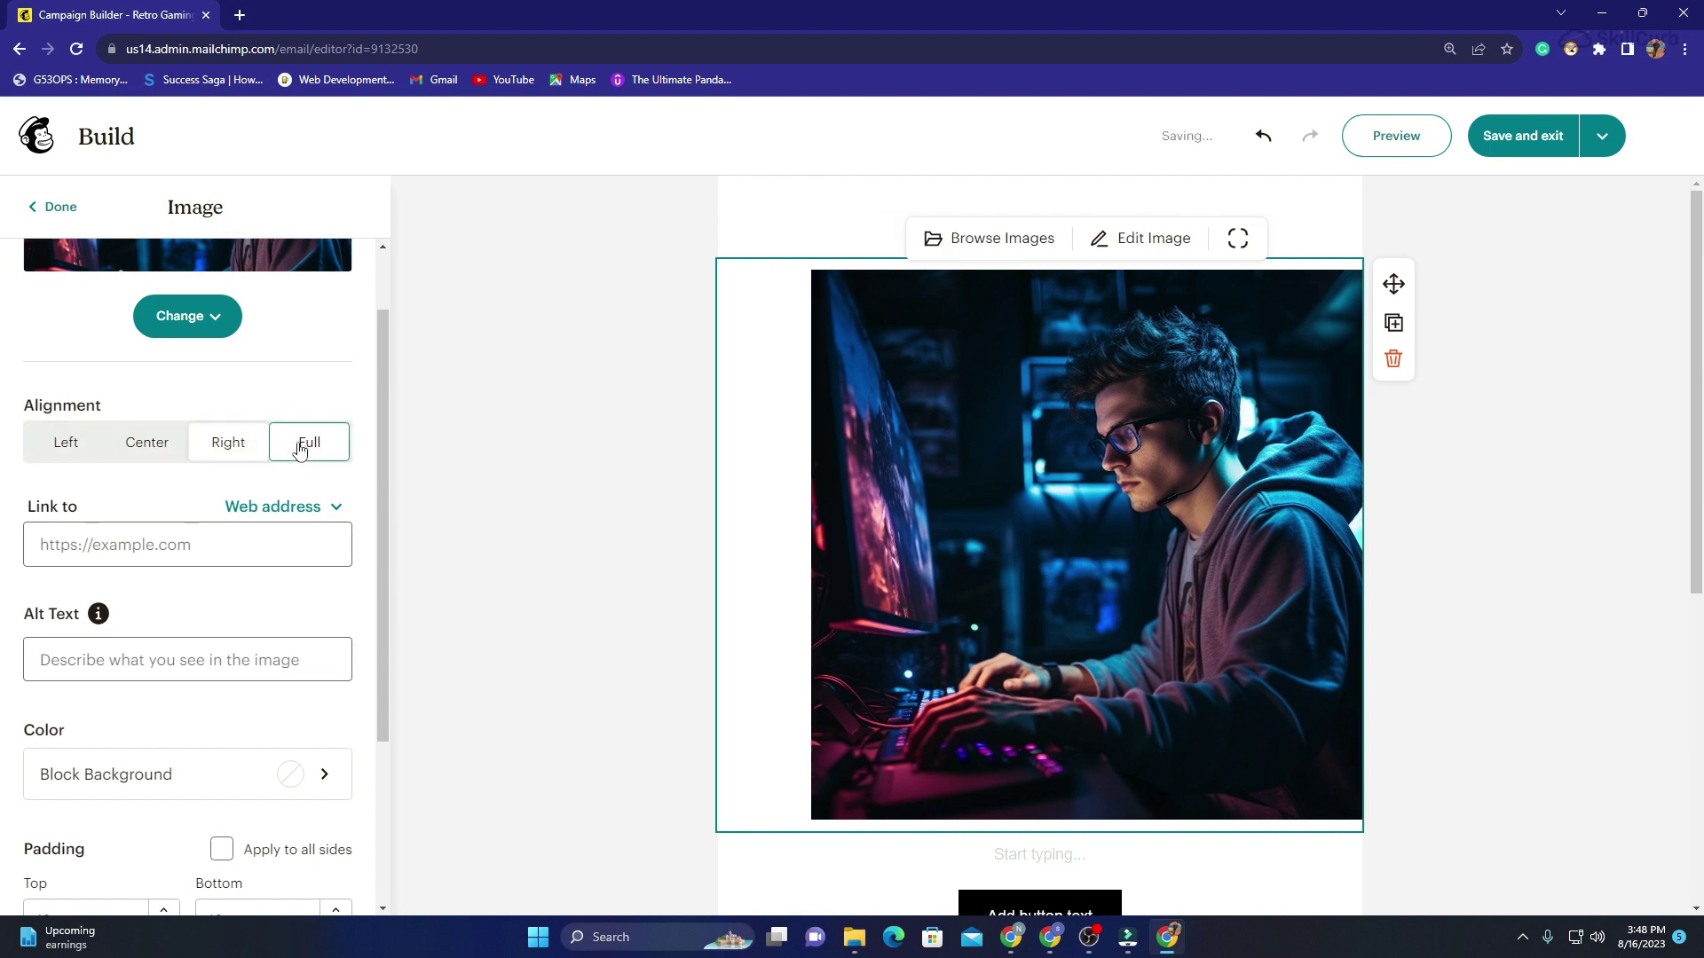
pyautogui.scroll(-5, 1003, 594)
pyautogui.scroll(2, 1002, 595)
pyautogui.scroll(3, 1001, 595)
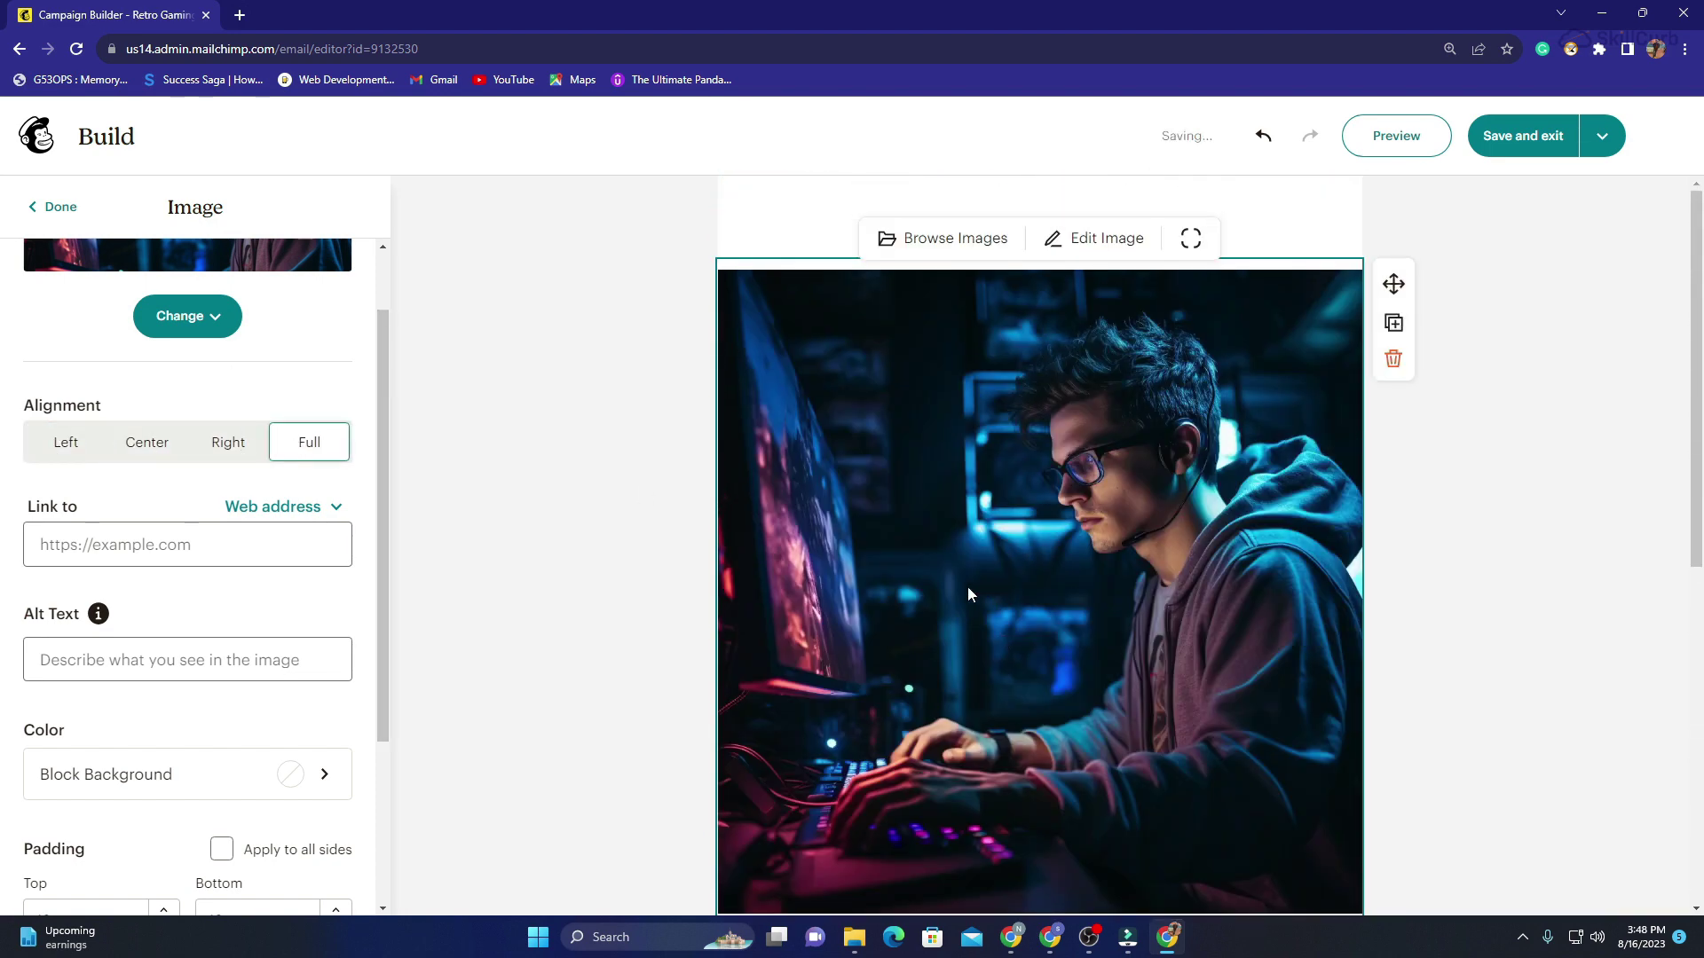
pyautogui.click(139, 457)
# Raise the image's top padding to 17.
pyautogui.scroll(-3, 364, 561)
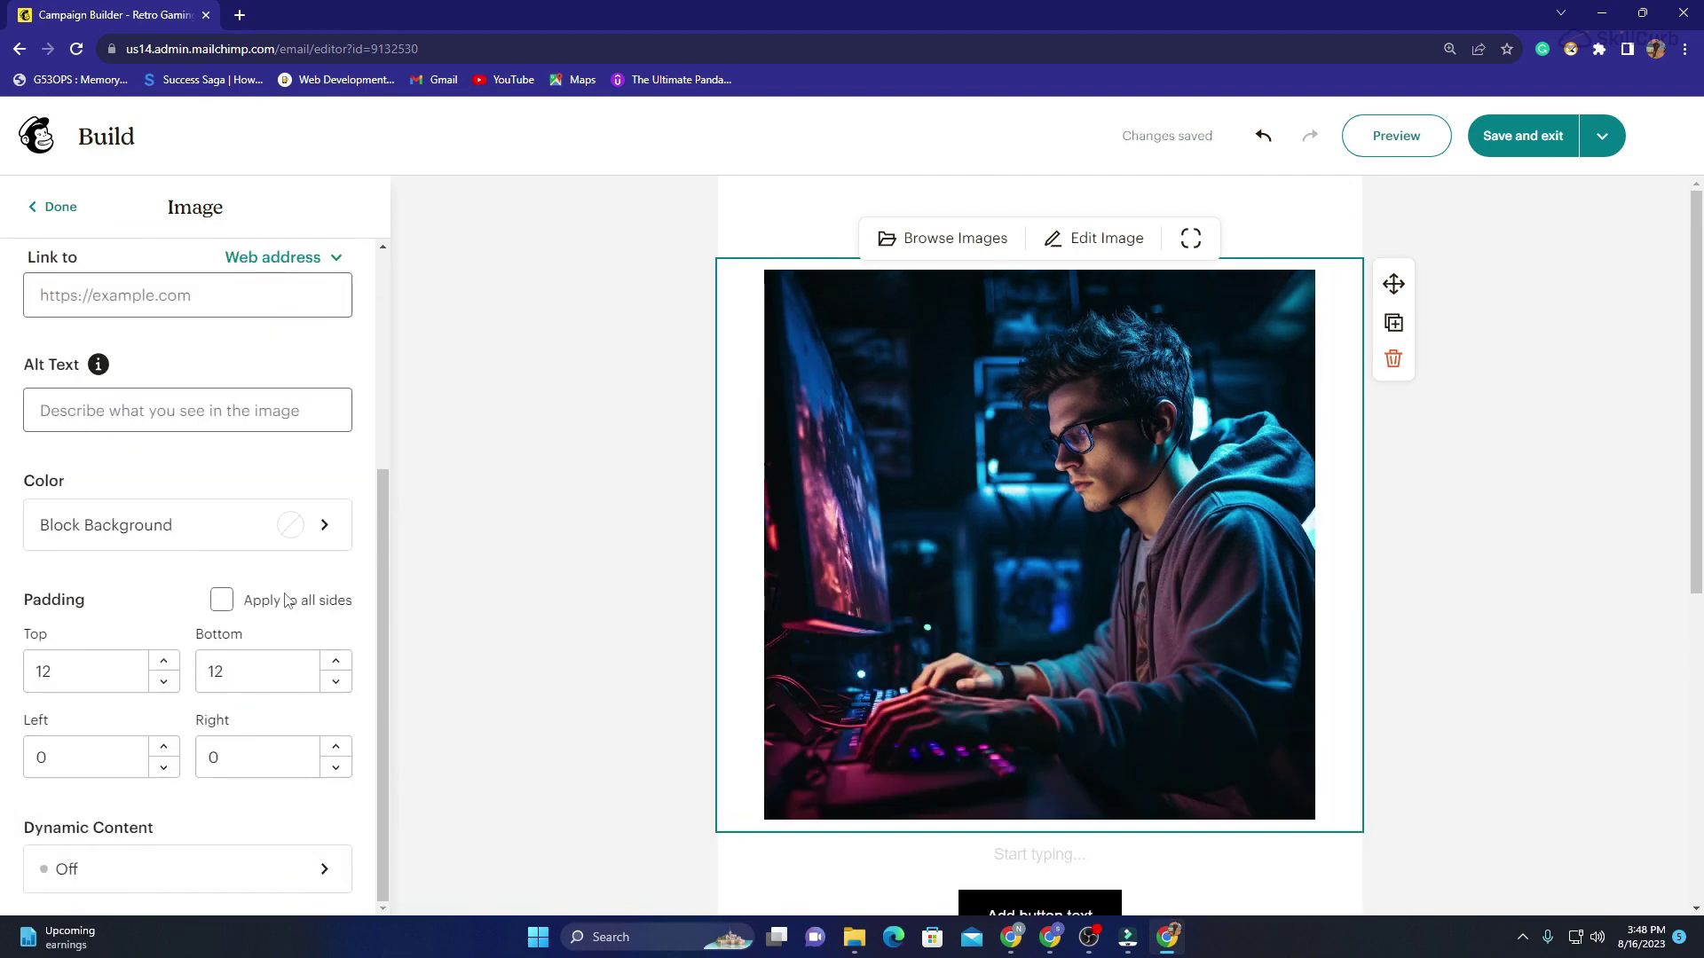
pyautogui.click(163, 662)
pyautogui.click(163, 661)
pyautogui.click(164, 661)
# Set the image's top, bottom, left and right padding to 100, using one value for all sides.
pyautogui.click(163, 661)
pyautogui.click(163, 661)
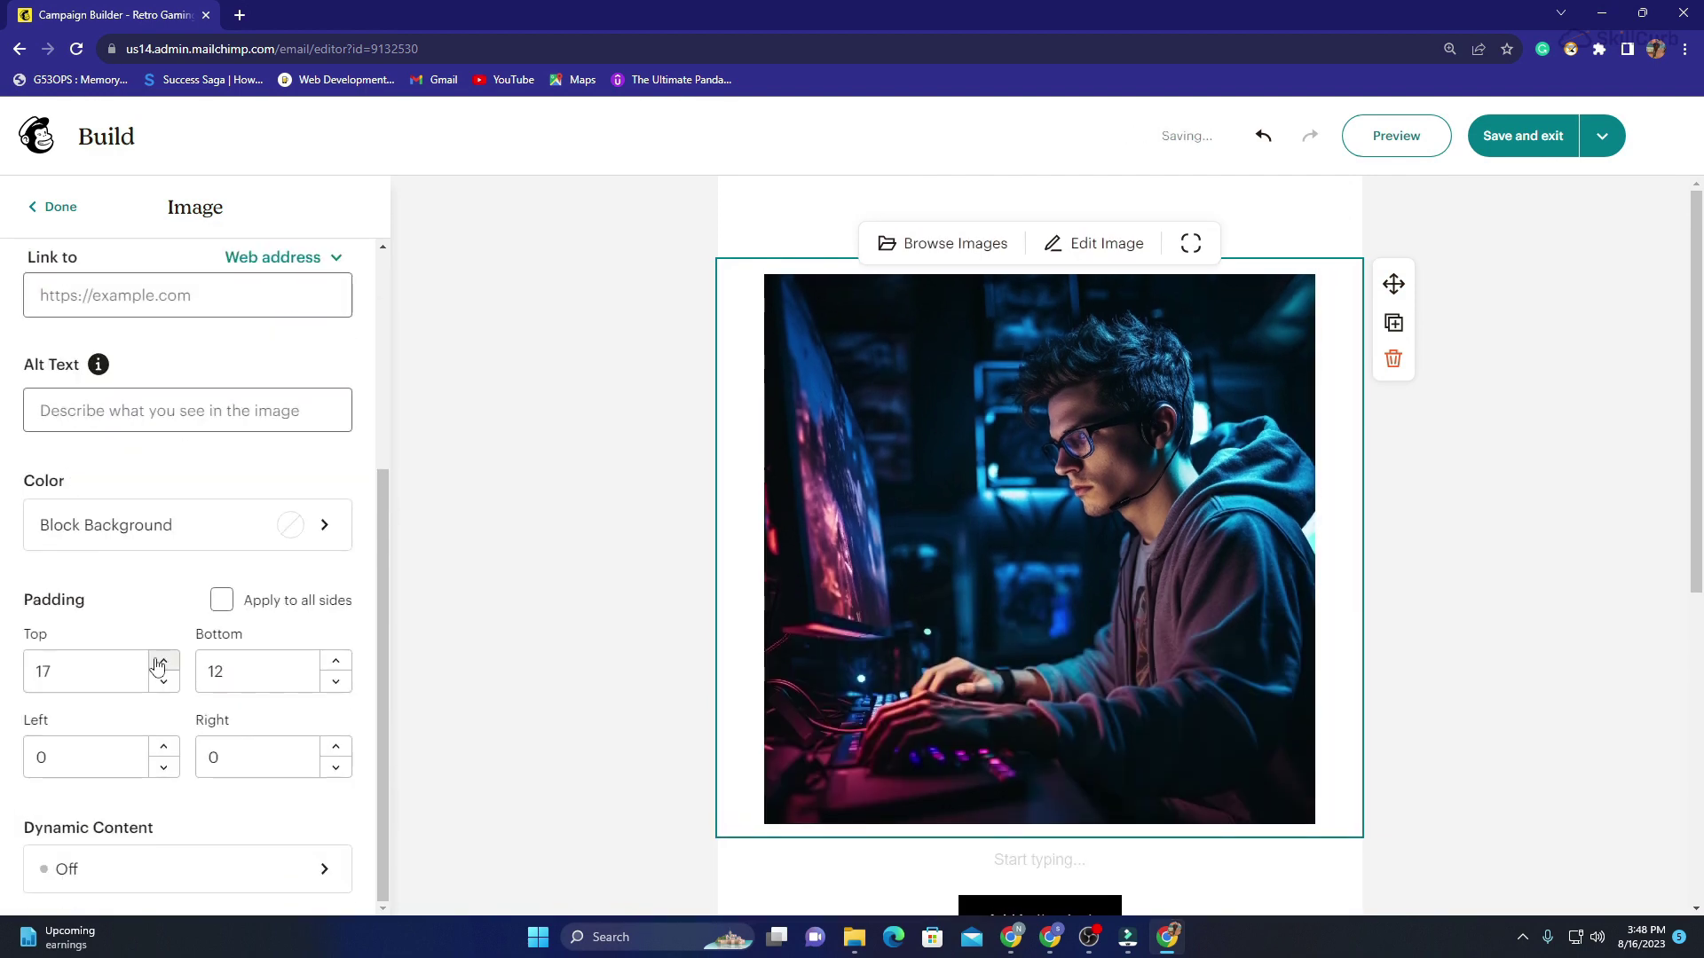
pyautogui.click(164, 661)
pyautogui.click(163, 661)
pyautogui.click(89, 657)
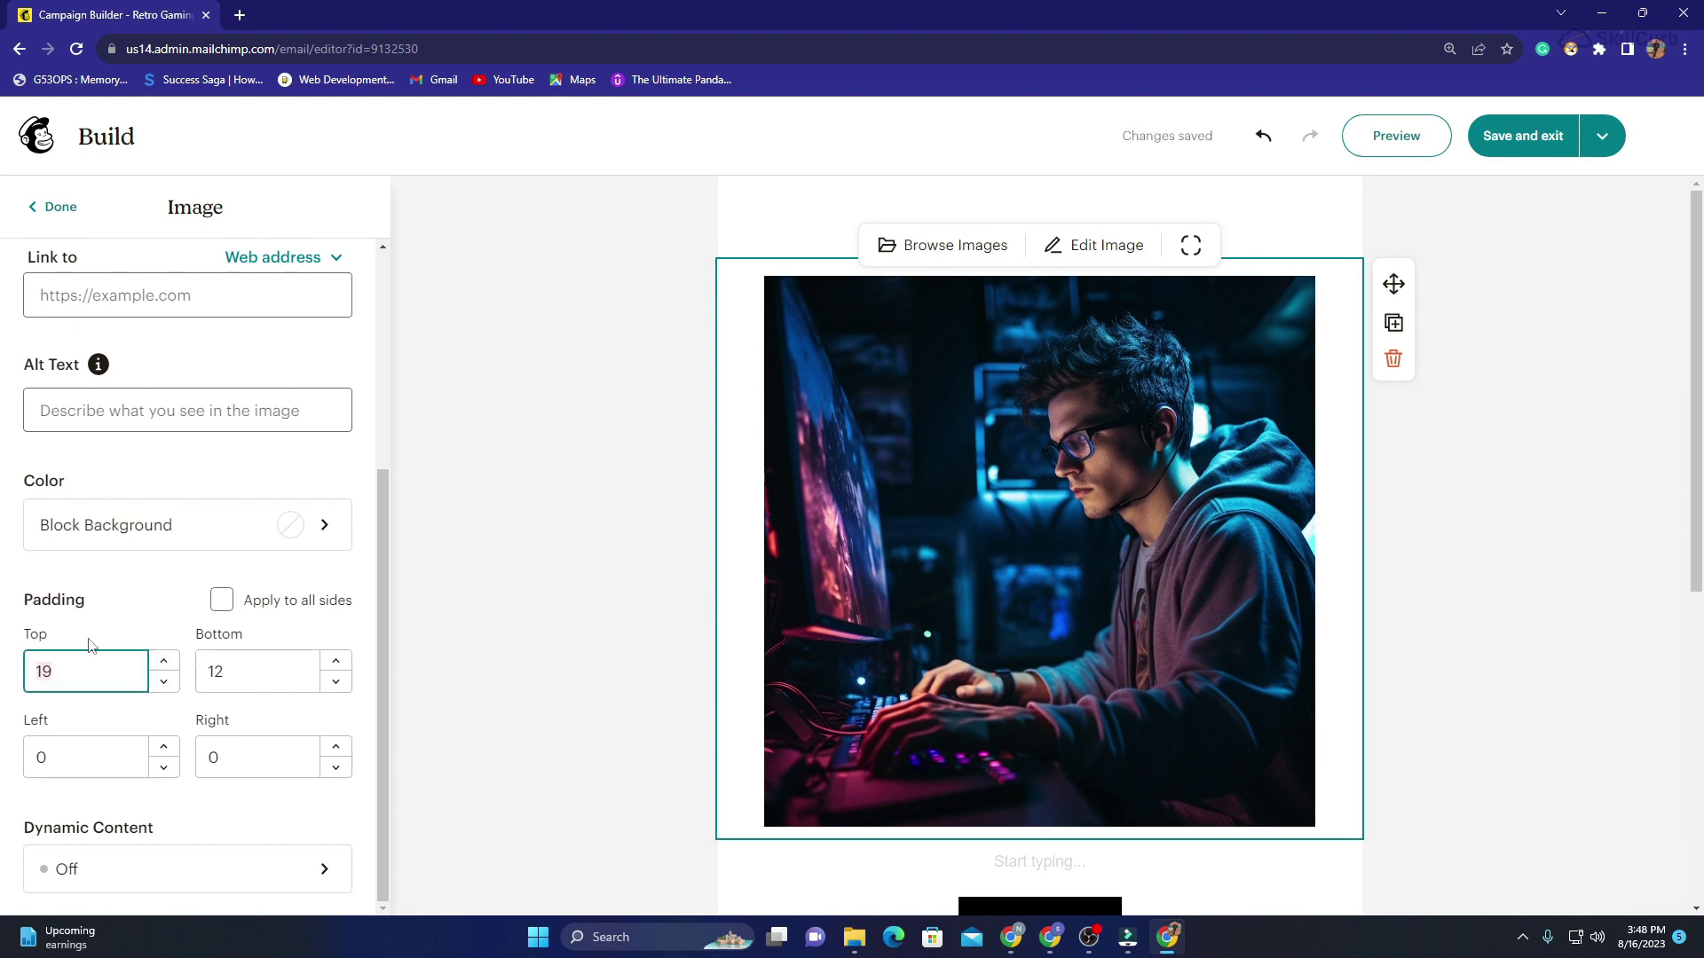
pyautogui.write('100')
pyautogui.doubleClick(214, 667)
pyautogui.write('100')
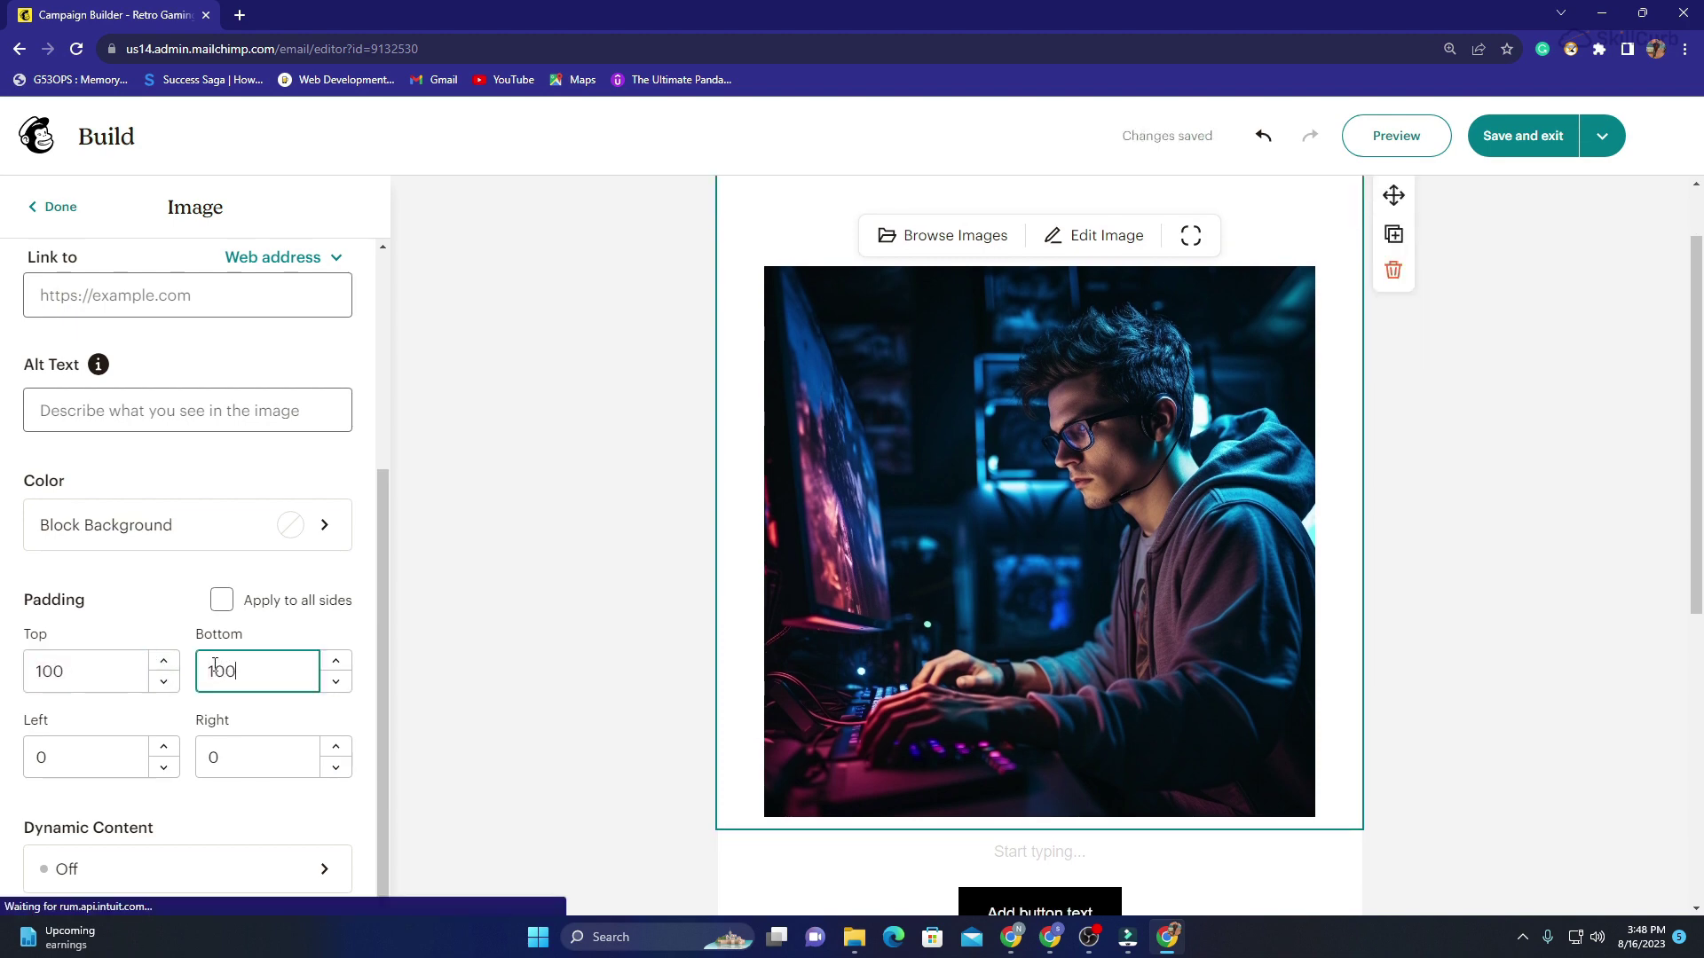
pyautogui.click(72, 760)
pyautogui.press('BackSpace')
pyautogui.write('100')
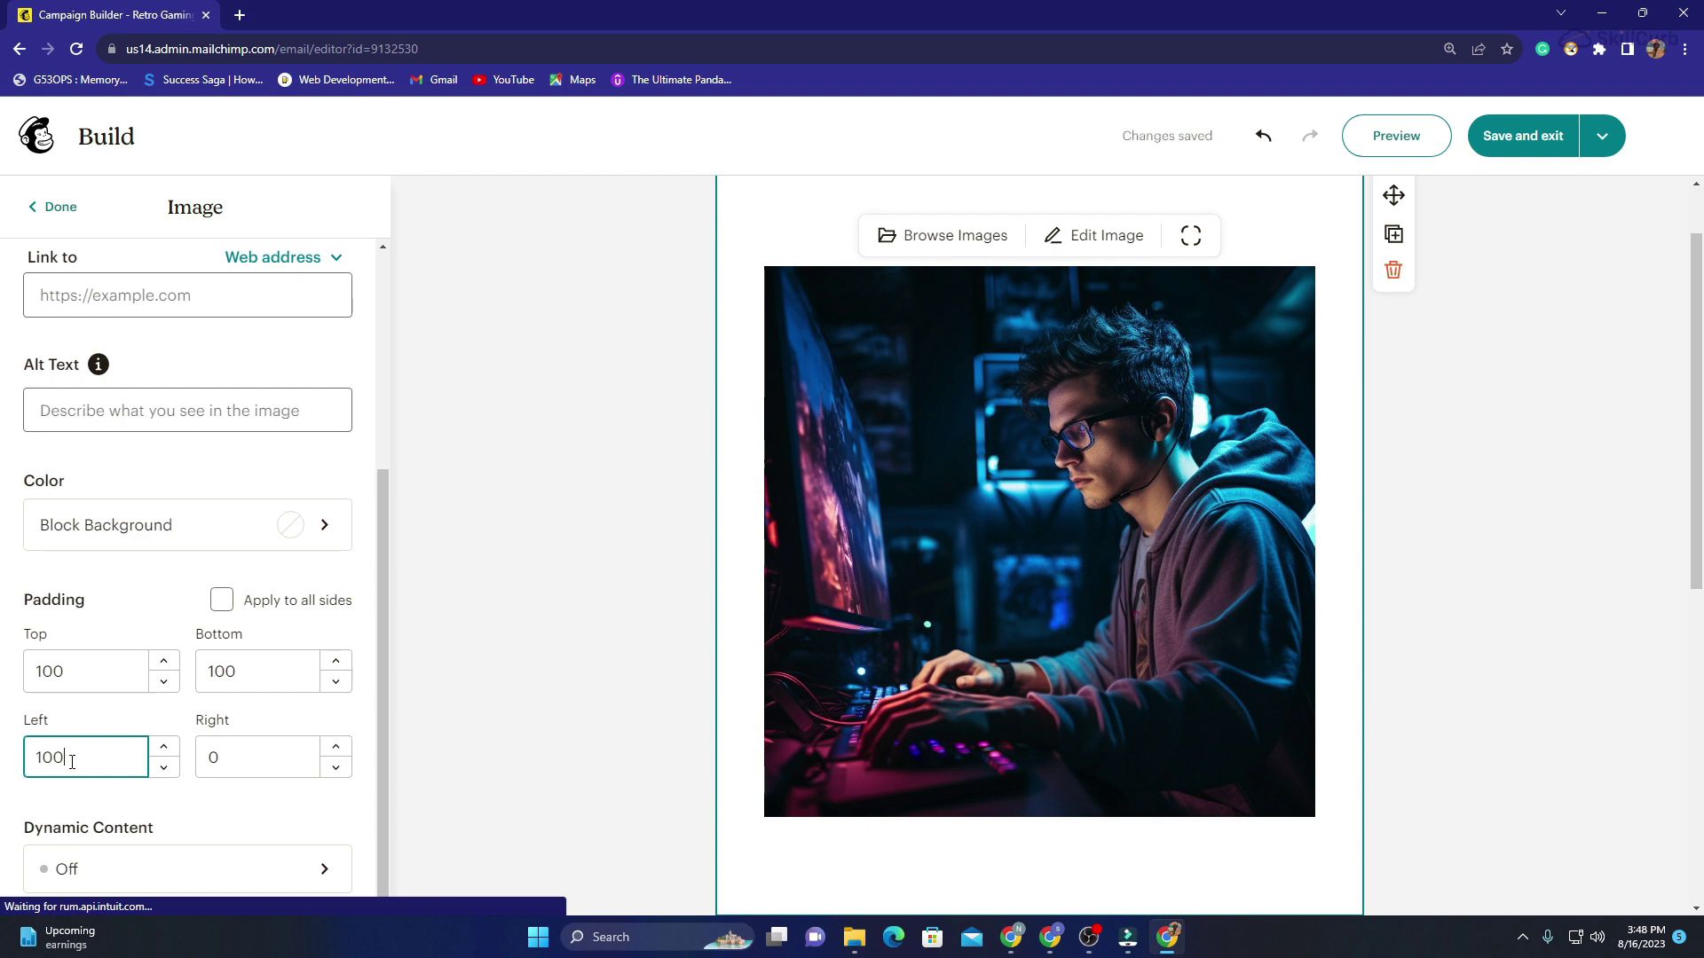
pyautogui.click(296, 762)
pyautogui.press('BackSpace')
pyautogui.write('100')
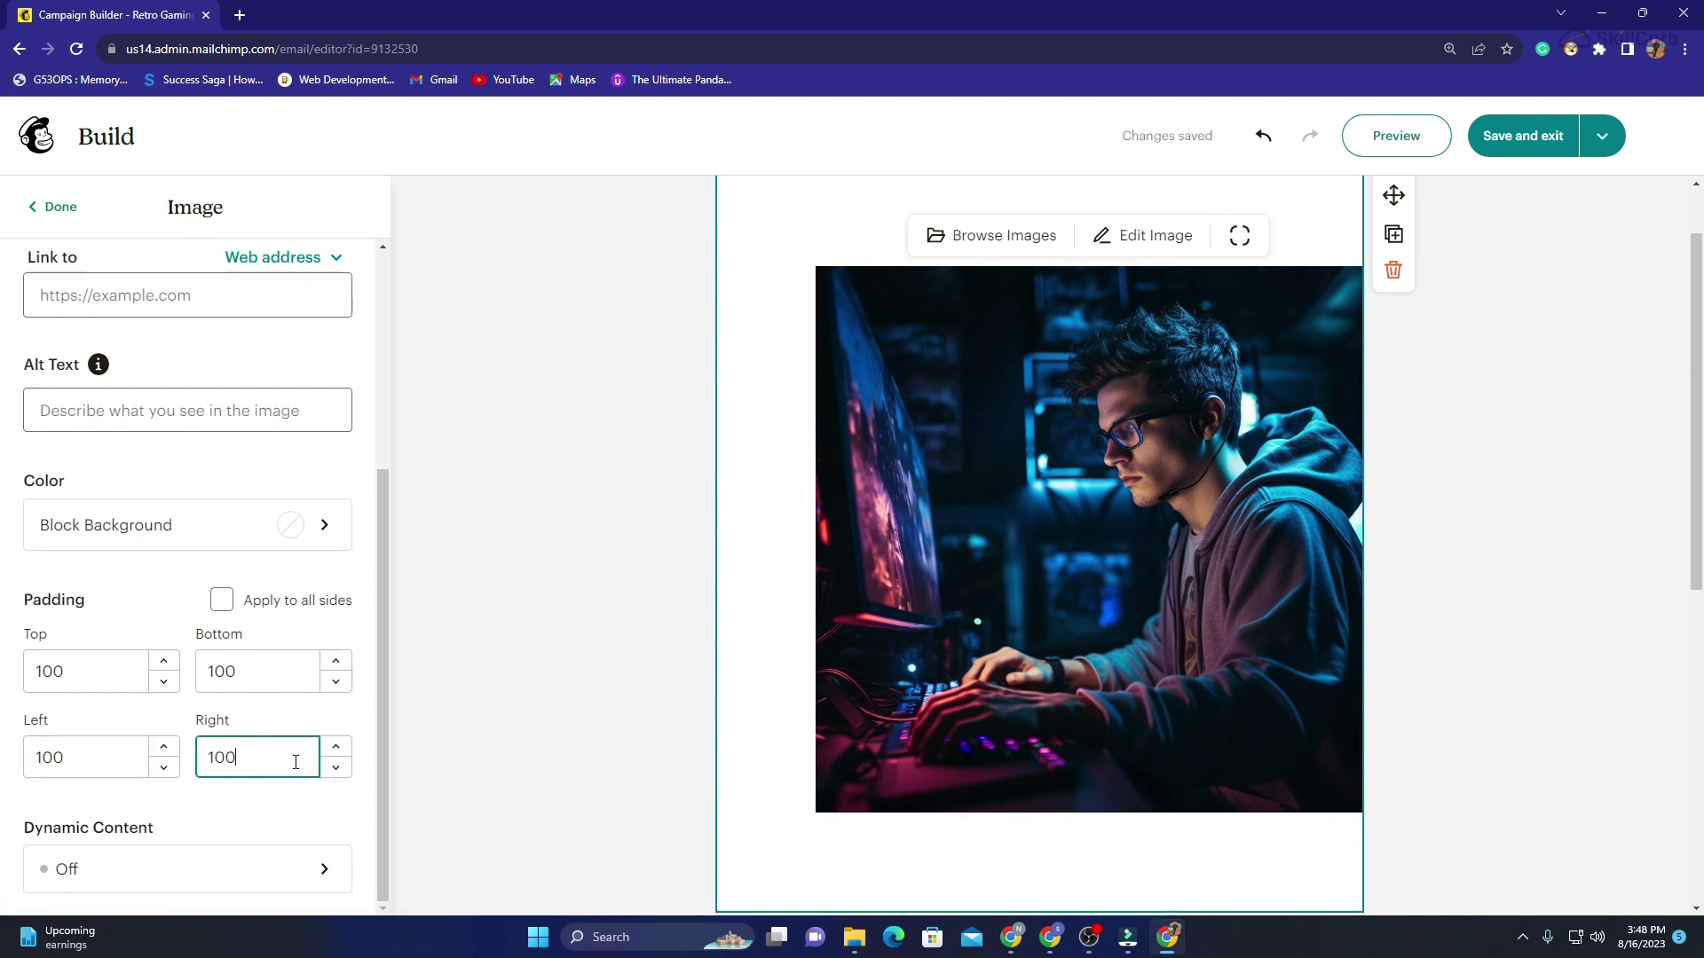
pyautogui.click(891, 631)
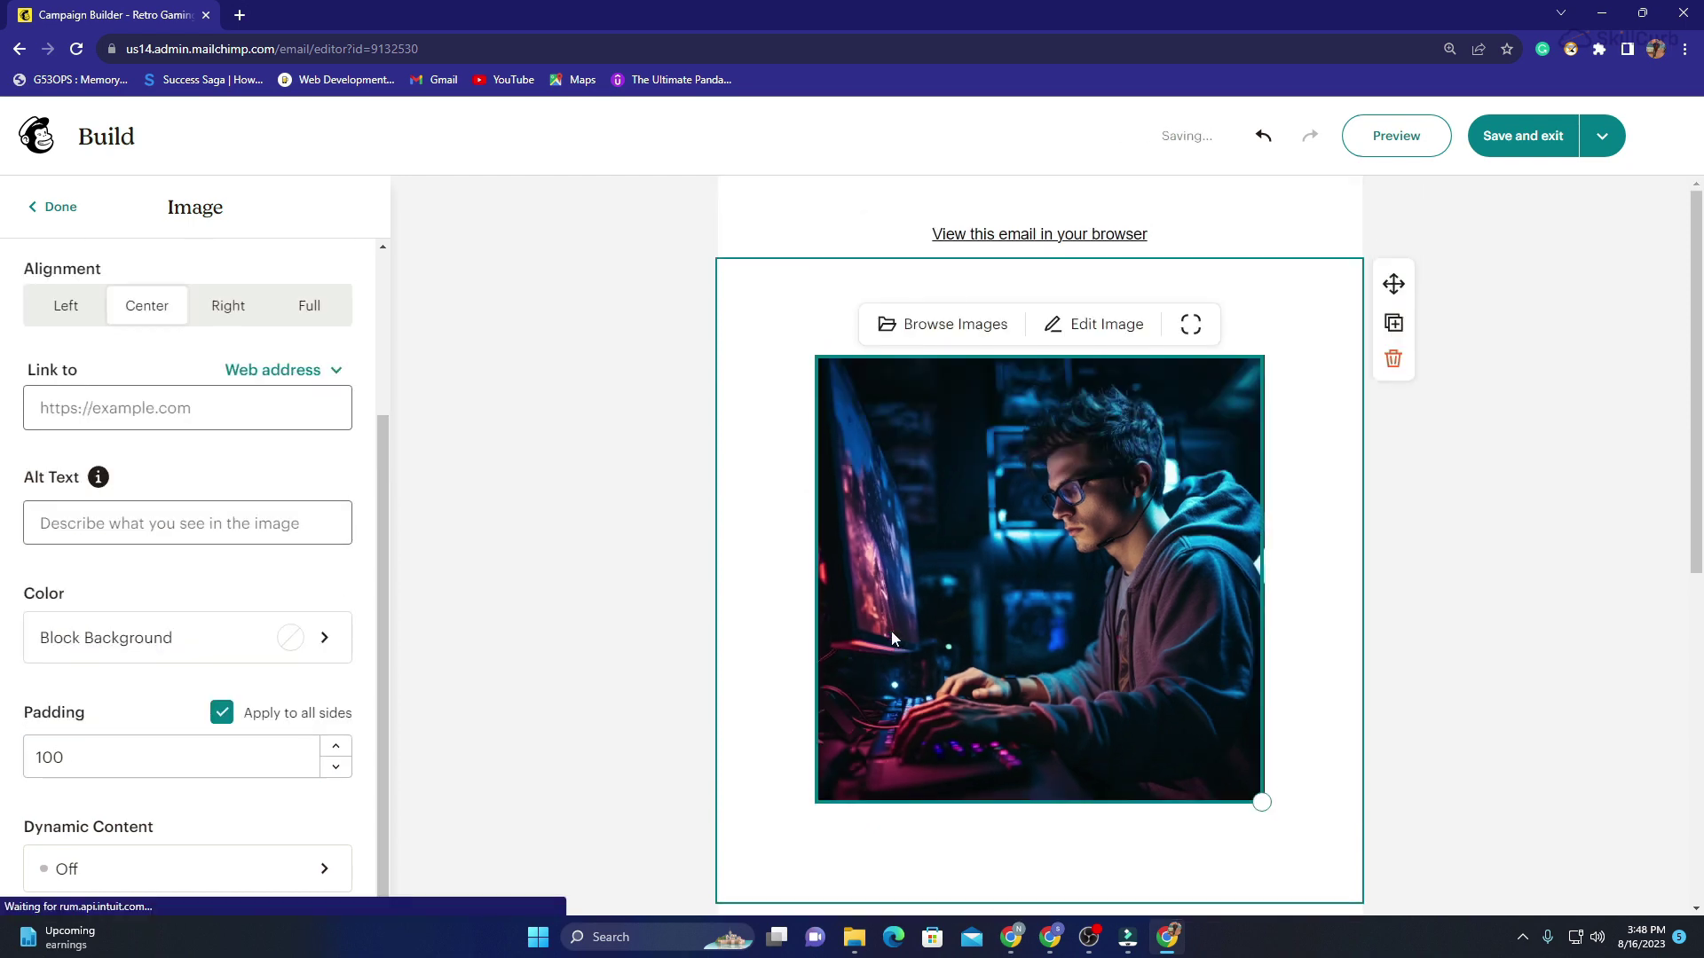
# Deselect the hero image and select the empty text block beneath it.
pyautogui.scroll(-1, 891, 631)
pyautogui.scroll(1, 662, 578)
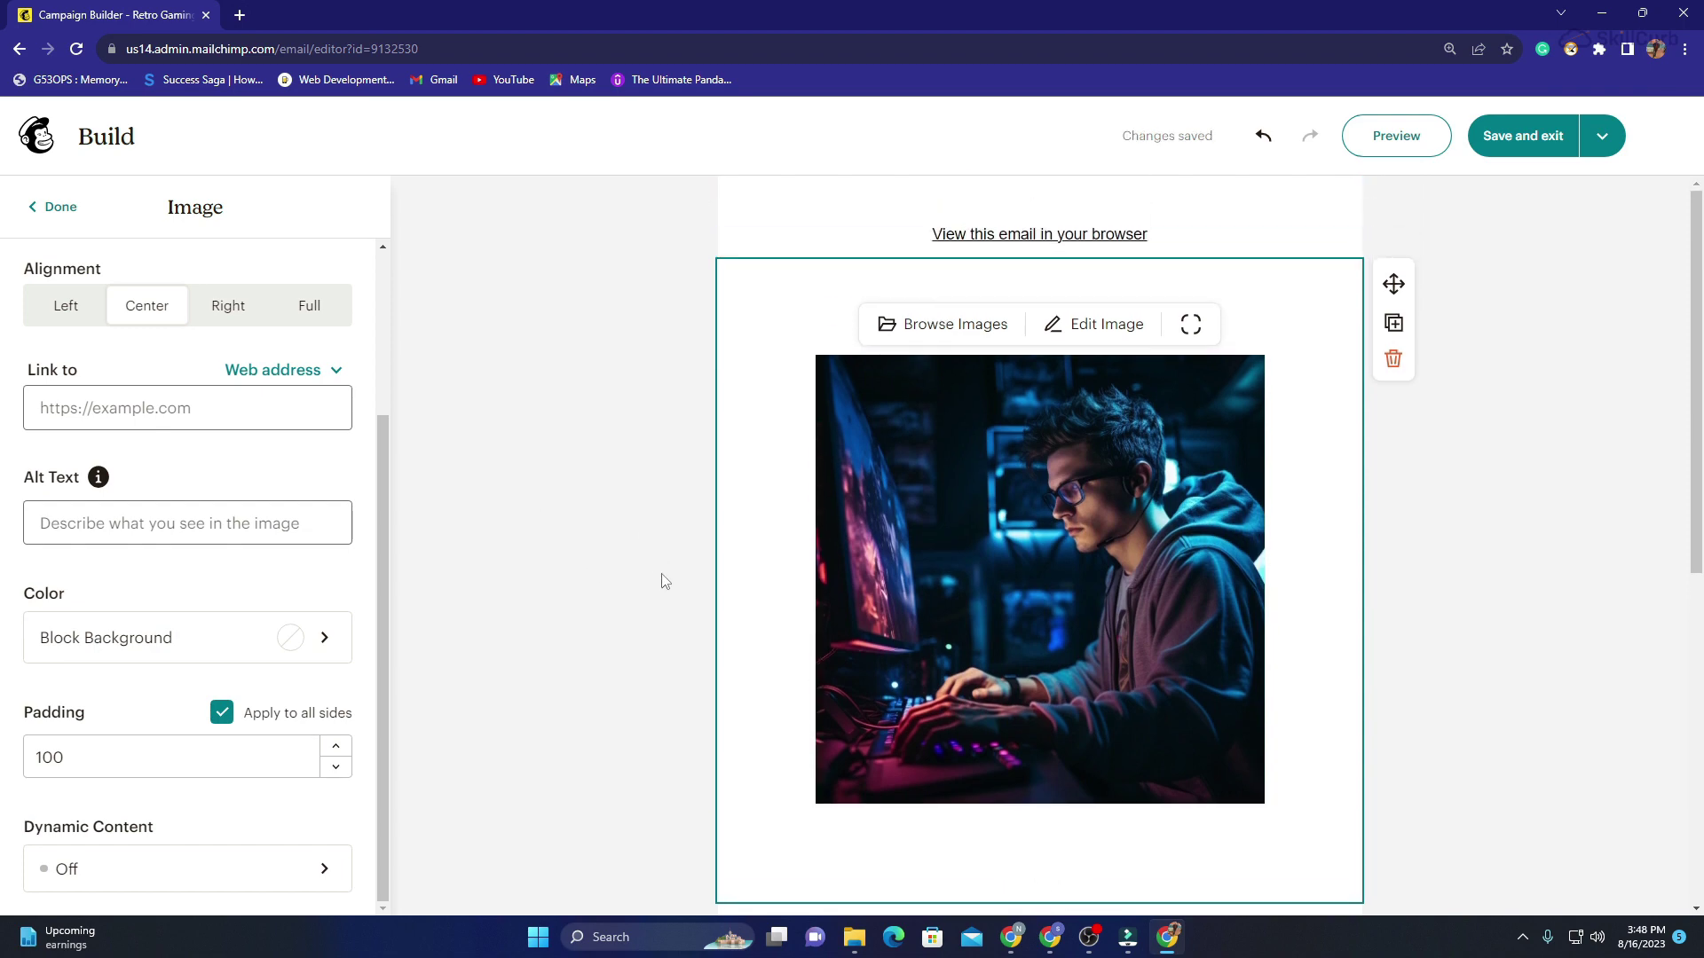
pyautogui.scroll(-4, 693, 597)
pyautogui.scroll(4, 693, 599)
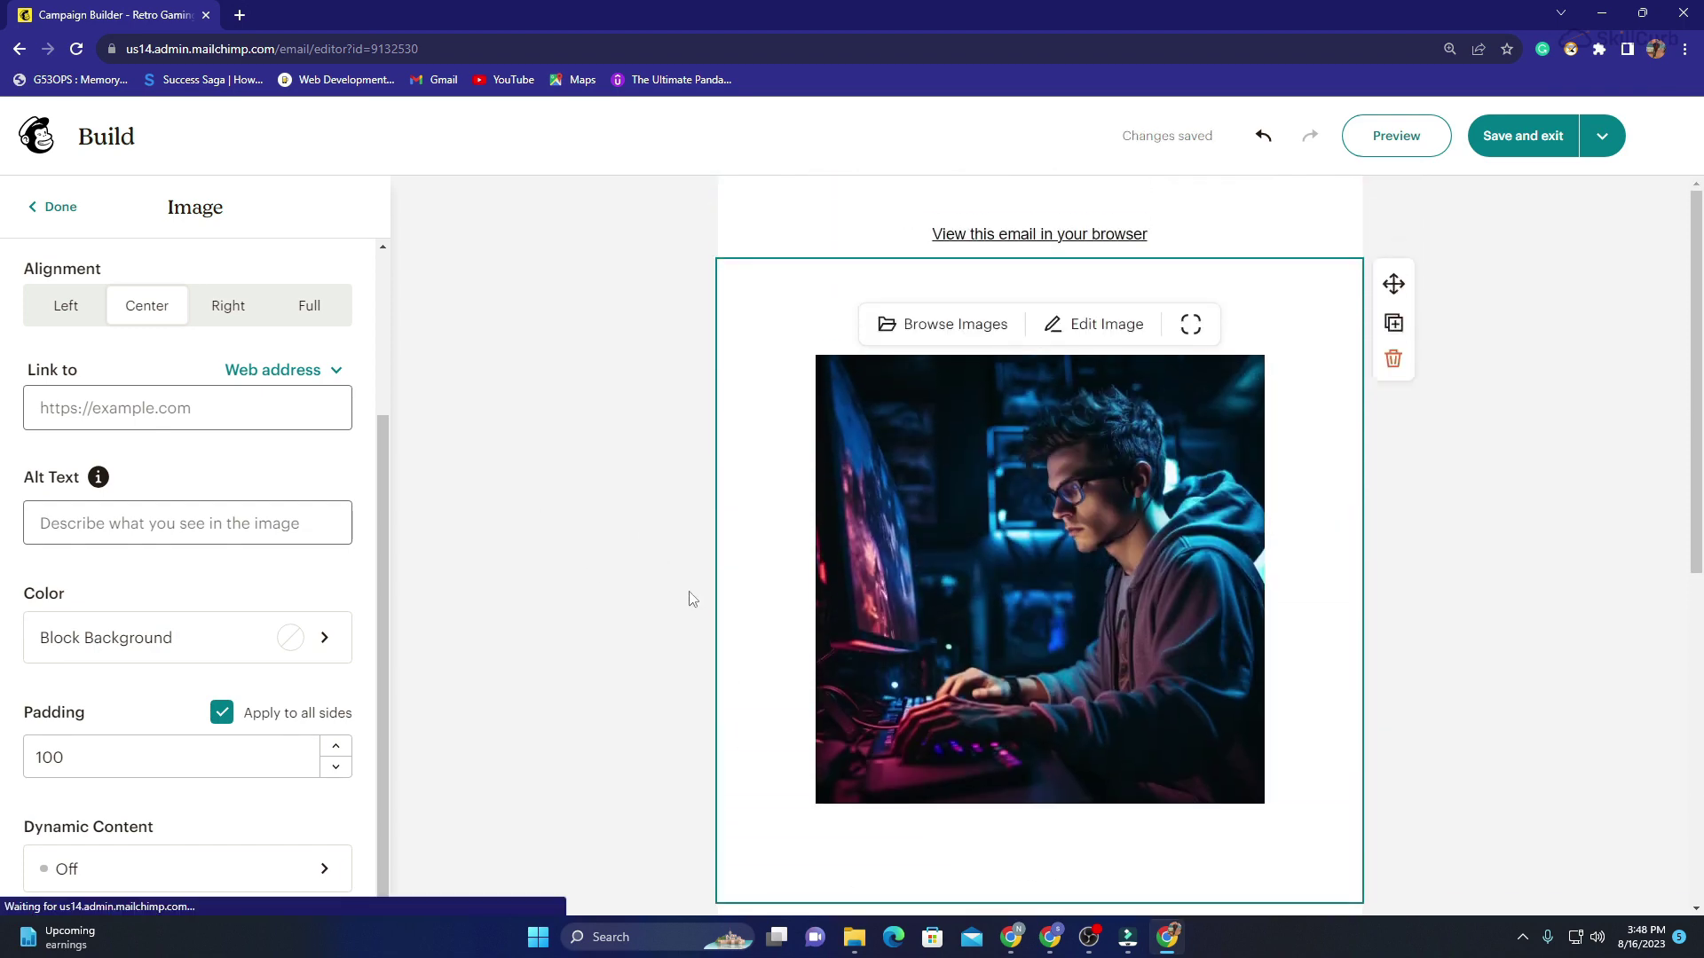
pyautogui.scroll(-2, 692, 599)
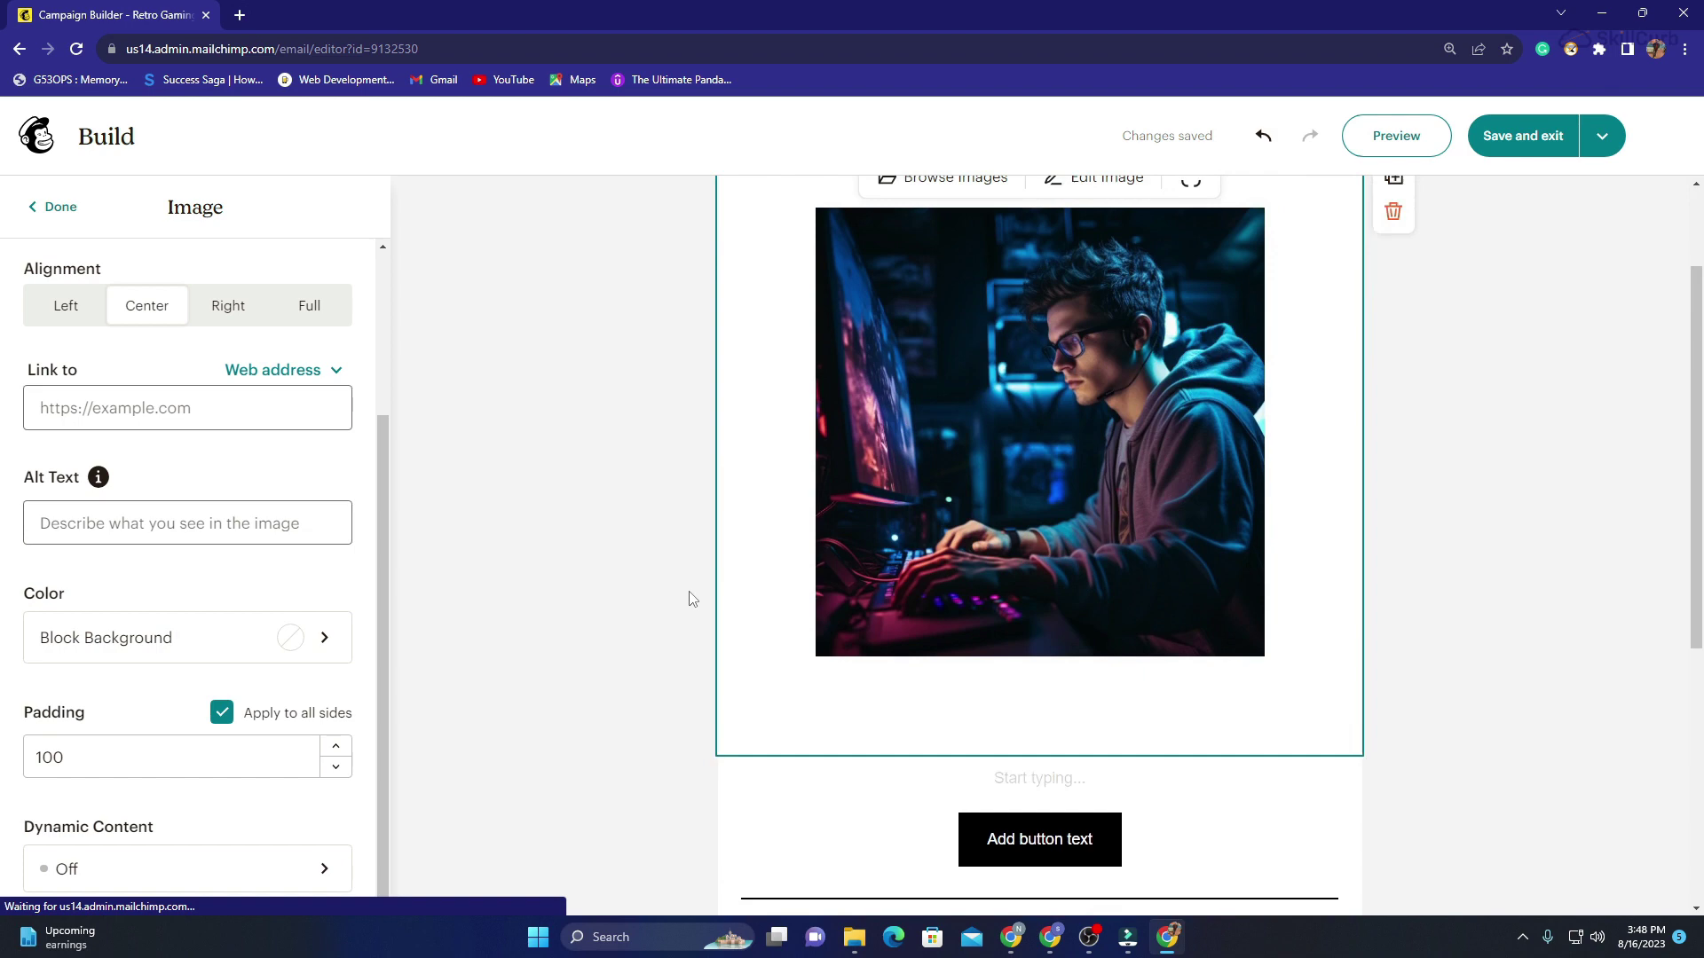
pyautogui.click(693, 599)
pyautogui.scroll(-4, 692, 599)
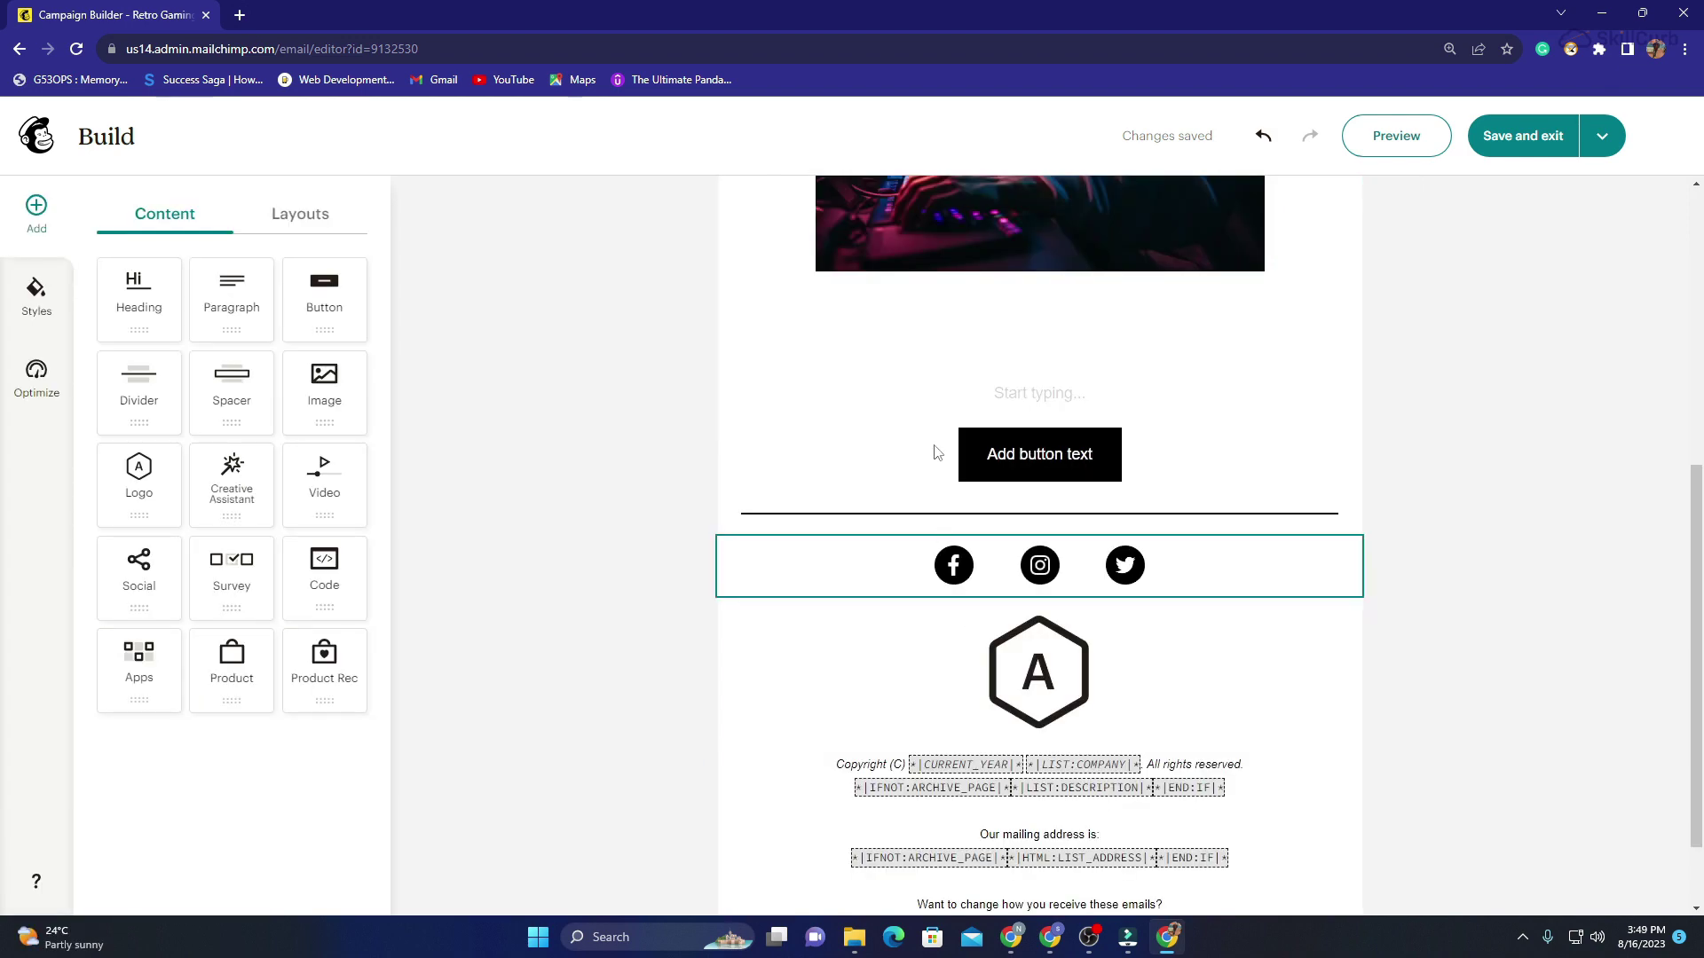
pyautogui.click(967, 395)
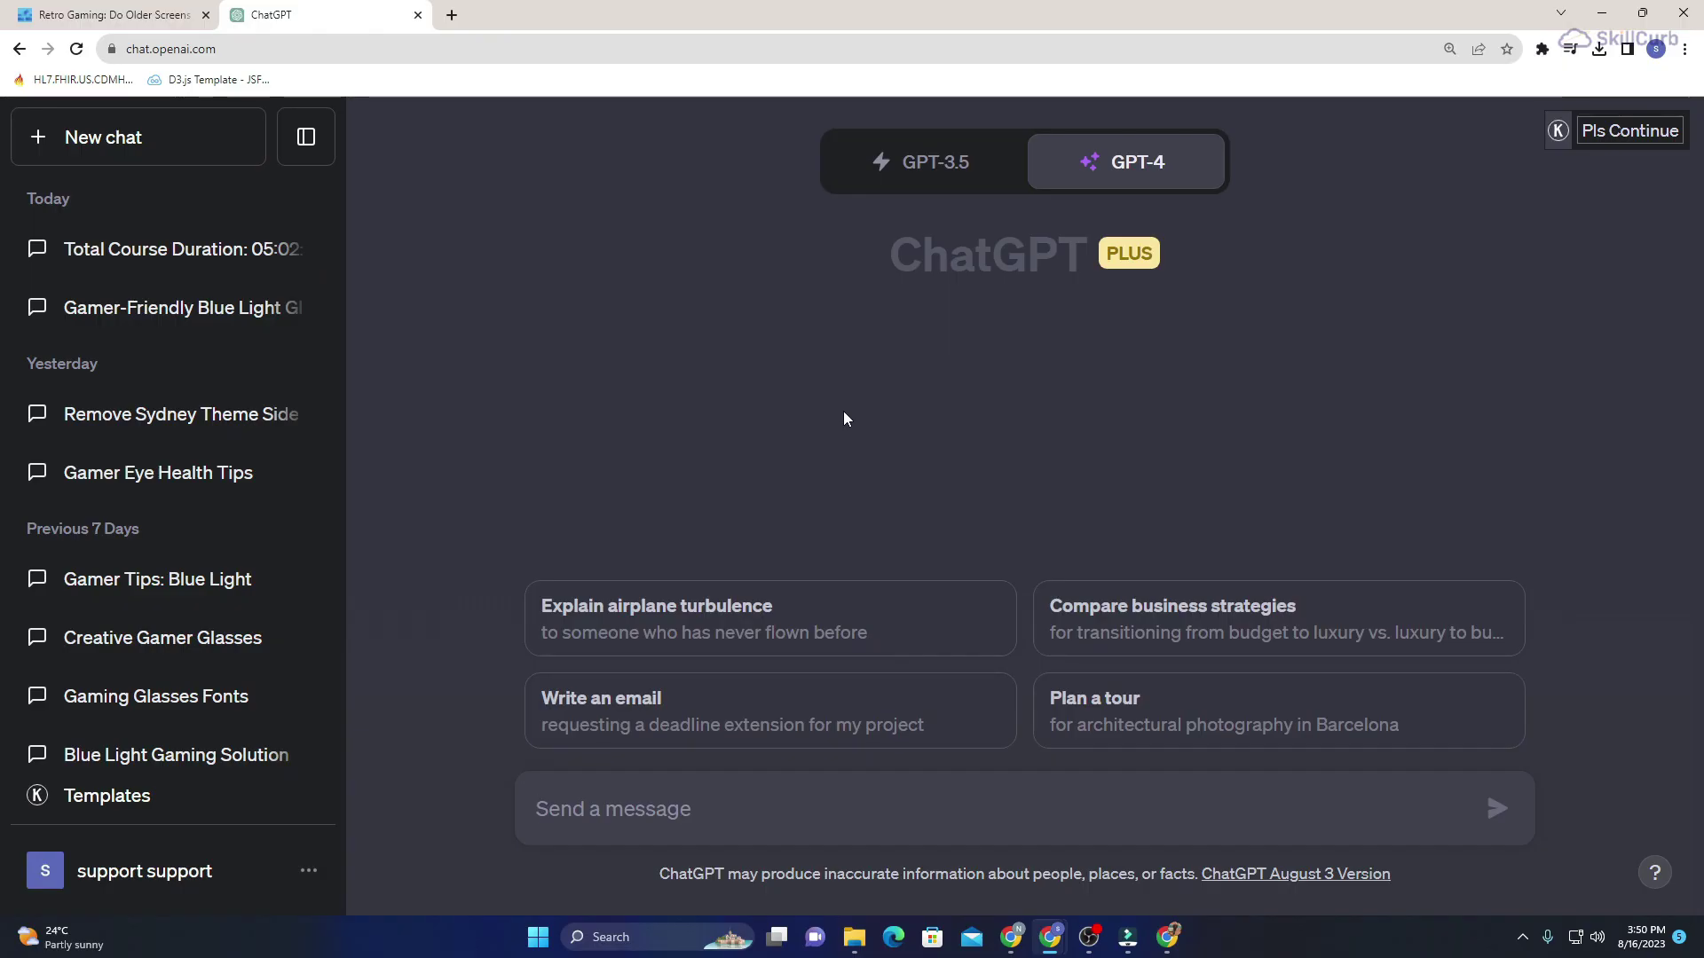
# Paste the saved email-marketer prompt and replace [BRAND] with Opti Blu Blockers.
pyautogui.write("Act as an email marketer. Summarize the following article in between 50 to 125 words for my business named [BRAND], include a subject line that's less than 9 words long and uses a maximum of 1 emoji. Also include a short preview. Design it as an email meant to promote and engage subscribers to read the full article. Use a friendly tone of voice and simple terms. Highlight the benefits their readers may get from the article and provide a clear call-to-action at the end. [ARTICLE]")
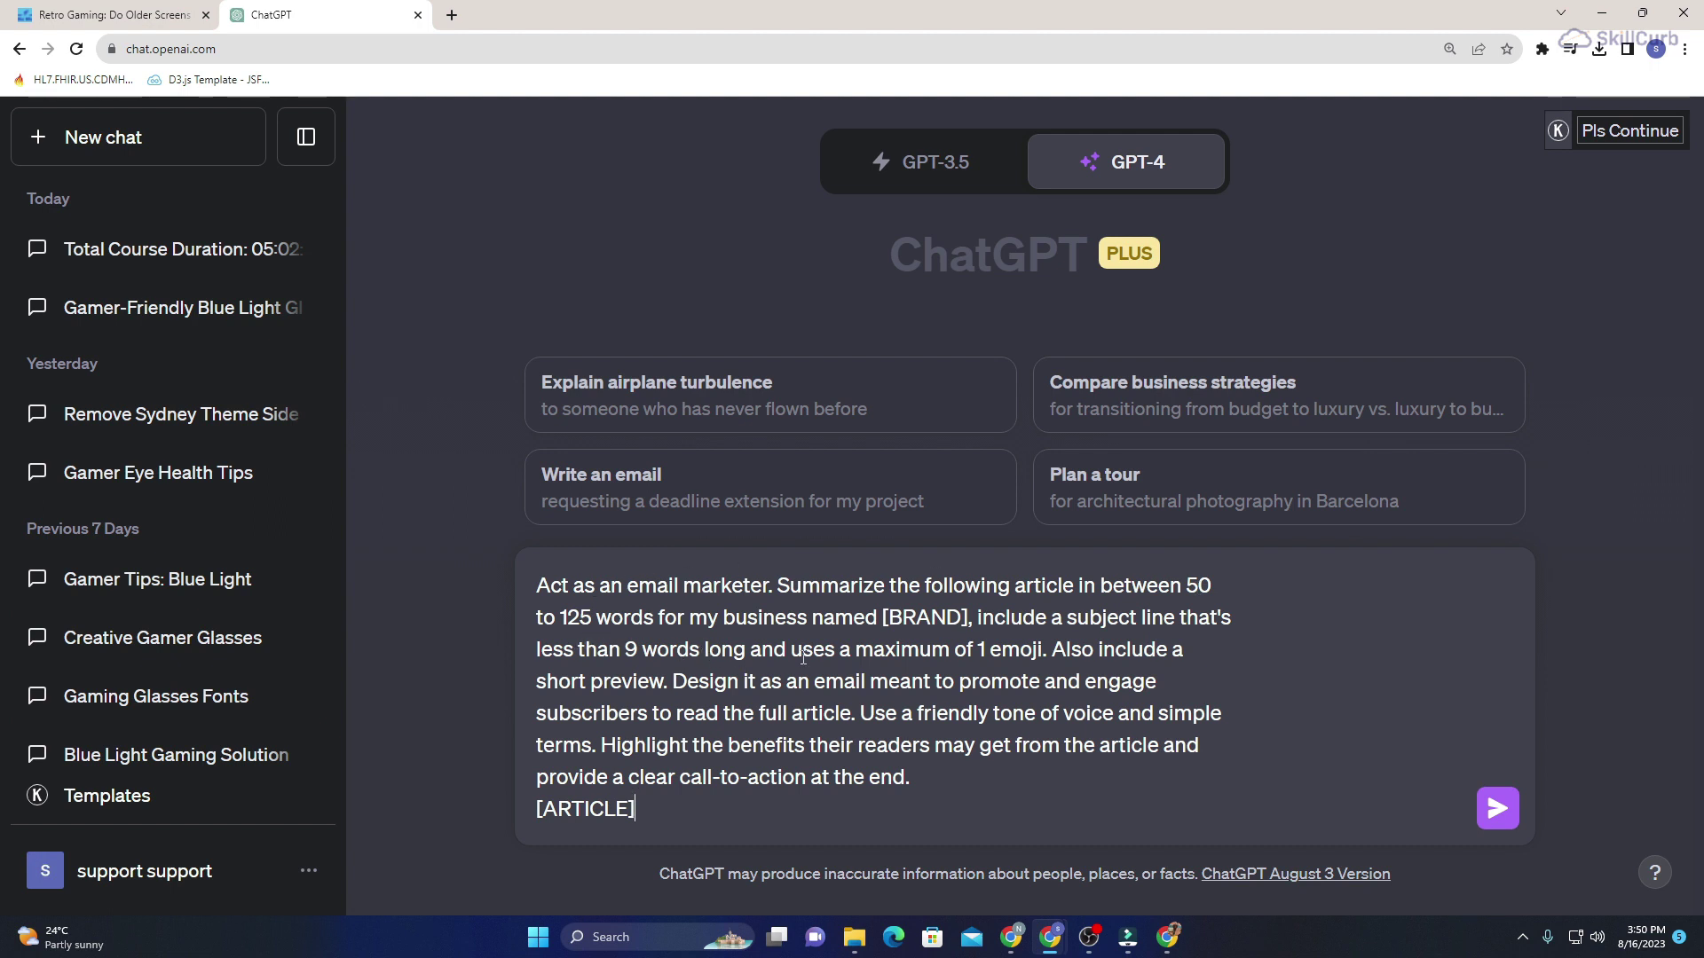
pyautogui.moveTo(885, 614); pyautogui.dragTo(968, 619)
pyautogui.write('Opti')
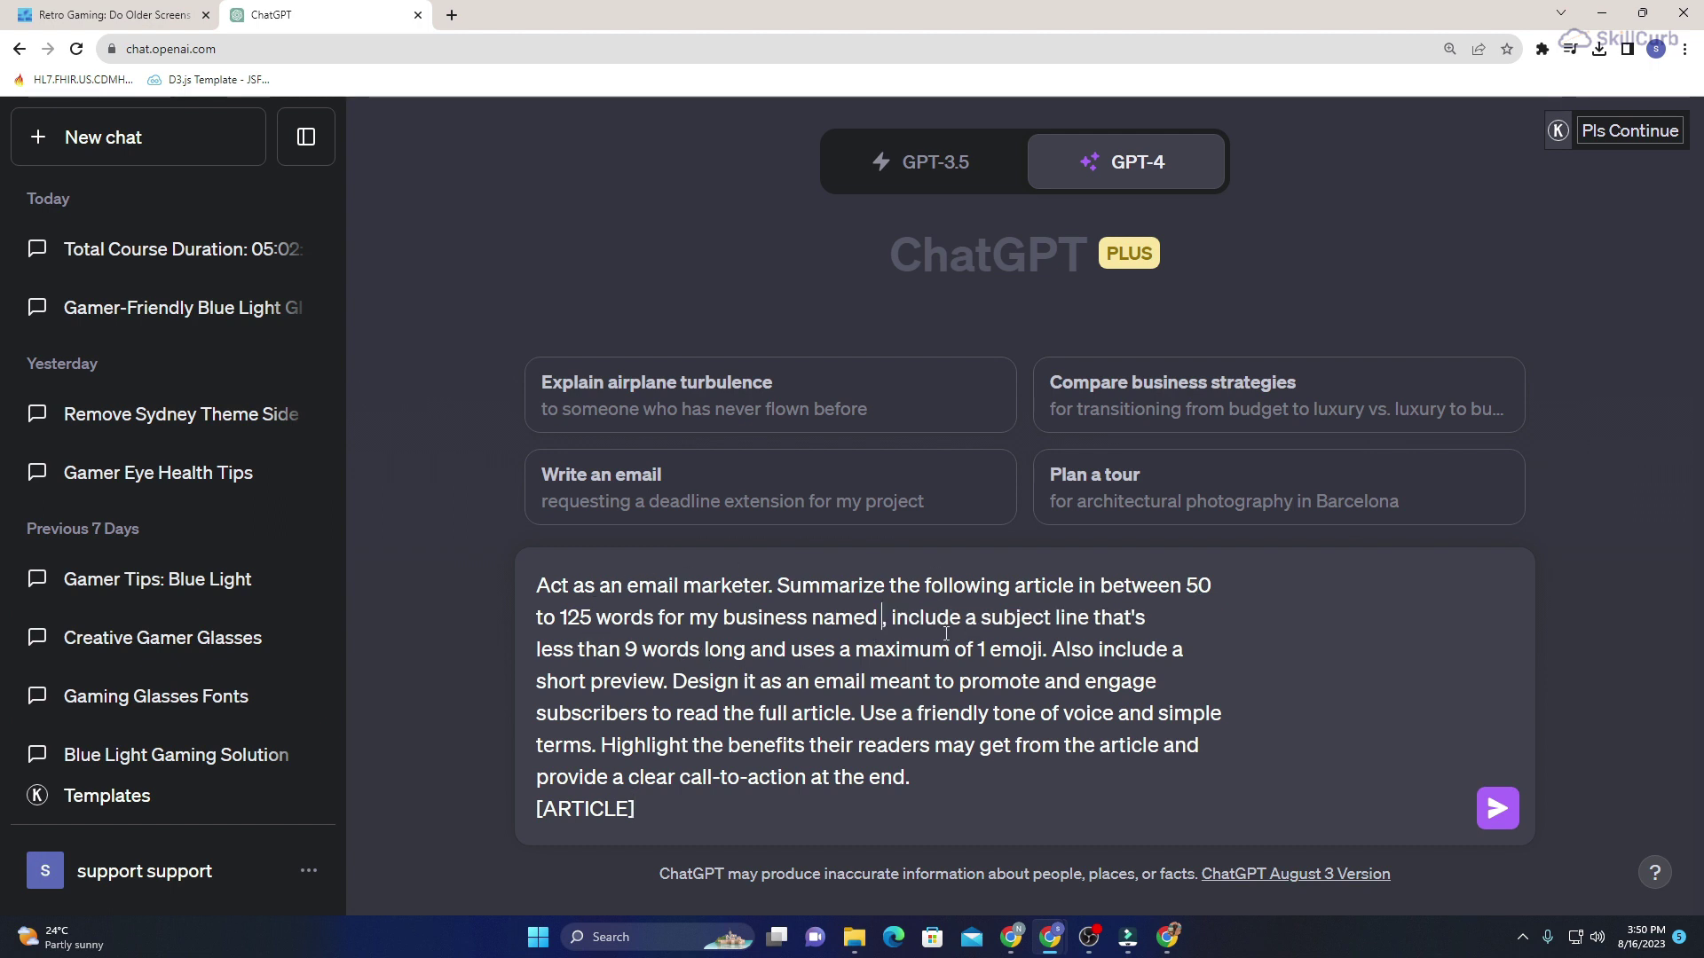
pyautogui.write(' Blu Bl')
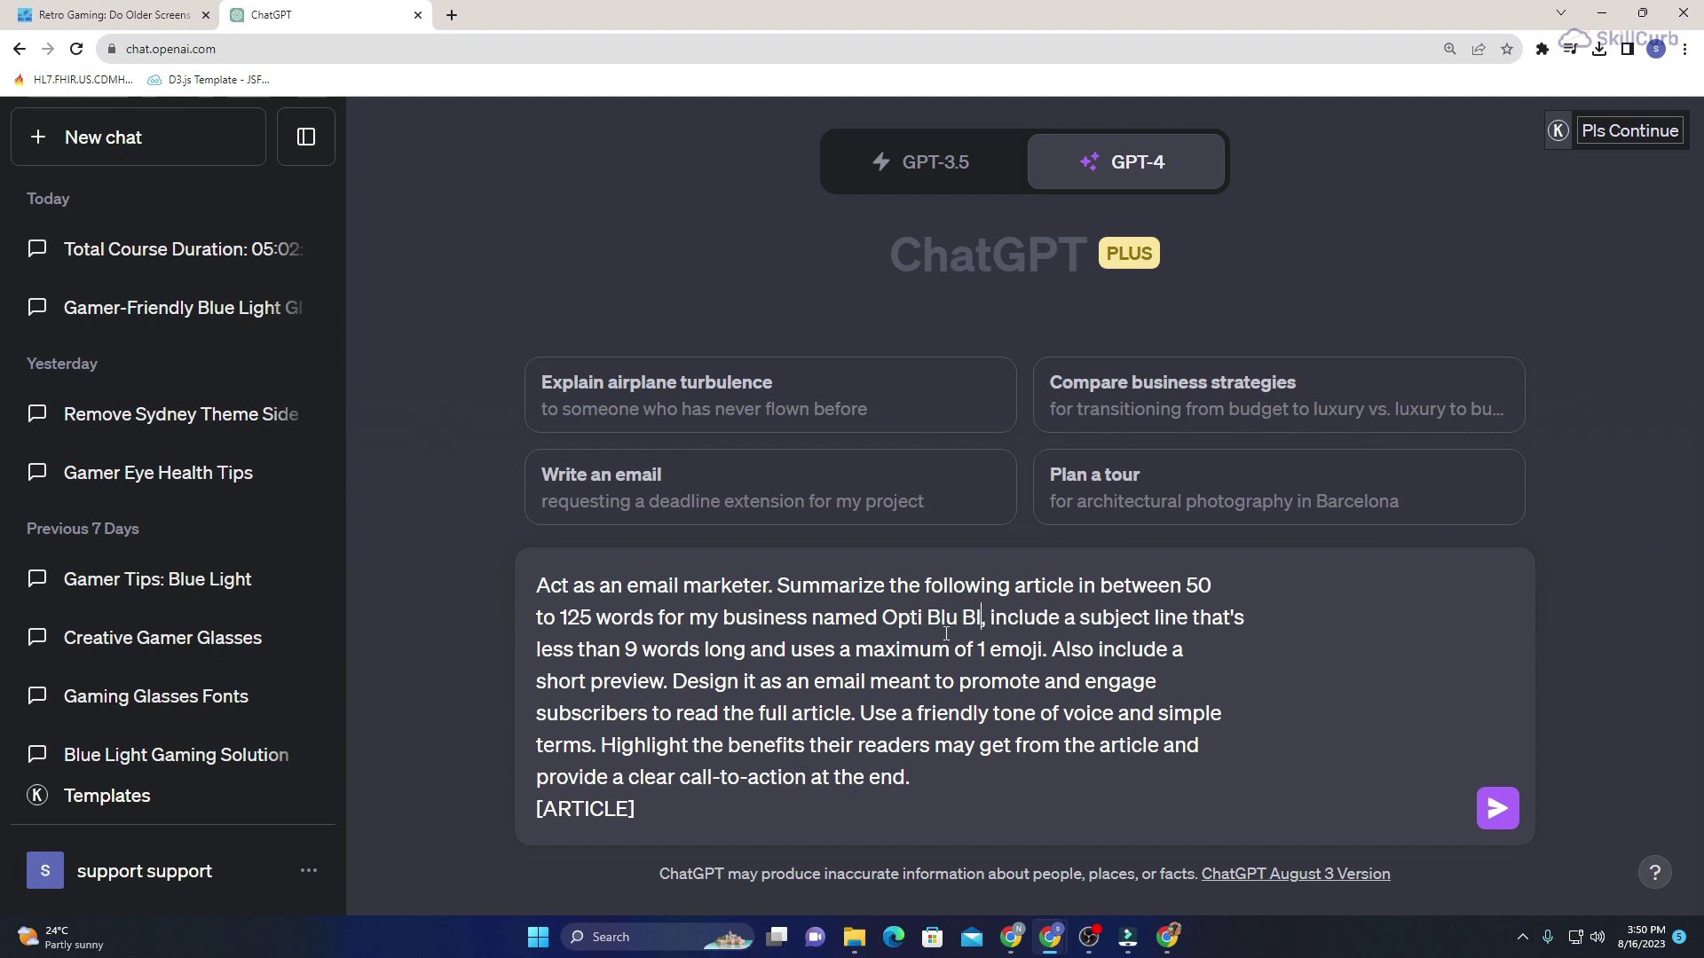
pyautogui.write('ockers')
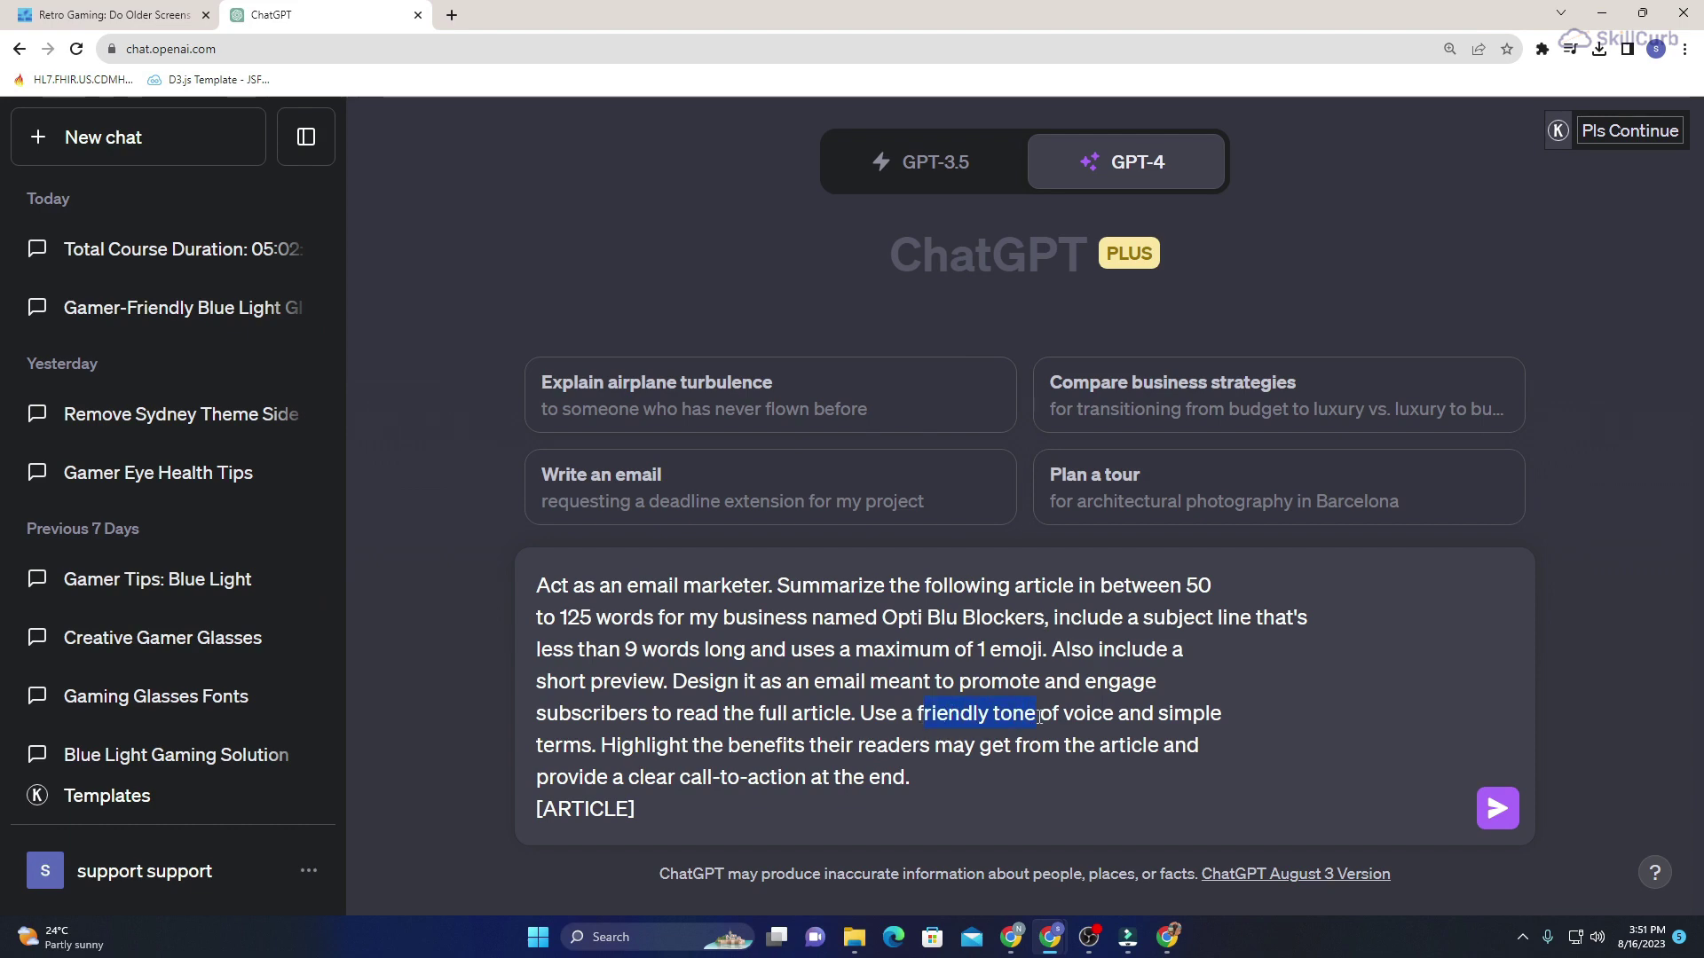
# Review the tone and call-to-action lines, delete [ARTICLE], and add blank lines below.
pyautogui.moveTo(1050, 717); pyautogui.dragTo(1115, 721)
pyautogui.click(743, 748)
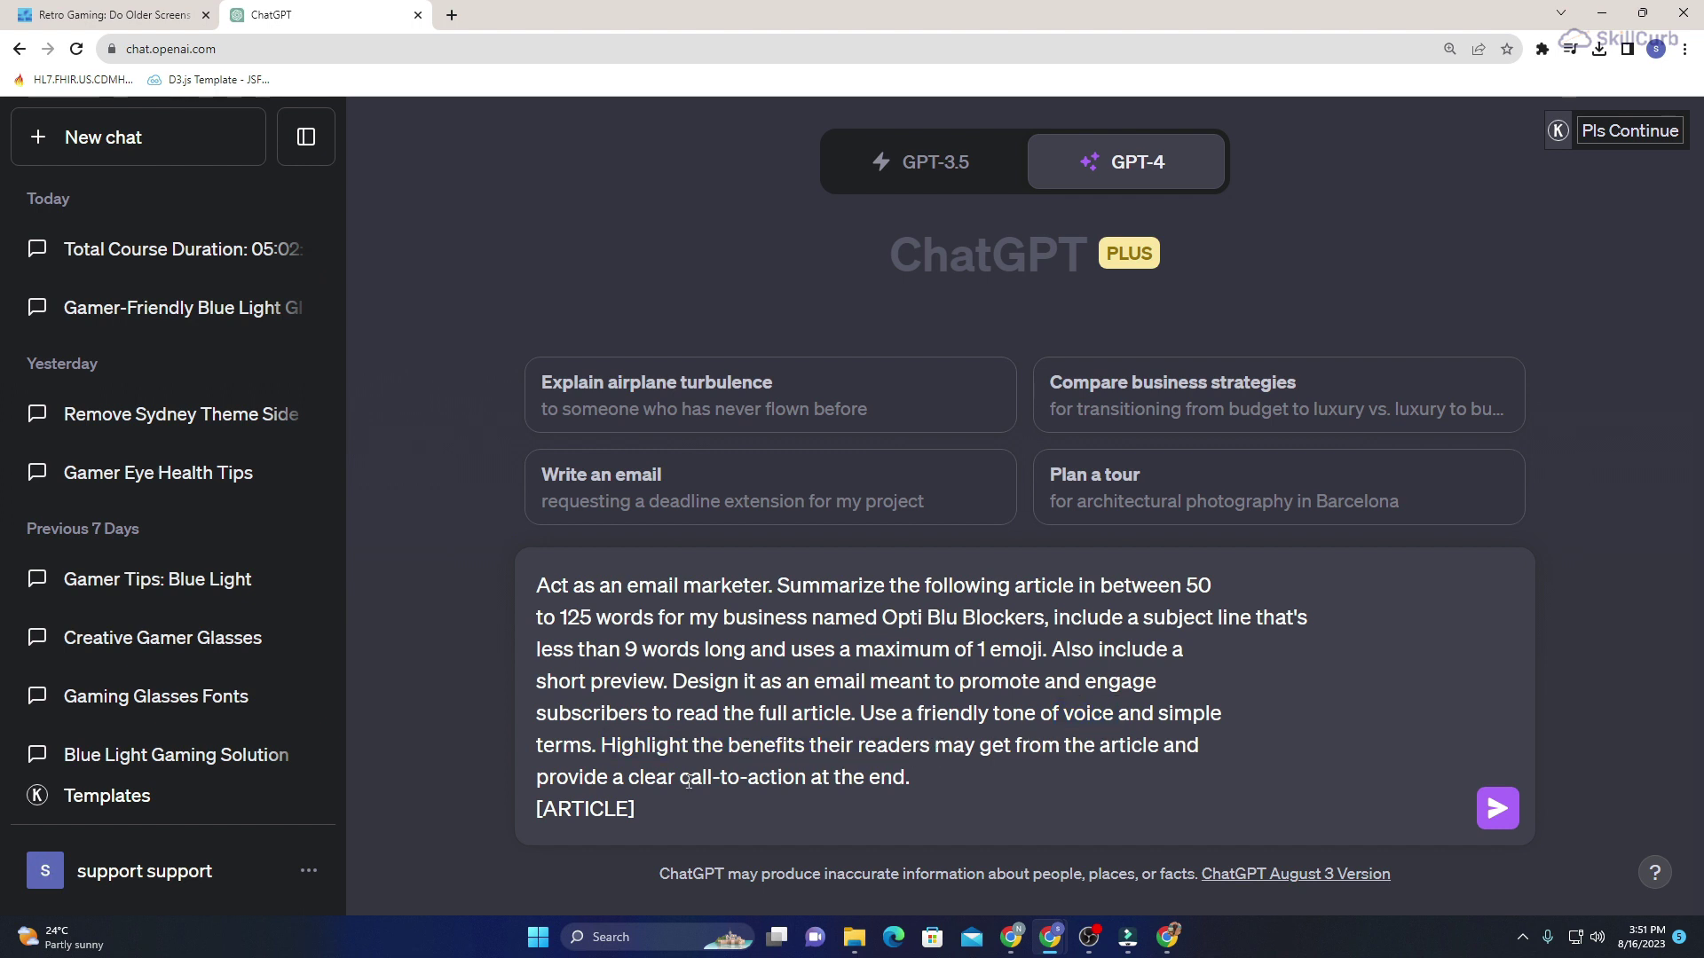
pyautogui.moveTo(682, 781); pyautogui.dragTo(768, 781)
pyautogui.moveTo(885, 778); pyautogui.dragTo(906, 777)
pyautogui.moveTo(559, 811); pyautogui.dragTo(516, 812)
pyautogui.press('BackSpace')
pyautogui.hotkey('shift', 'Return')
pyautogui.hotkey('shift', 'Return')
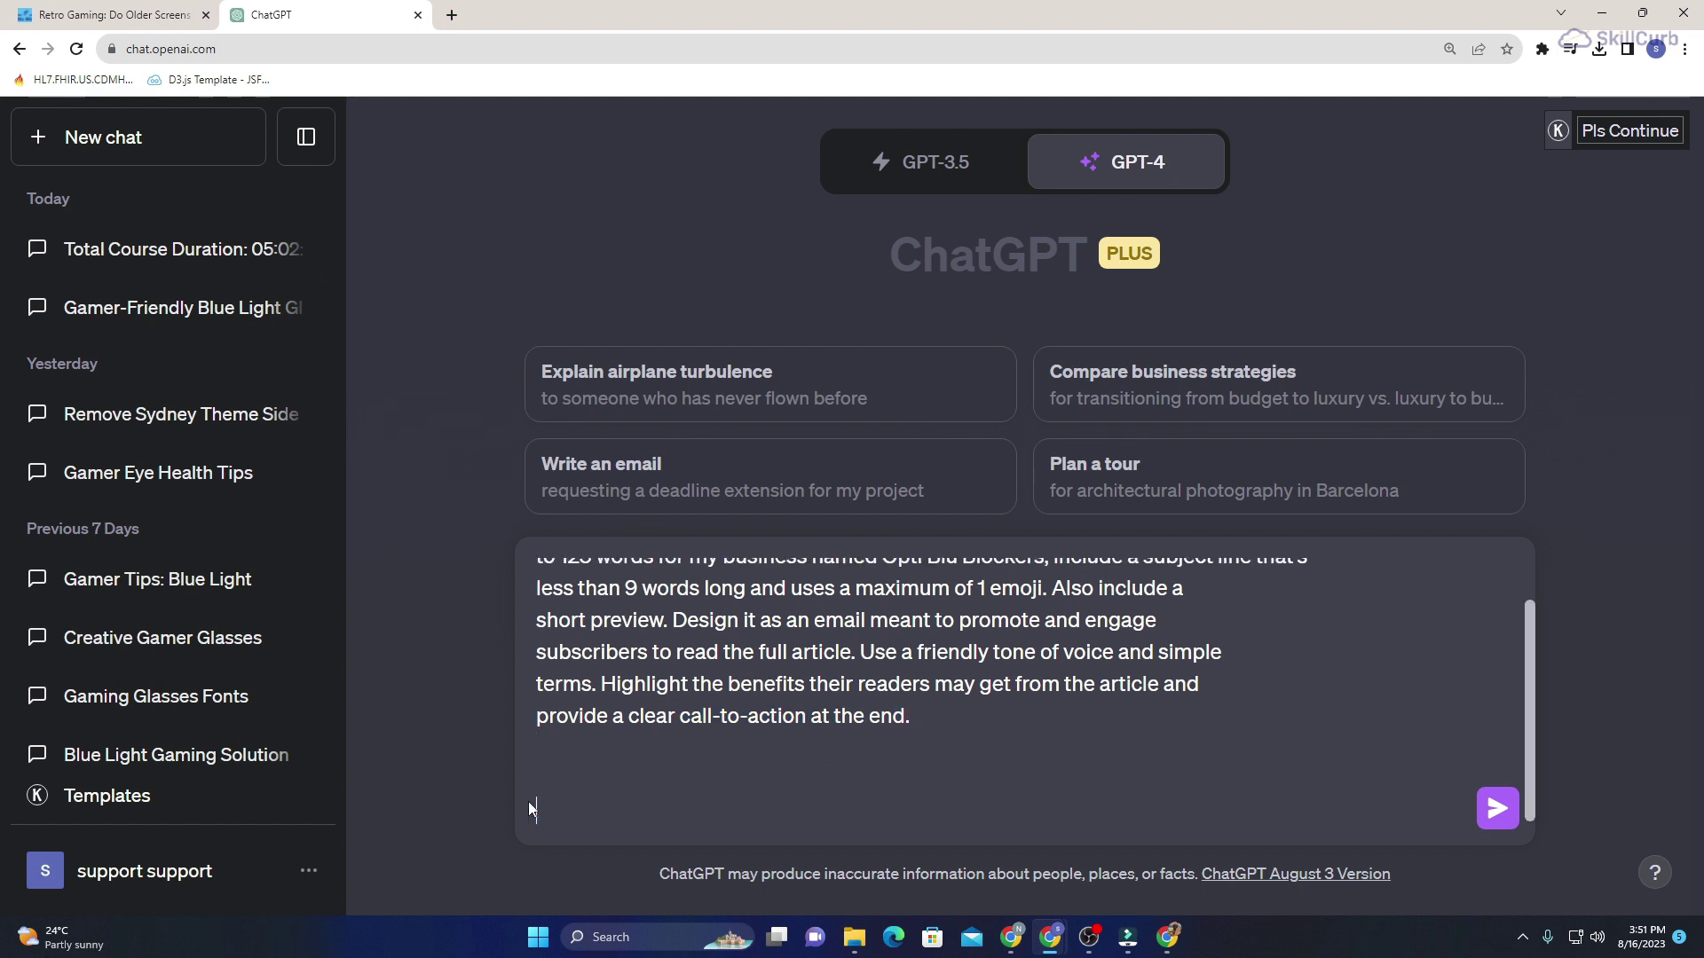
# Copy the Retro Gaming article text from WordPress and paste it under the ChatGPT prompt.
pyautogui.click(115, 14)
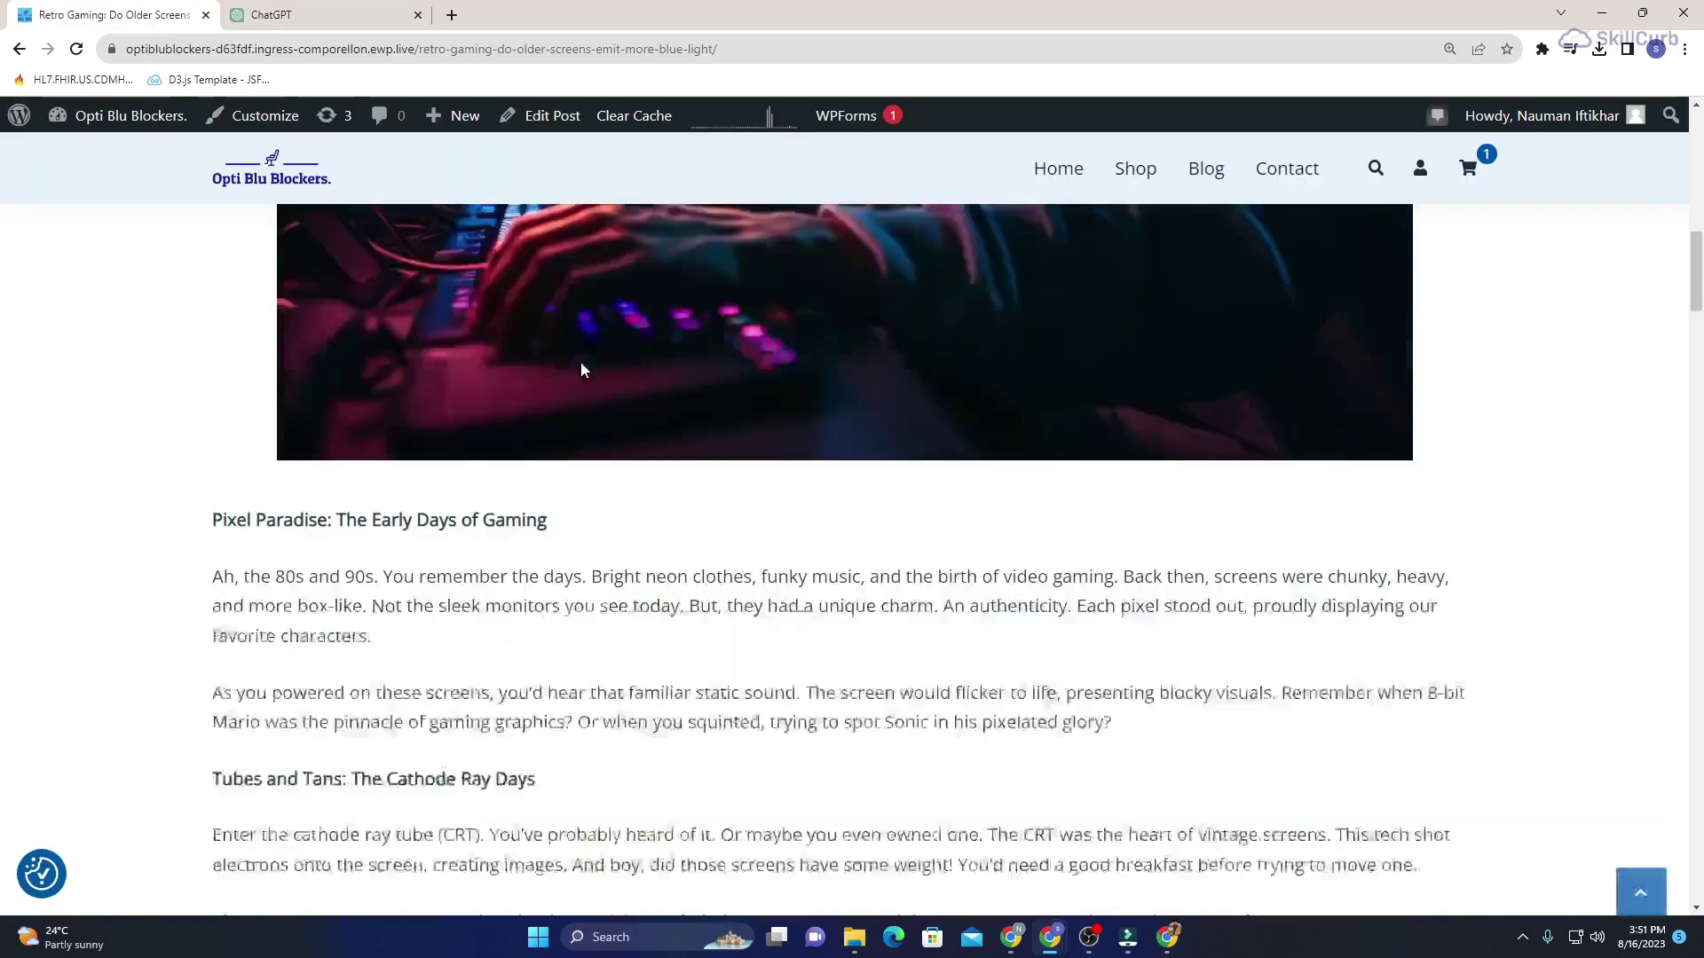
pyautogui.scroll(-3, 557, 368)
pyautogui.scroll(12, 204, 310)
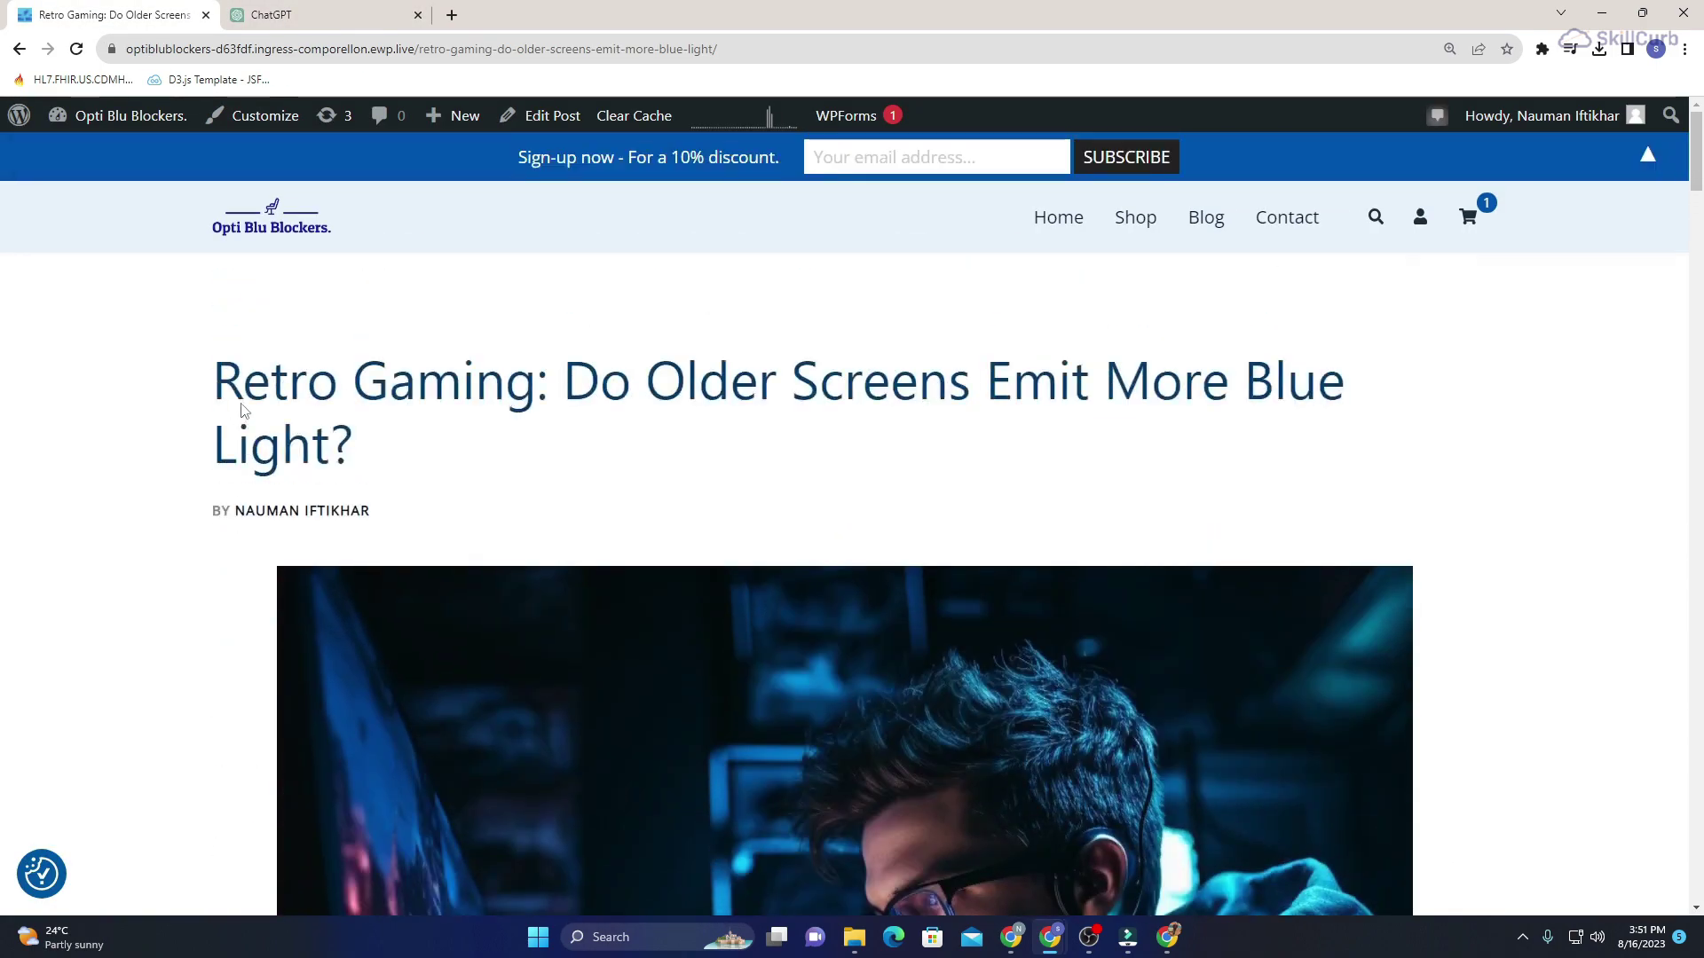
pyautogui.moveTo(244, 410); pyautogui.dragTo(761, 897)
pyautogui.hotkey('ctrl', 'c')
pyautogui.hotkey('ctrl', 'Tab')
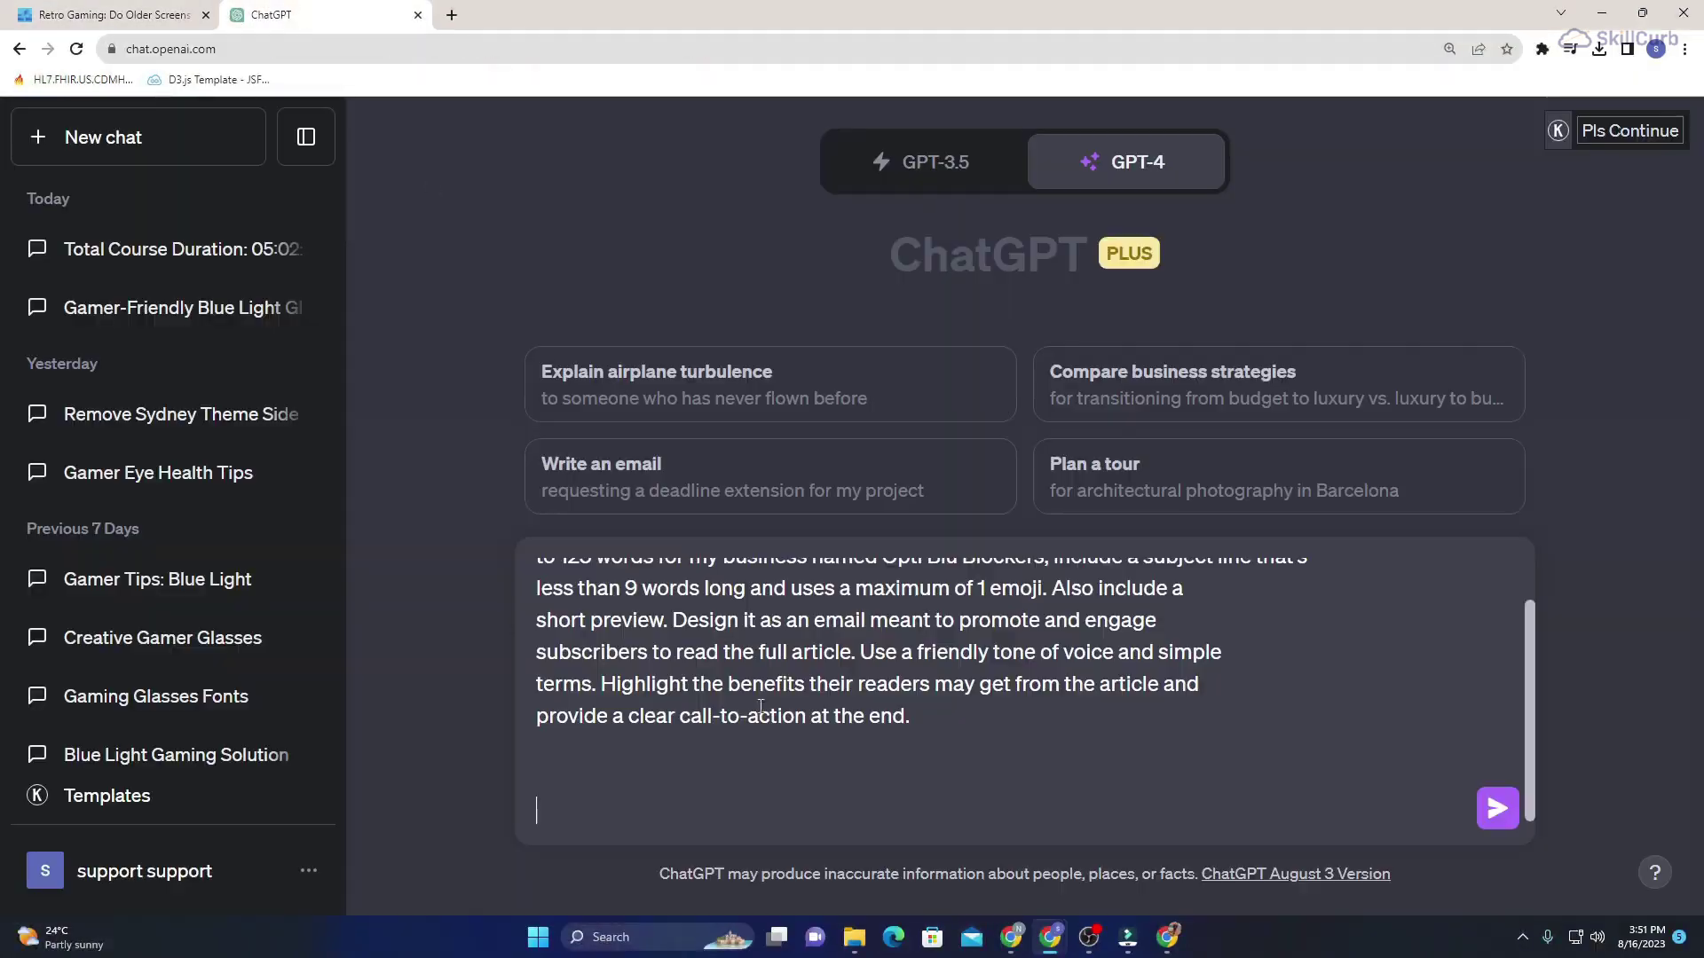
pyautogui.hotkey('ctrl', 'v')
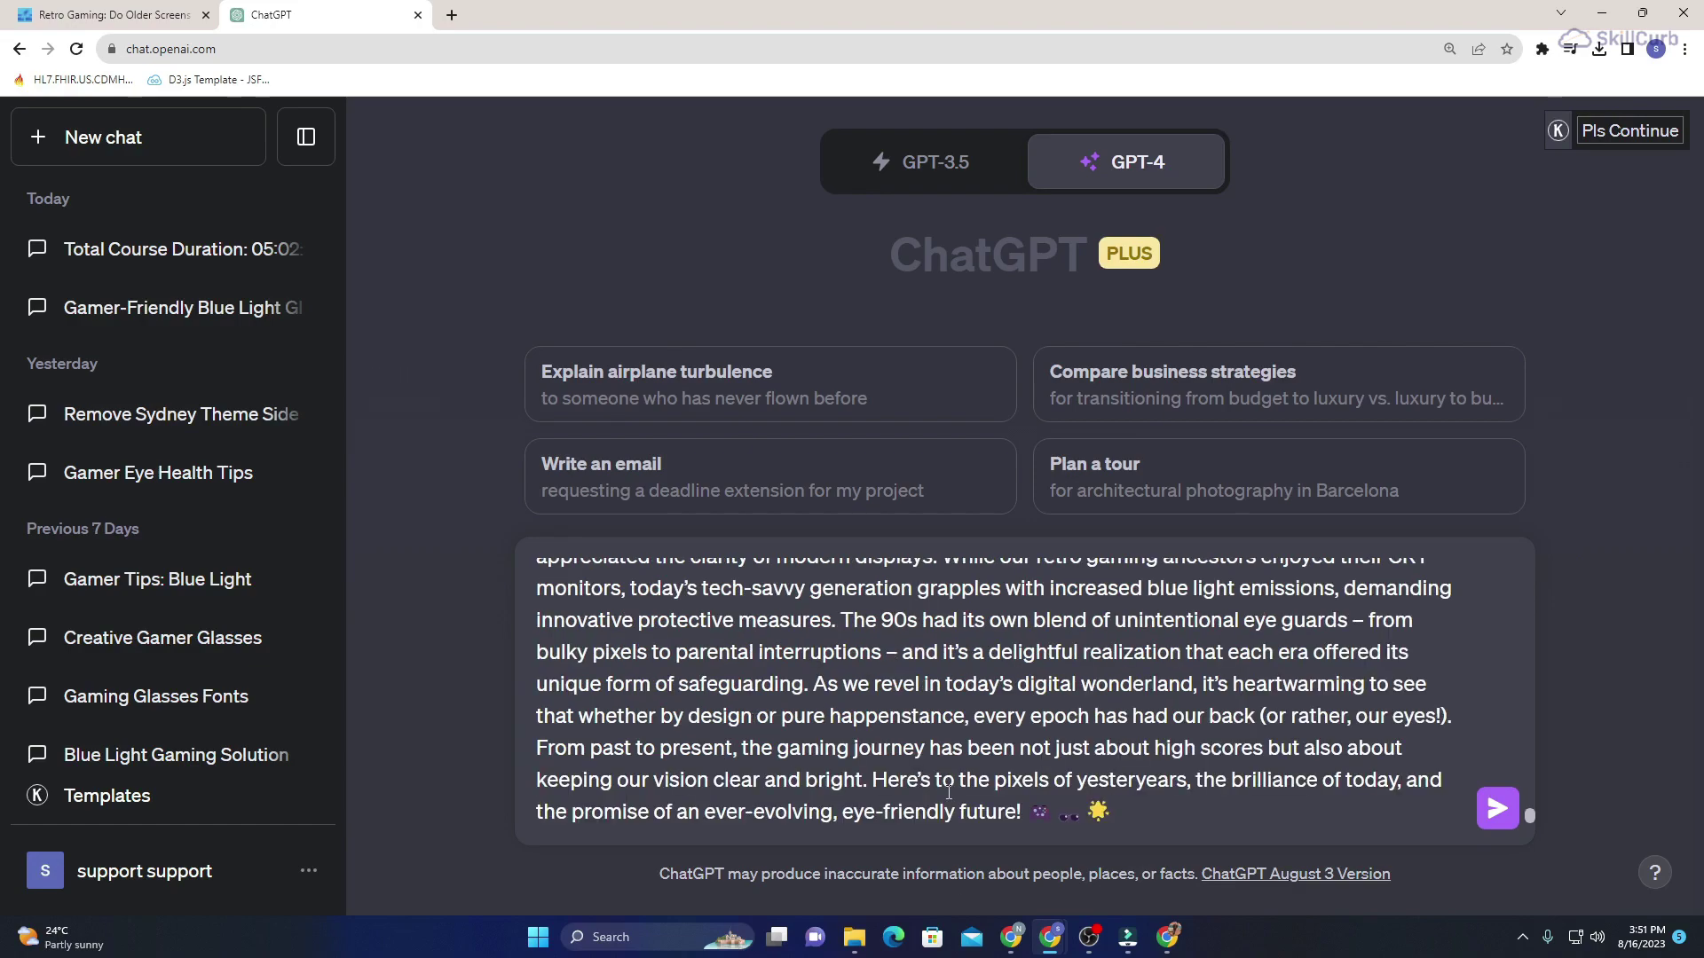
# Send the prompt to GPT-4 and review the 'Retro Screens vs. Modern Glow' email reply.
pyautogui.scroll(20, 949, 793)
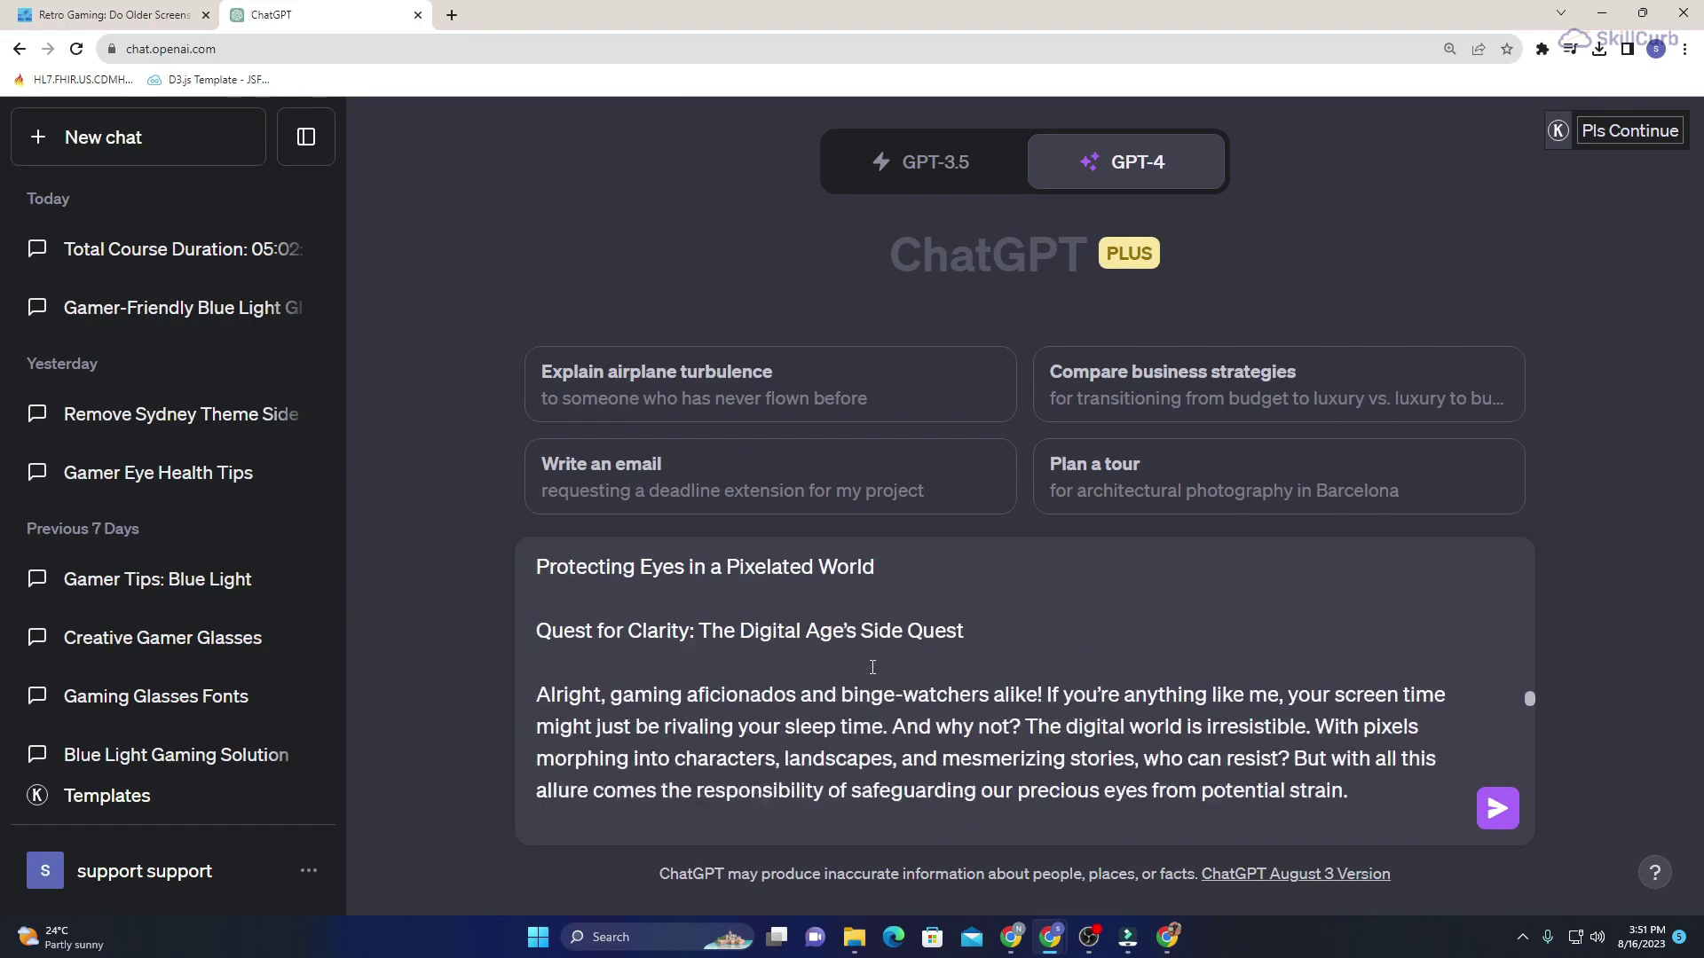
pyautogui.scroll(20, 872, 668)
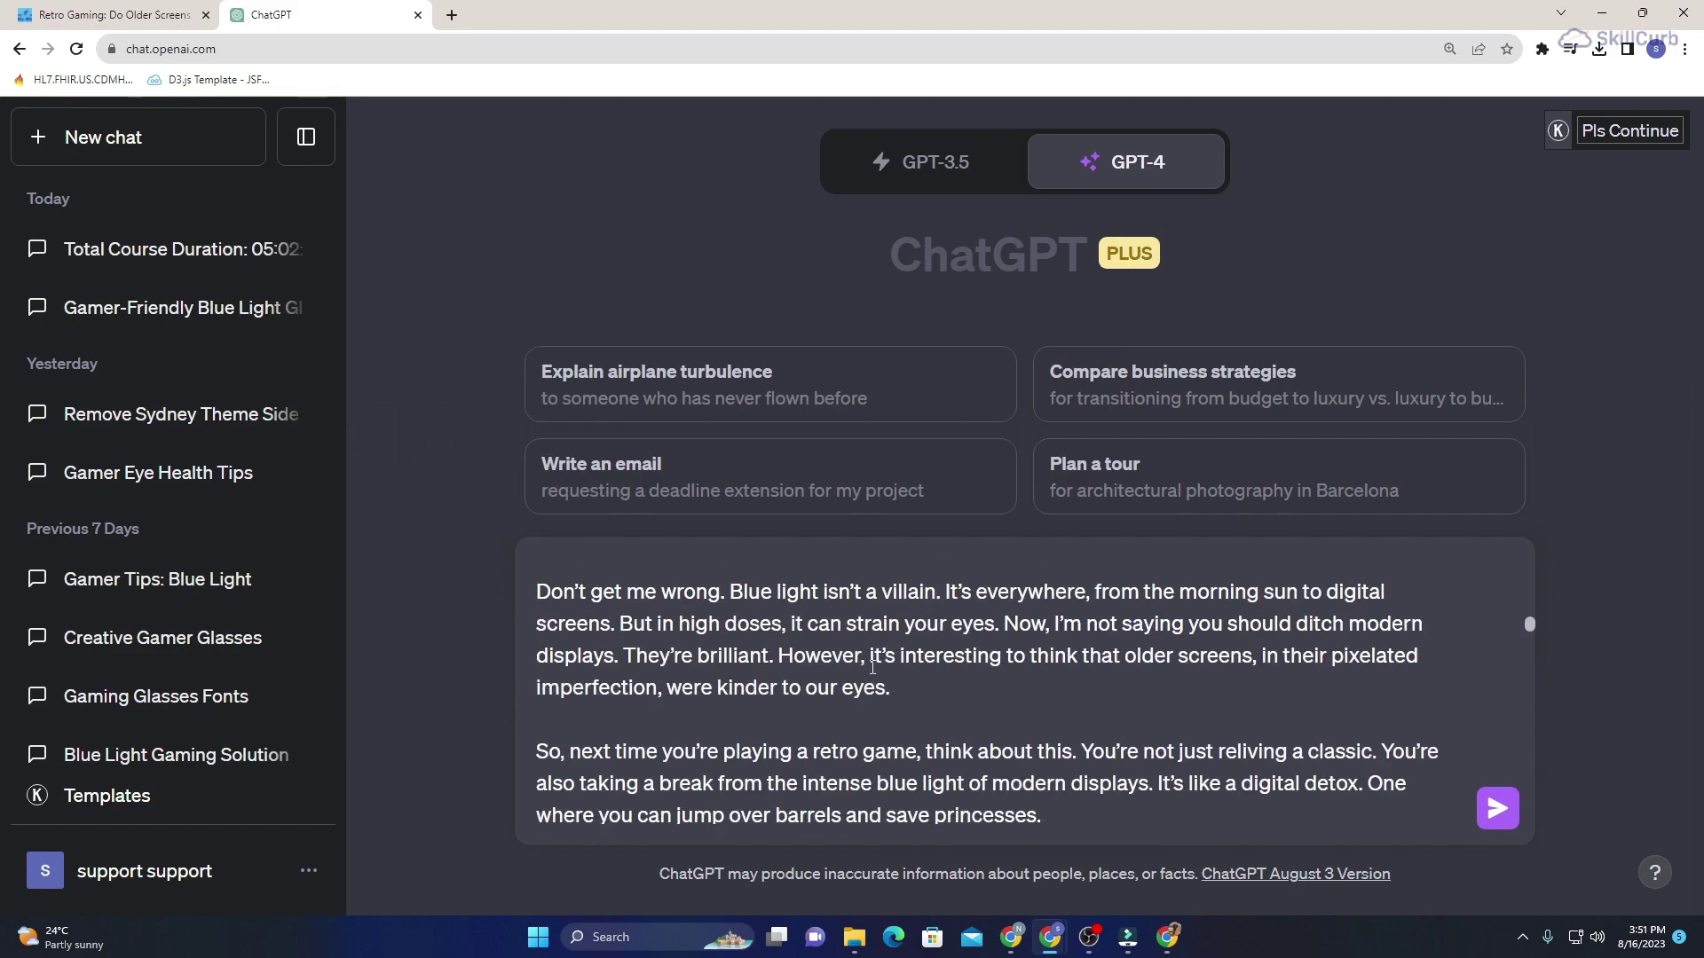
pyautogui.press('Return')
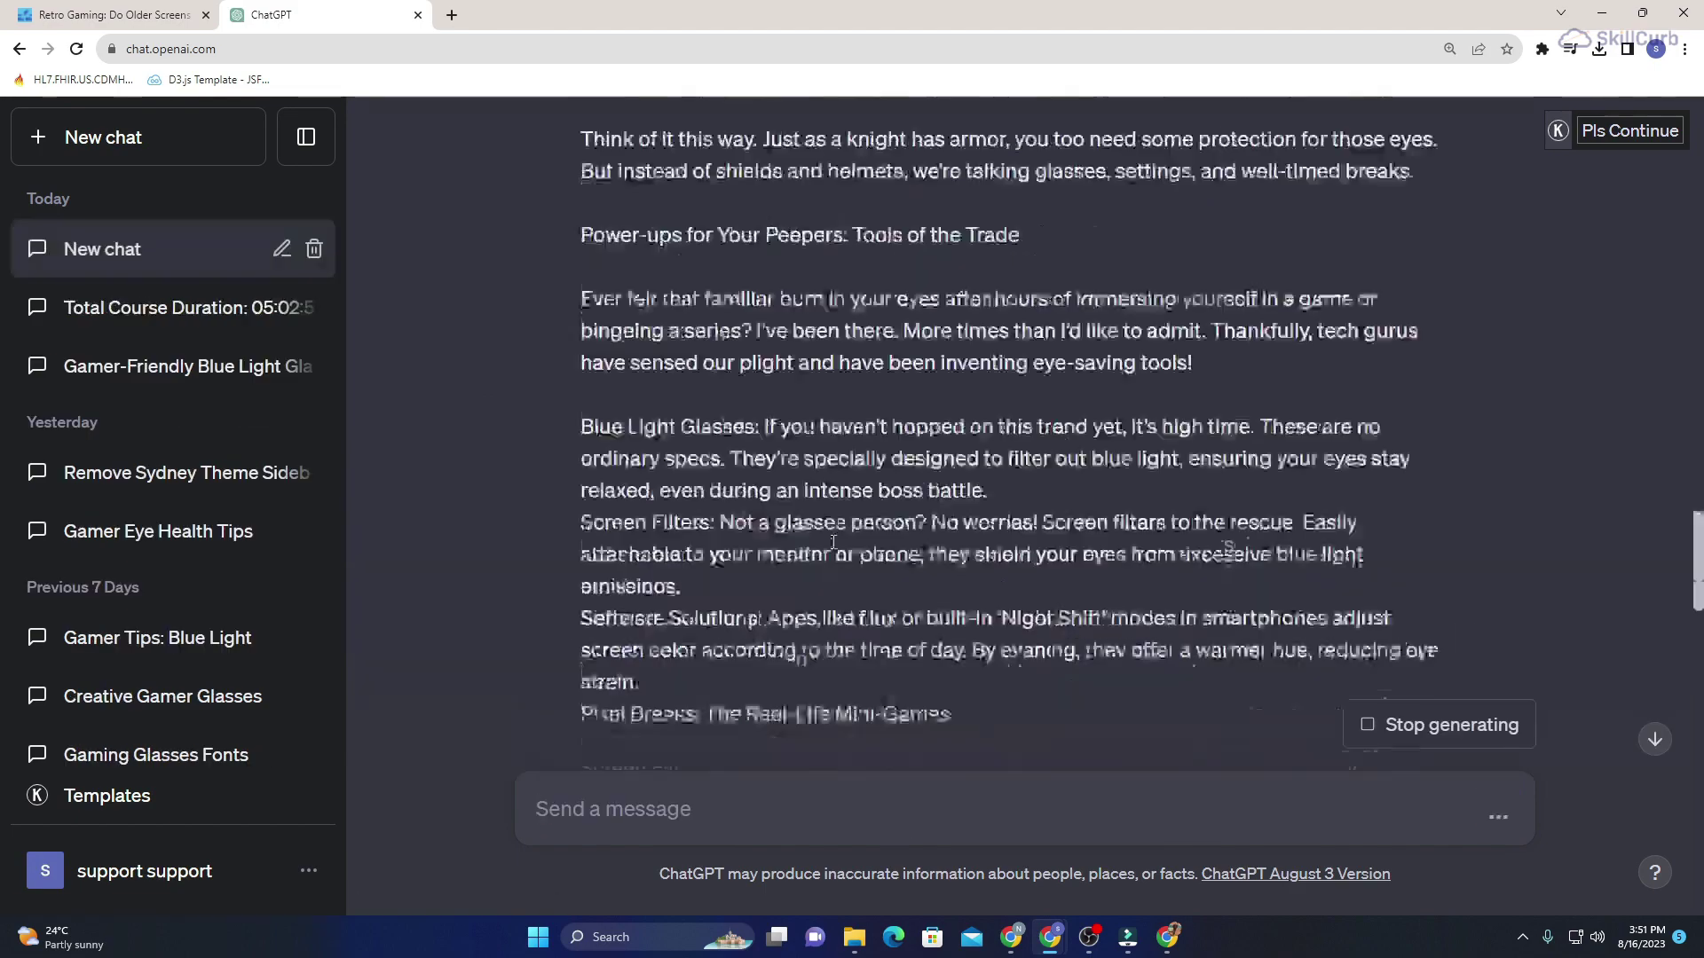
pyautogui.scroll(-20, 832, 544)
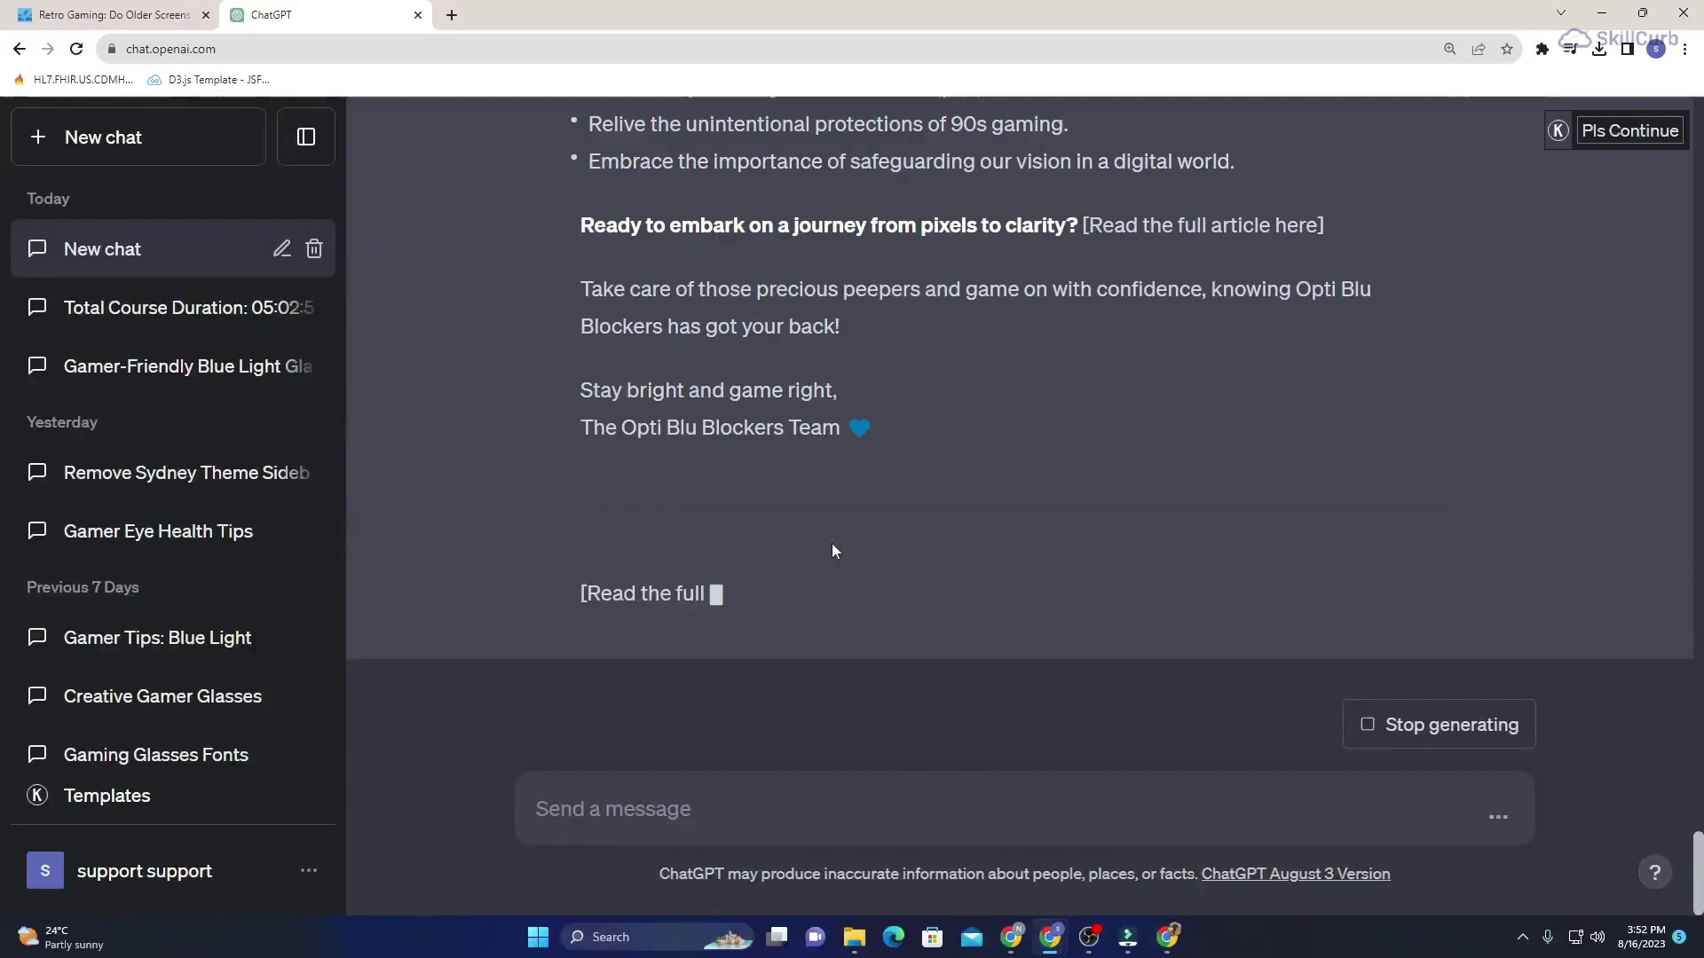
pyautogui.scroll(15, 833, 543)
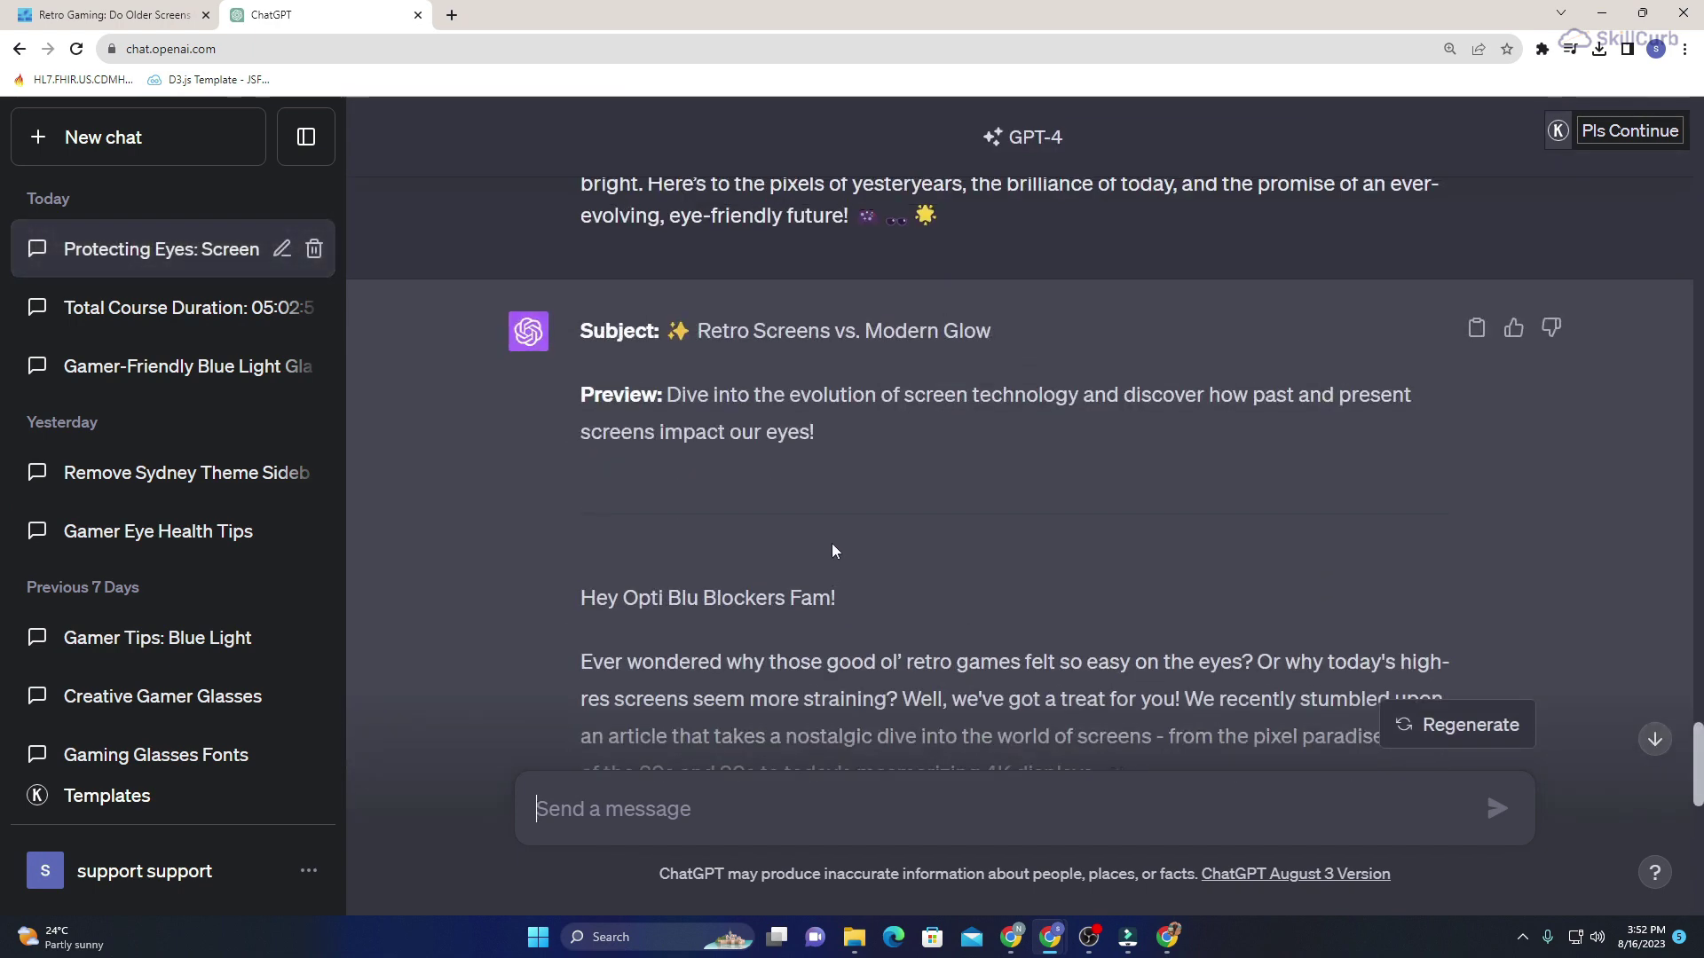
pyautogui.scroll(-1, 833, 543)
pyautogui.hotkey('alt', 'Tab')
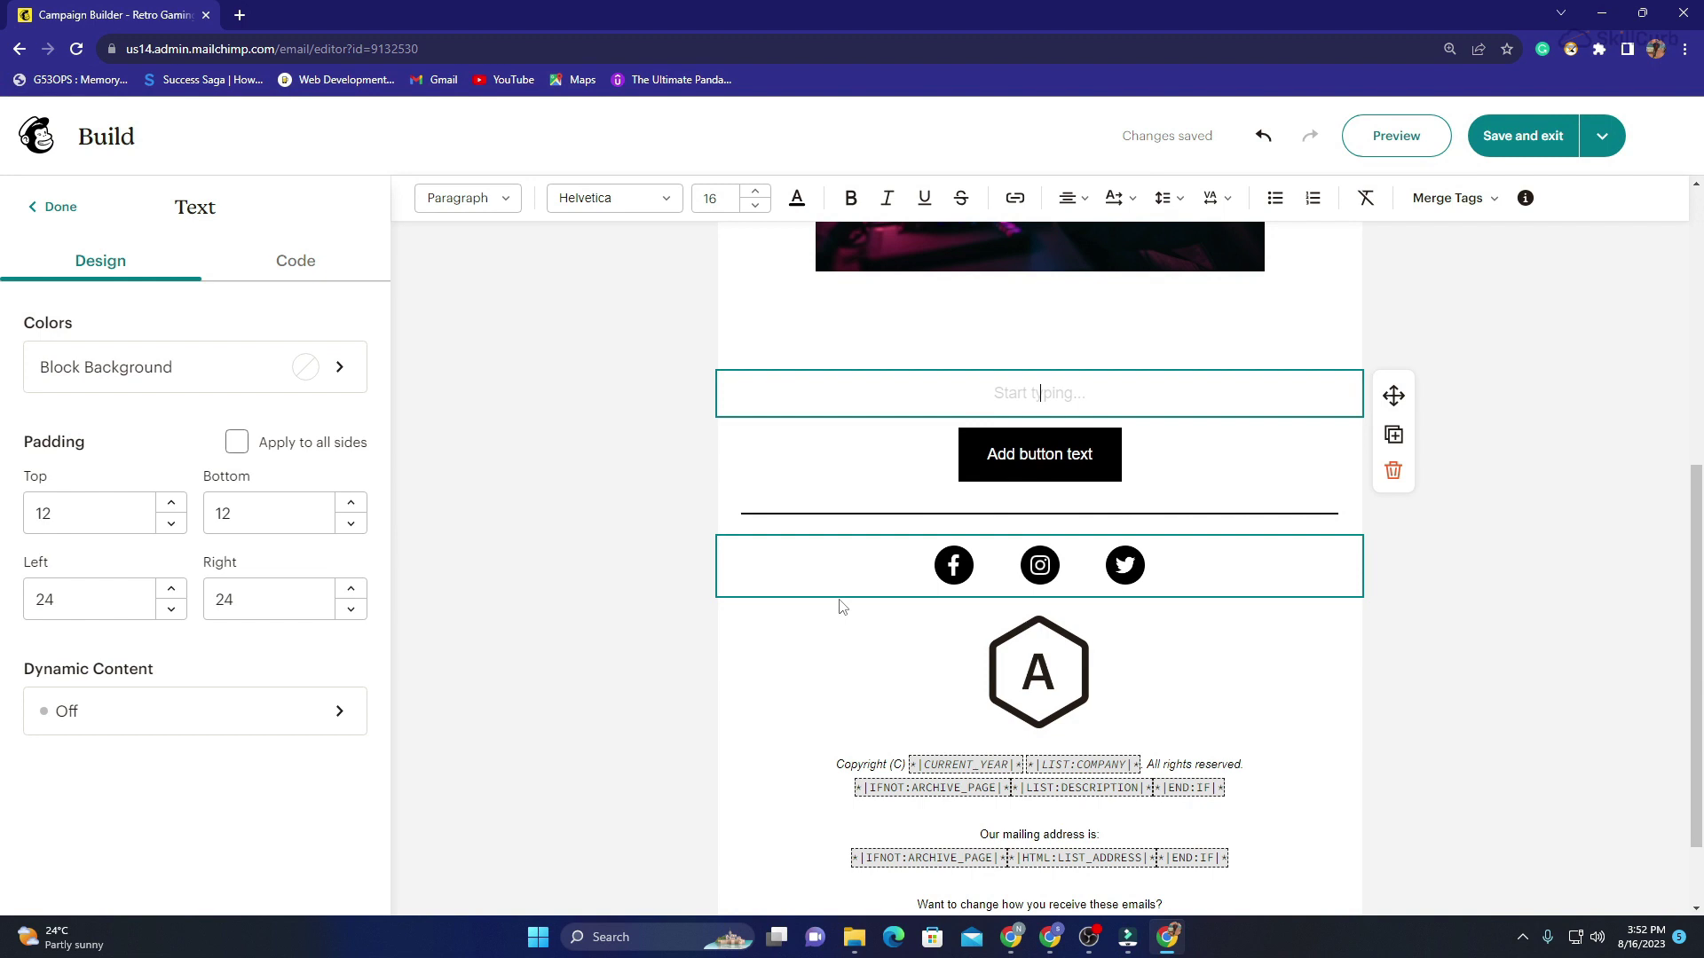
# Copy ChatGPT's generated email and paste it into Mailchimp's empty text block.
pyautogui.hotkey('alt', 'Tab')
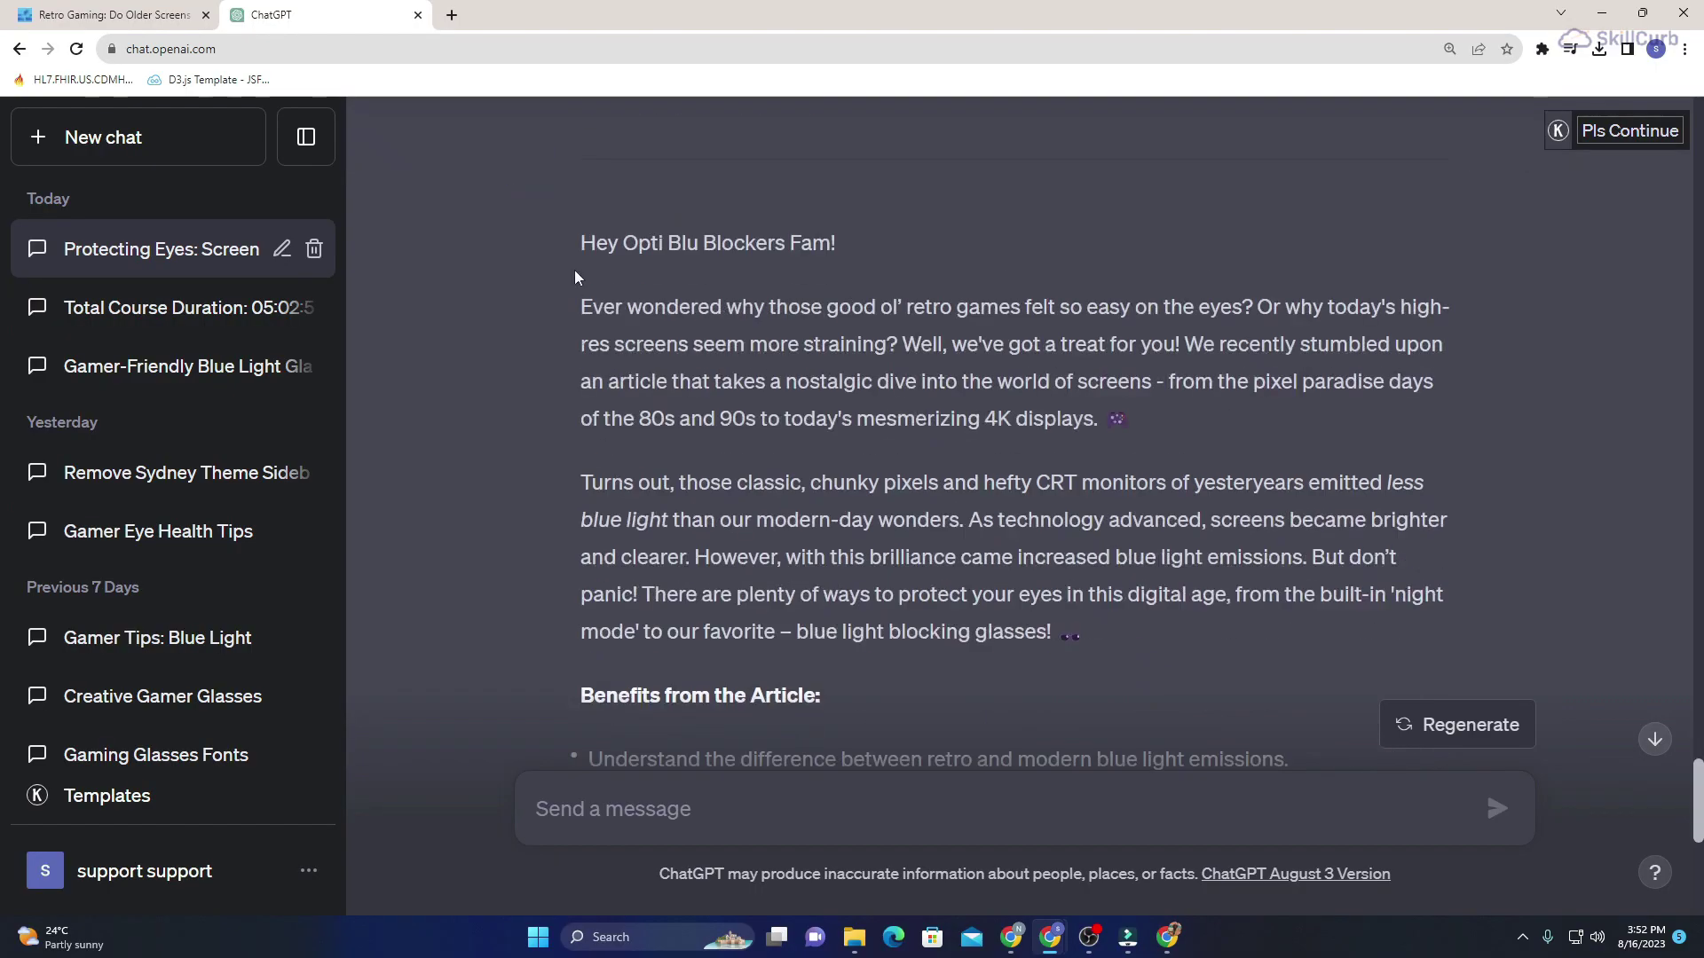
pyautogui.moveTo(589, 242); pyautogui.dragTo(879, 767)
pyautogui.scroll(-3, 920, 449)
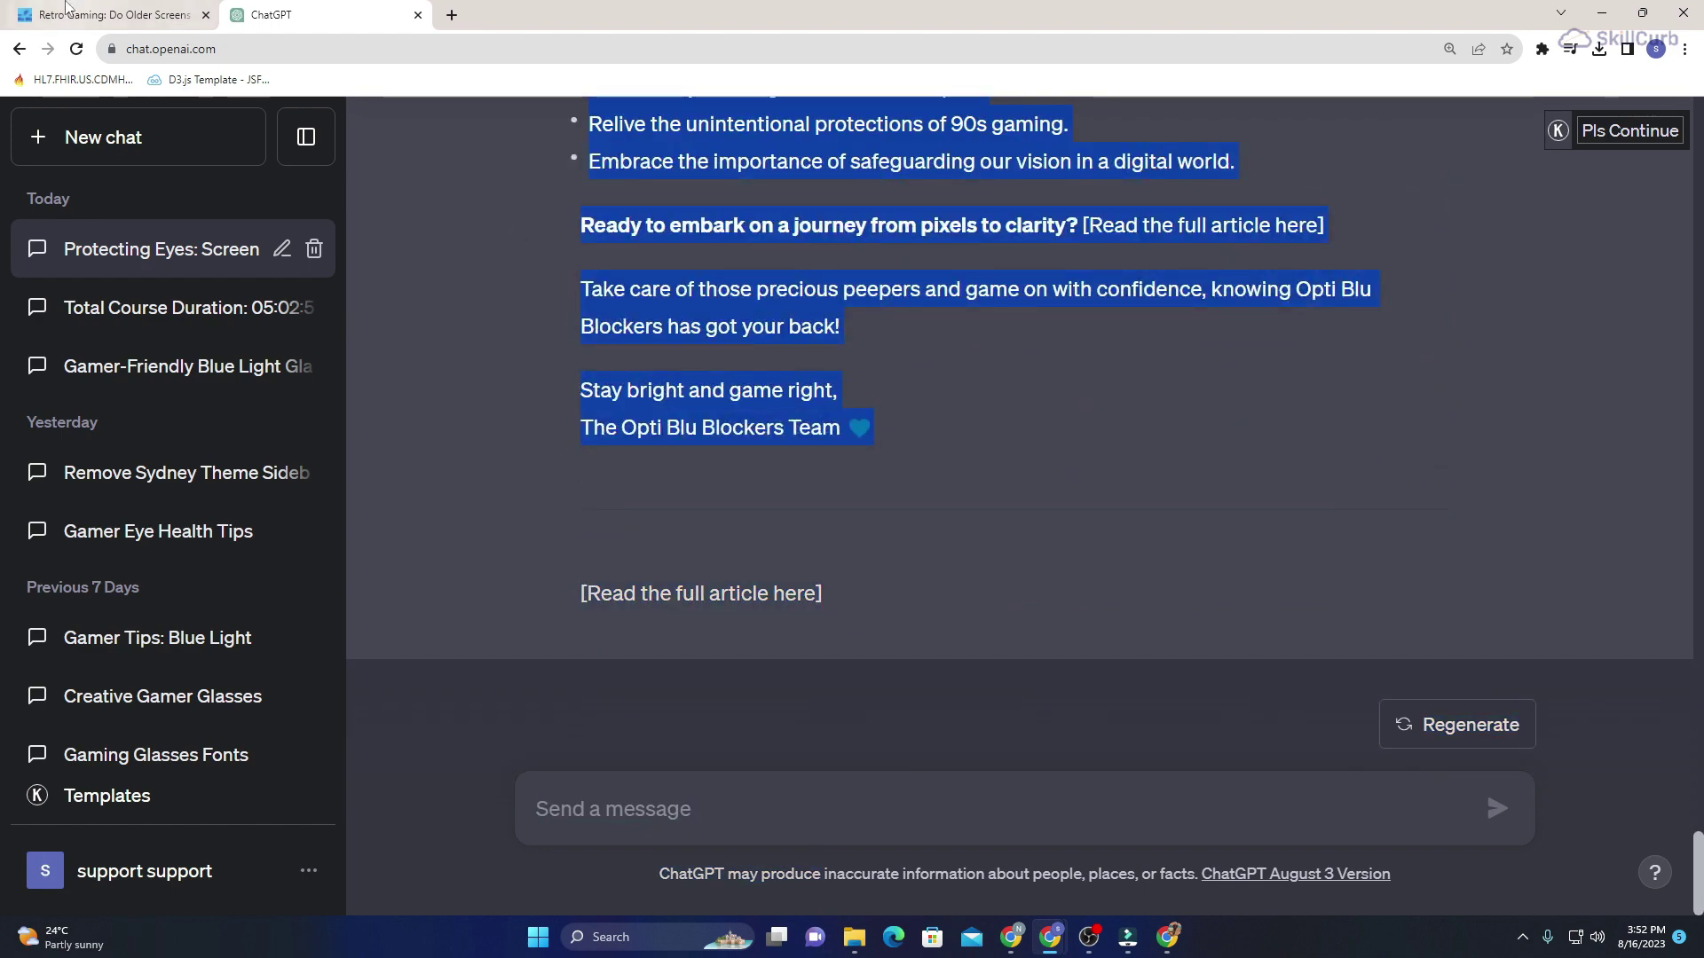
pyautogui.click(1167, 932)
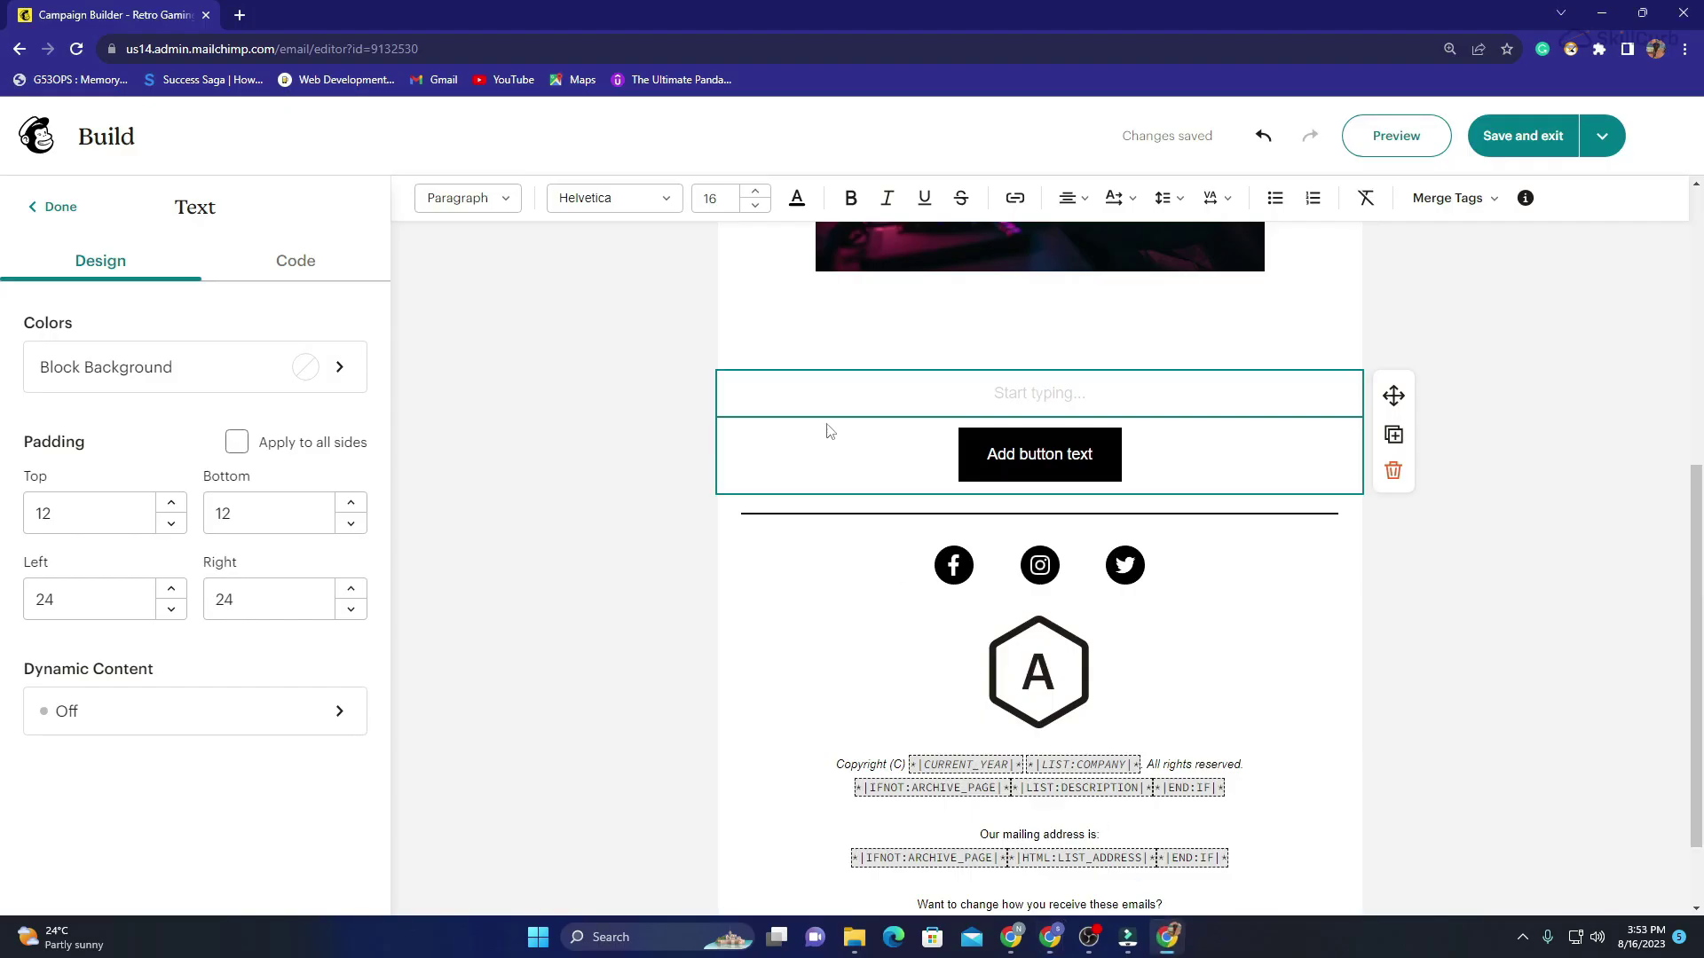
pyautogui.hotkey('ctrl', 'v')
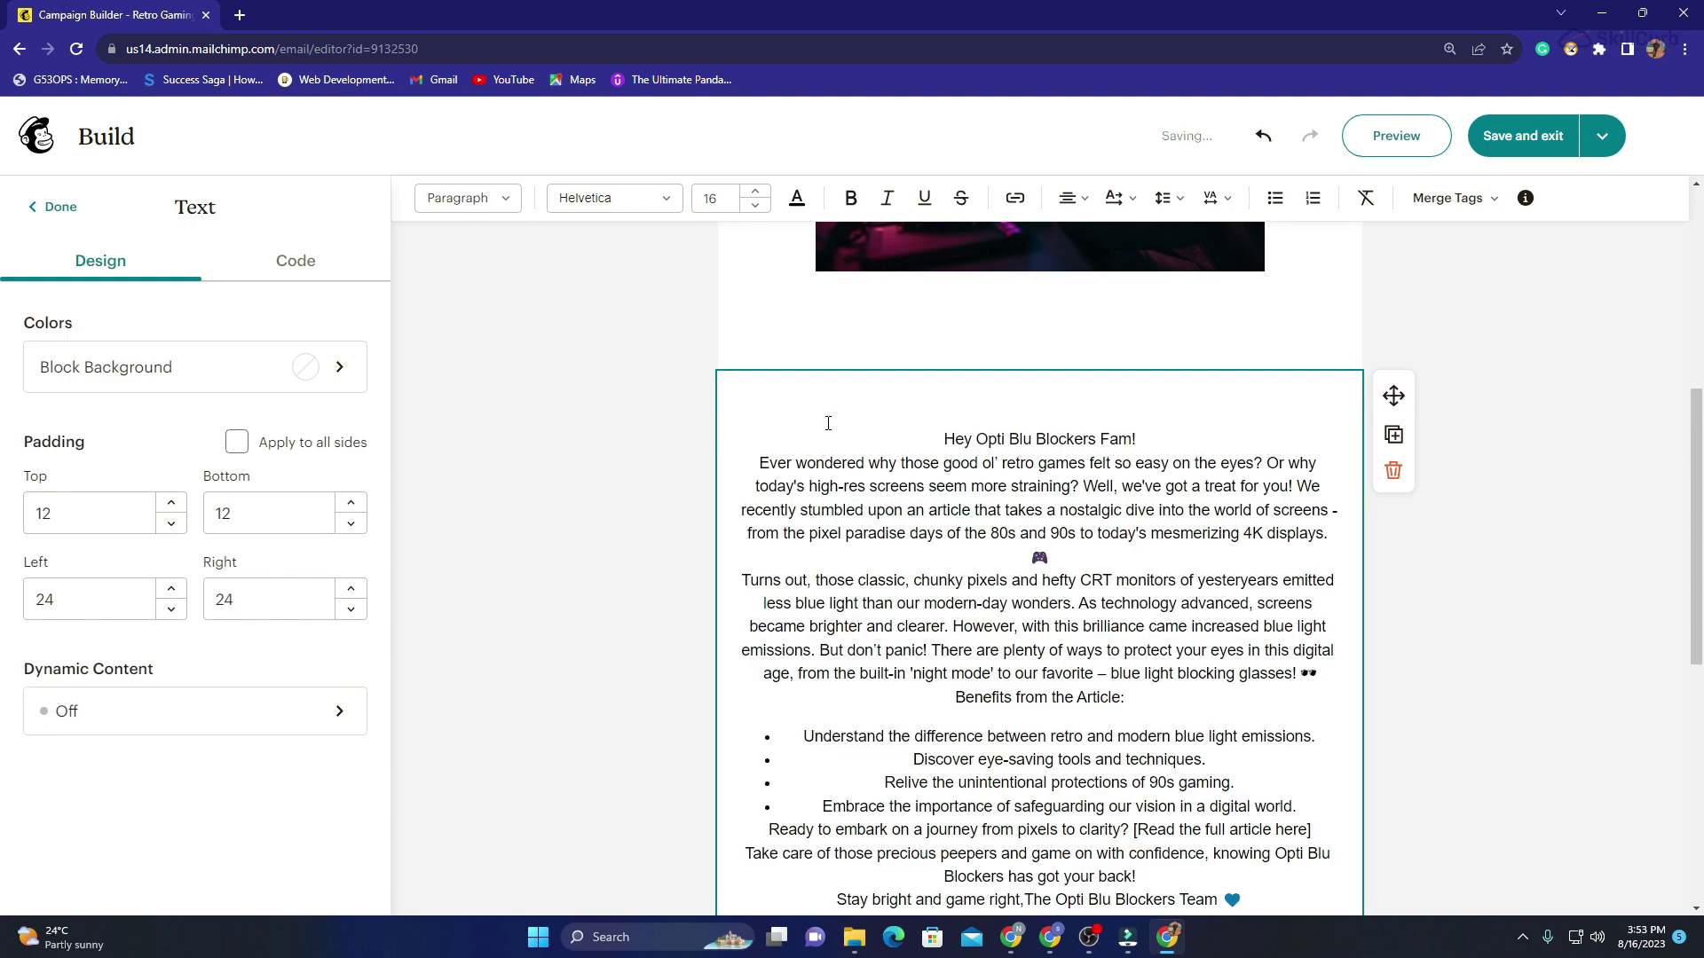
pyautogui.scroll(-2, 1039, 533)
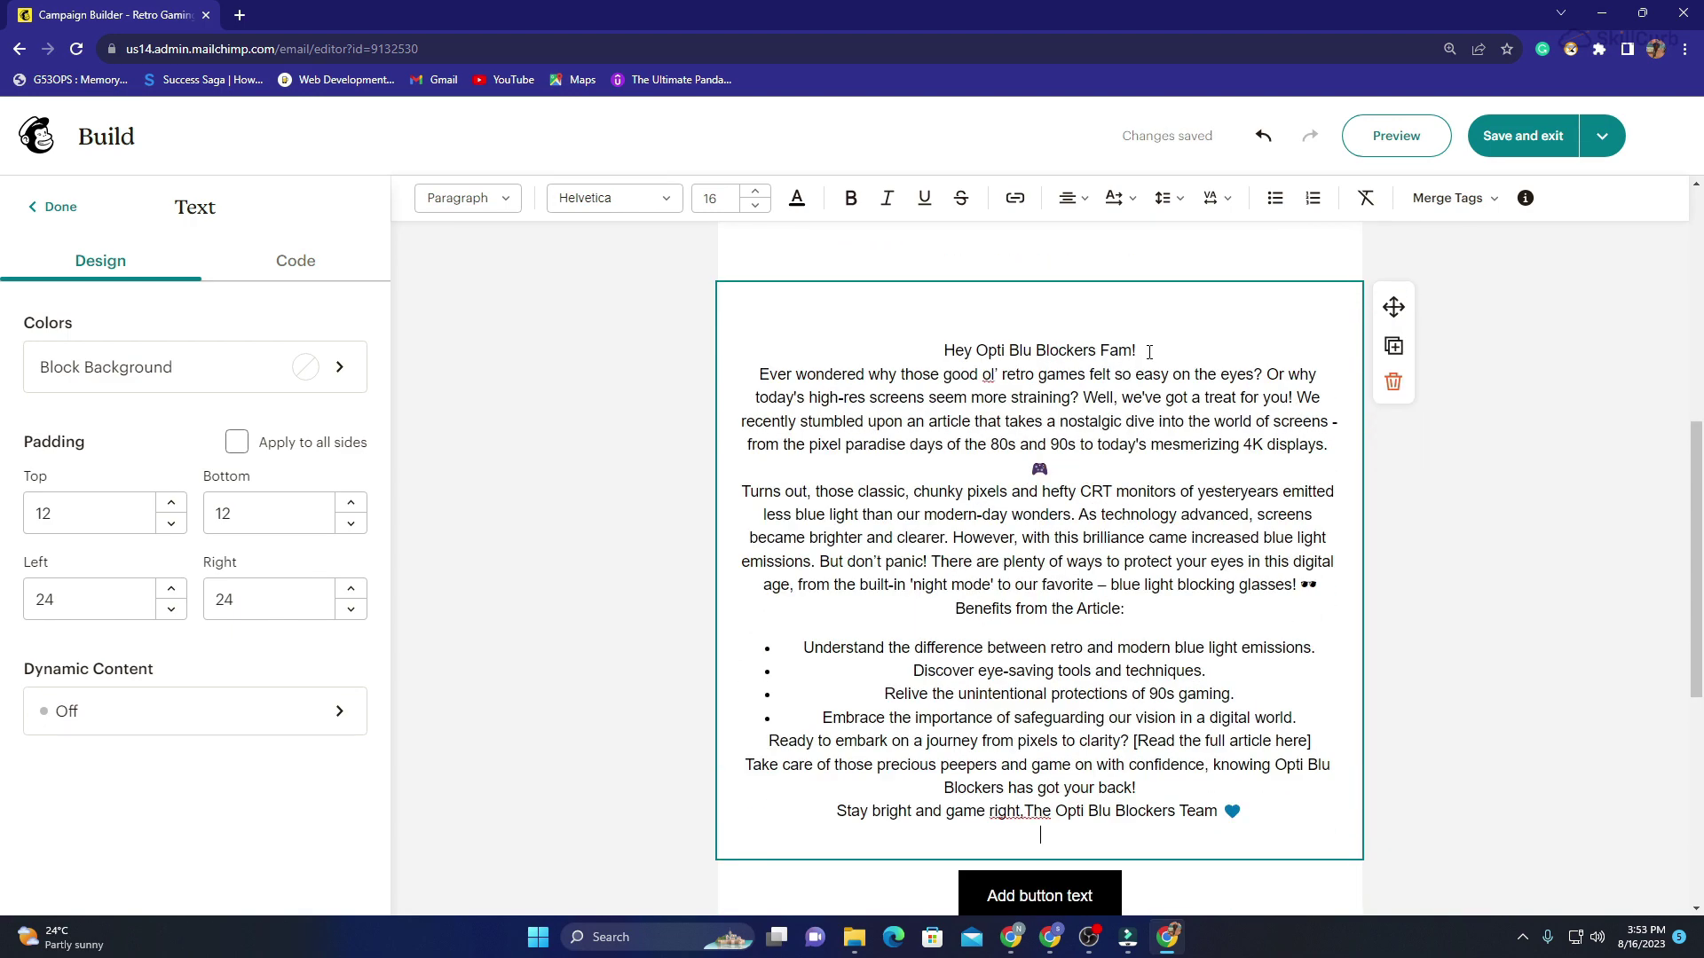
# Add blank lines after the greeting, the first paragraph, and before 'Benefits' and 'Ready to embark'.
pyautogui.click(1149, 353)
pyautogui.press('Return')
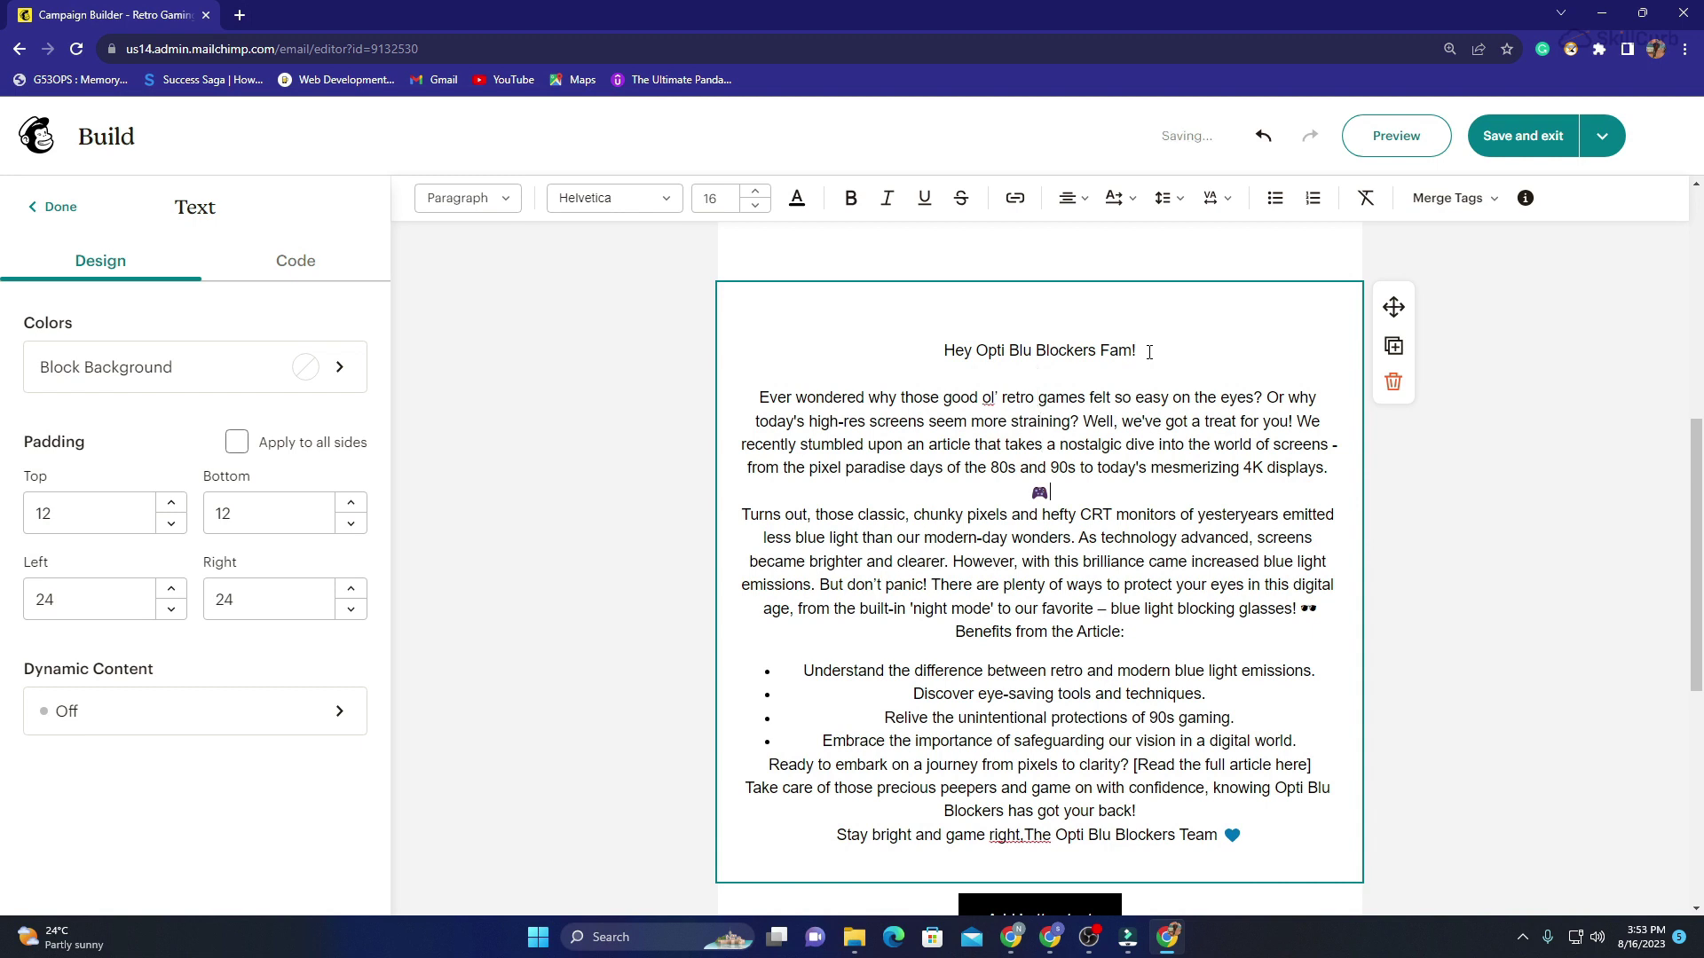
pyautogui.press('Return')
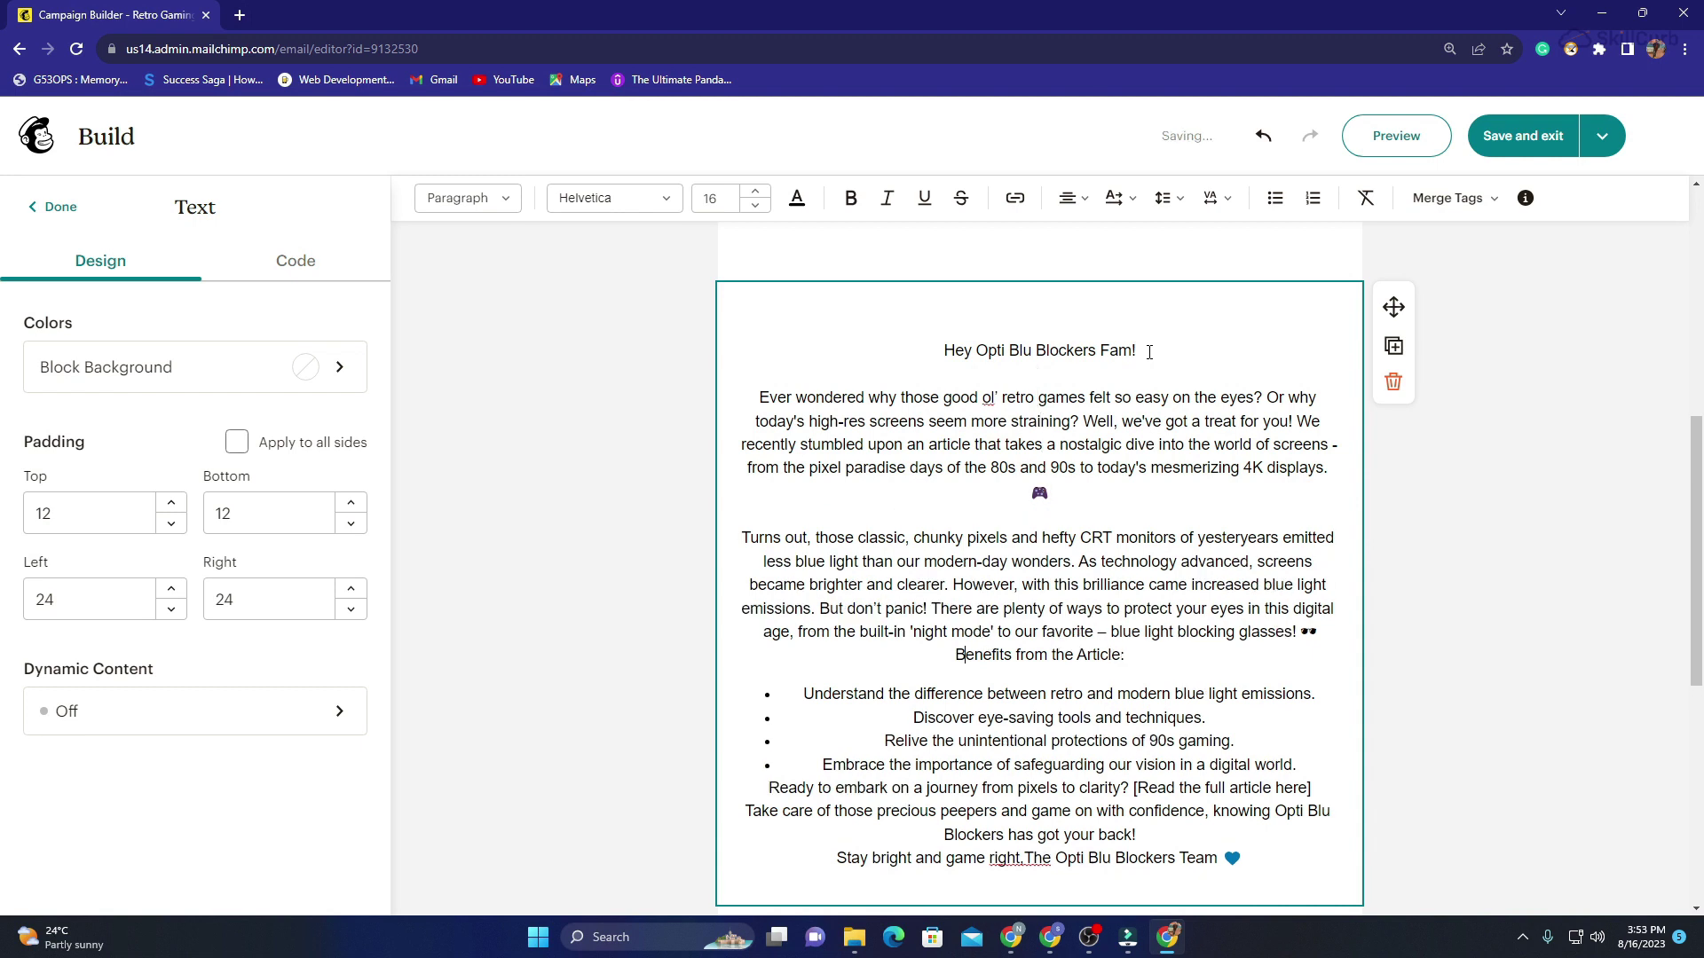
pyautogui.press('Return')
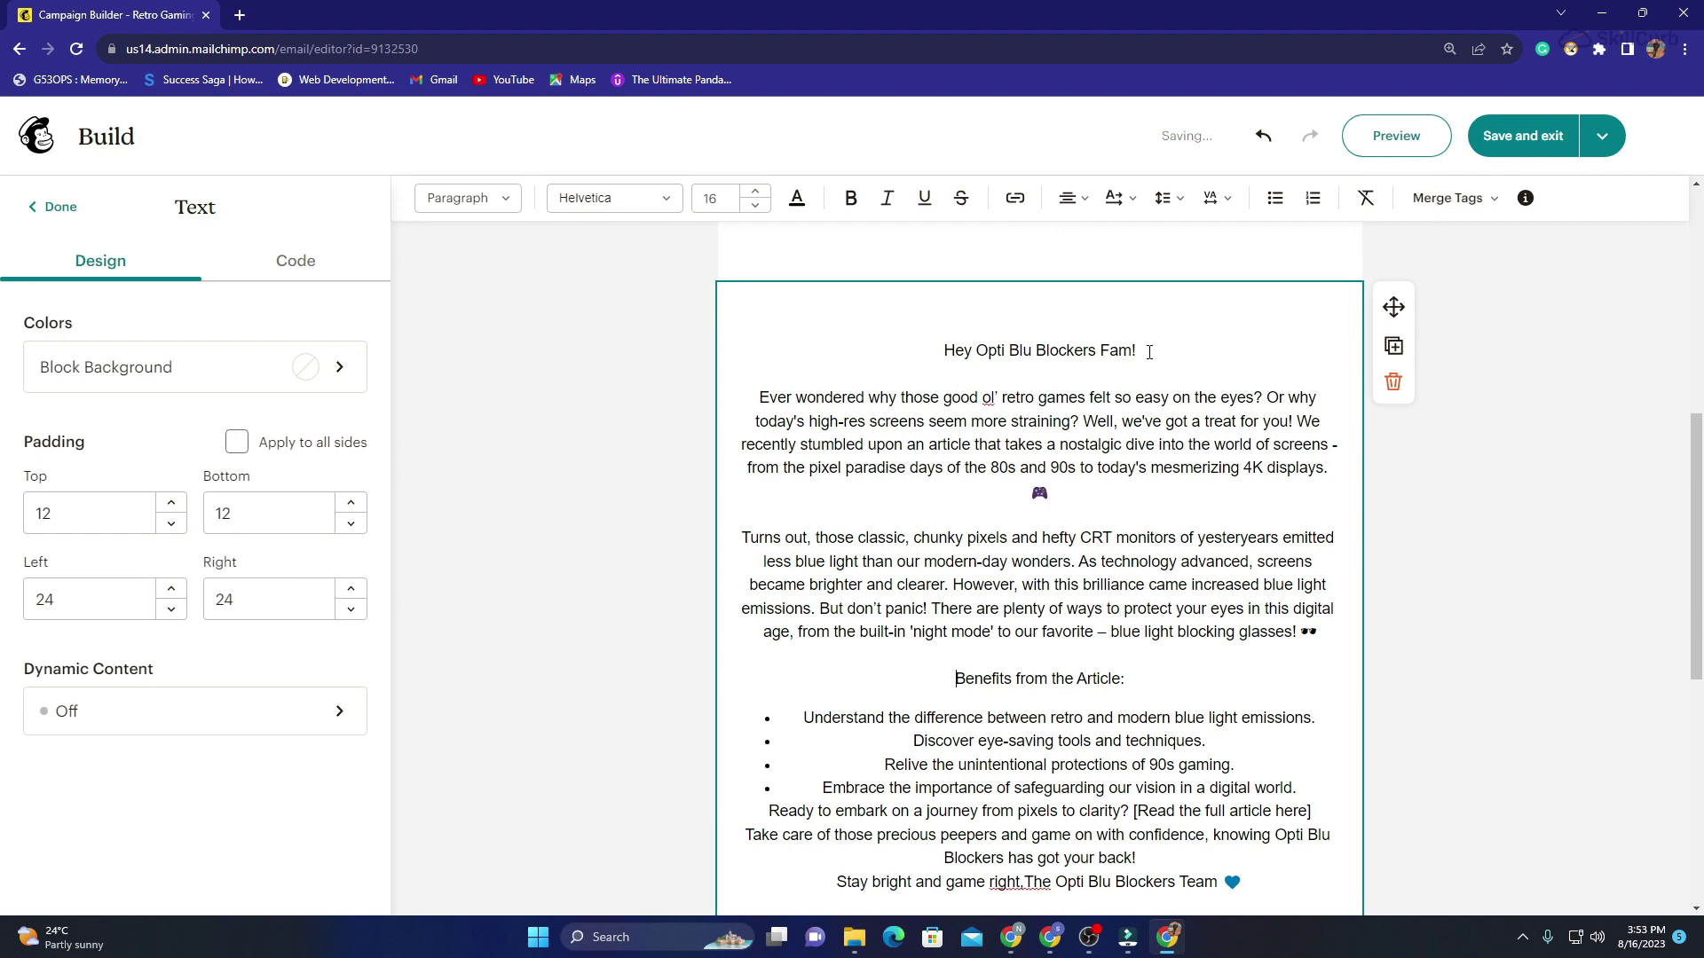
pyautogui.press('Down')
pyautogui.press('Down')
pyautogui.press('Down')
pyautogui.press('Down')
pyautogui.press('Down')
pyautogui.press('Home')
pyautogui.press('Return')
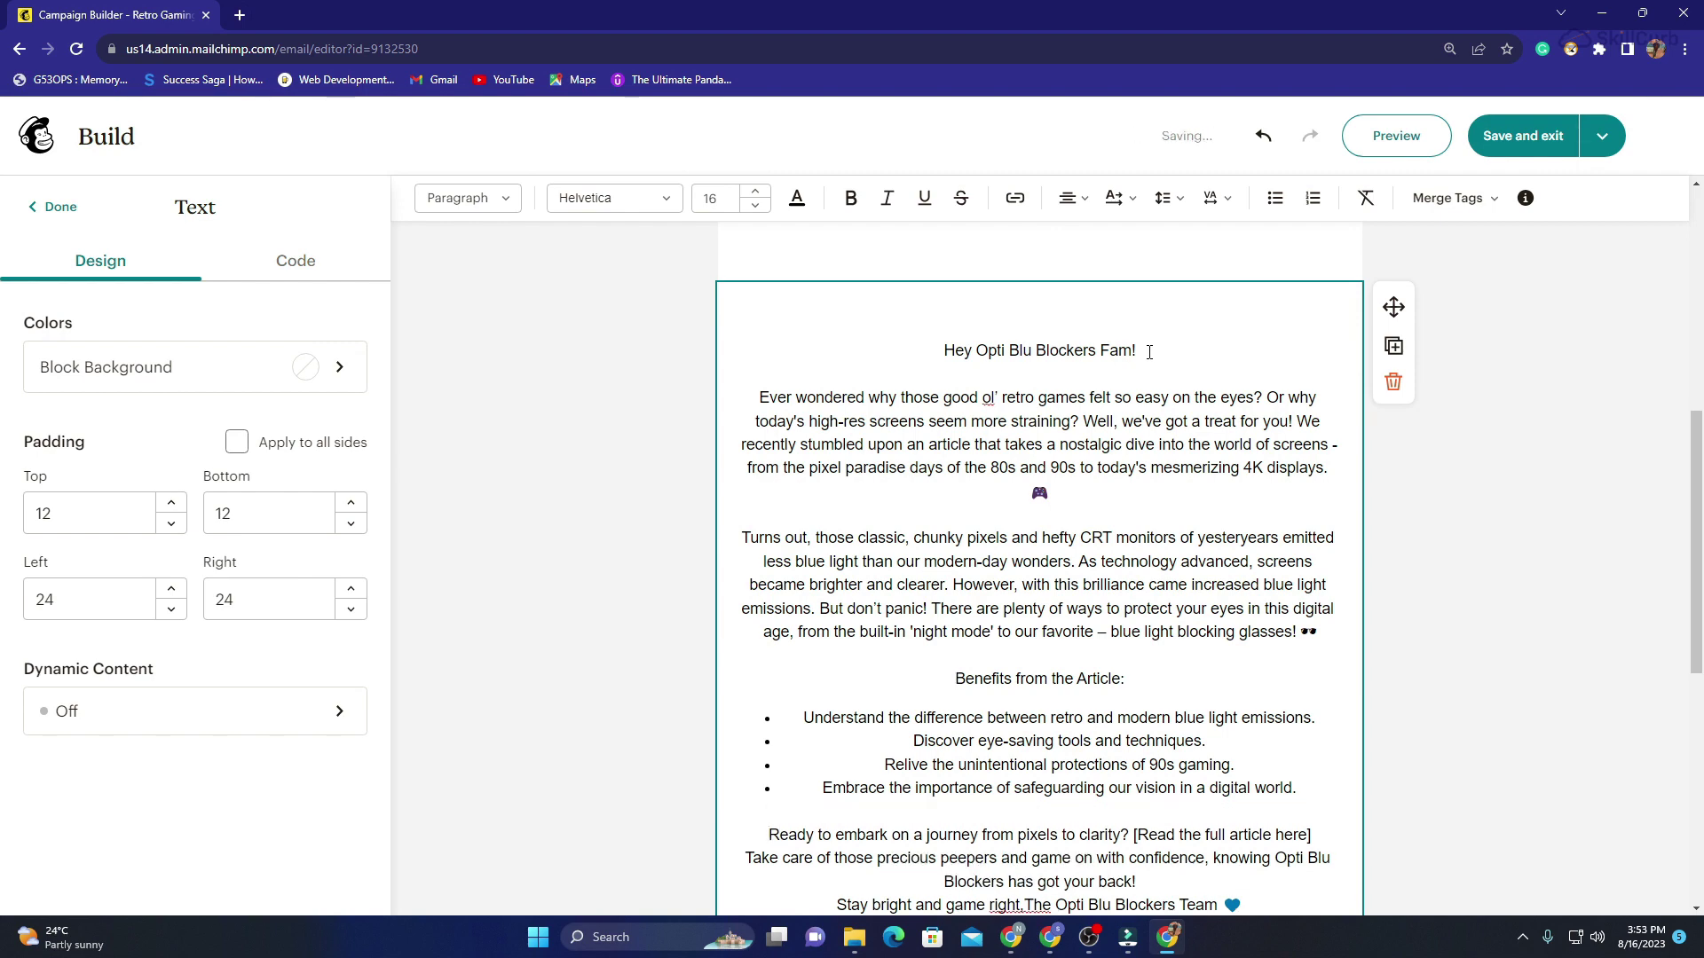
pyautogui.scroll(-1, 1088, 888)
# Put the team signature on its own line and delete the '[Read the full article here]' placeholder.
pyautogui.click(1025, 793)
pyautogui.press('Return')
pyautogui.press('Return')
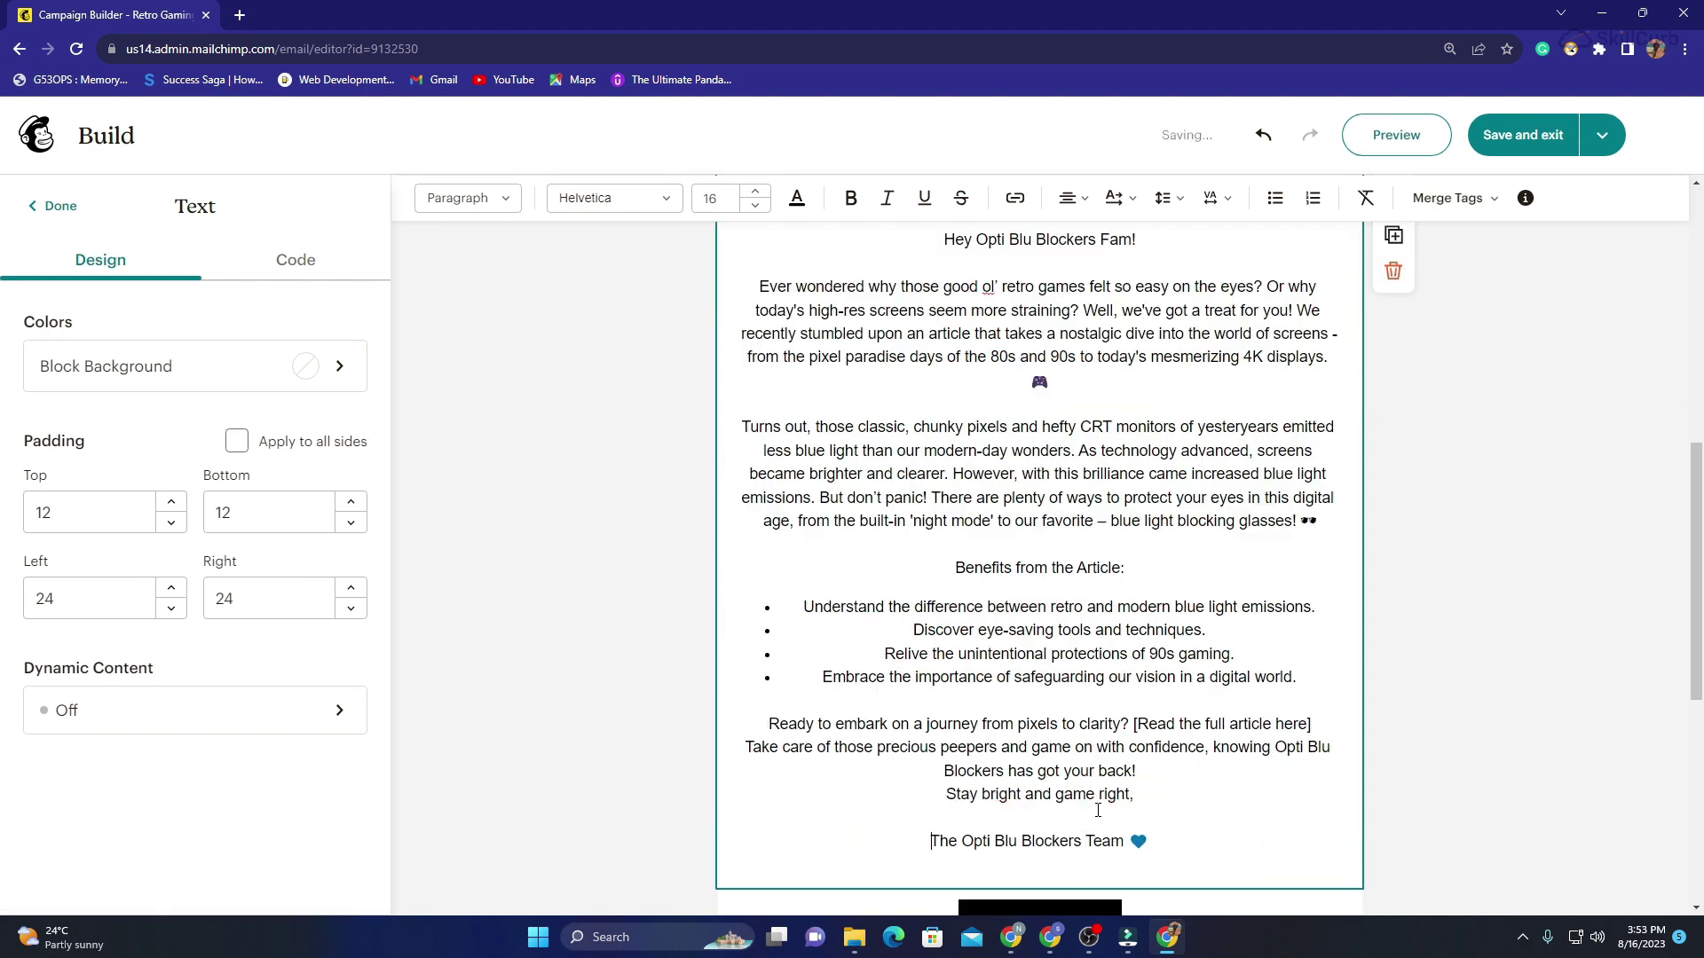
pyautogui.press('Return')
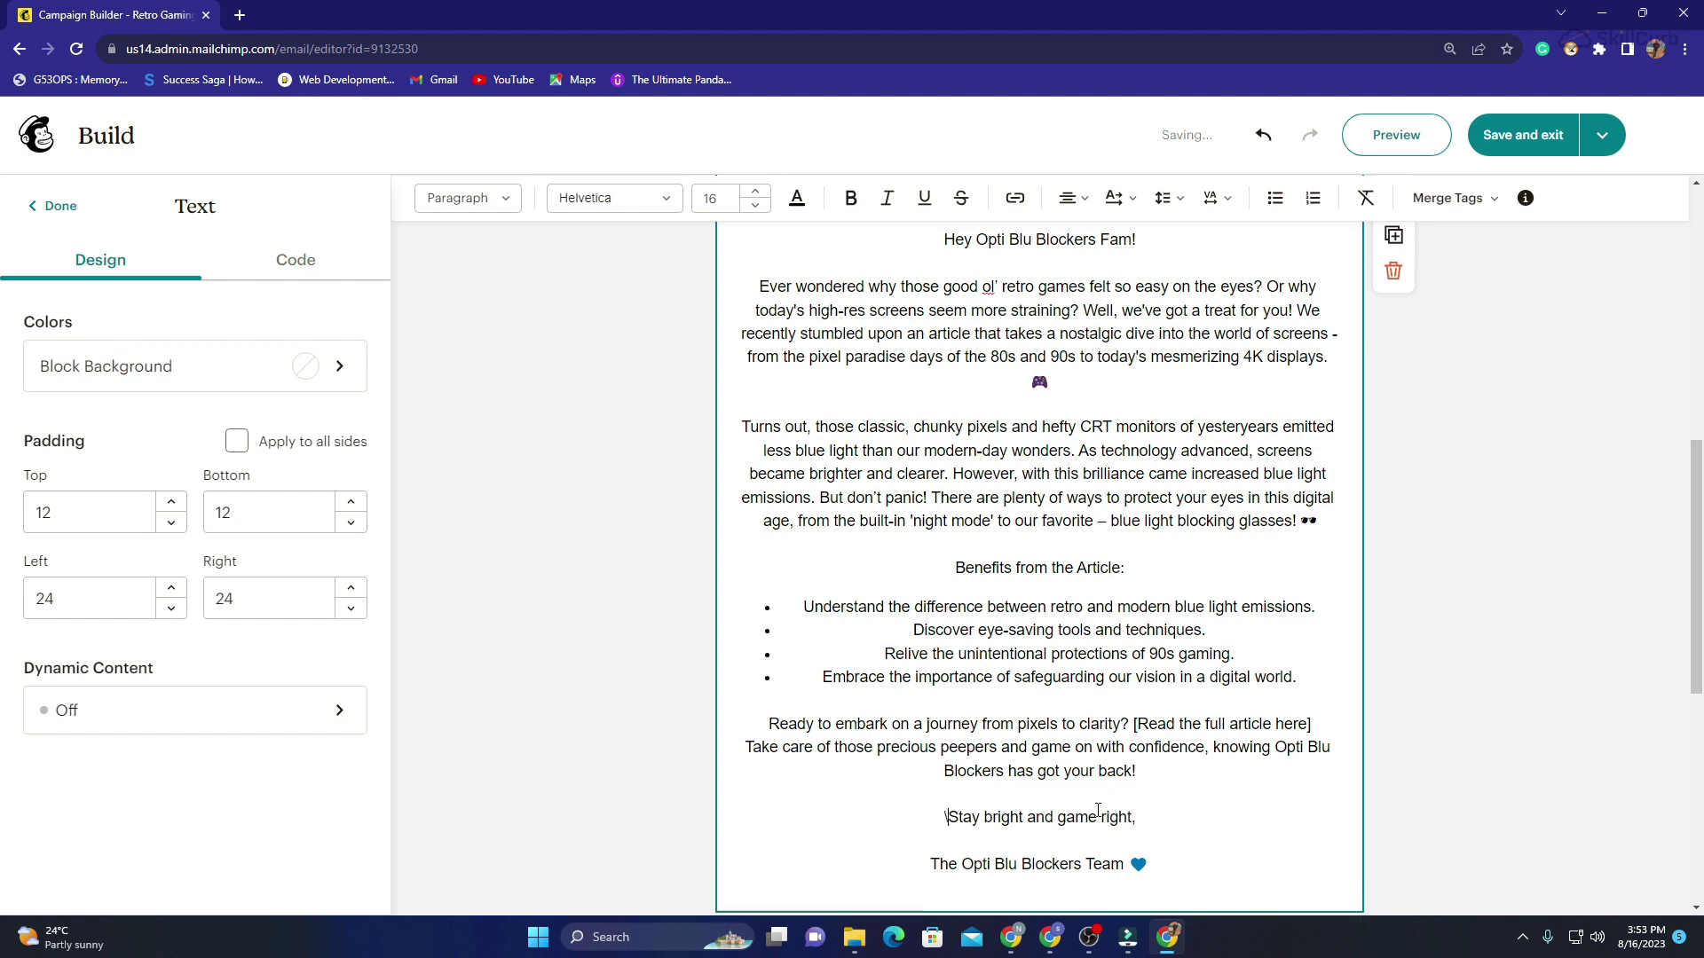
pyautogui.hotkey('ctrl', 'z')
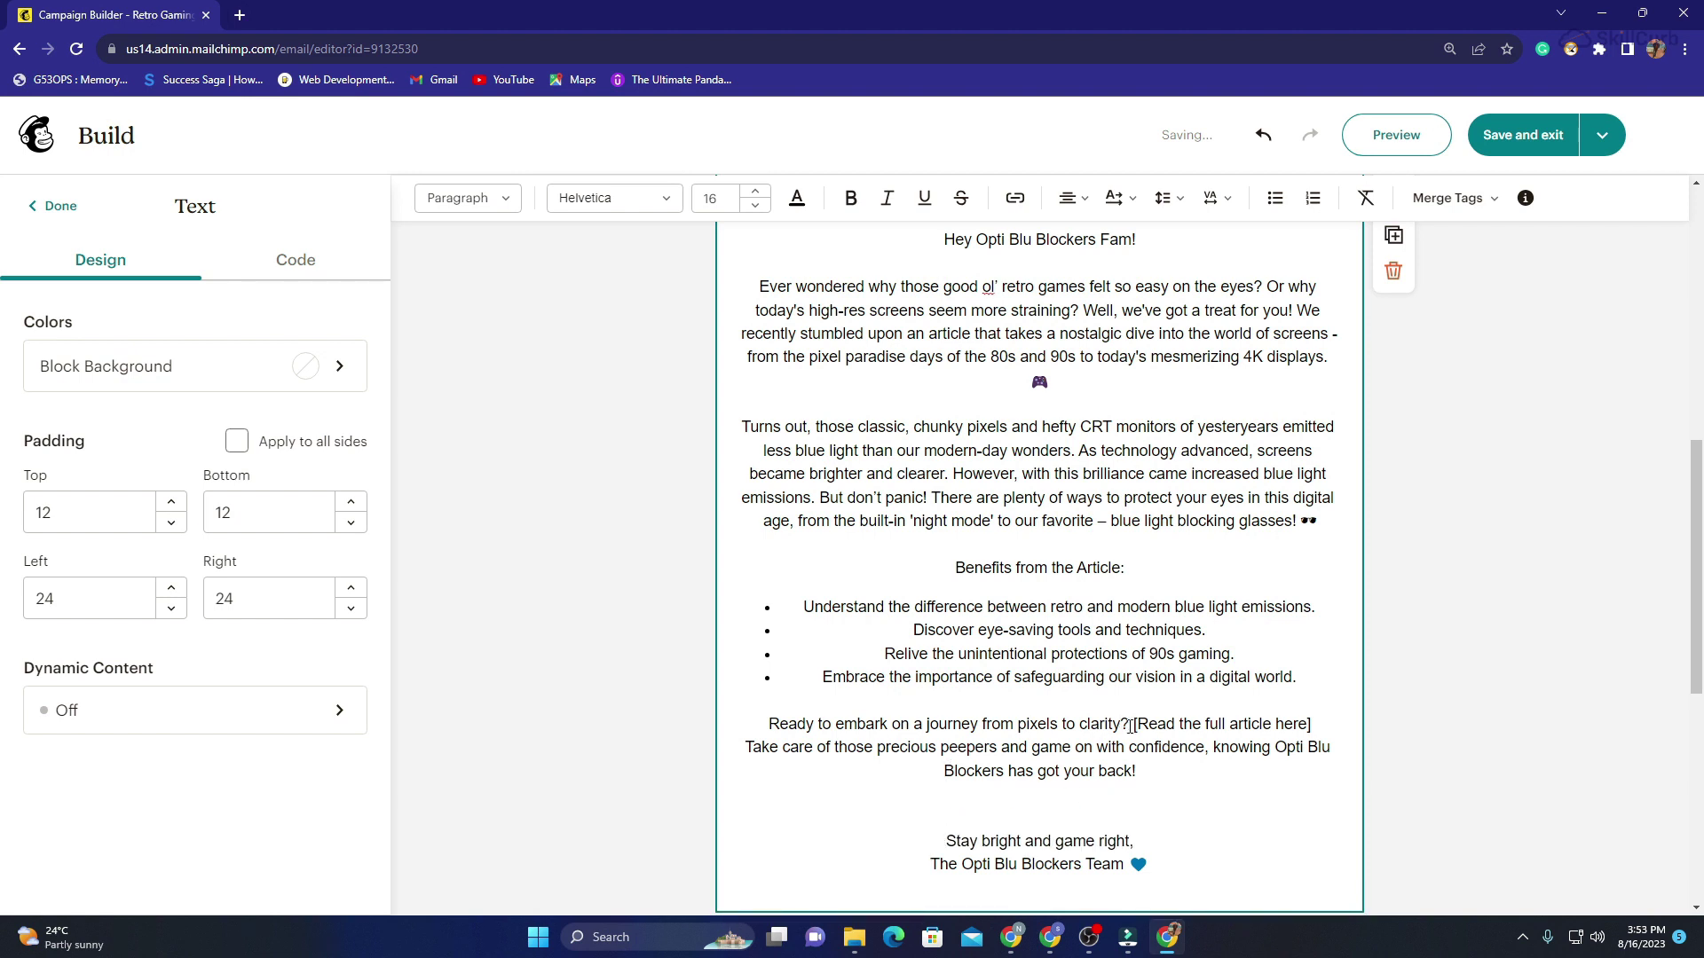
pyautogui.moveTo(1135, 724); pyautogui.dragTo(1330, 723)
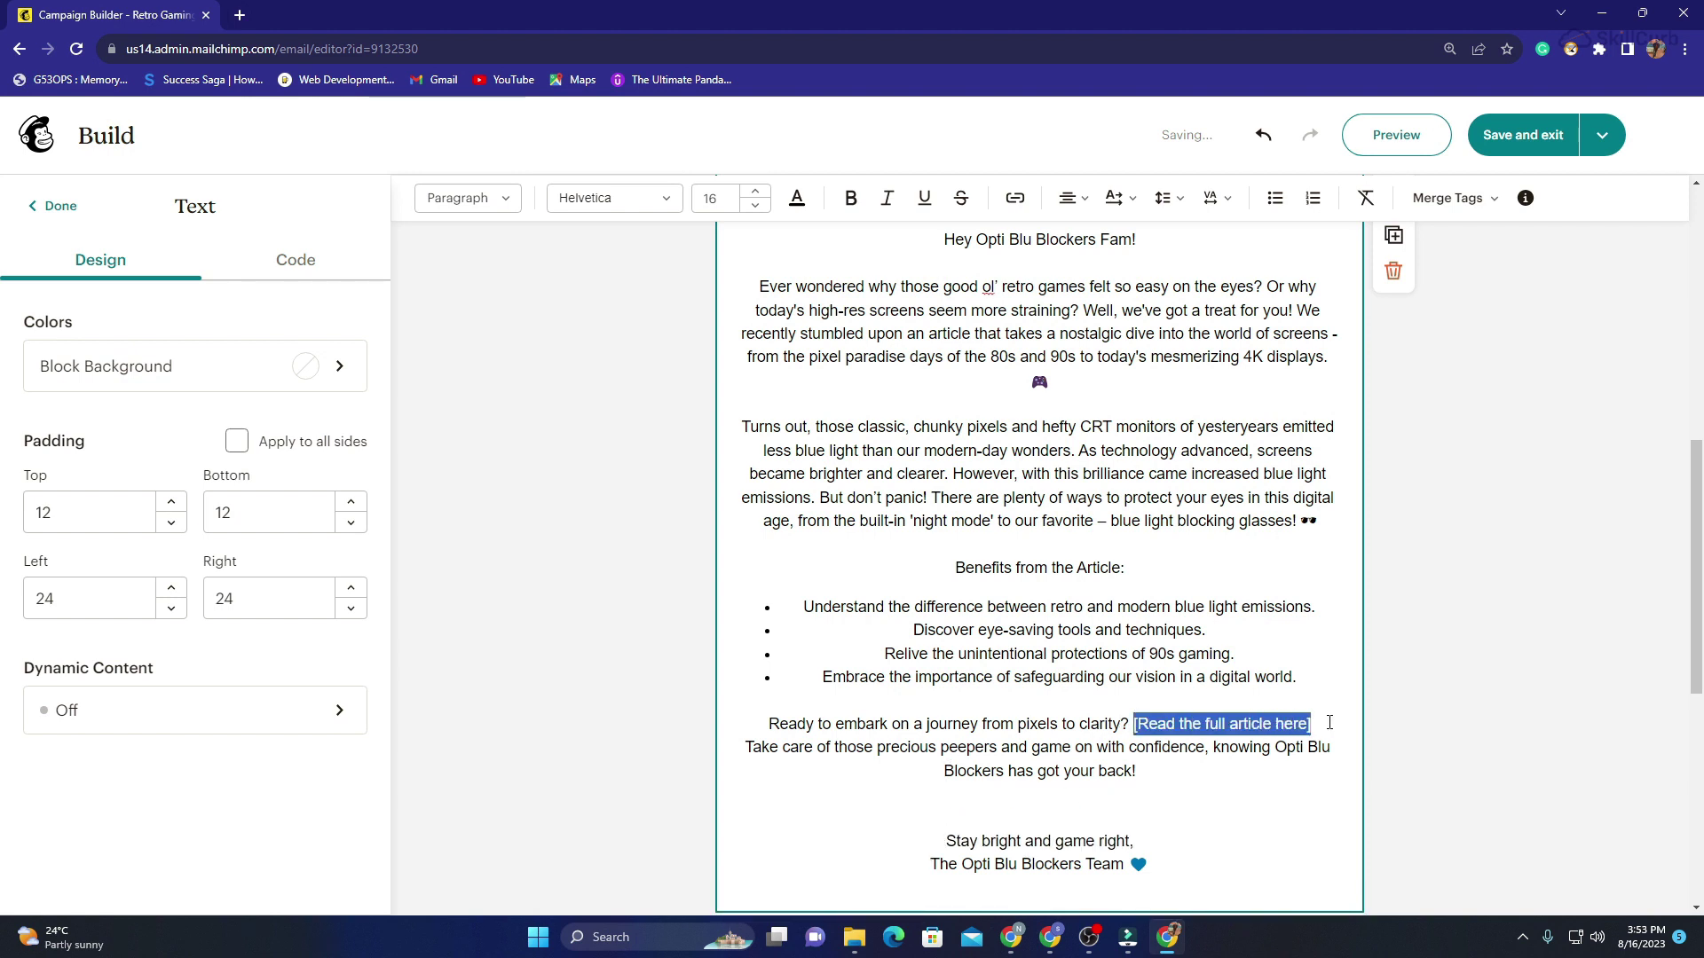
pyautogui.press('BackSpace')
pyautogui.scroll(-4, 1029, 585)
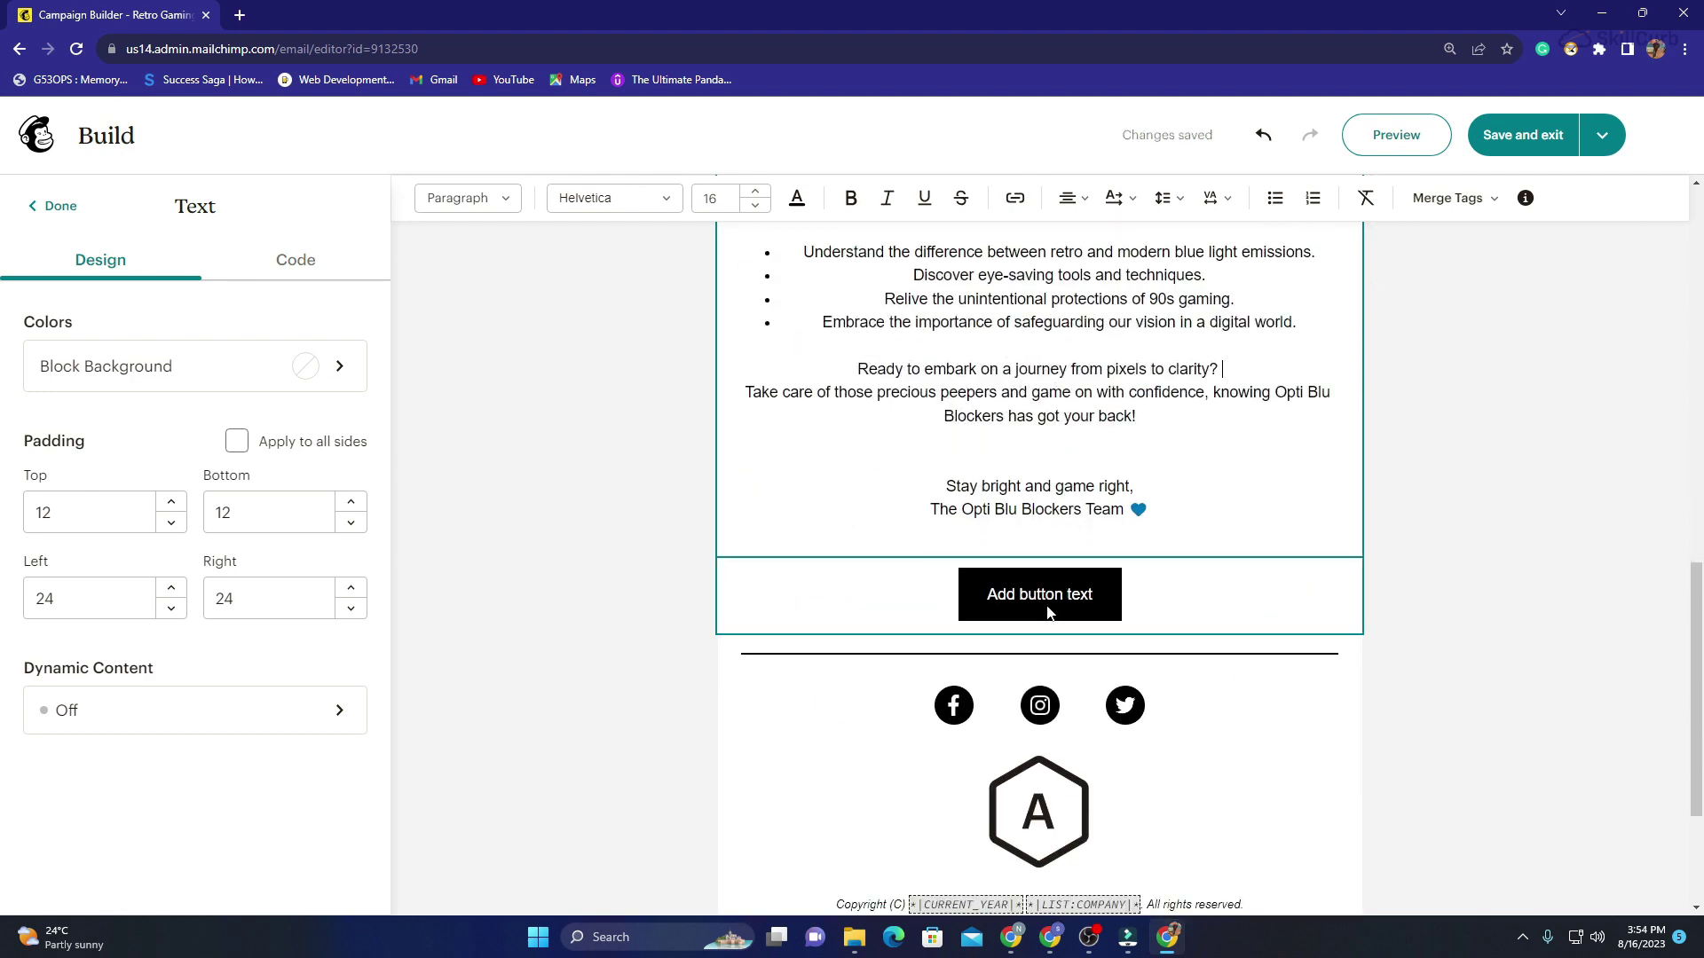
# Link the email button to the Retro Gaming blog post's web address.
pyautogui.click(1048, 611)
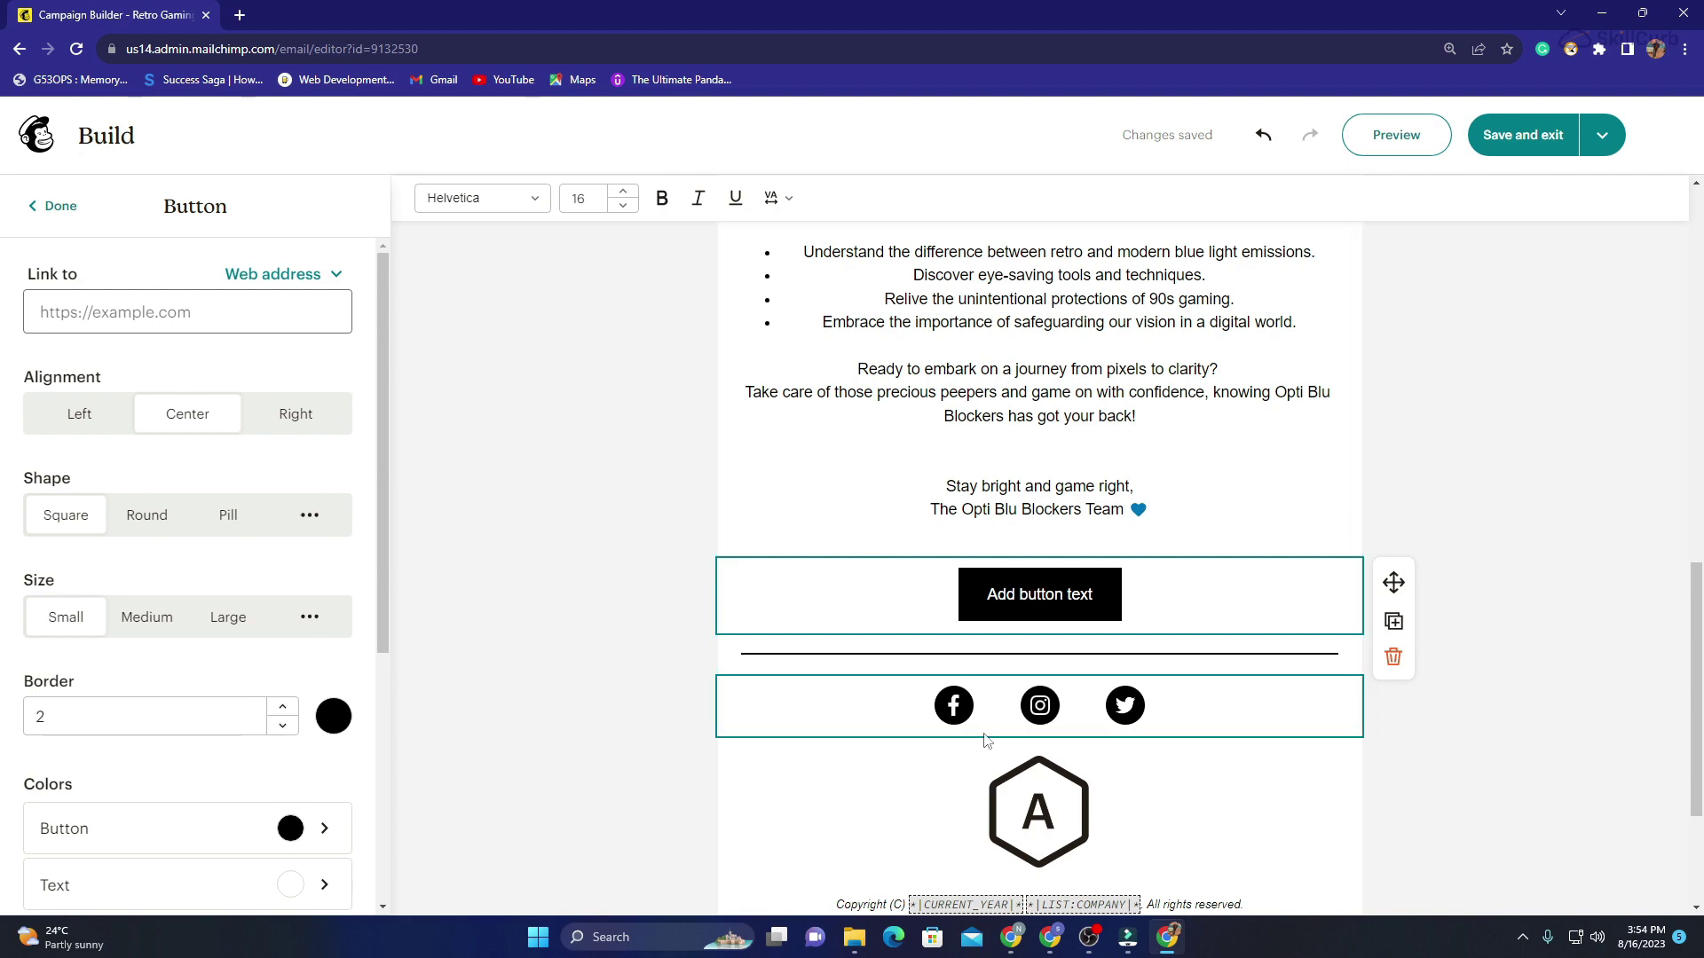
pyautogui.hotkey('alt', 'Tab')
pyautogui.hotkey('ctrl', 'Tab')
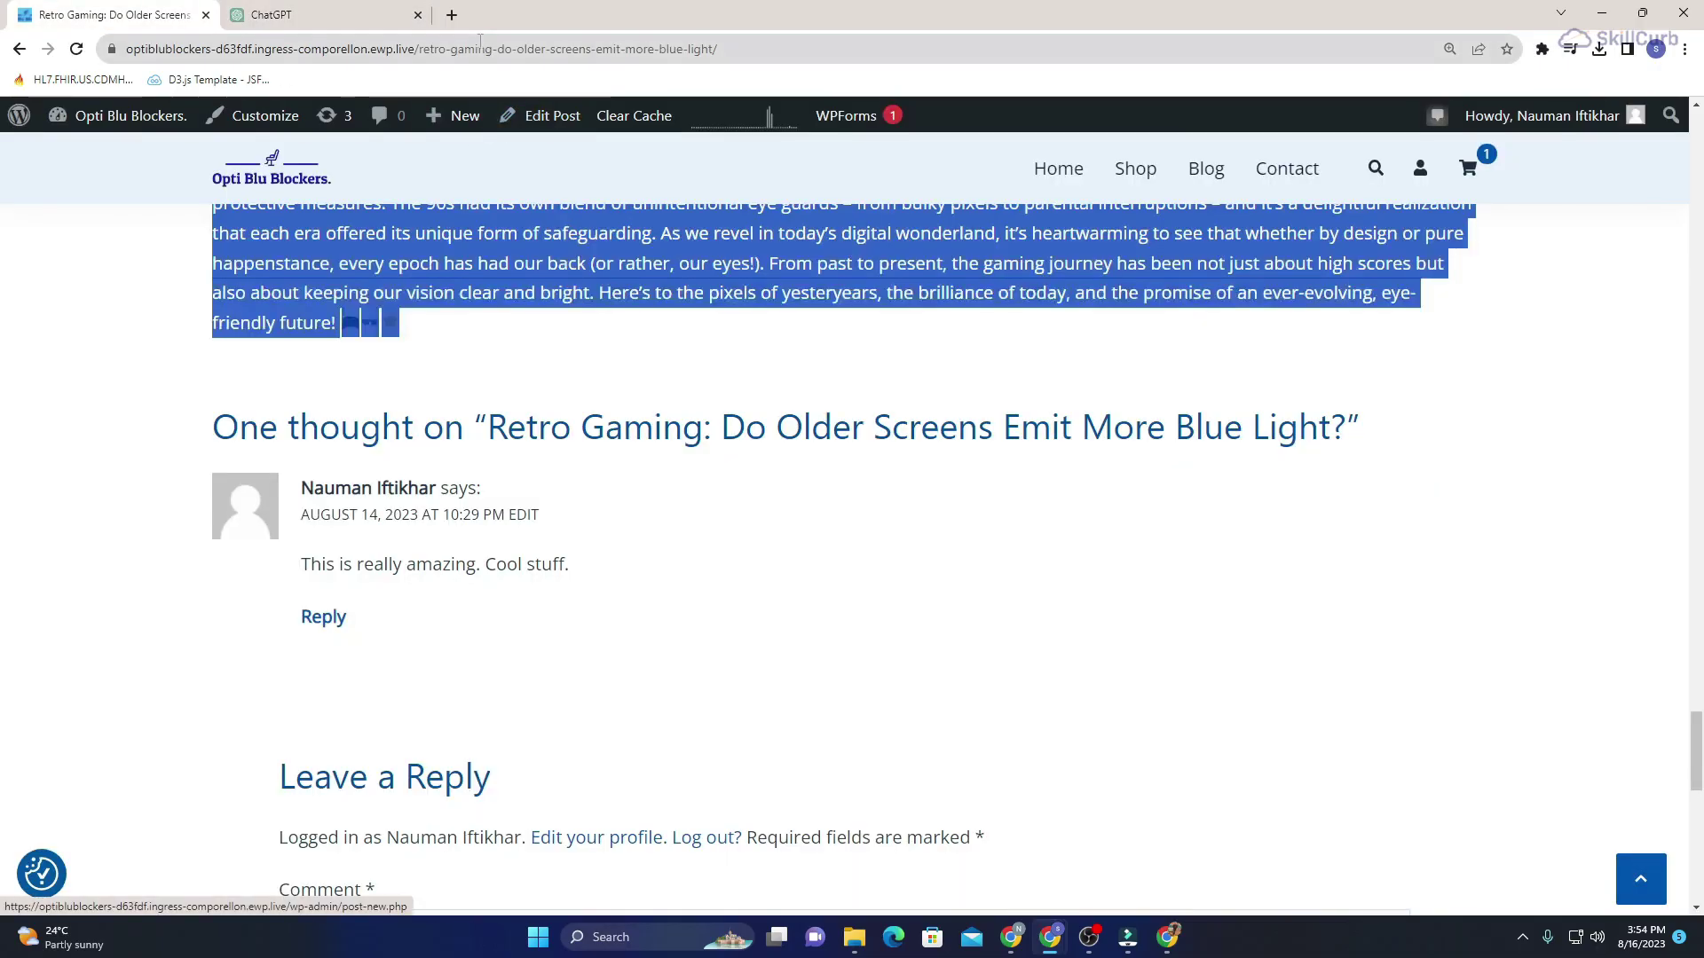
pyautogui.click(479, 44)
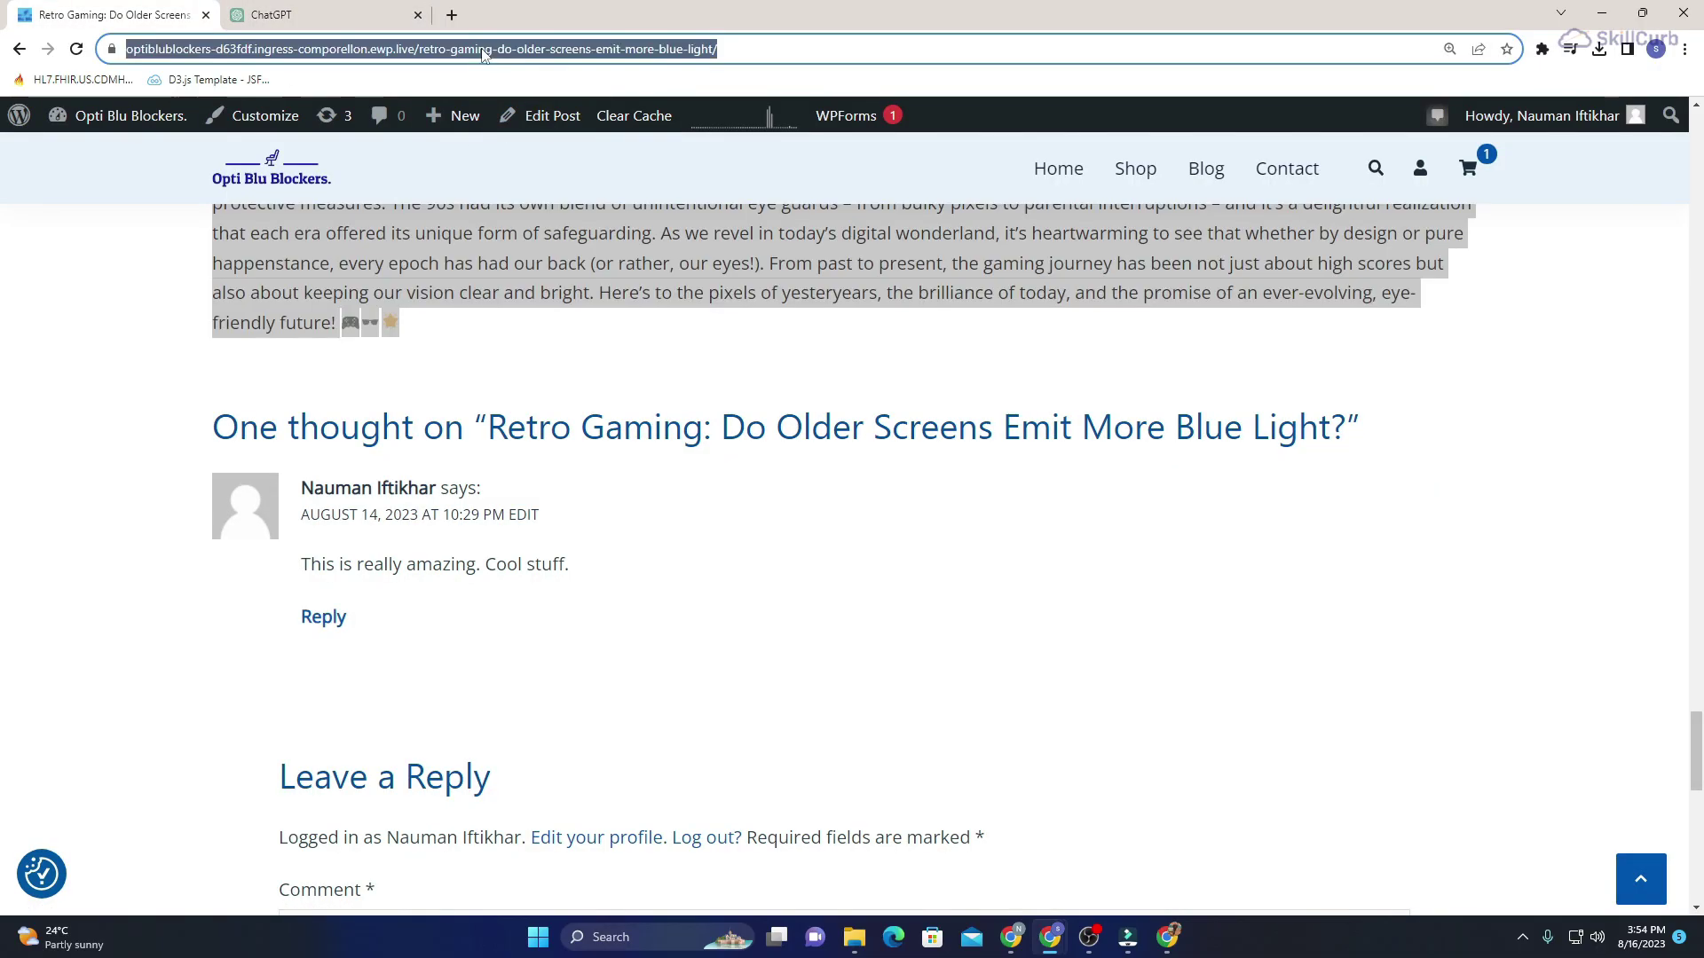
pyautogui.click(1602, 12)
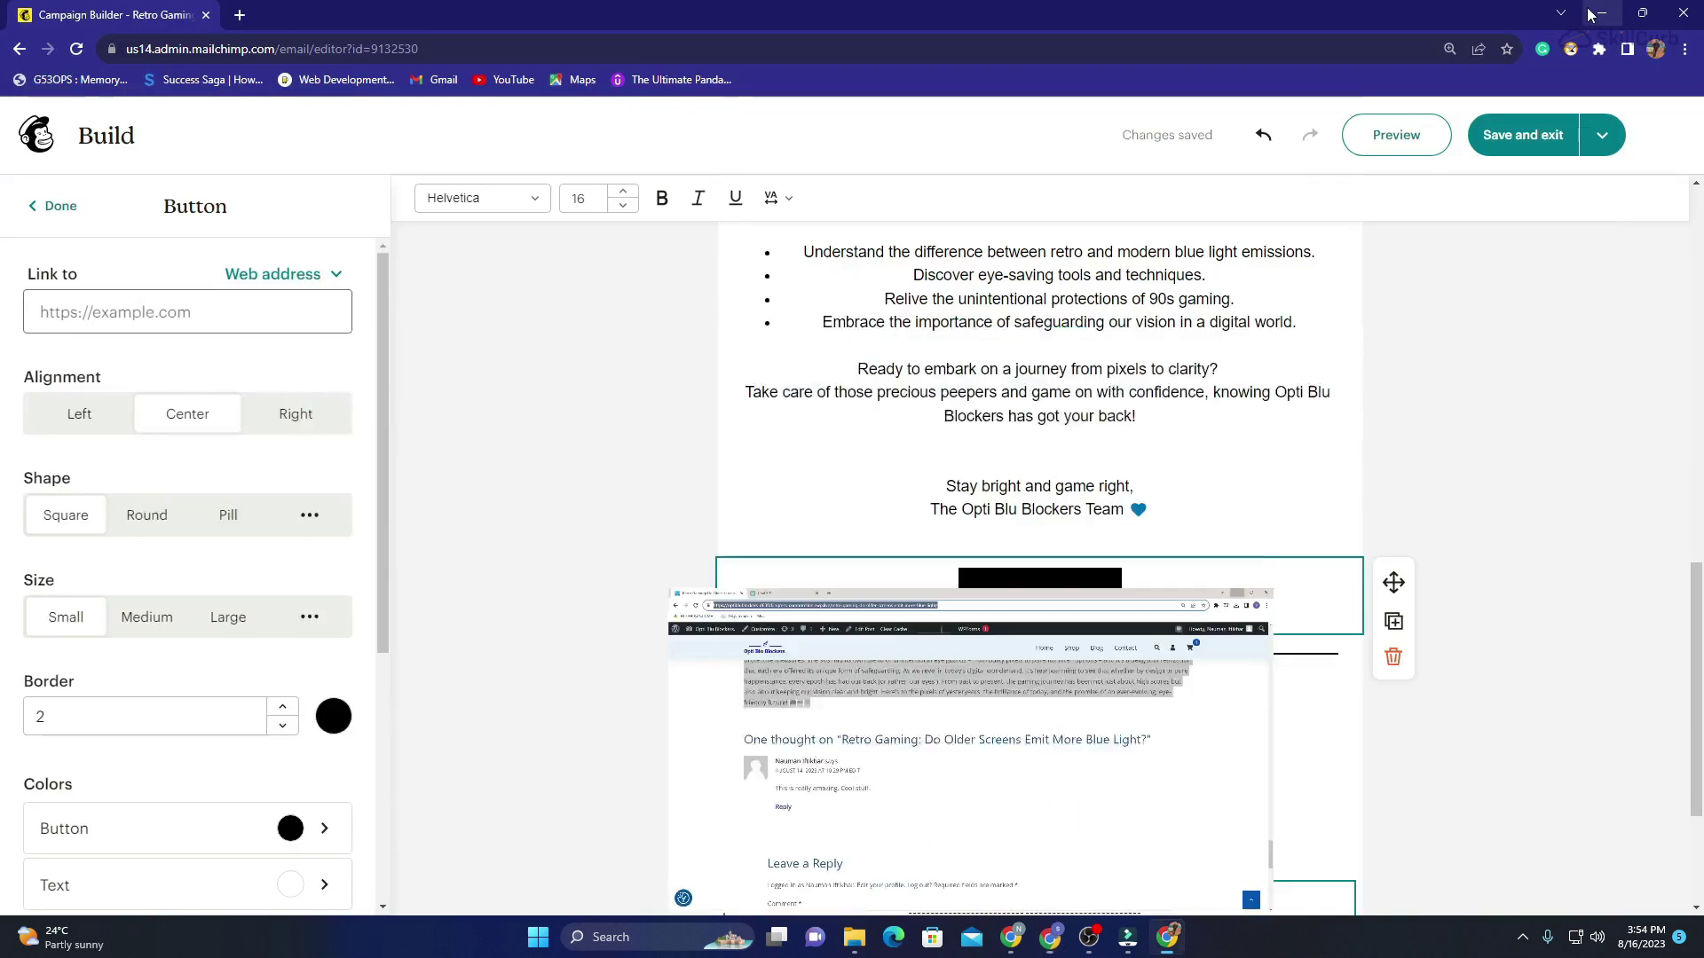
pyautogui.click(245, 305)
pyautogui.hotkey('ctrl', 'v')
# Replace the 'Add button text' label with 'Read More'.
pyautogui.scroll(-5, 248, 355)
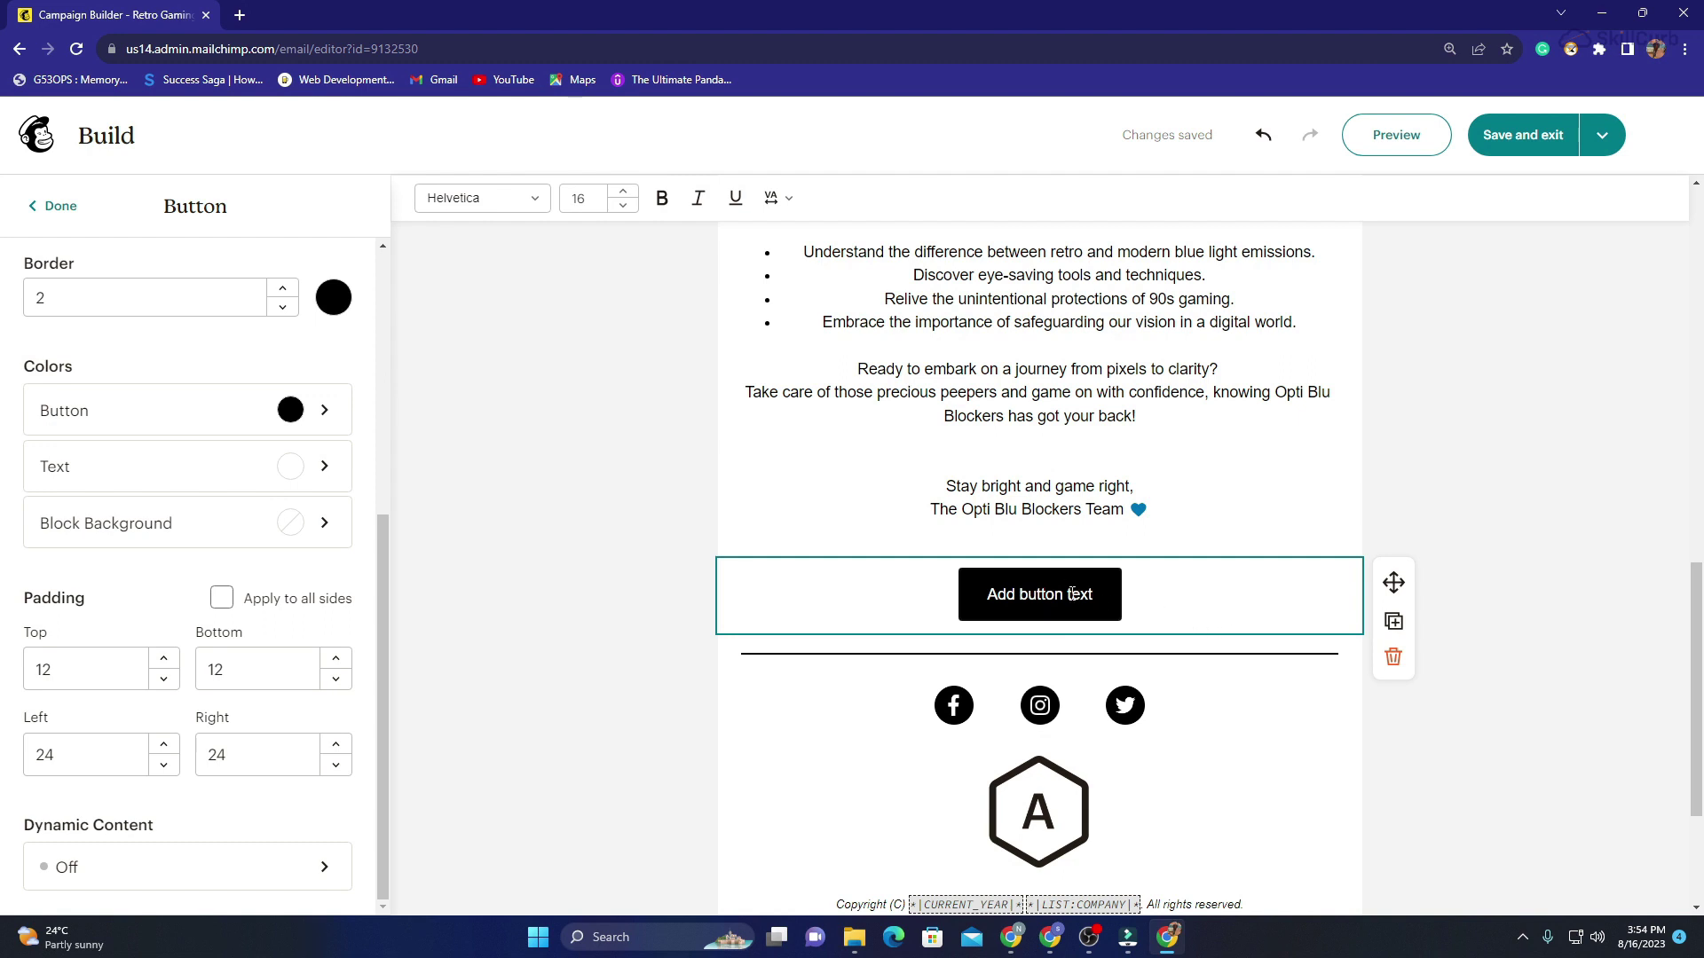
pyautogui.click(1103, 600)
pyautogui.press('BackSpace')
pyautogui.hotkey('ctrl', 'a')
pyautogui.press('BackSpace')
pyautogui.write('Re')
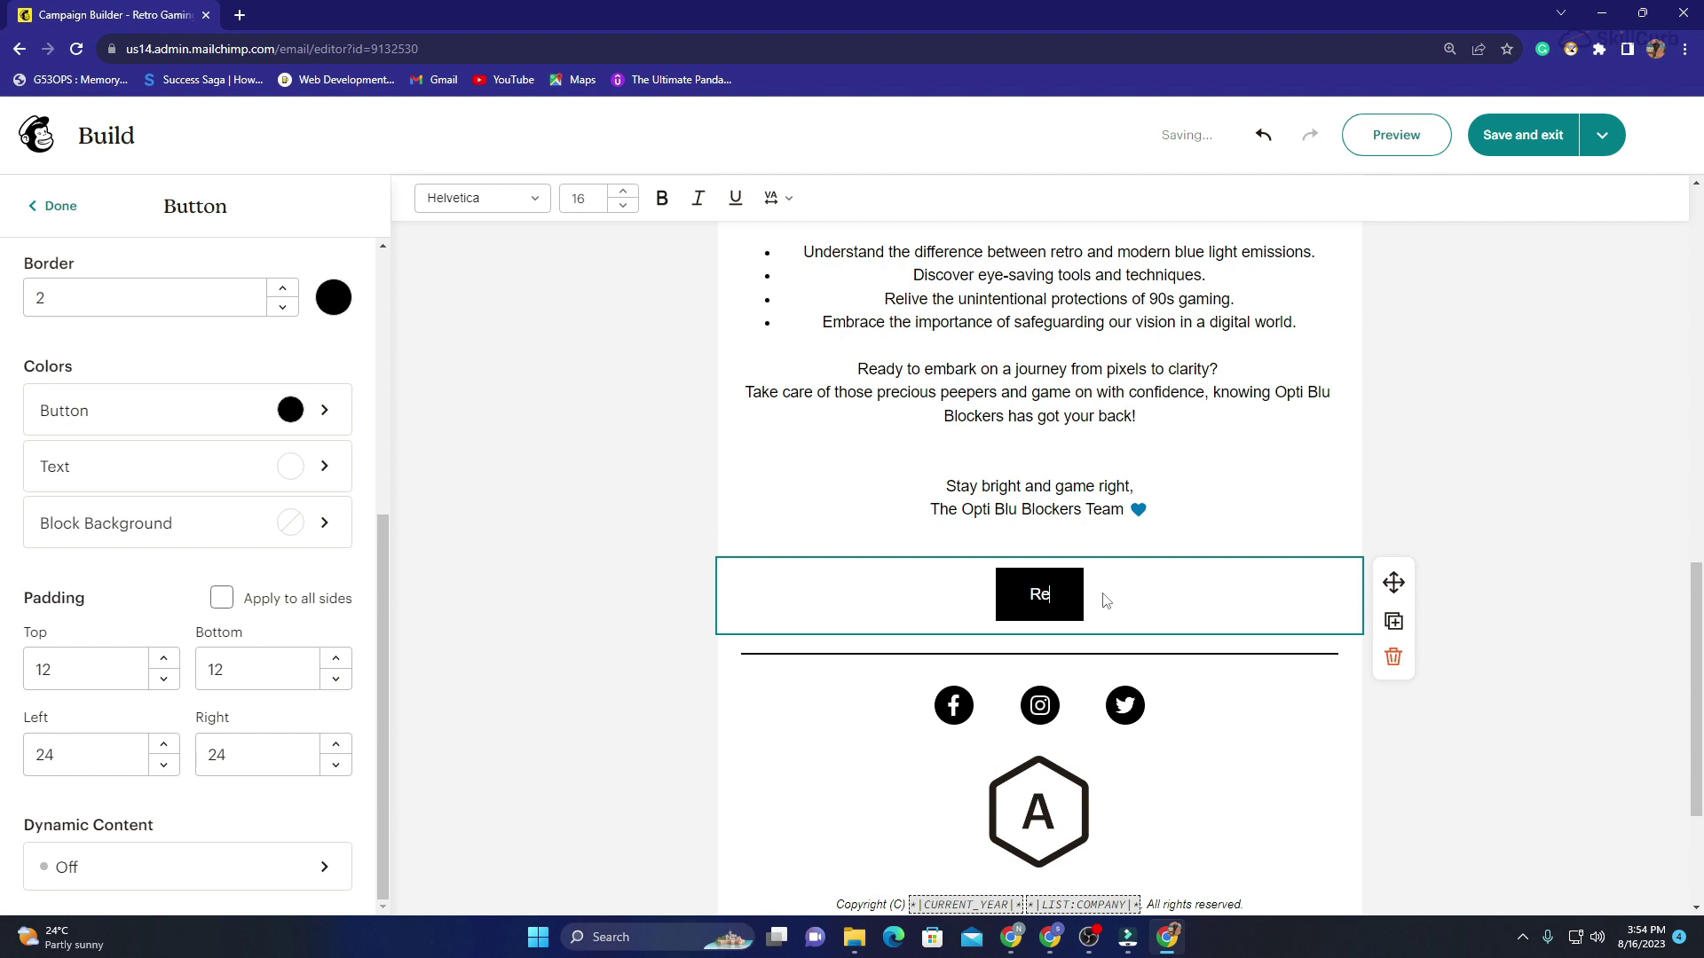
pyautogui.write('ad More')
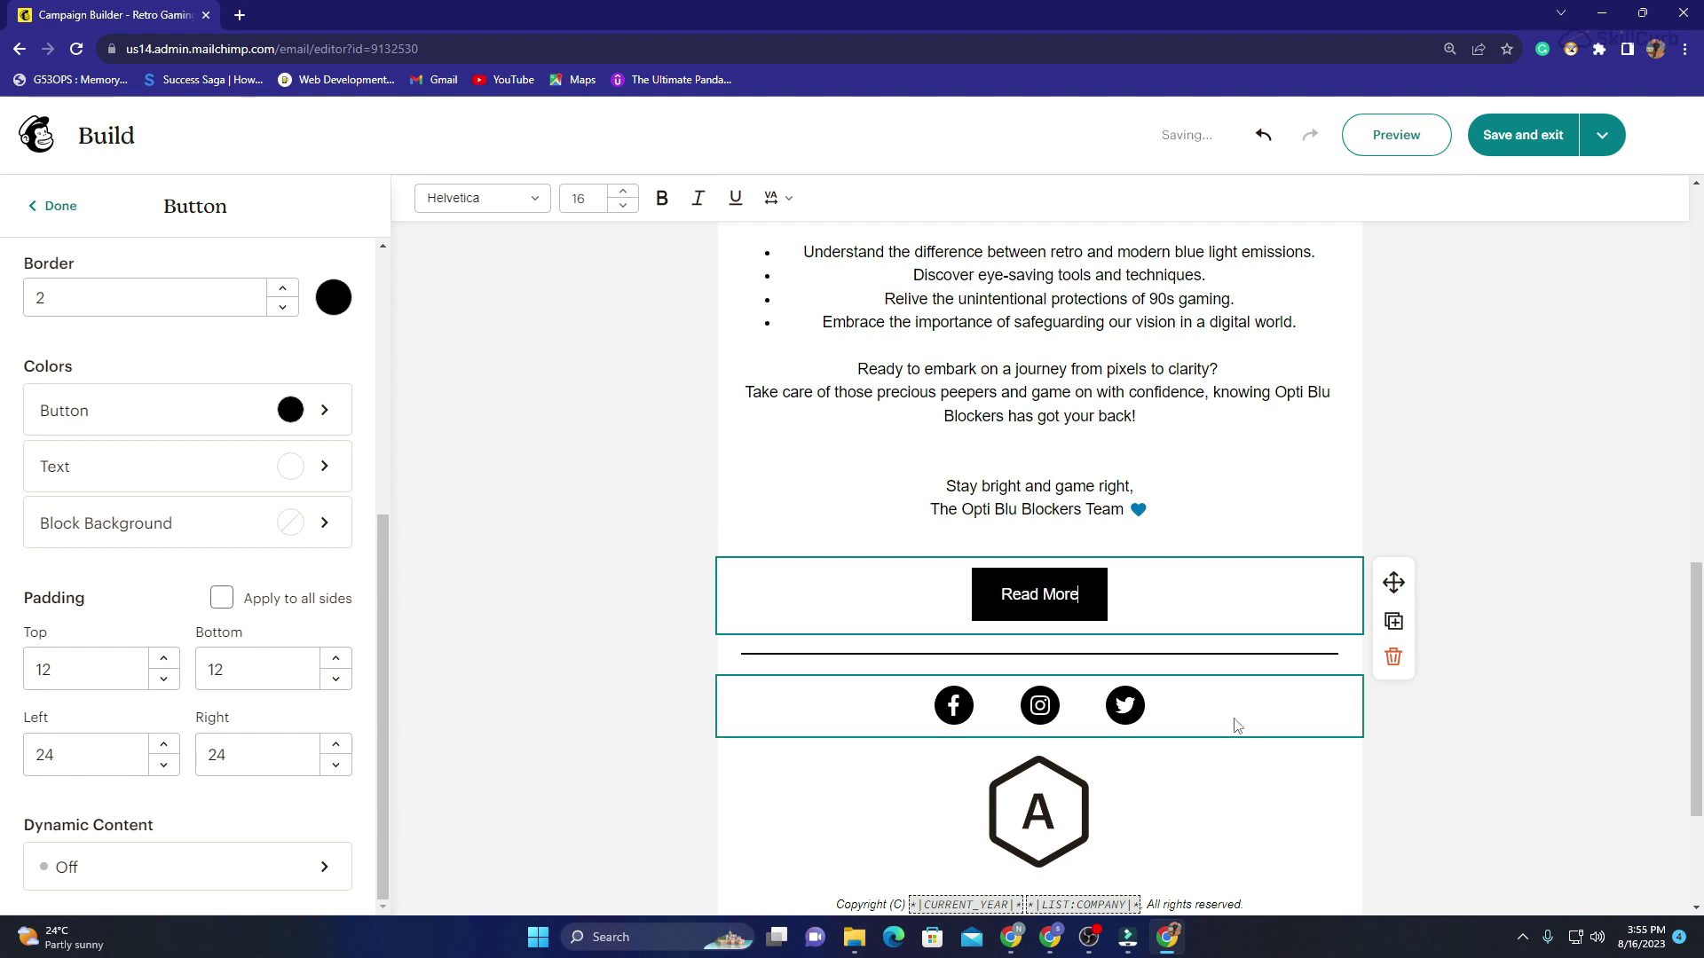
# Delete the social media icons block from the email footer.
pyautogui.click(1228, 726)
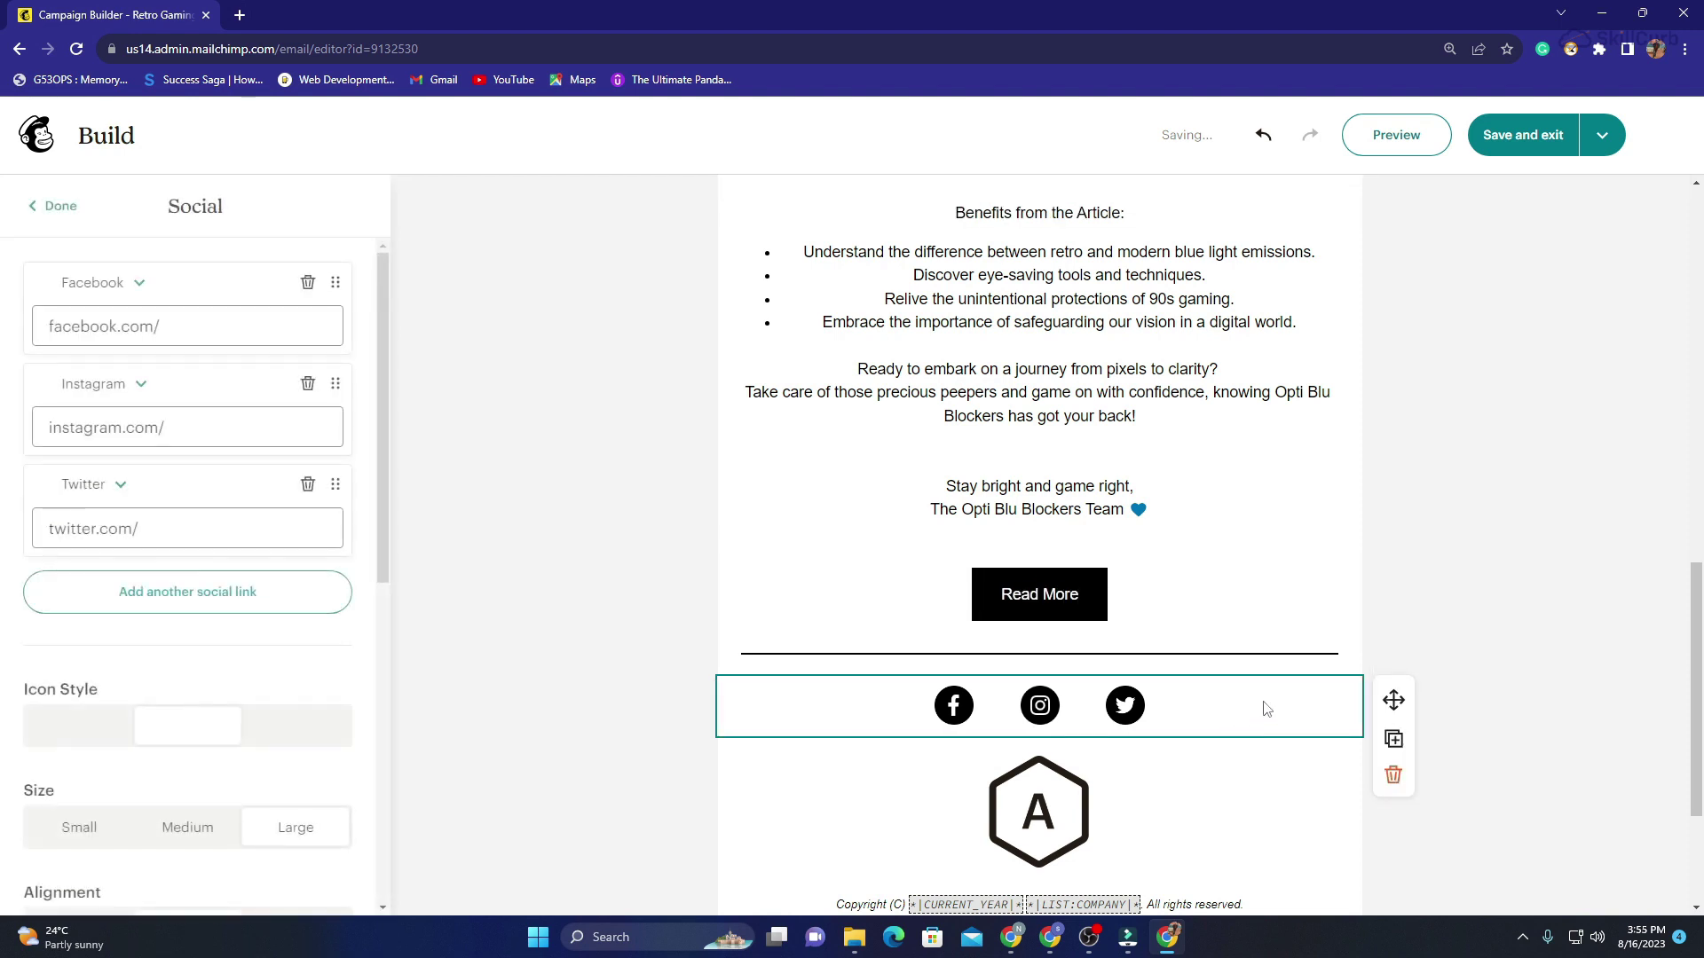
pyautogui.click(1394, 777)
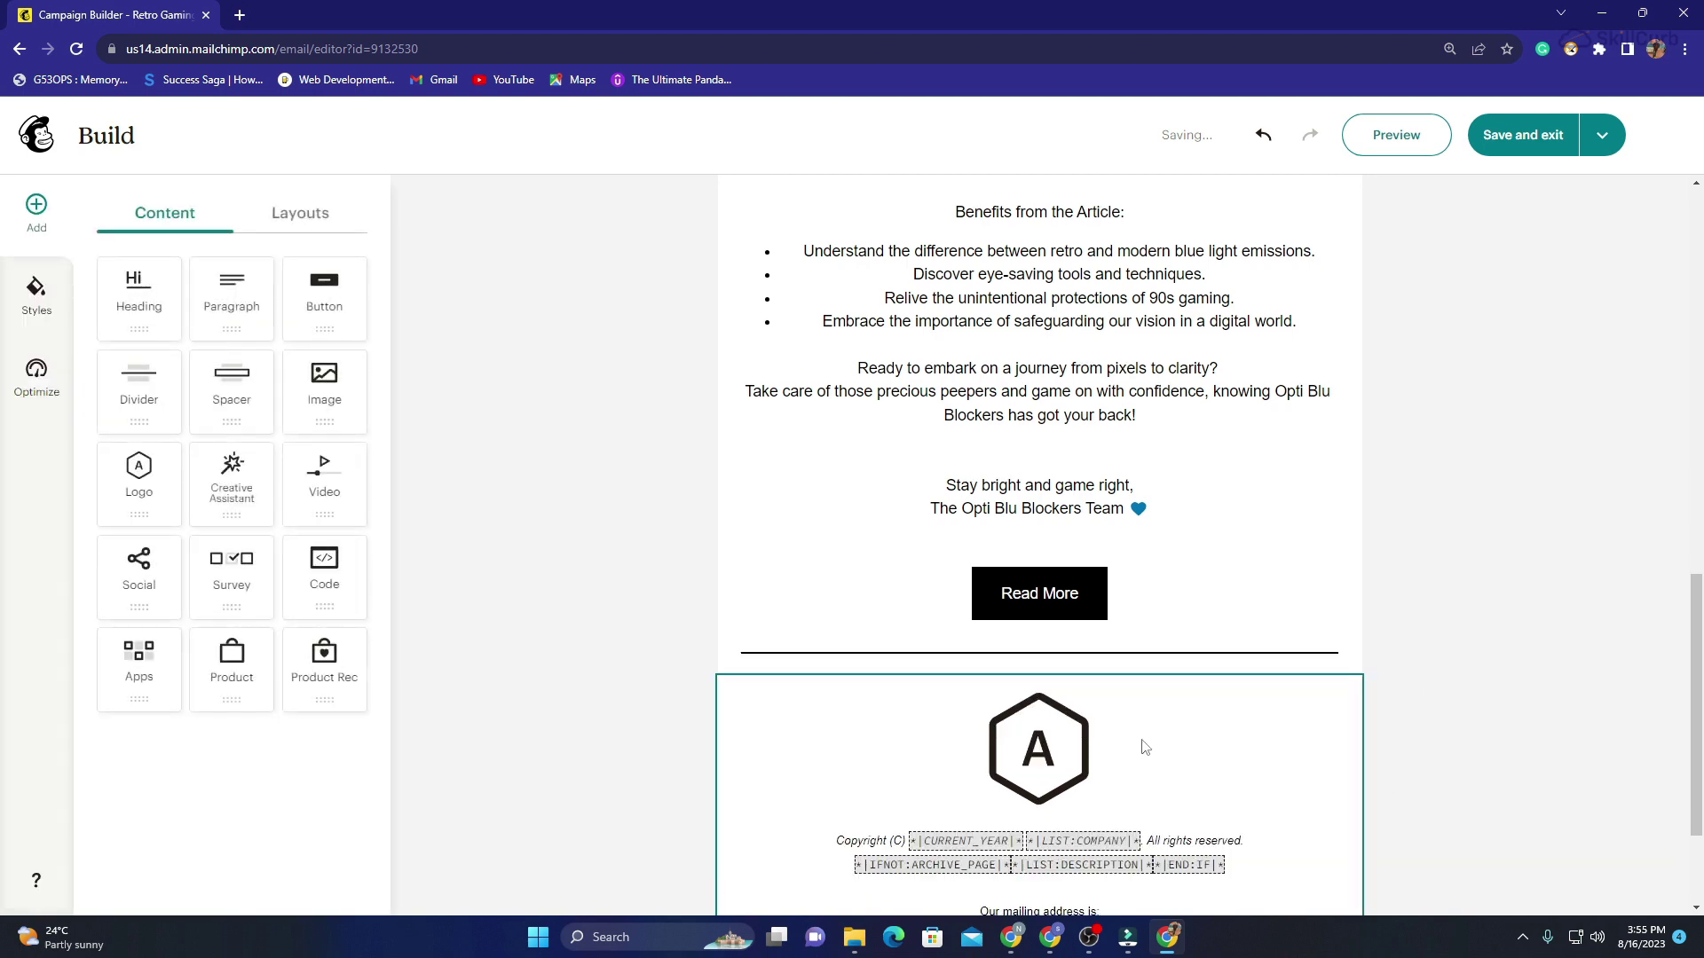
pyautogui.scroll(-2, 1081, 604)
# Select the footer logo block and go back in the WordPress site to find the logo.
pyautogui.click(1080, 595)
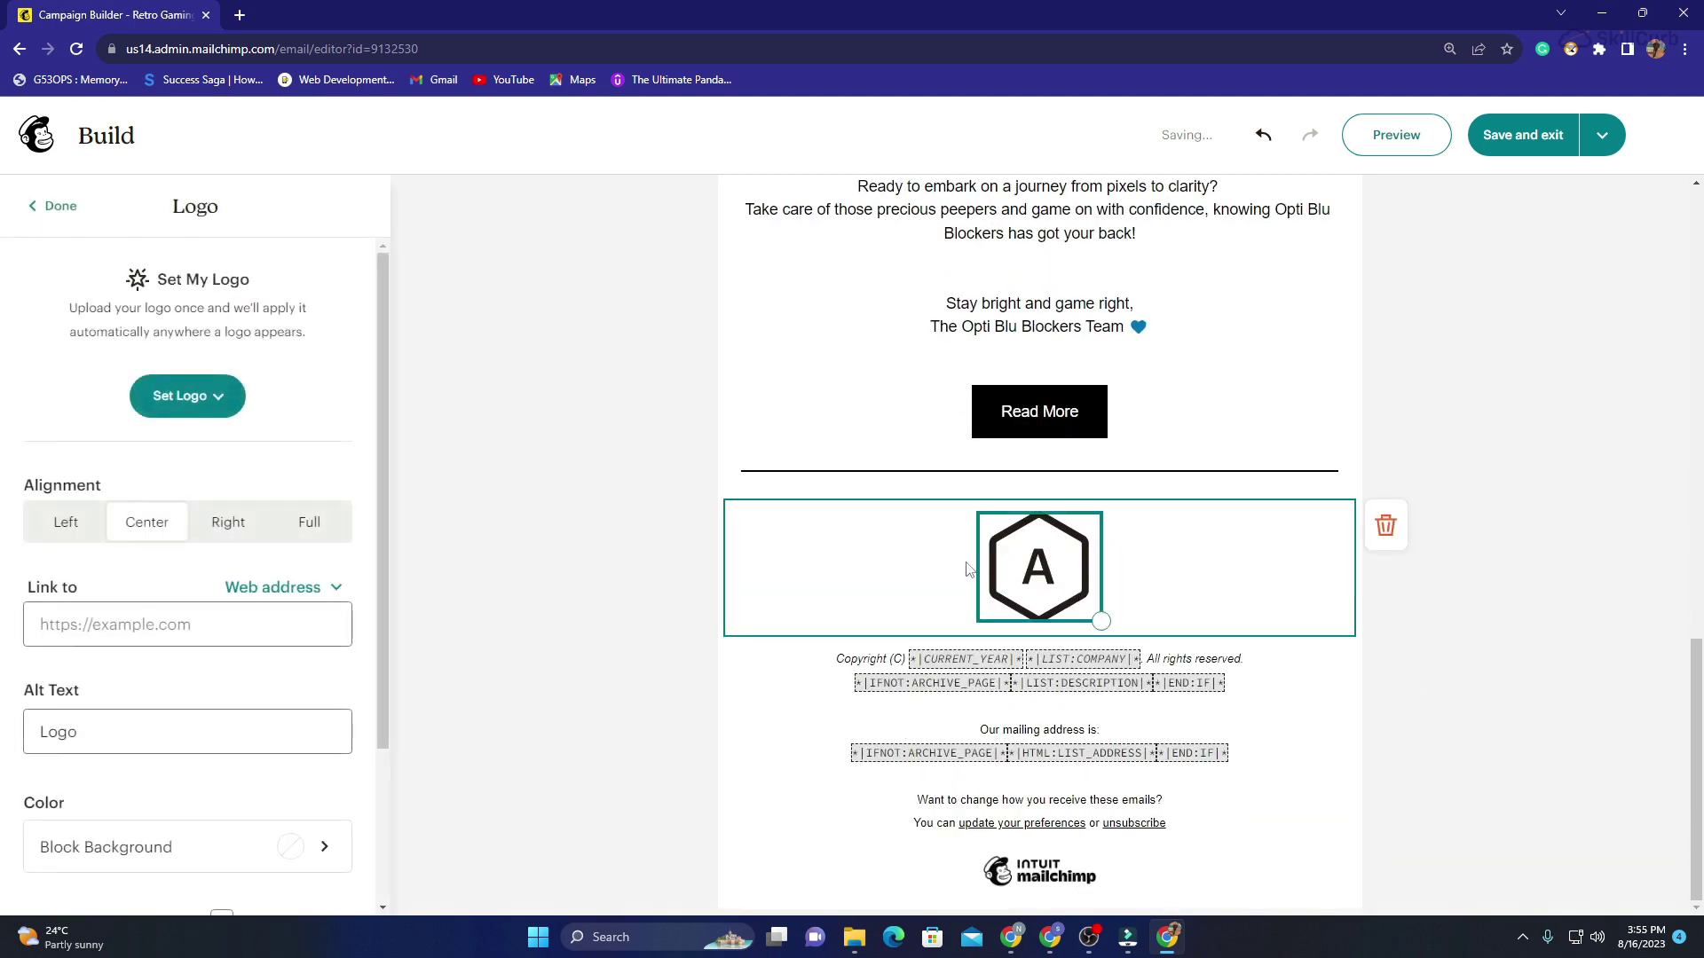
pyautogui.hotkey('alt', 'Tab')
pyautogui.moveTo(835, 896); pyautogui.dragTo(623, 253)
pyautogui.hotkey('alt', 'Left')
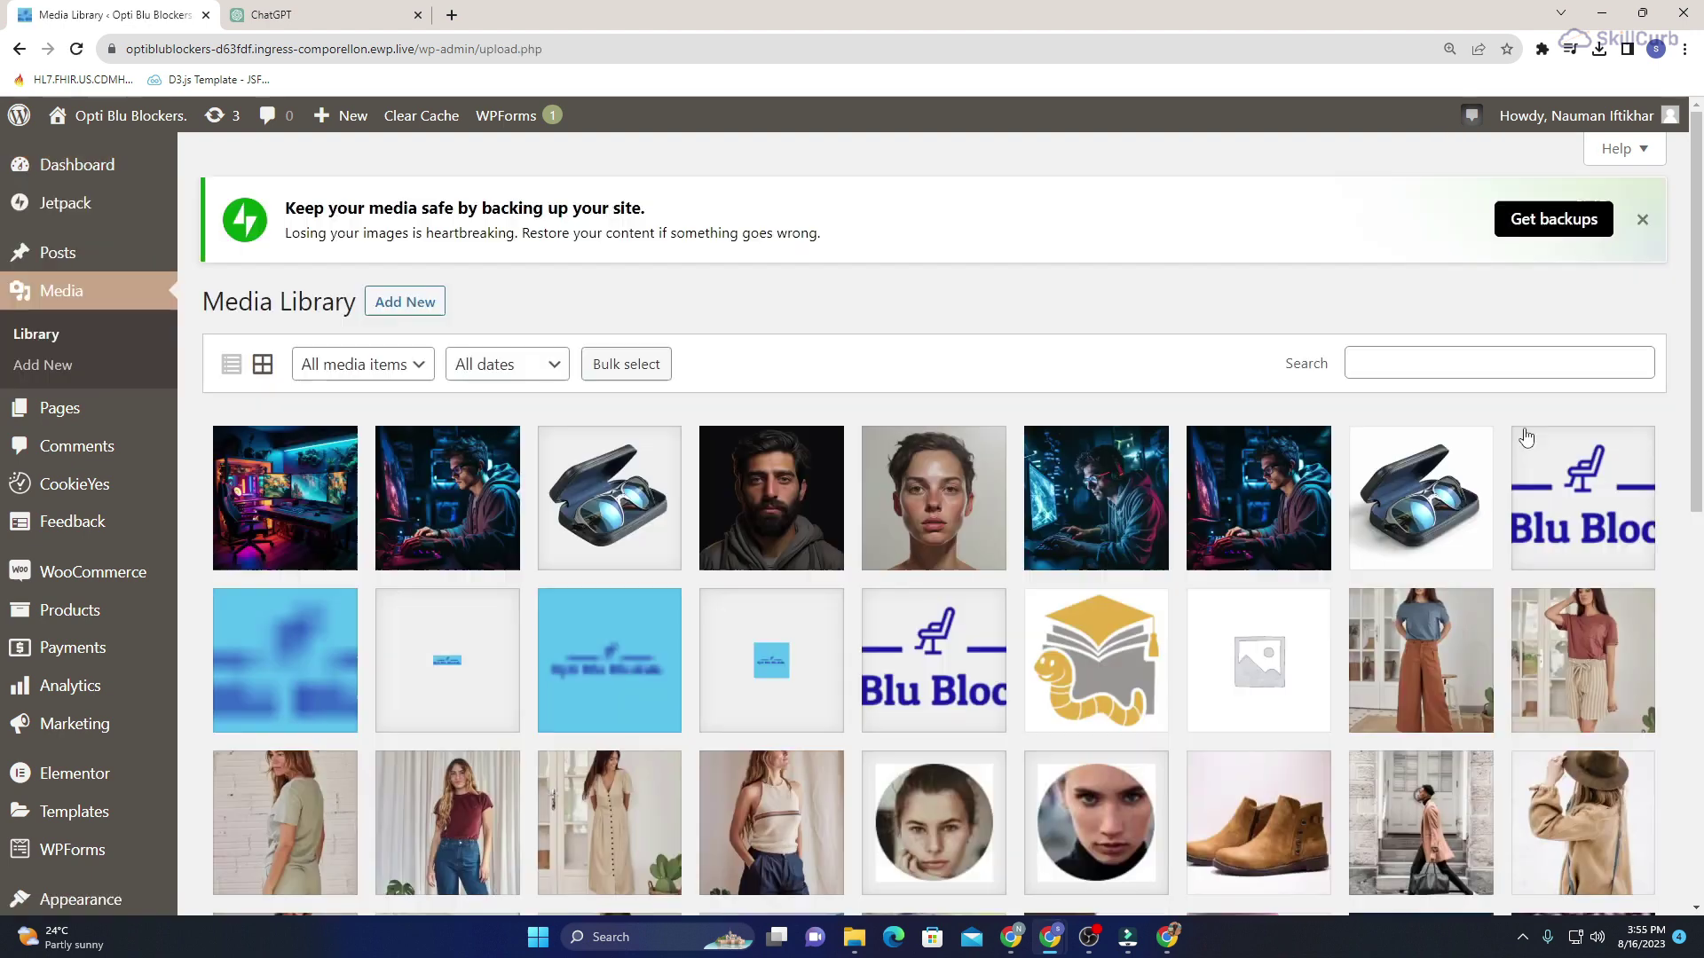
# Download logo_transparent-1.png from the WordPress Media Library and return to Mailchimp.
pyautogui.click(1542, 484)
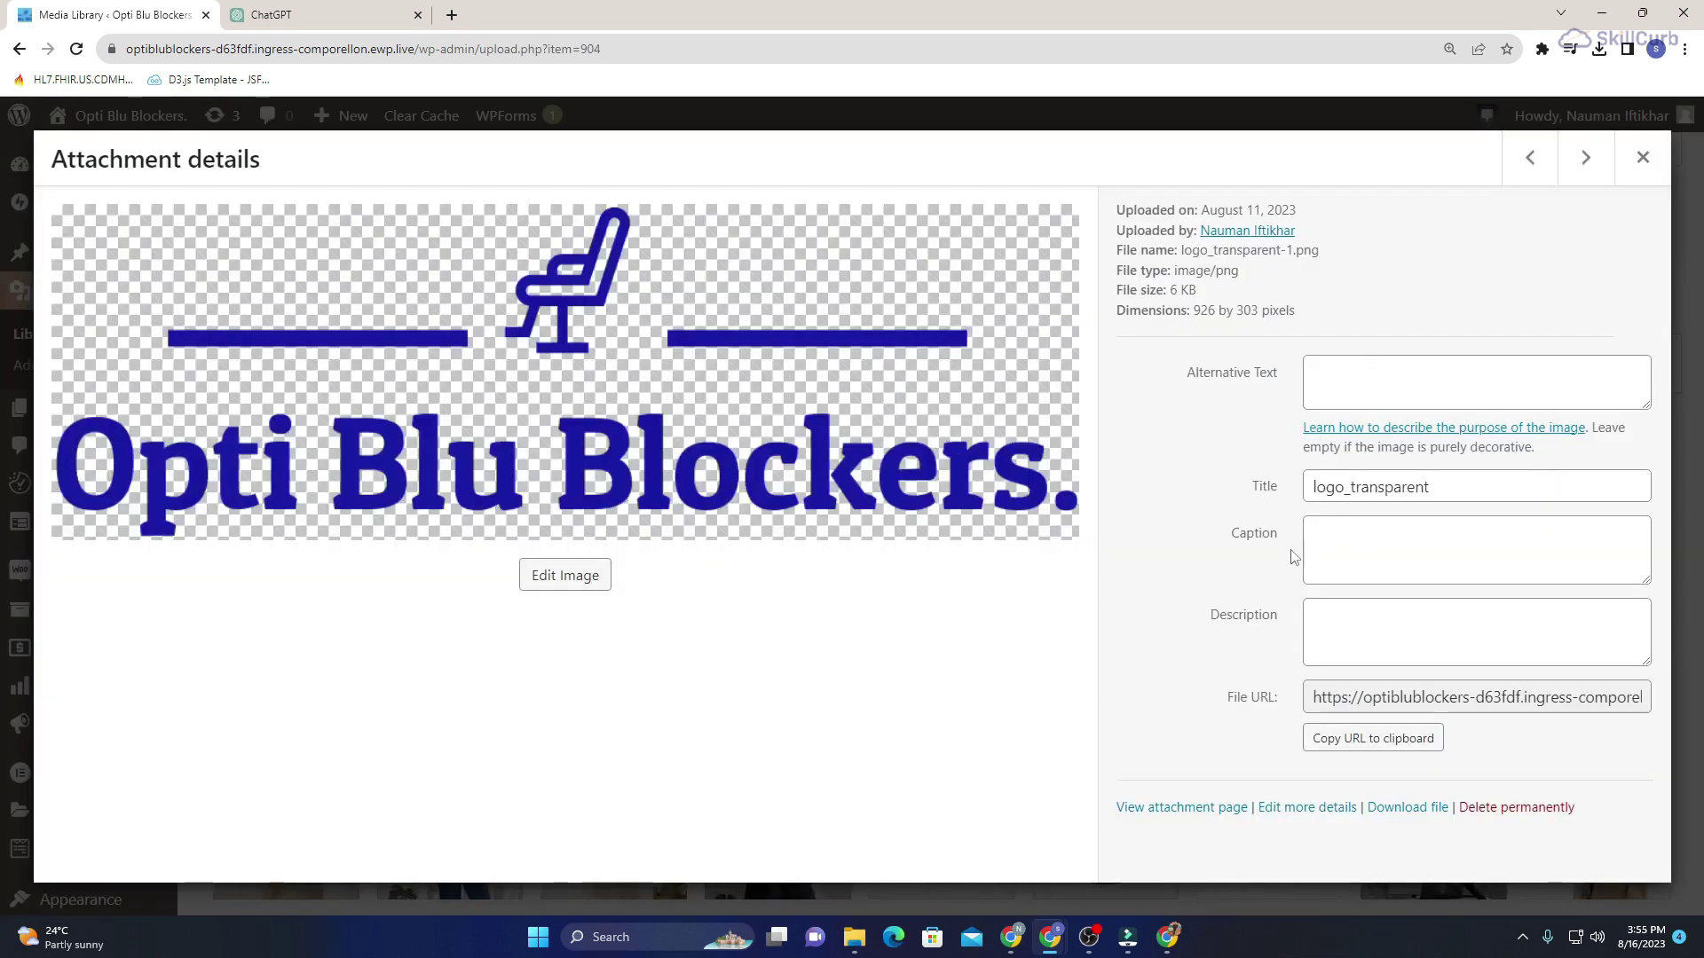
pyautogui.click(1405, 807)
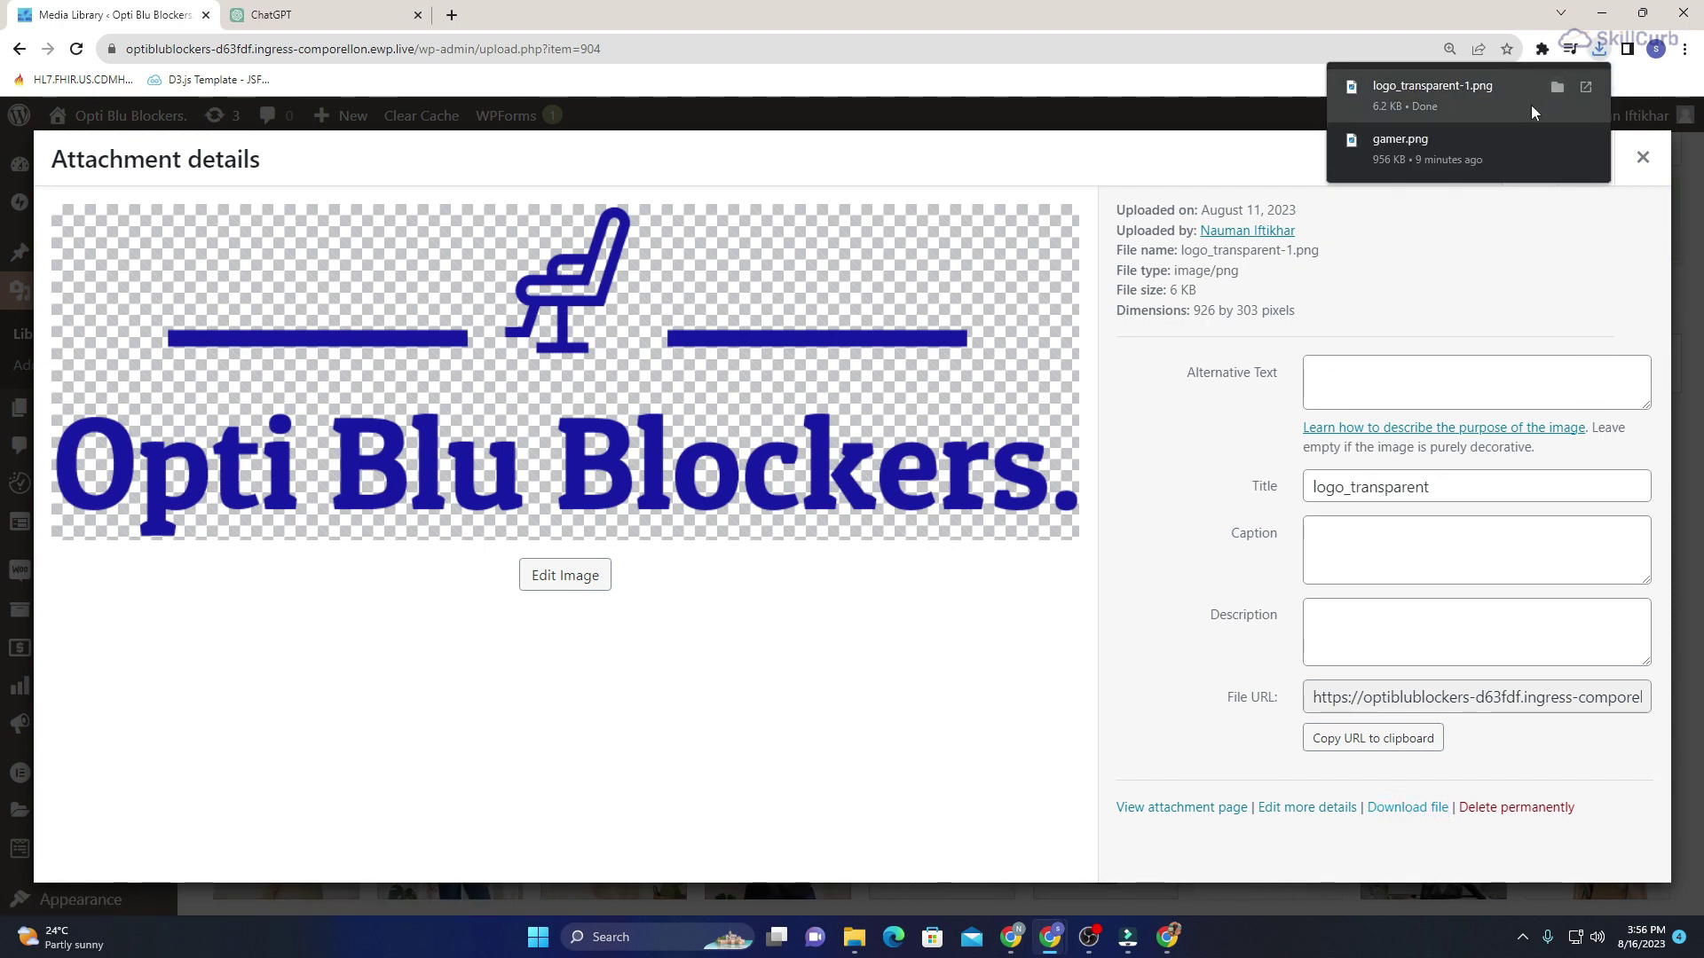
pyautogui.click(1183, 944)
# Upload logo_transparent-1.png from Downloads as the footer logo.
pyautogui.click(187, 396)
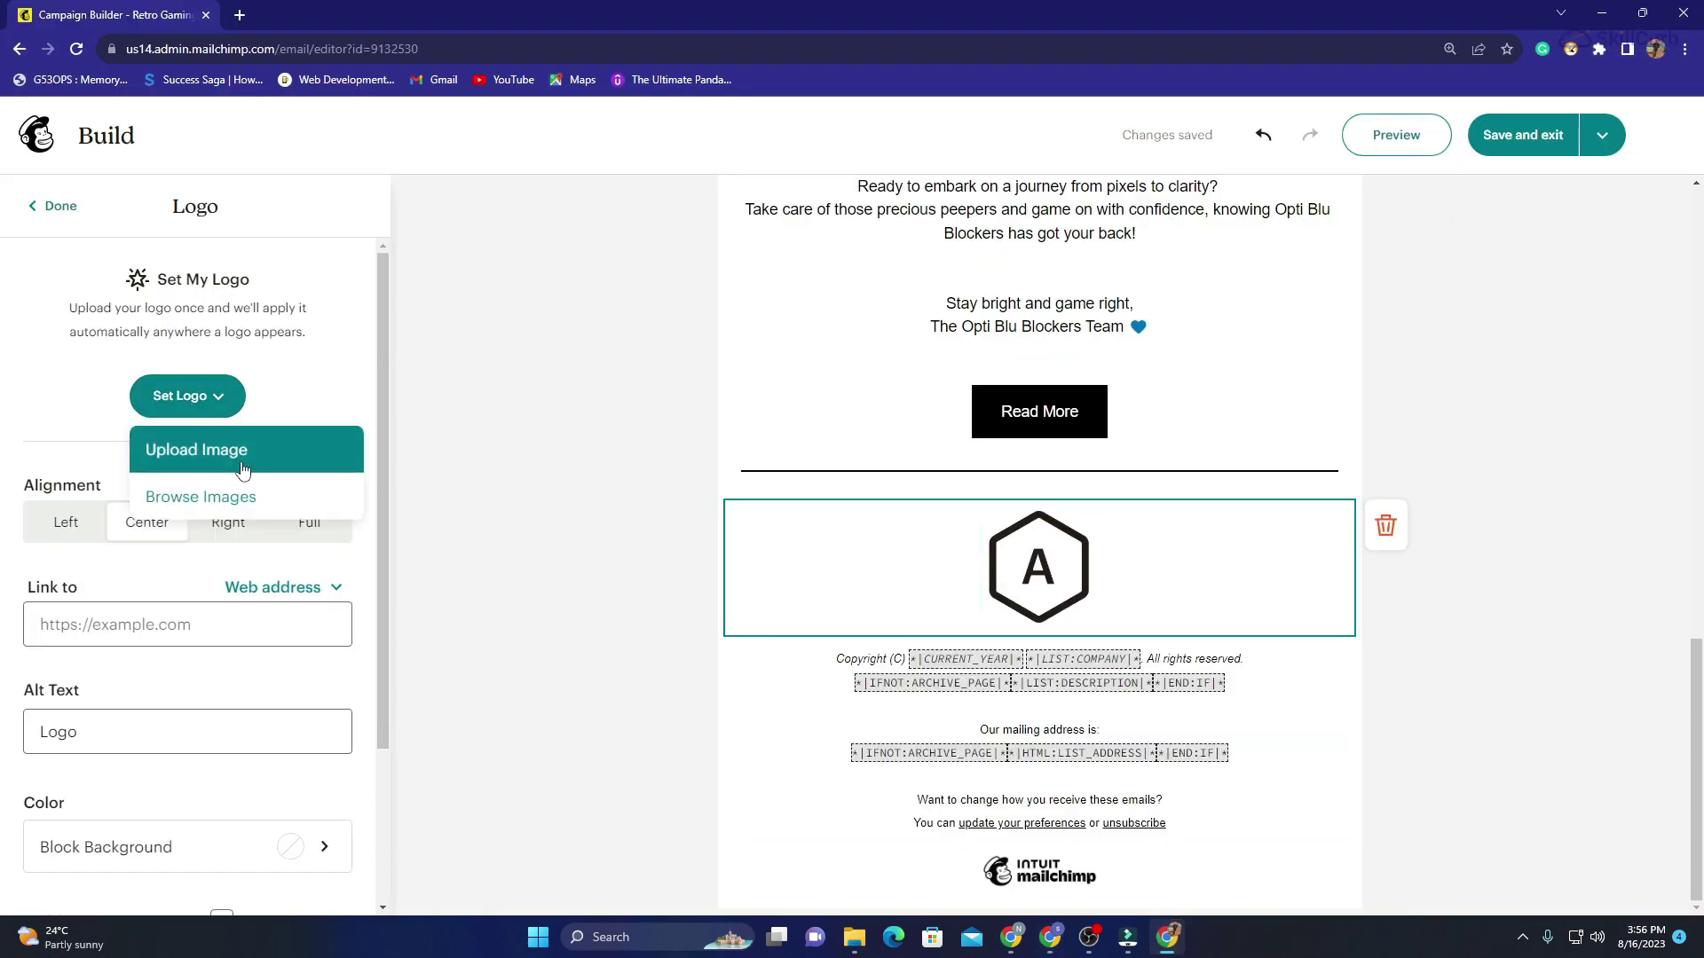
pyautogui.click(242, 460)
pyautogui.scroll(2, 728, 406)
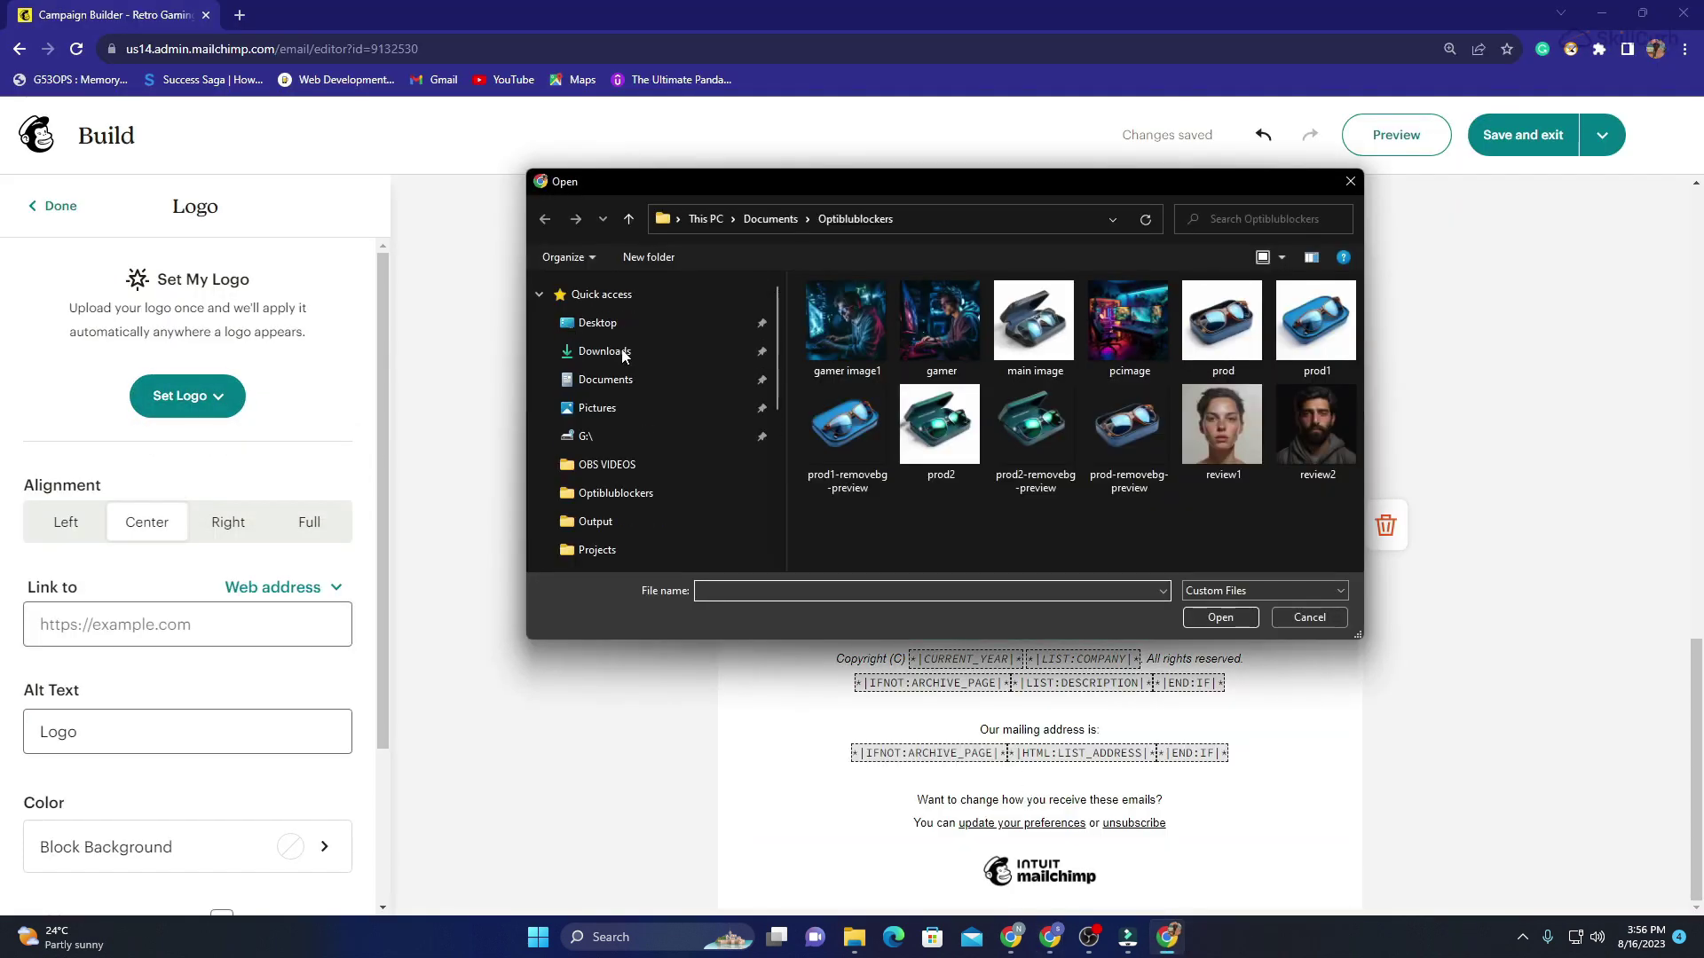
pyautogui.click(604, 351)
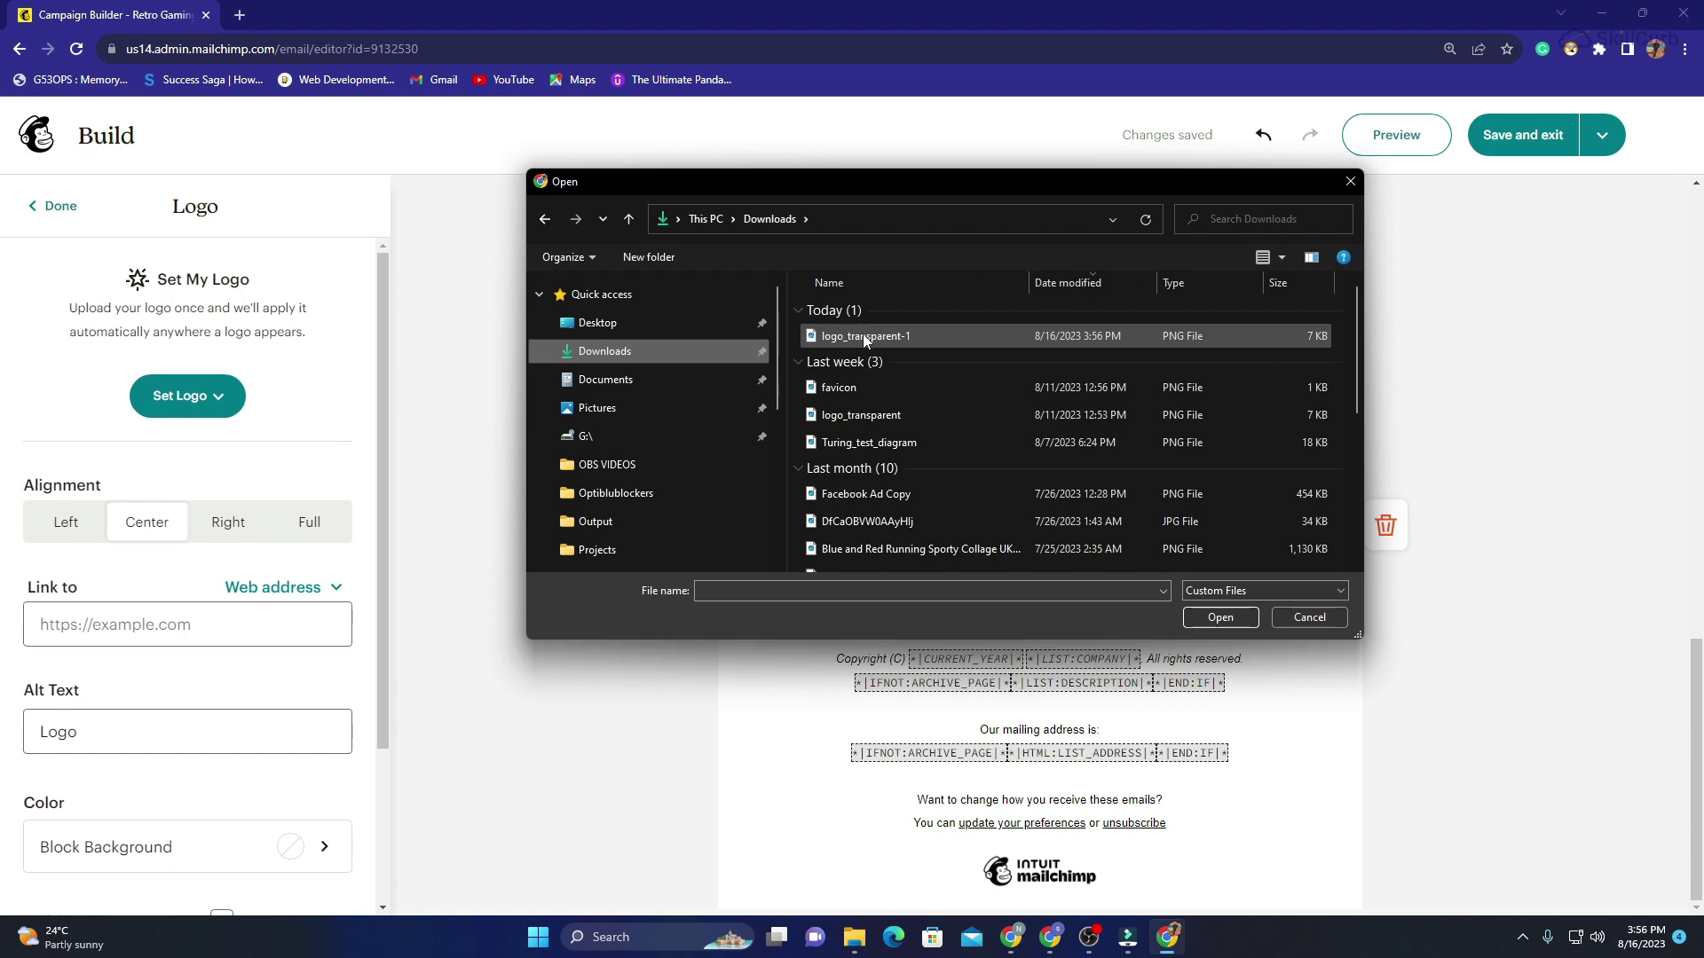
pyautogui.doubleClick(862, 334)
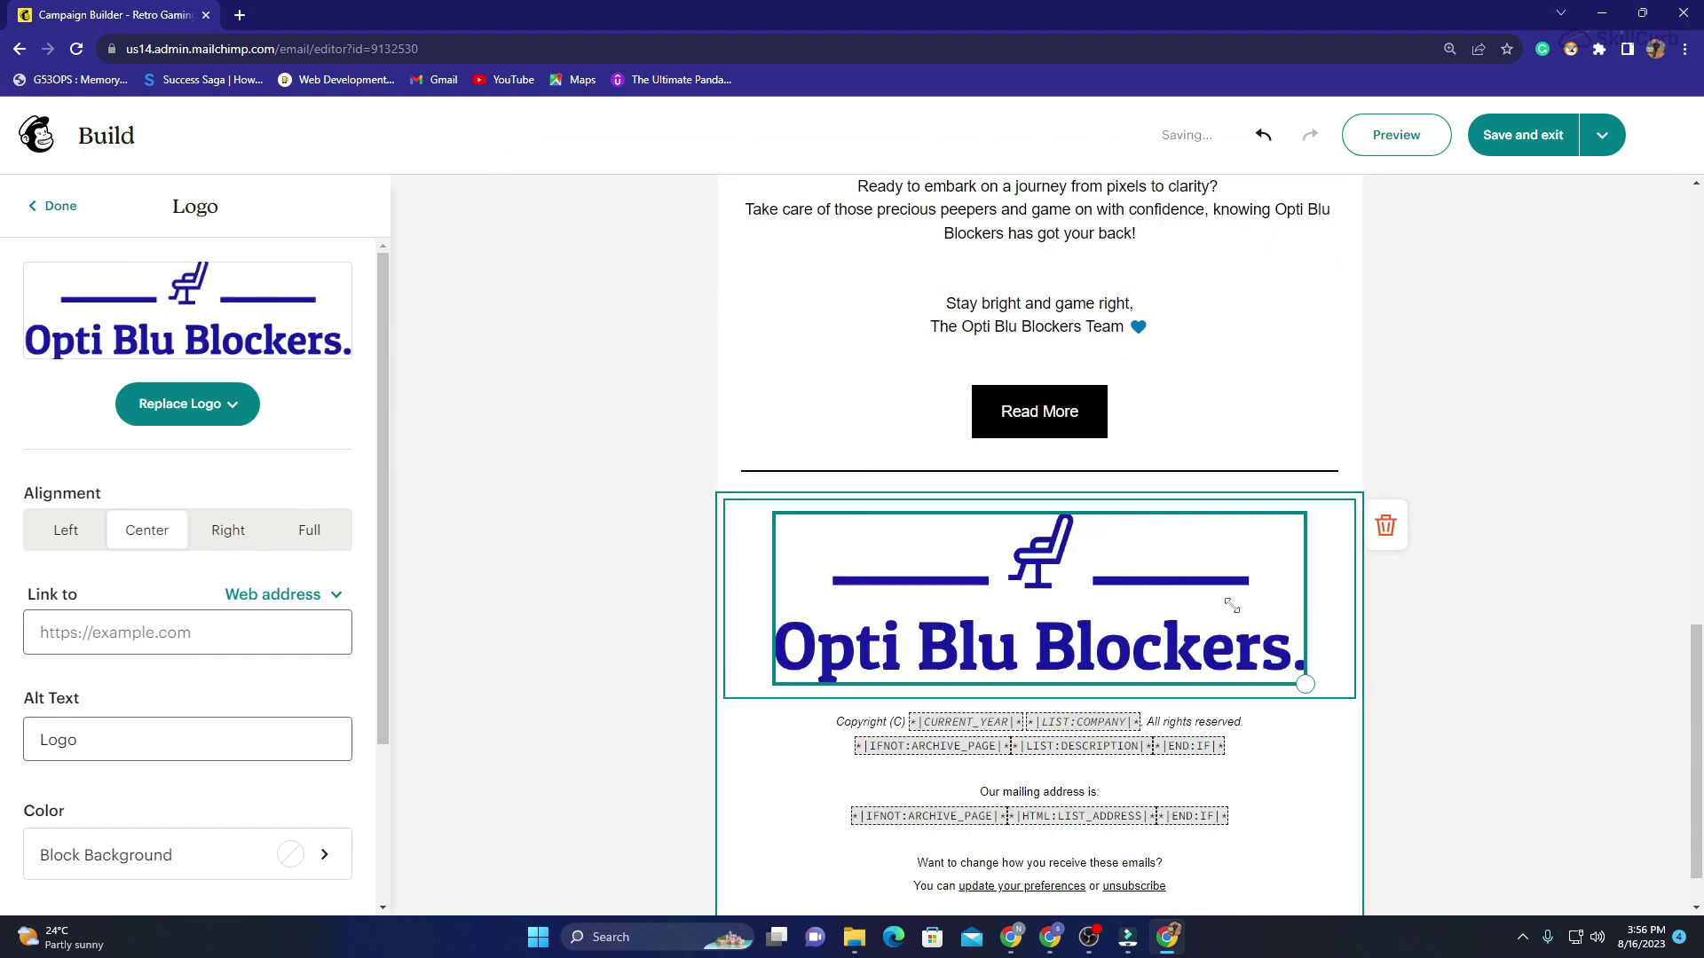
# Set the logo block's padding to 150 on all sides, then change it to 100.
pyautogui.scroll(-3, 152, 723)
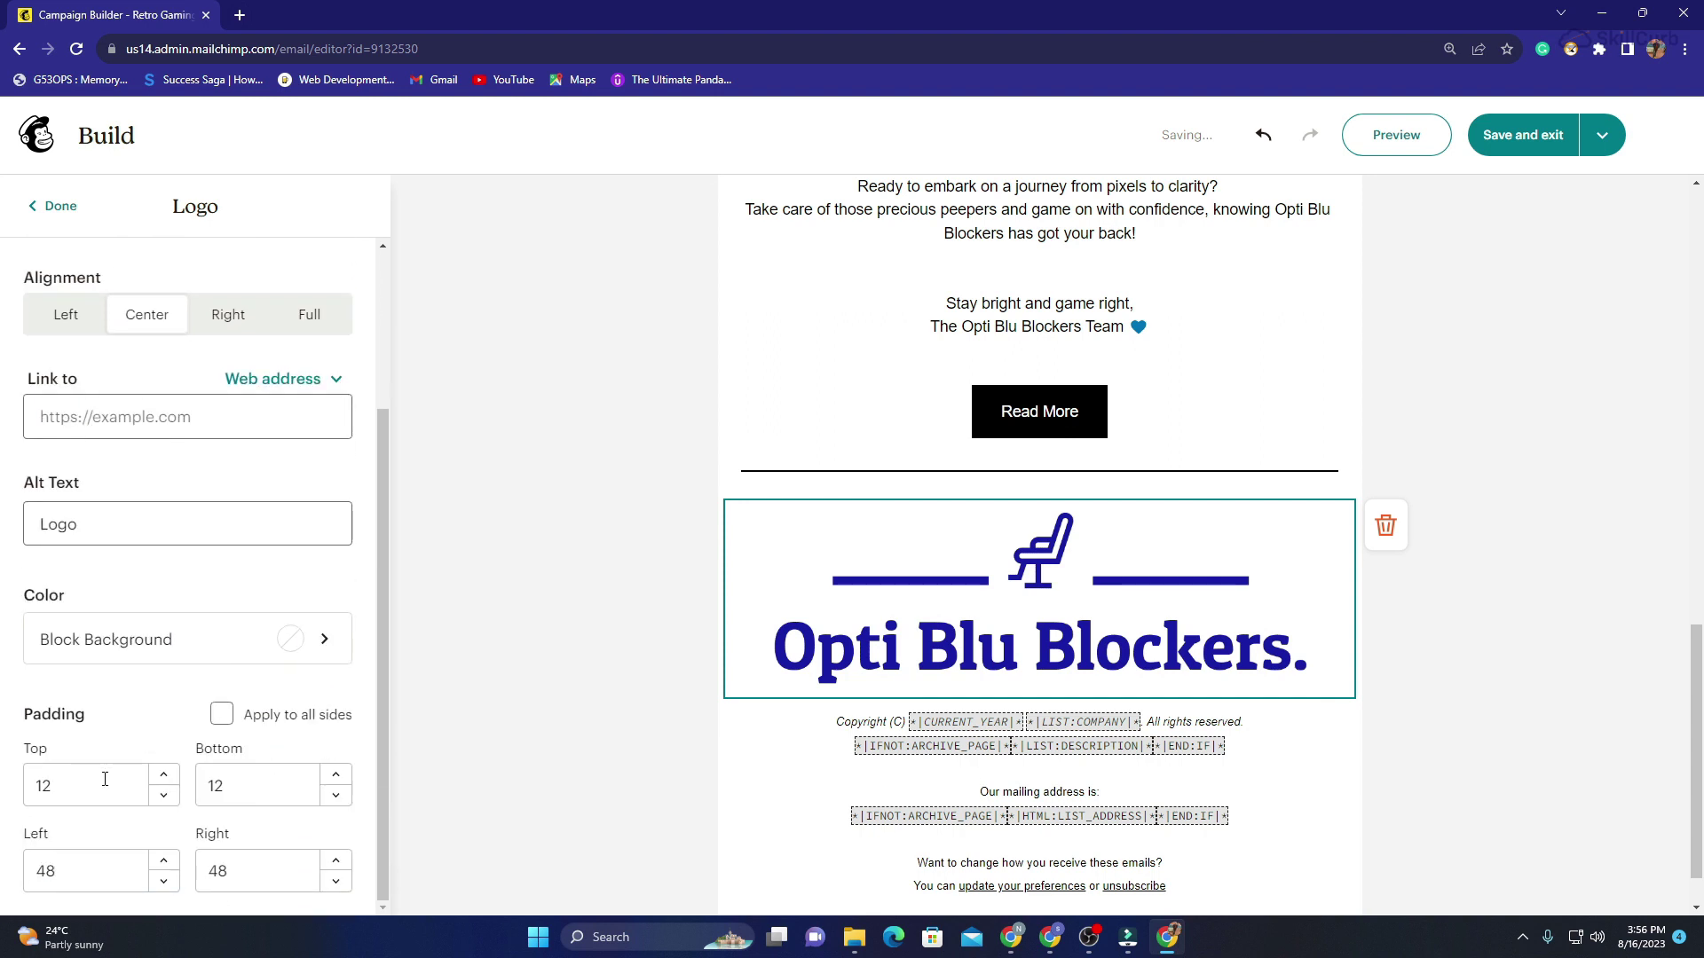
pyautogui.click(105, 779)
pyautogui.click(222, 715)
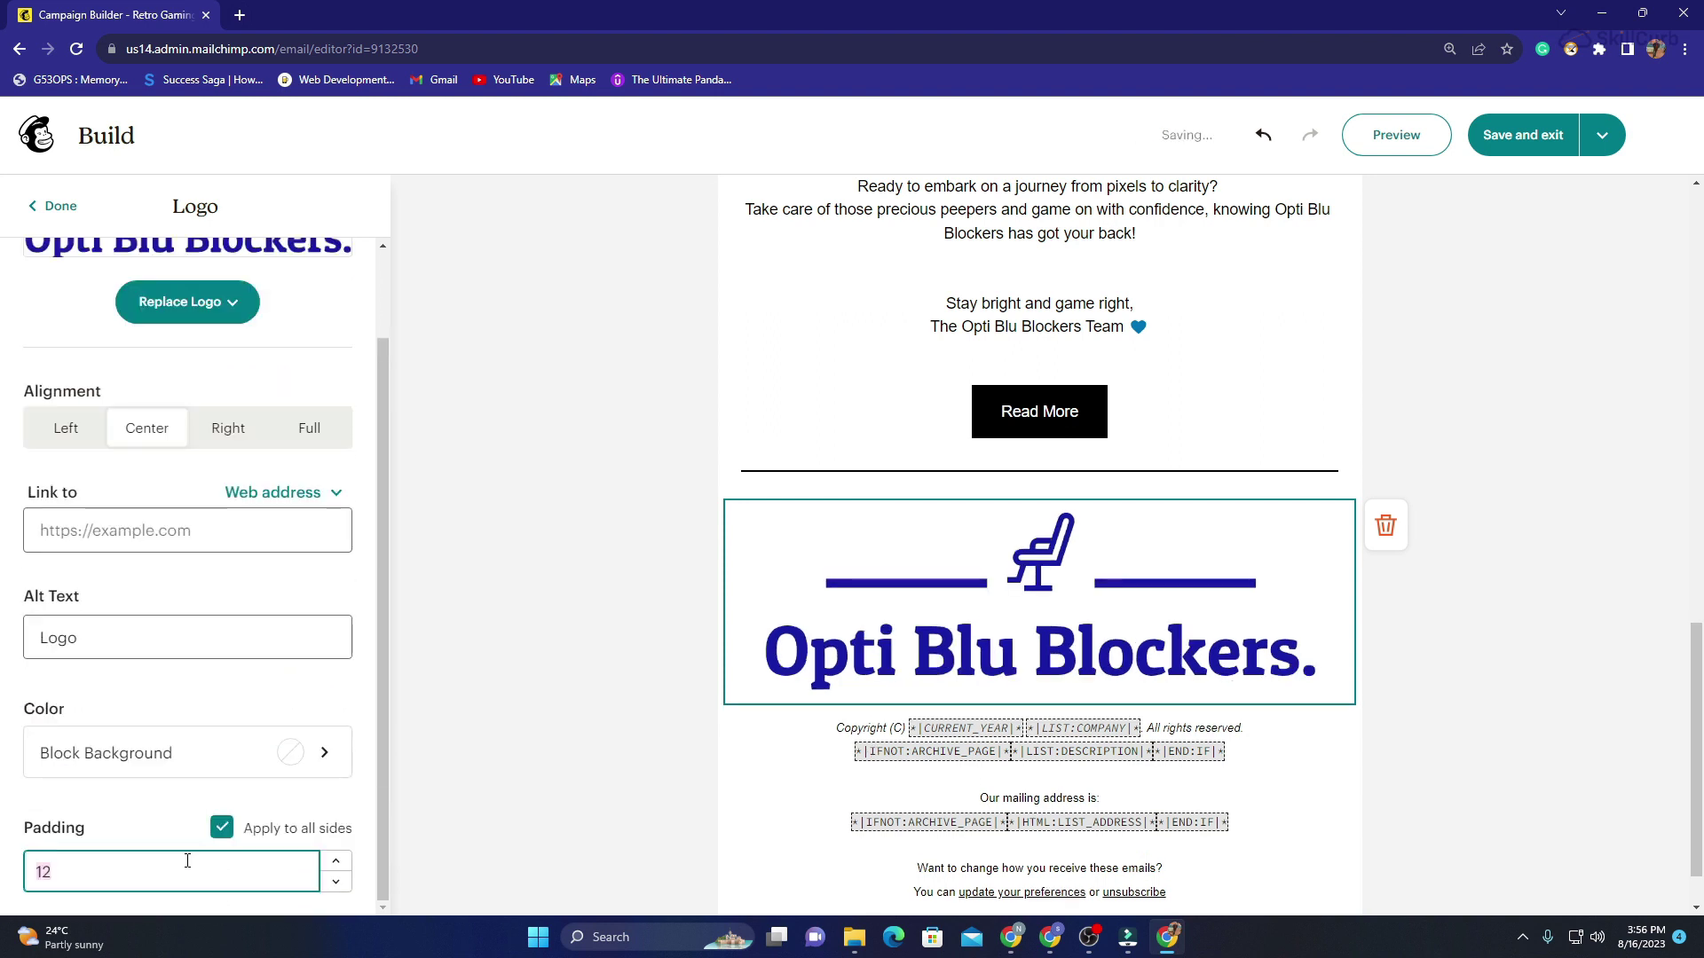
pyautogui.write('150')
pyautogui.click(12, 798)
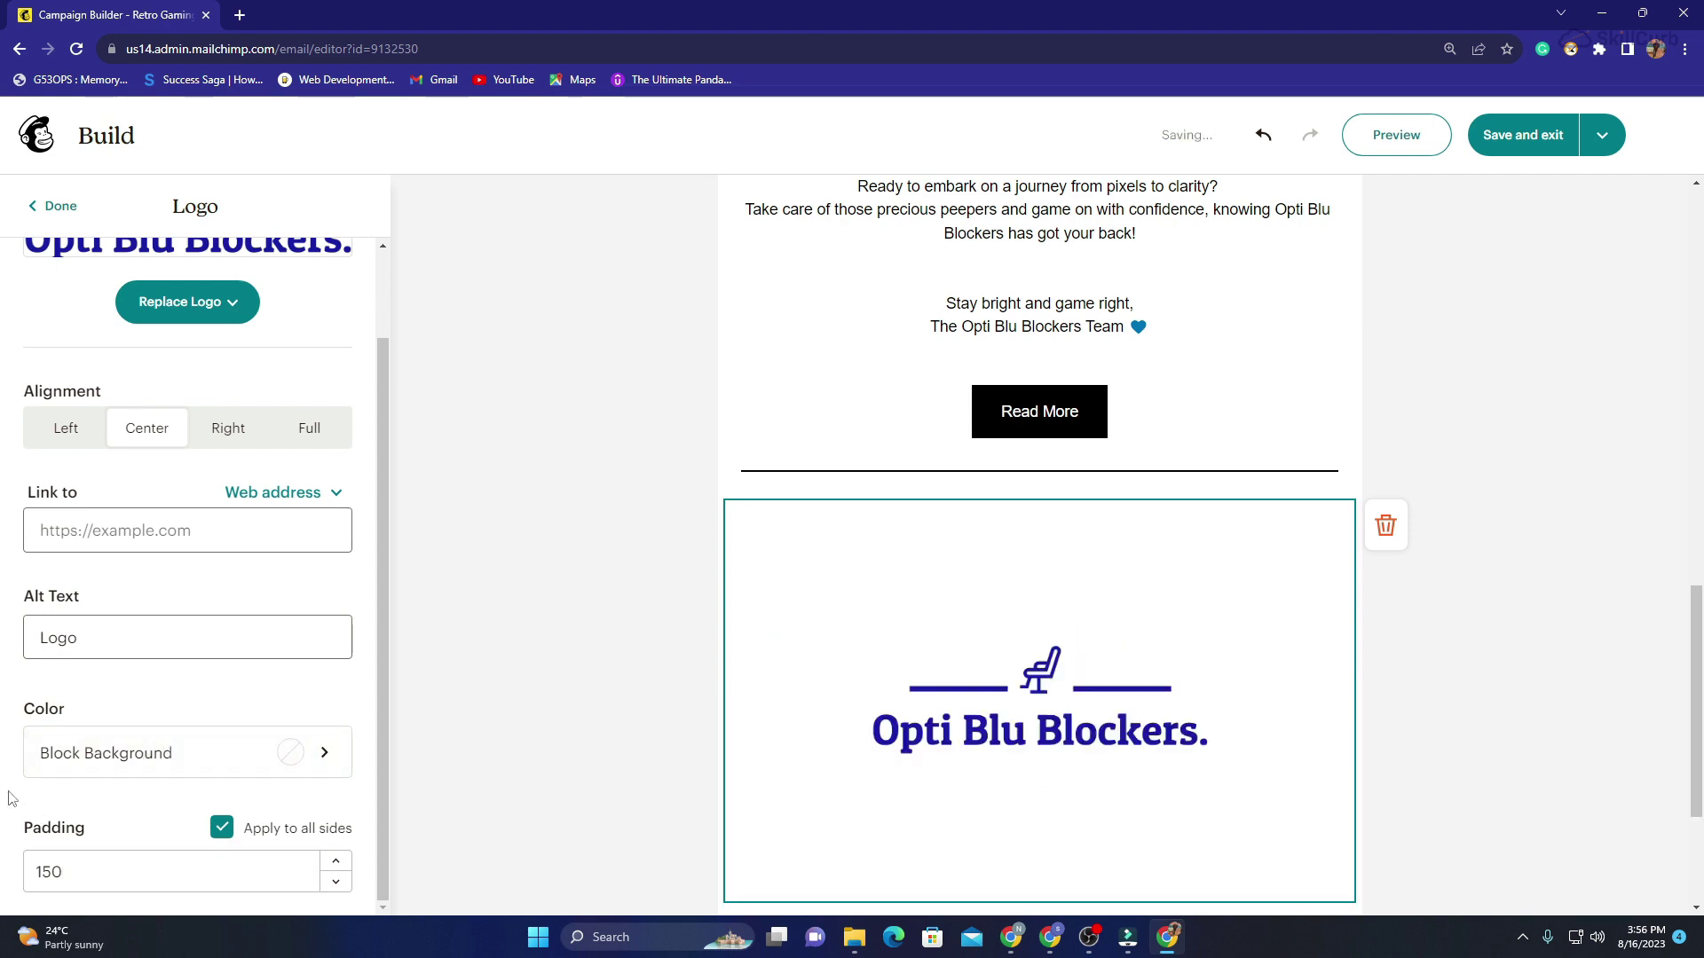
pyautogui.doubleClick(208, 875)
pyautogui.write('100')
# Open the footer text and select the CURRENT_YEAR and list description merge tags.
pyautogui.scroll(6, 725, 721)
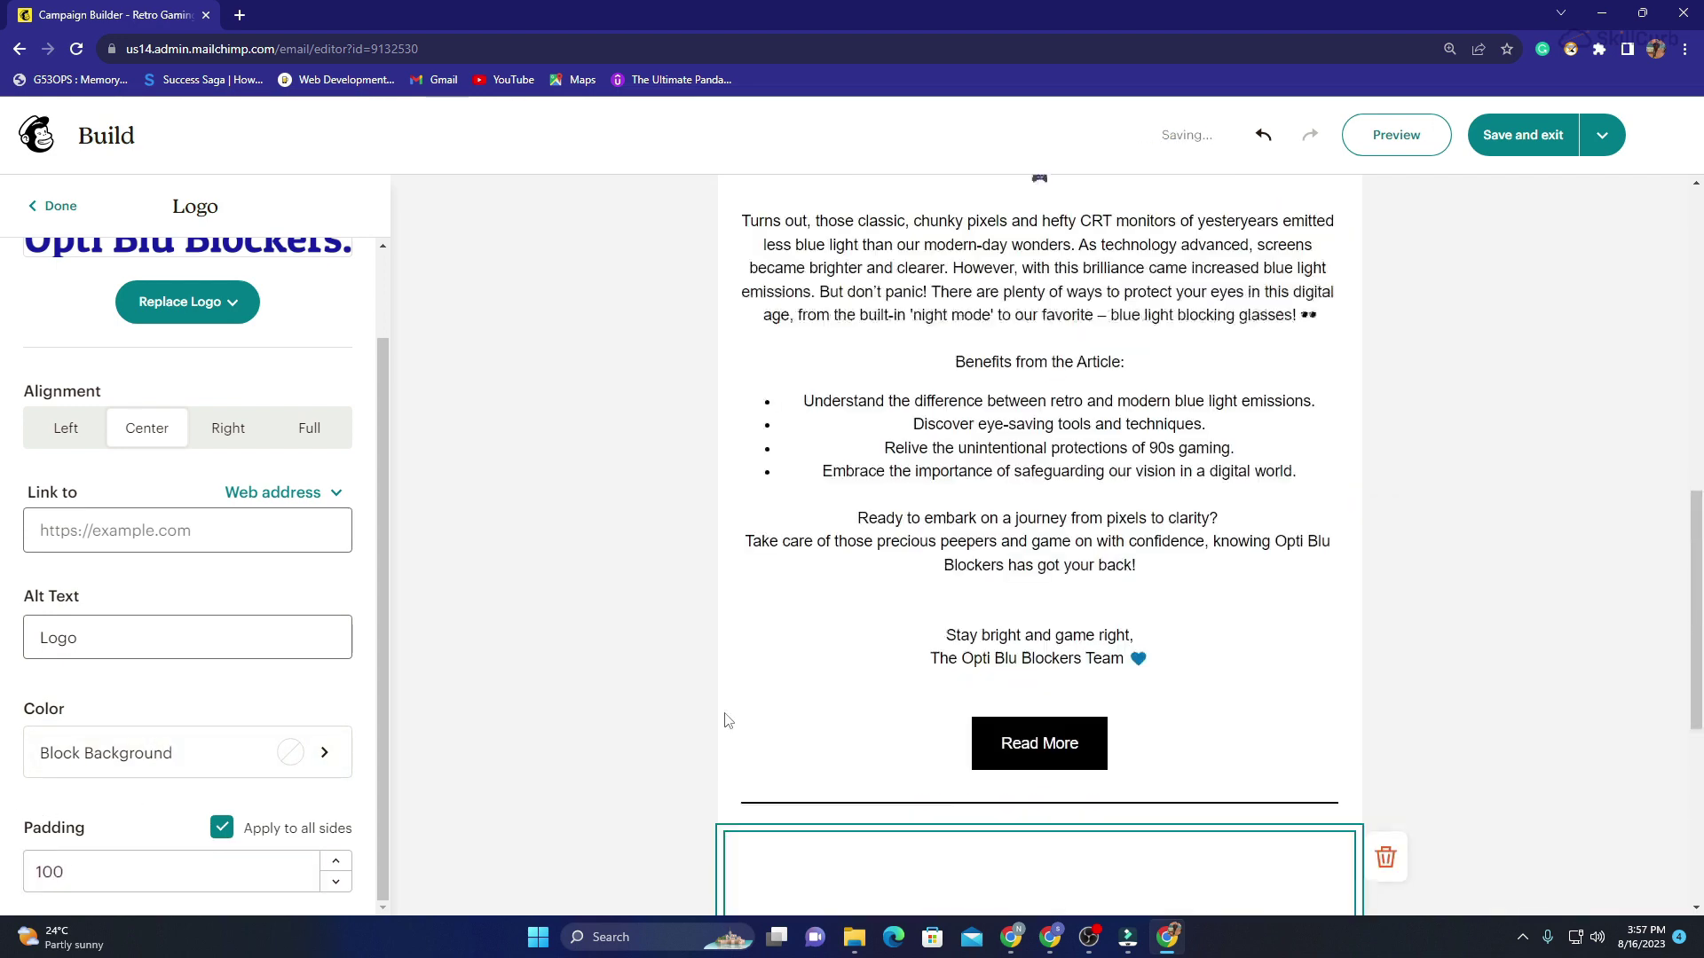
pyautogui.scroll(10, 725, 721)
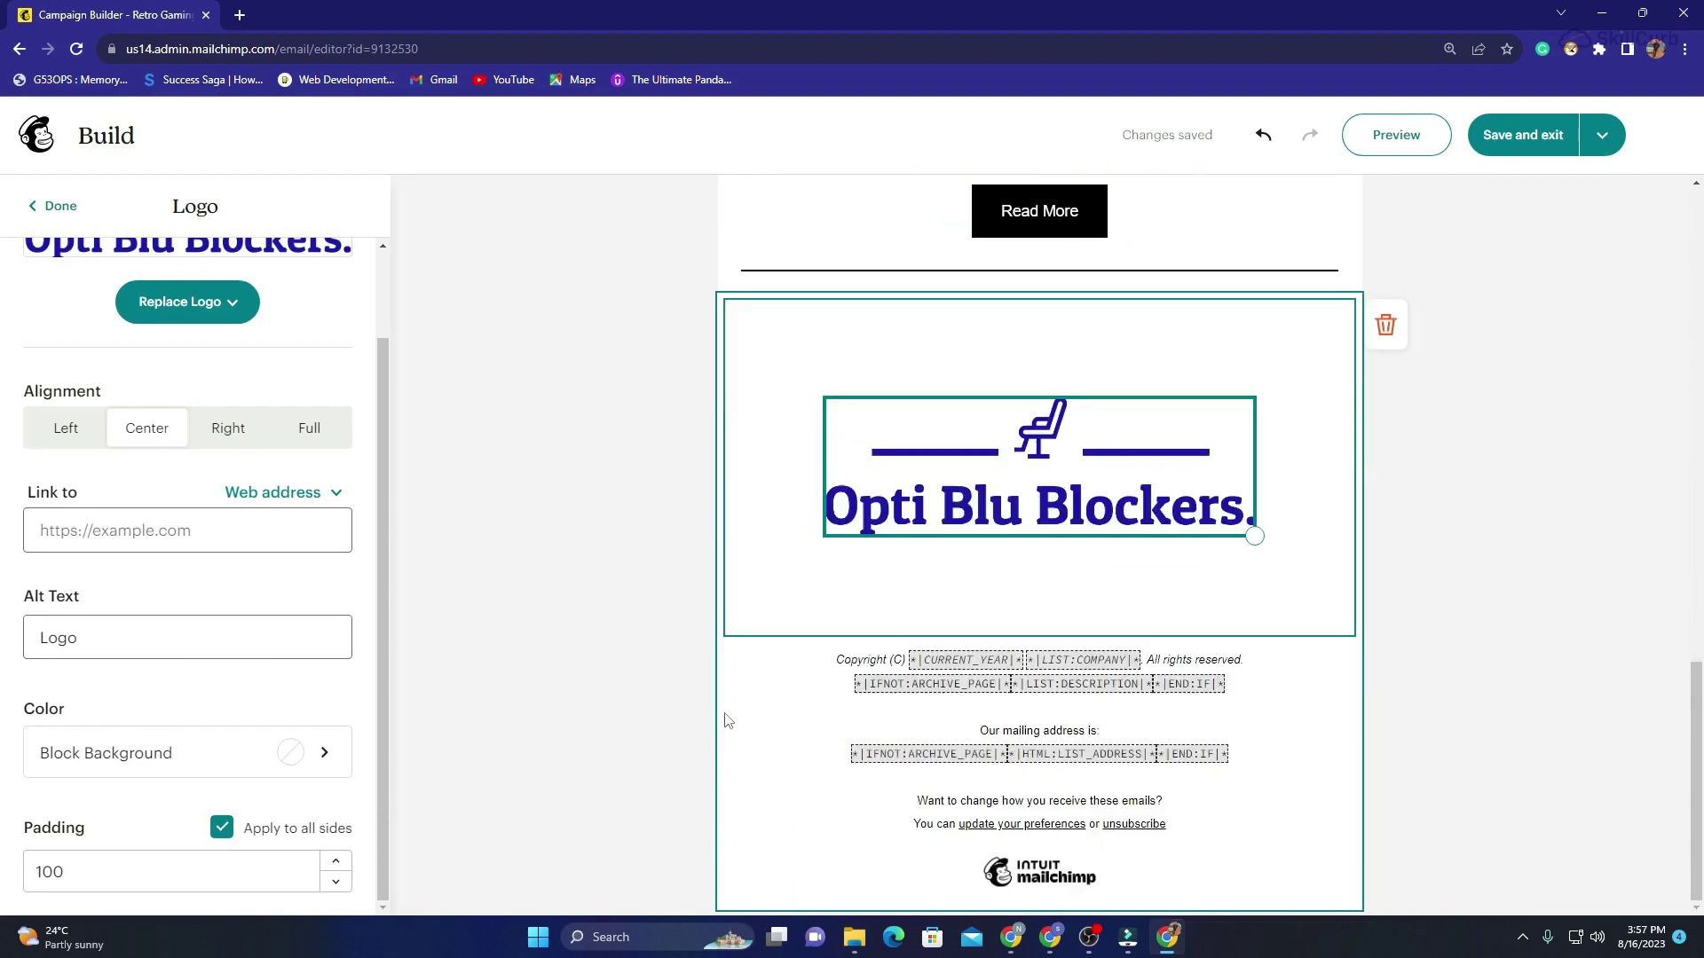
pyautogui.doubleClick(838, 660)
pyautogui.moveTo(919, 659); pyautogui.dragTo(1141, 662)
pyautogui.moveTo(897, 684); pyautogui.dragTo(1225, 684)
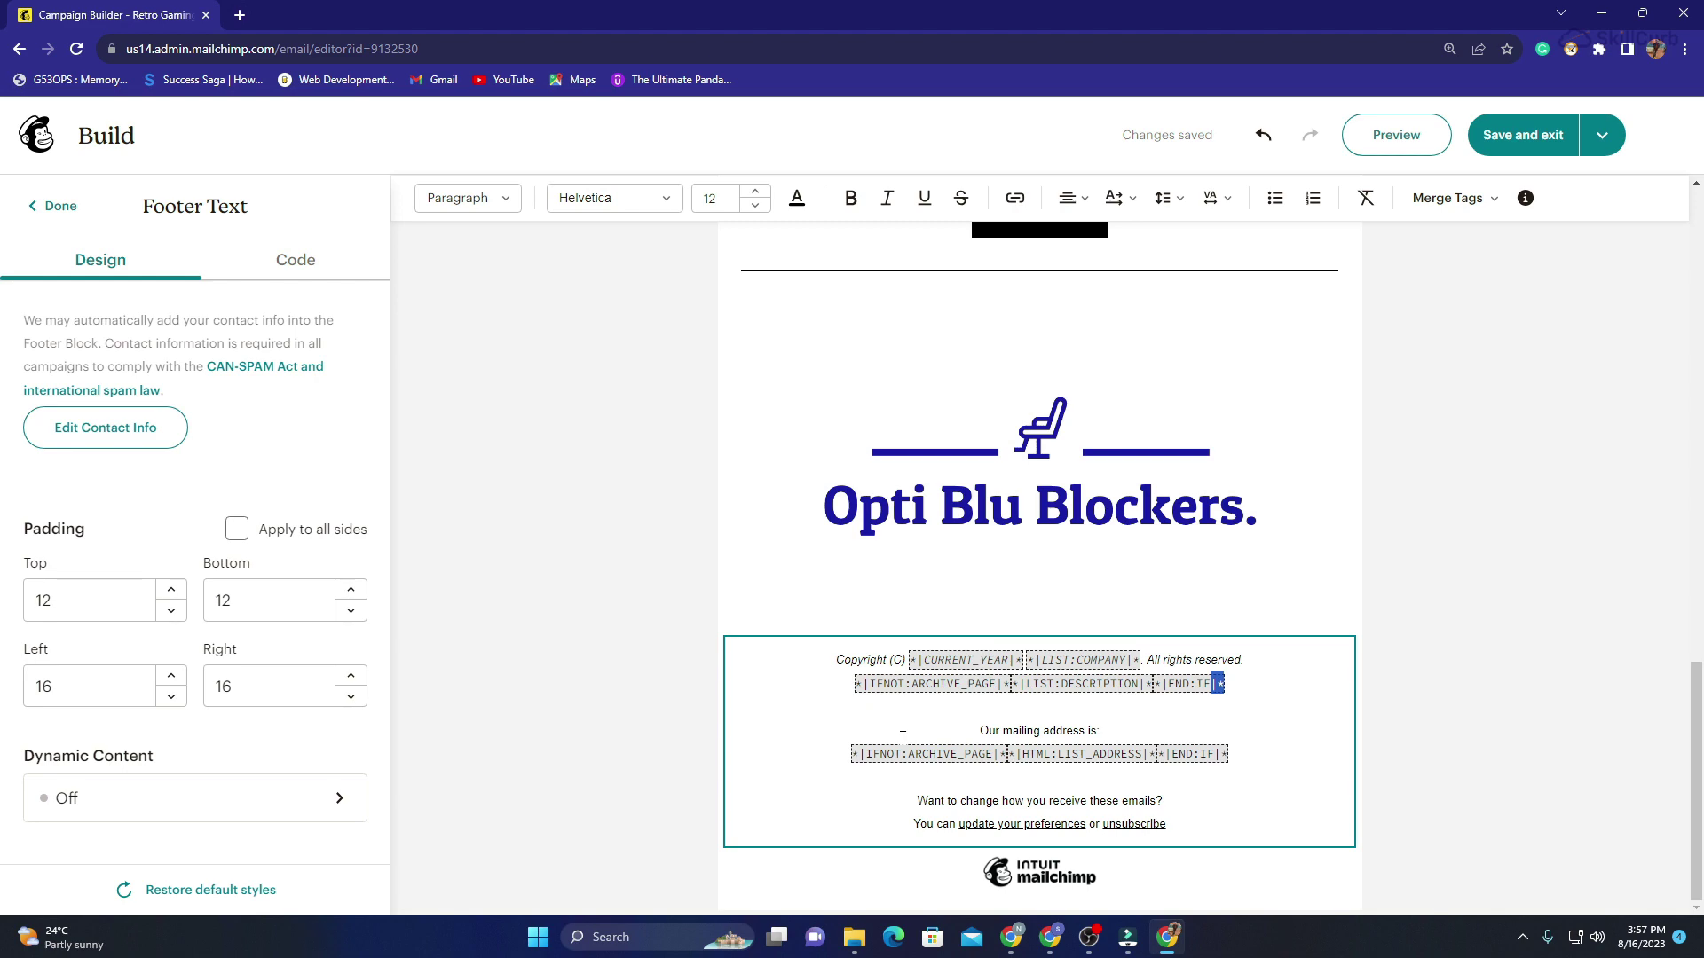
pyautogui.scroll(20, 902, 738)
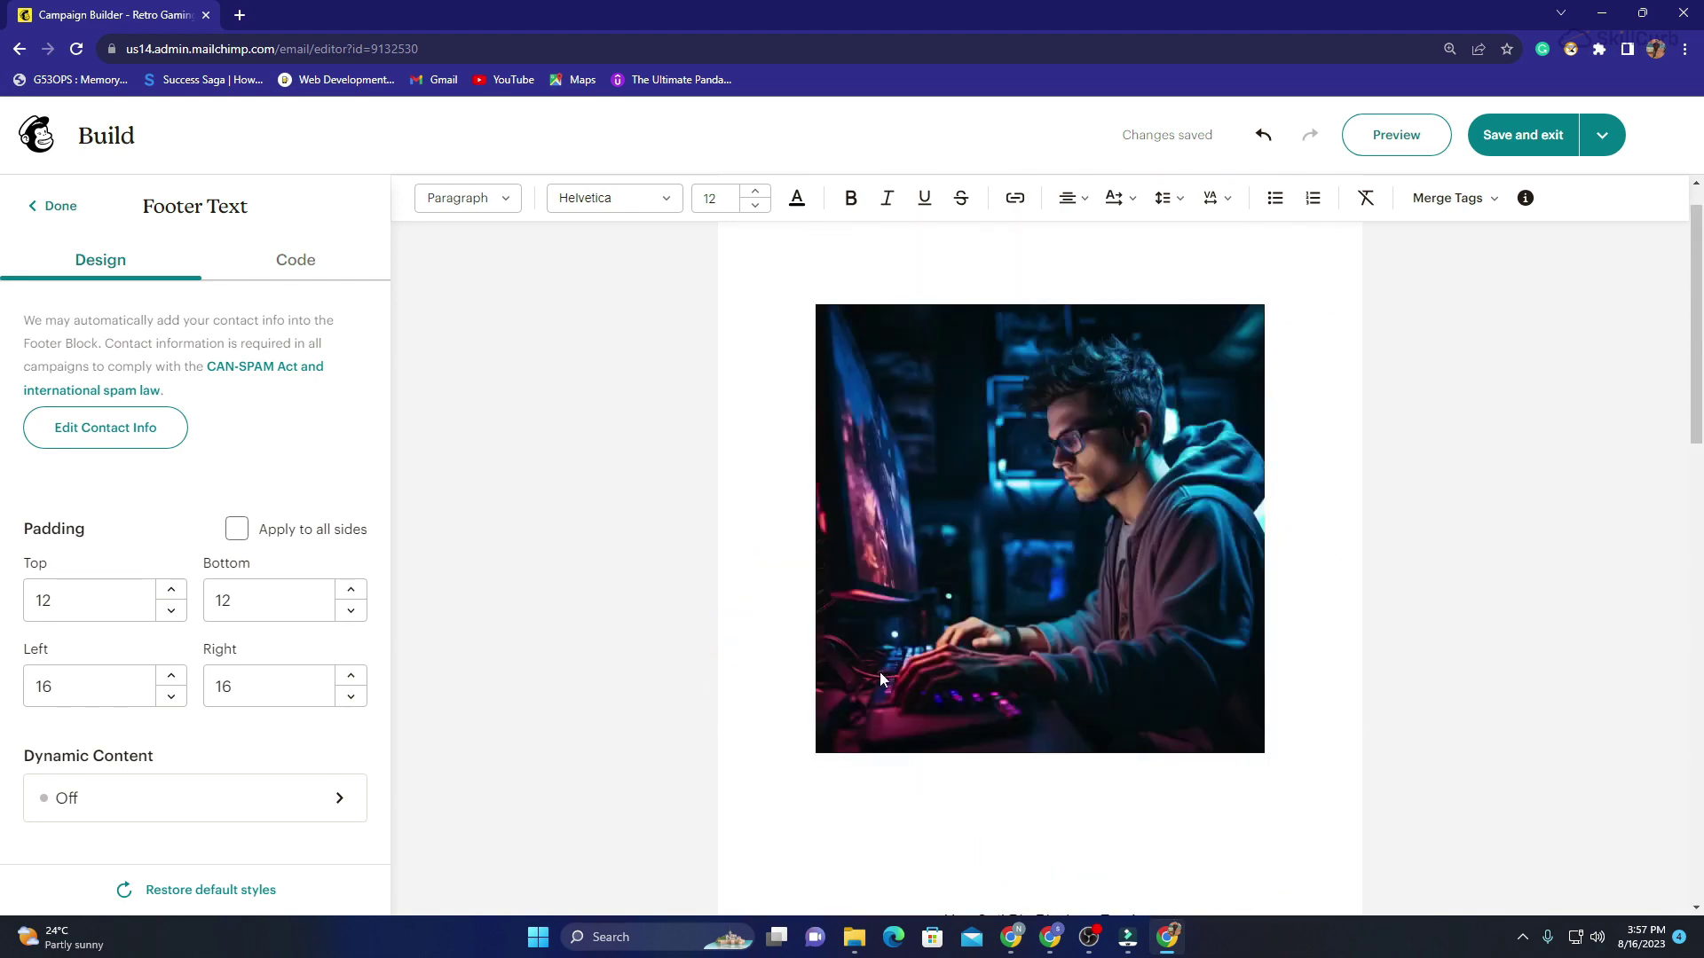
pyautogui.click(1396, 135)
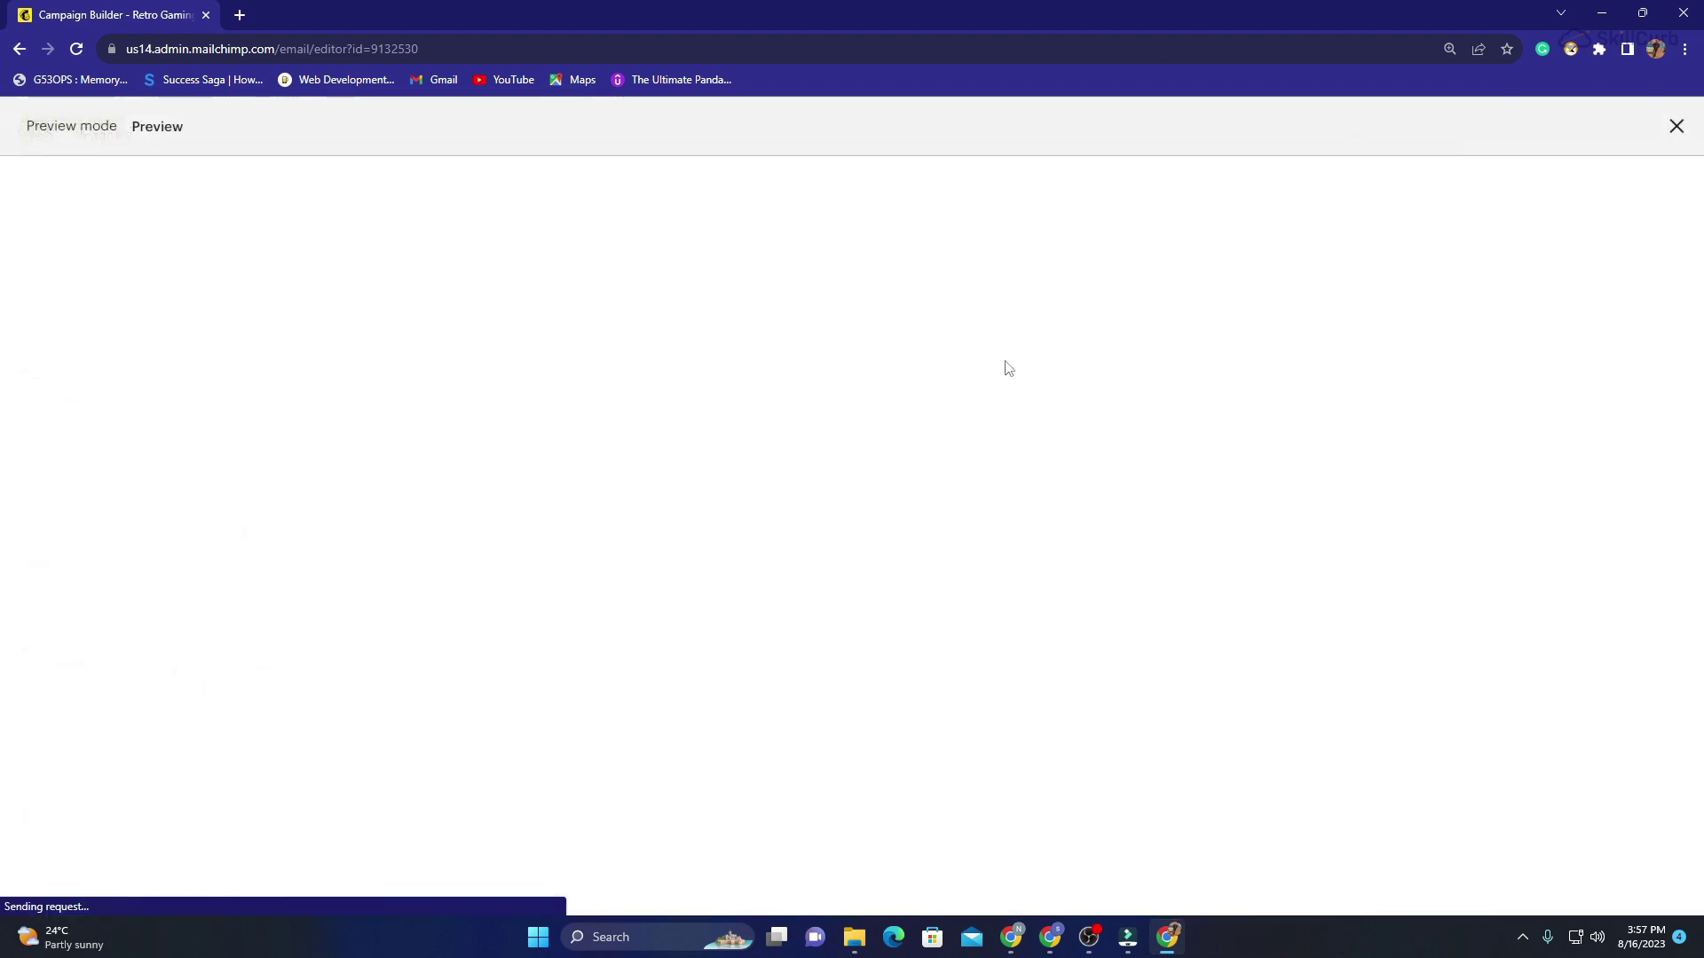
pyautogui.scroll(-15, 948, 384)
pyautogui.scroll(-3, 950, 392)
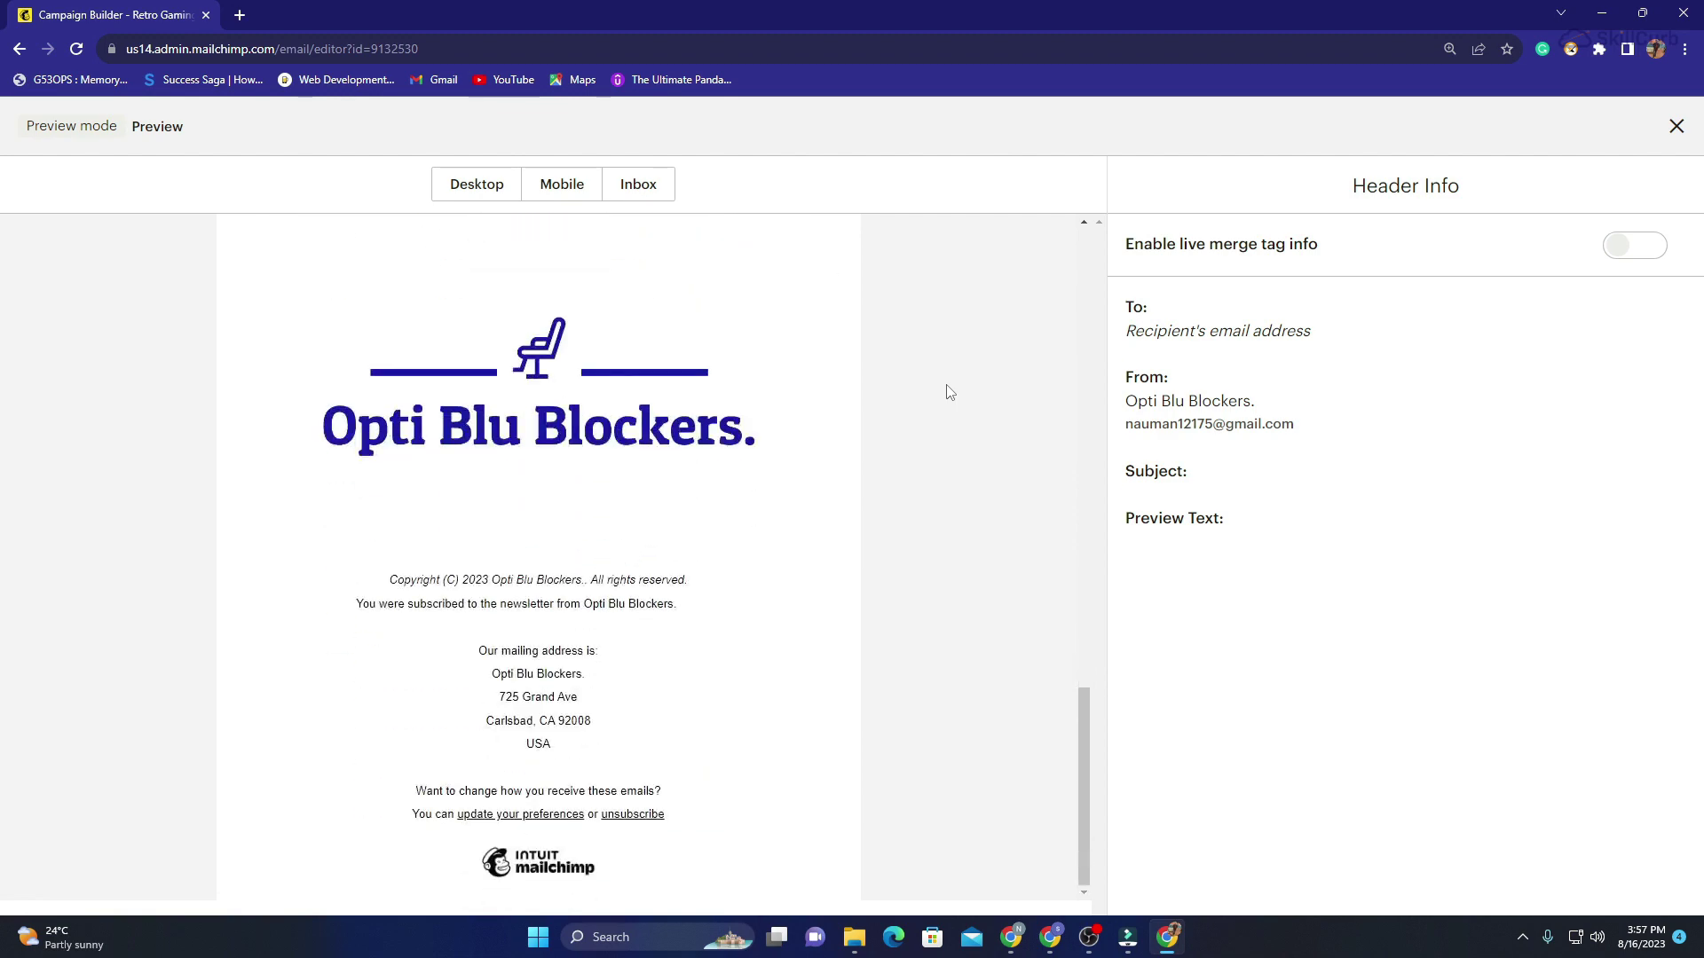
pyautogui.scroll(20, 950, 393)
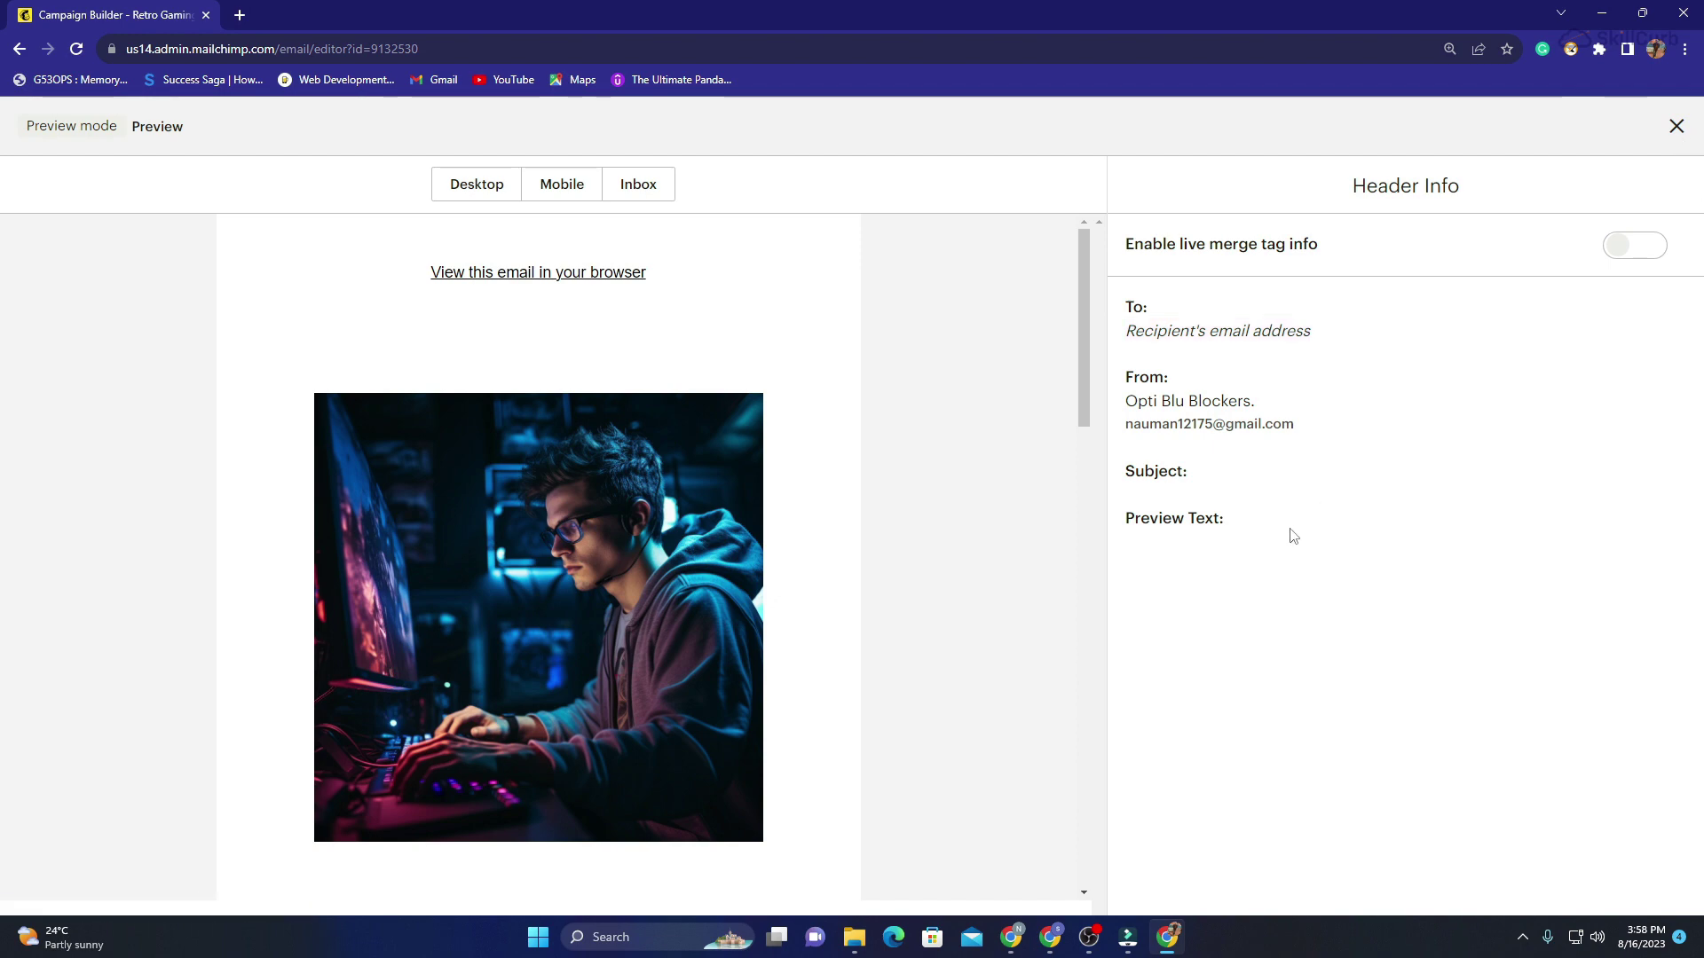
pyautogui.click(1678, 133)
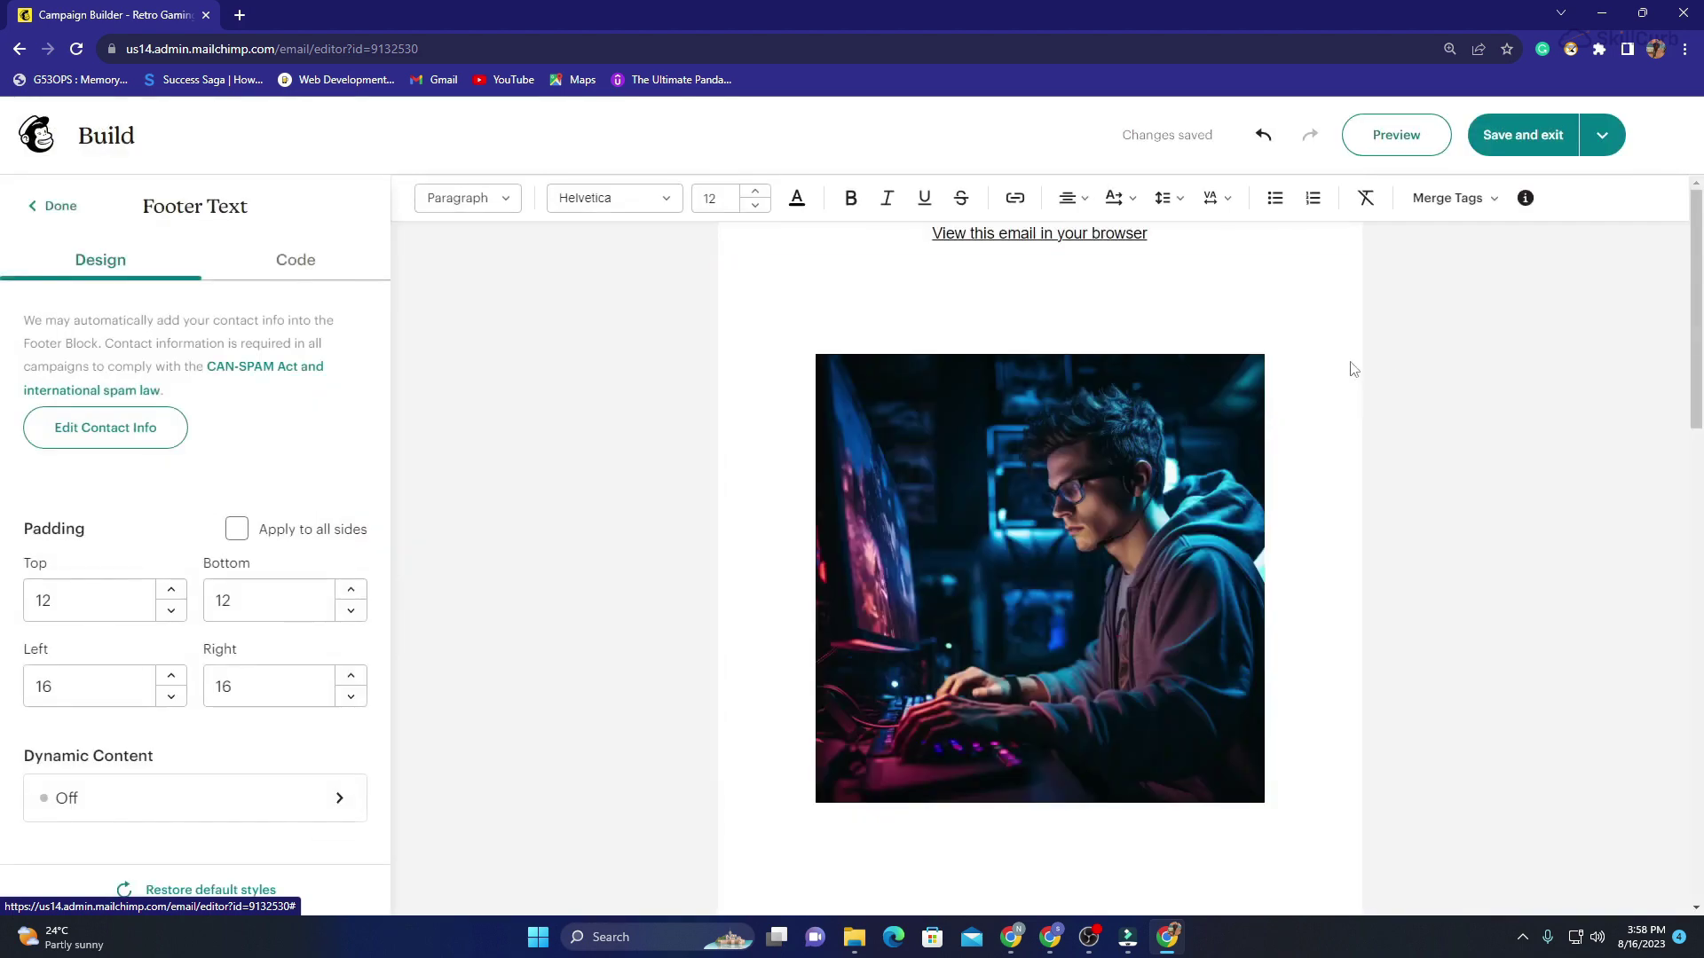
# Save and exit the email design and select the campaign's existing subject text.
pyautogui.click(1522, 135)
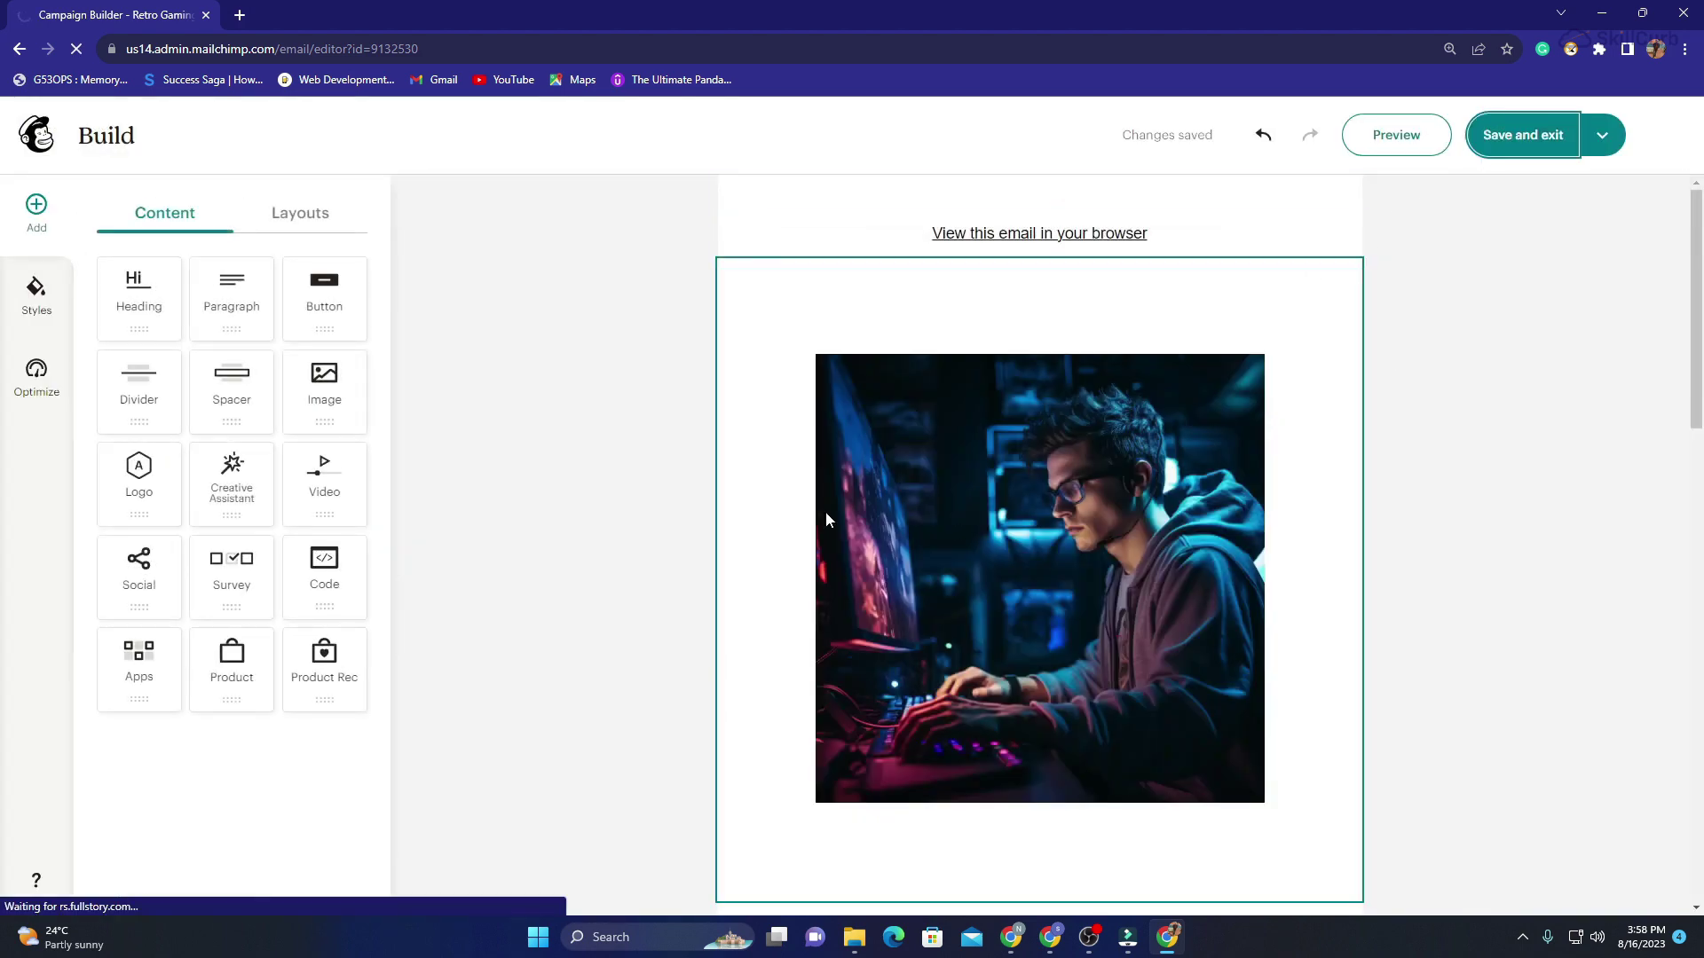
pyautogui.scroll(-3, 548, 618)
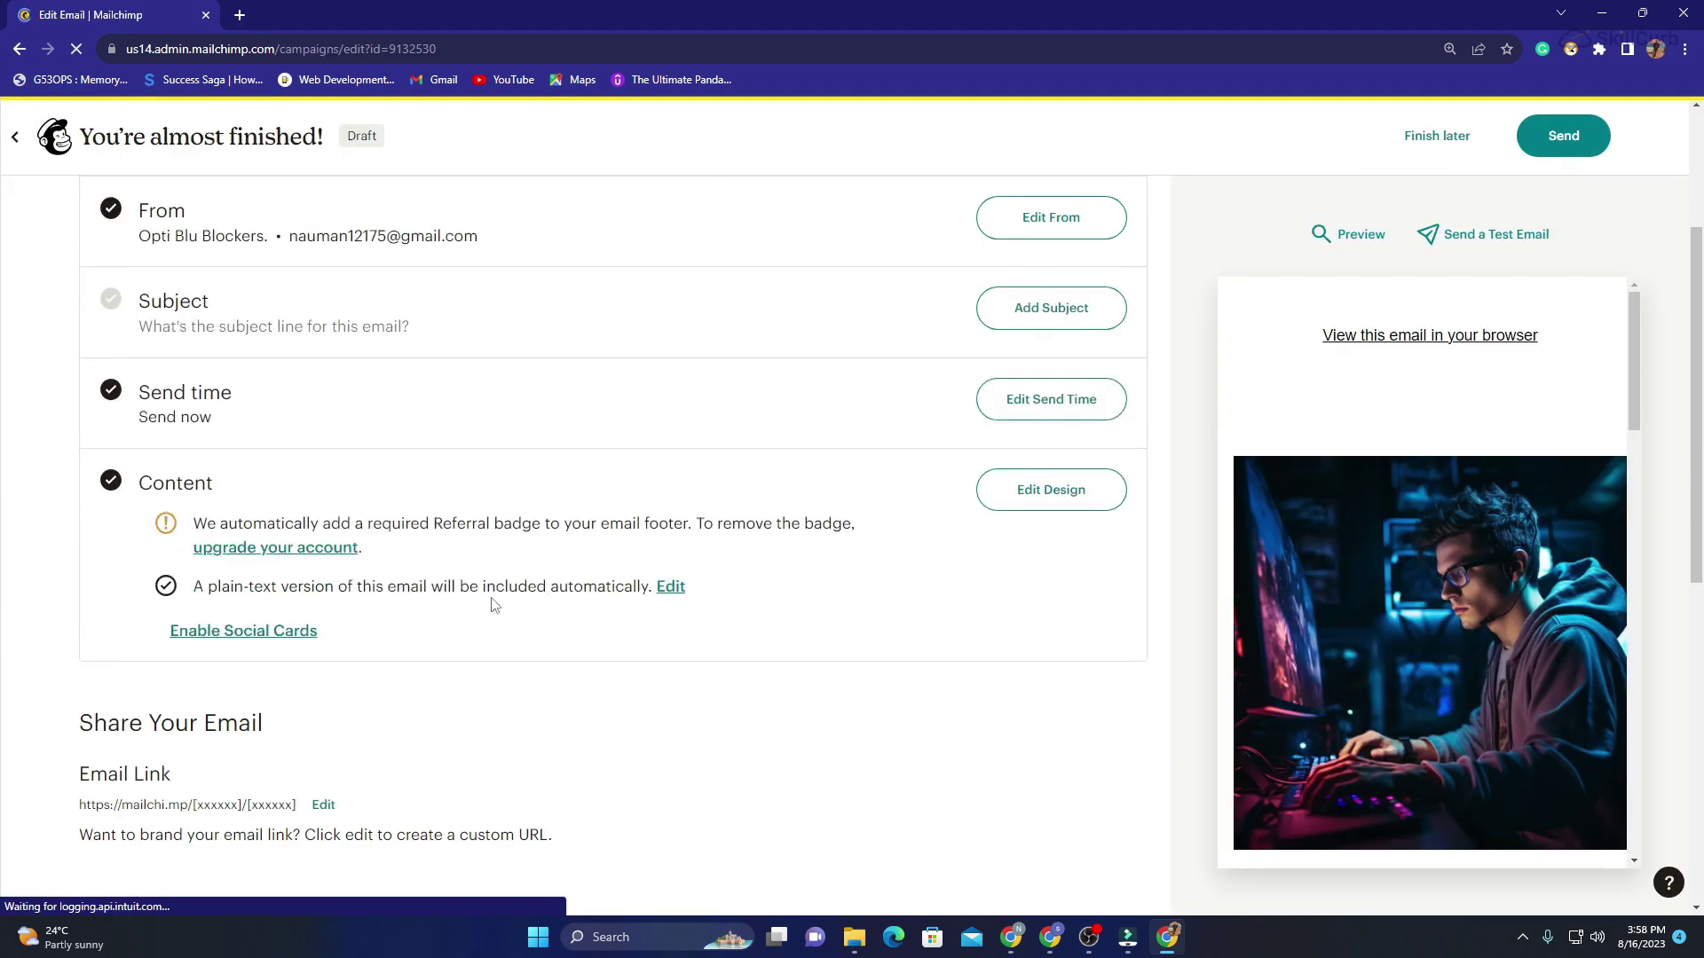
pyautogui.scroll(2, 488, 602)
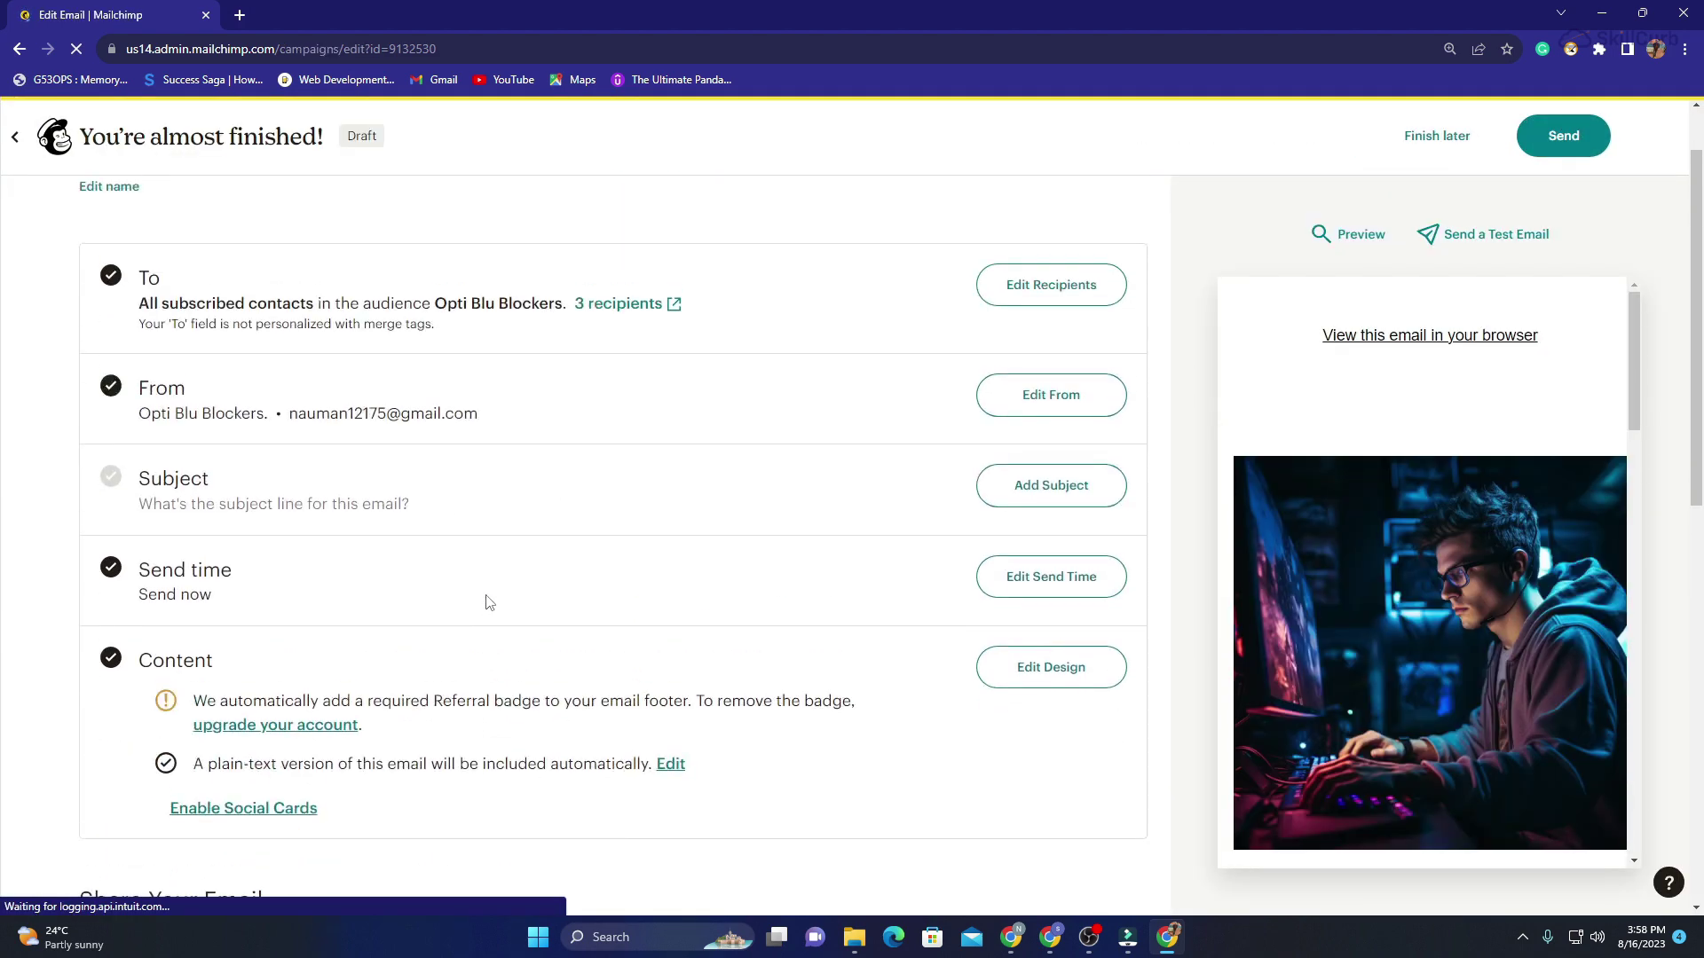
pyautogui.click(1018, 487)
pyautogui.scroll(-2, 487, 620)
pyautogui.click(453, 423)
pyautogui.tripleClick(455, 421)
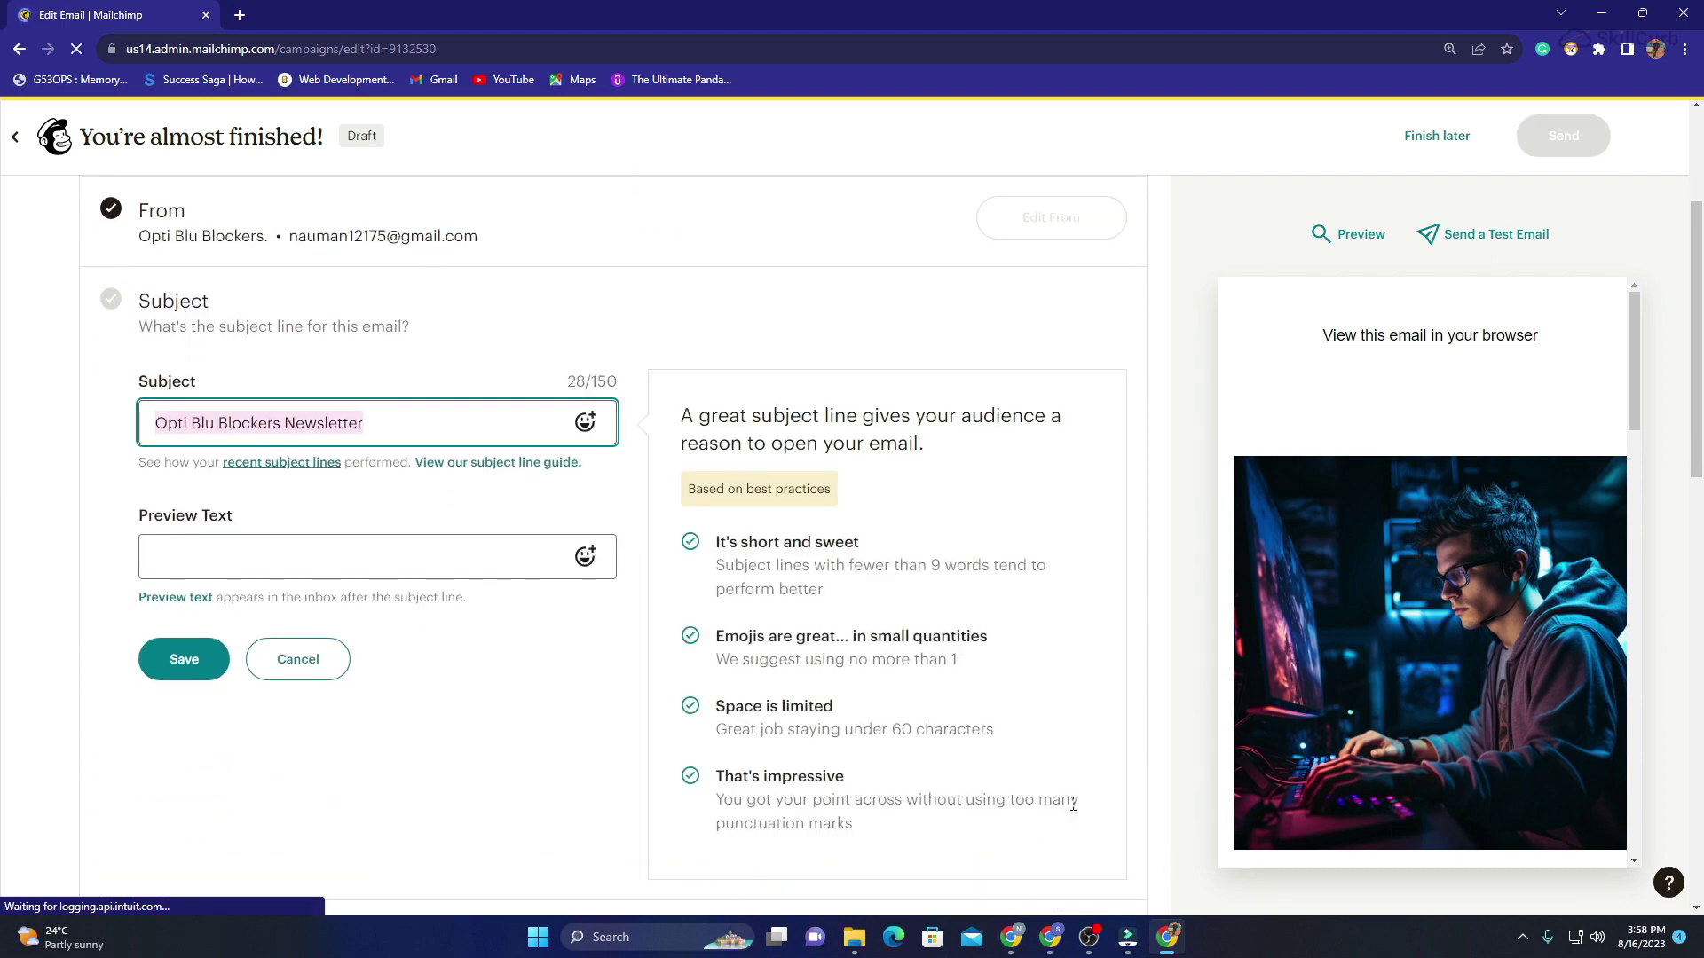
# Paste ChatGPT's subject '✨ Retro Screens vs. Modern Glow' into the subject field.
pyautogui.moveTo(1058, 946)
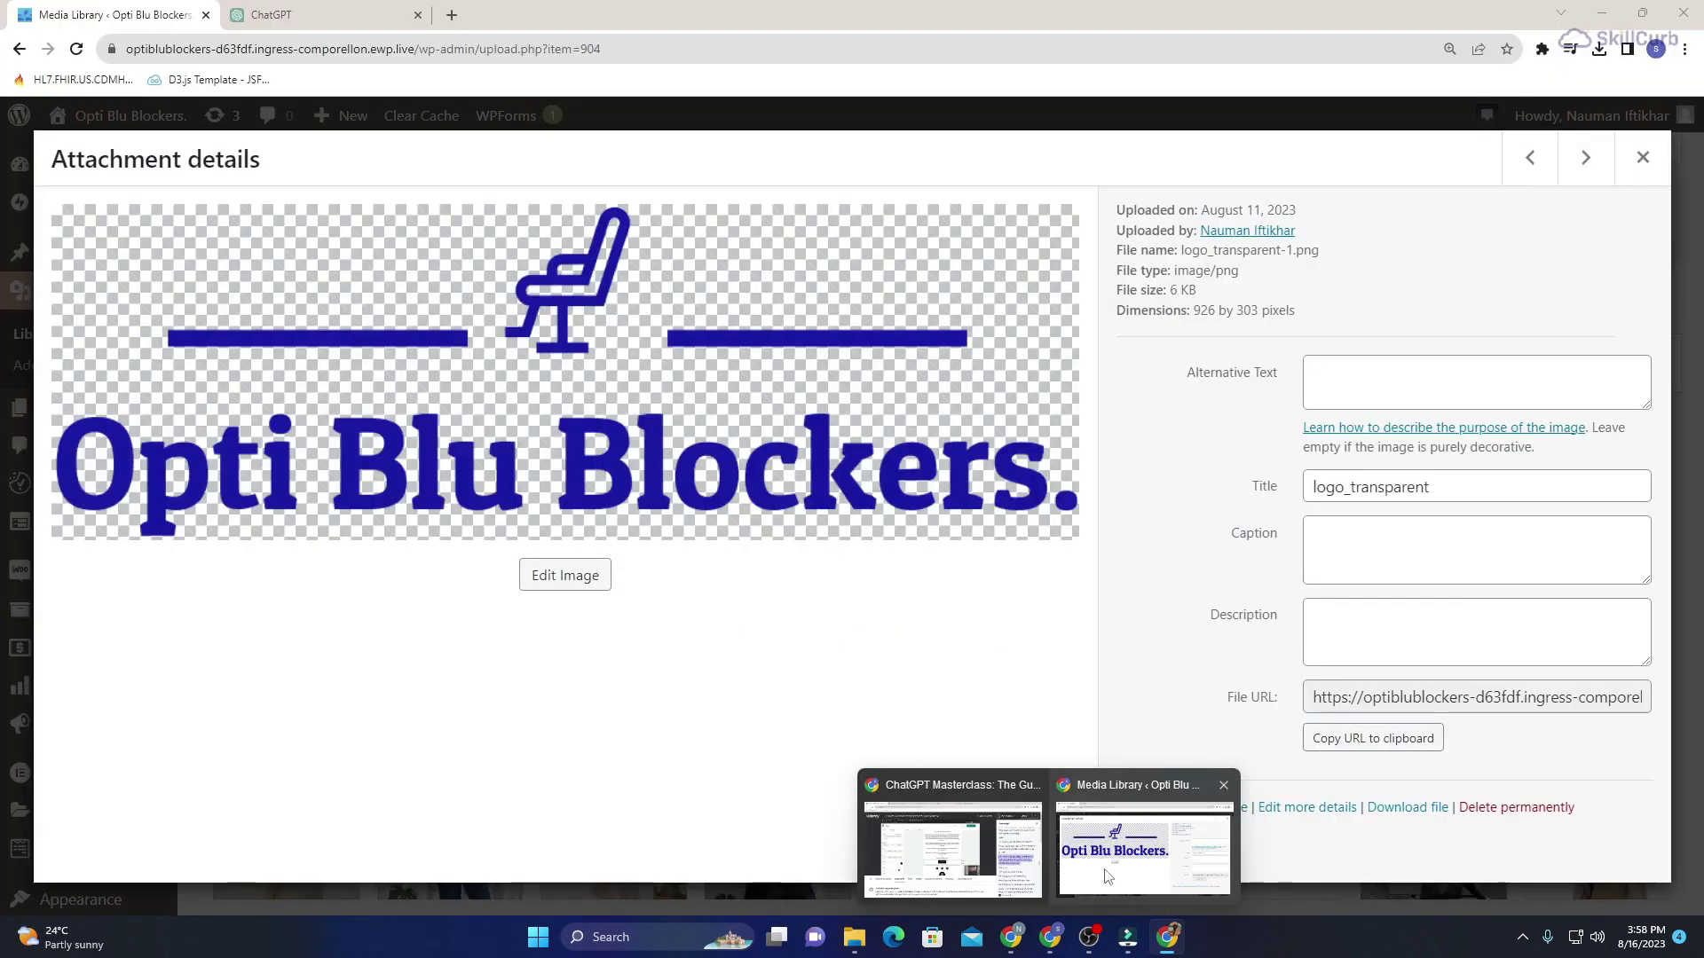
pyautogui.click(1139, 869)
pyautogui.hotkey('ctrl', 'Tab')
pyautogui.scroll(10, 659, 433)
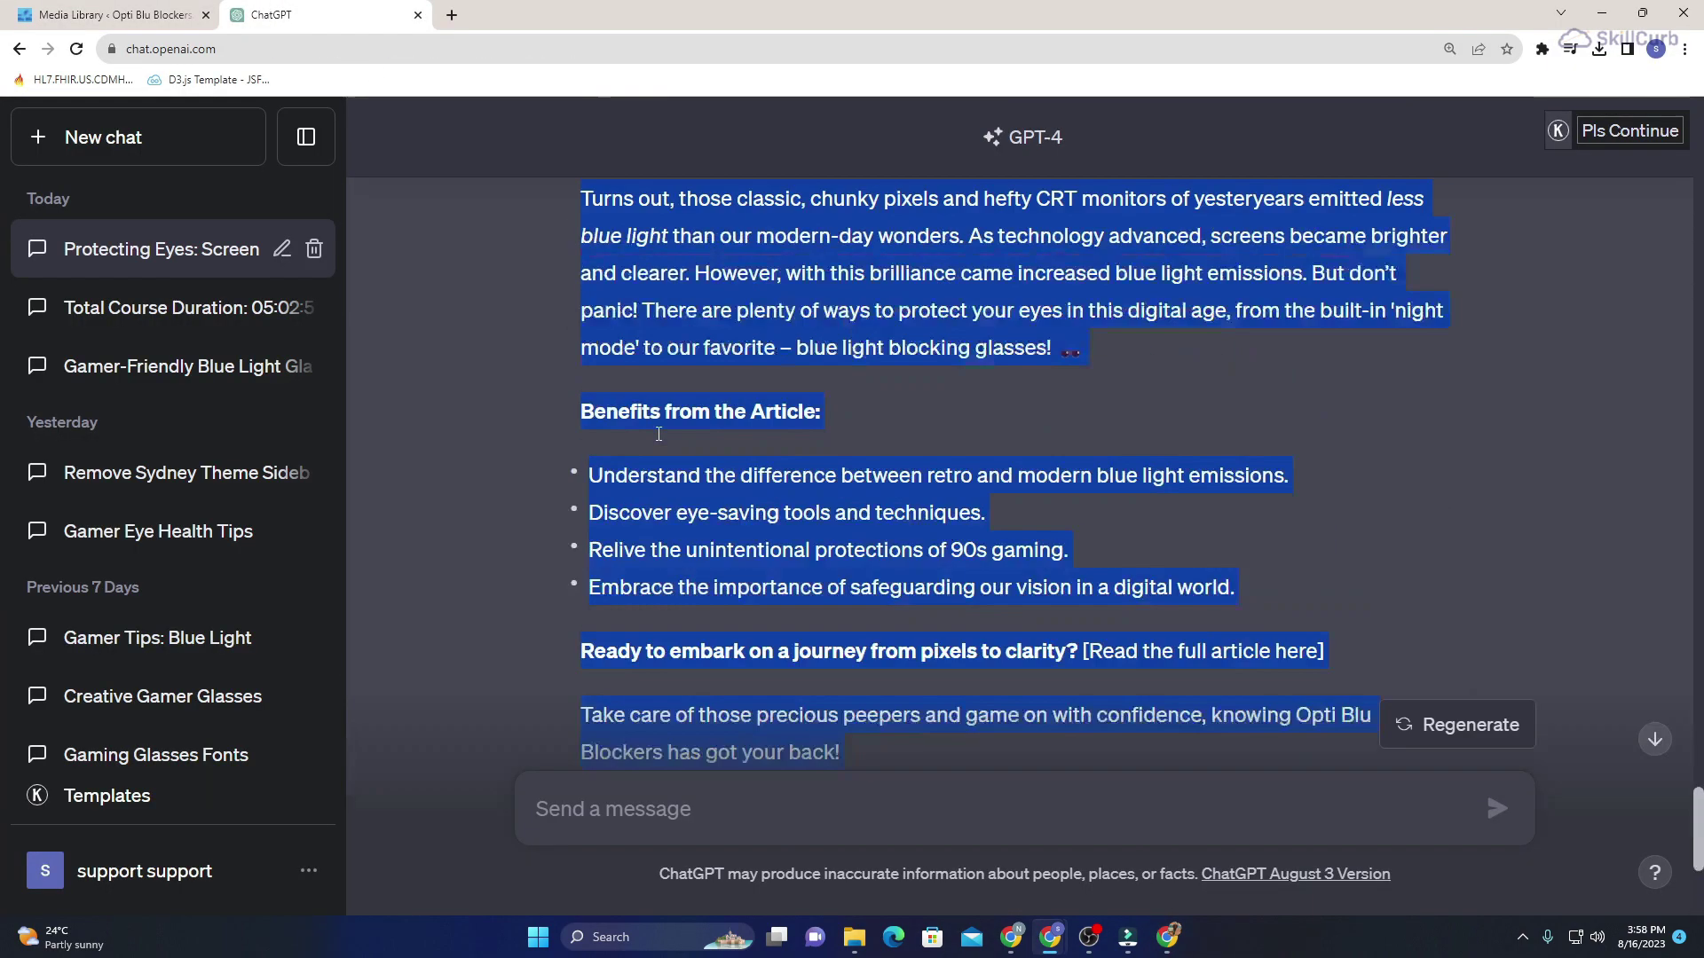
pyautogui.moveTo(667, 331); pyautogui.dragTo(1041, 327)
pyautogui.hotkey('ctrl', 'c')
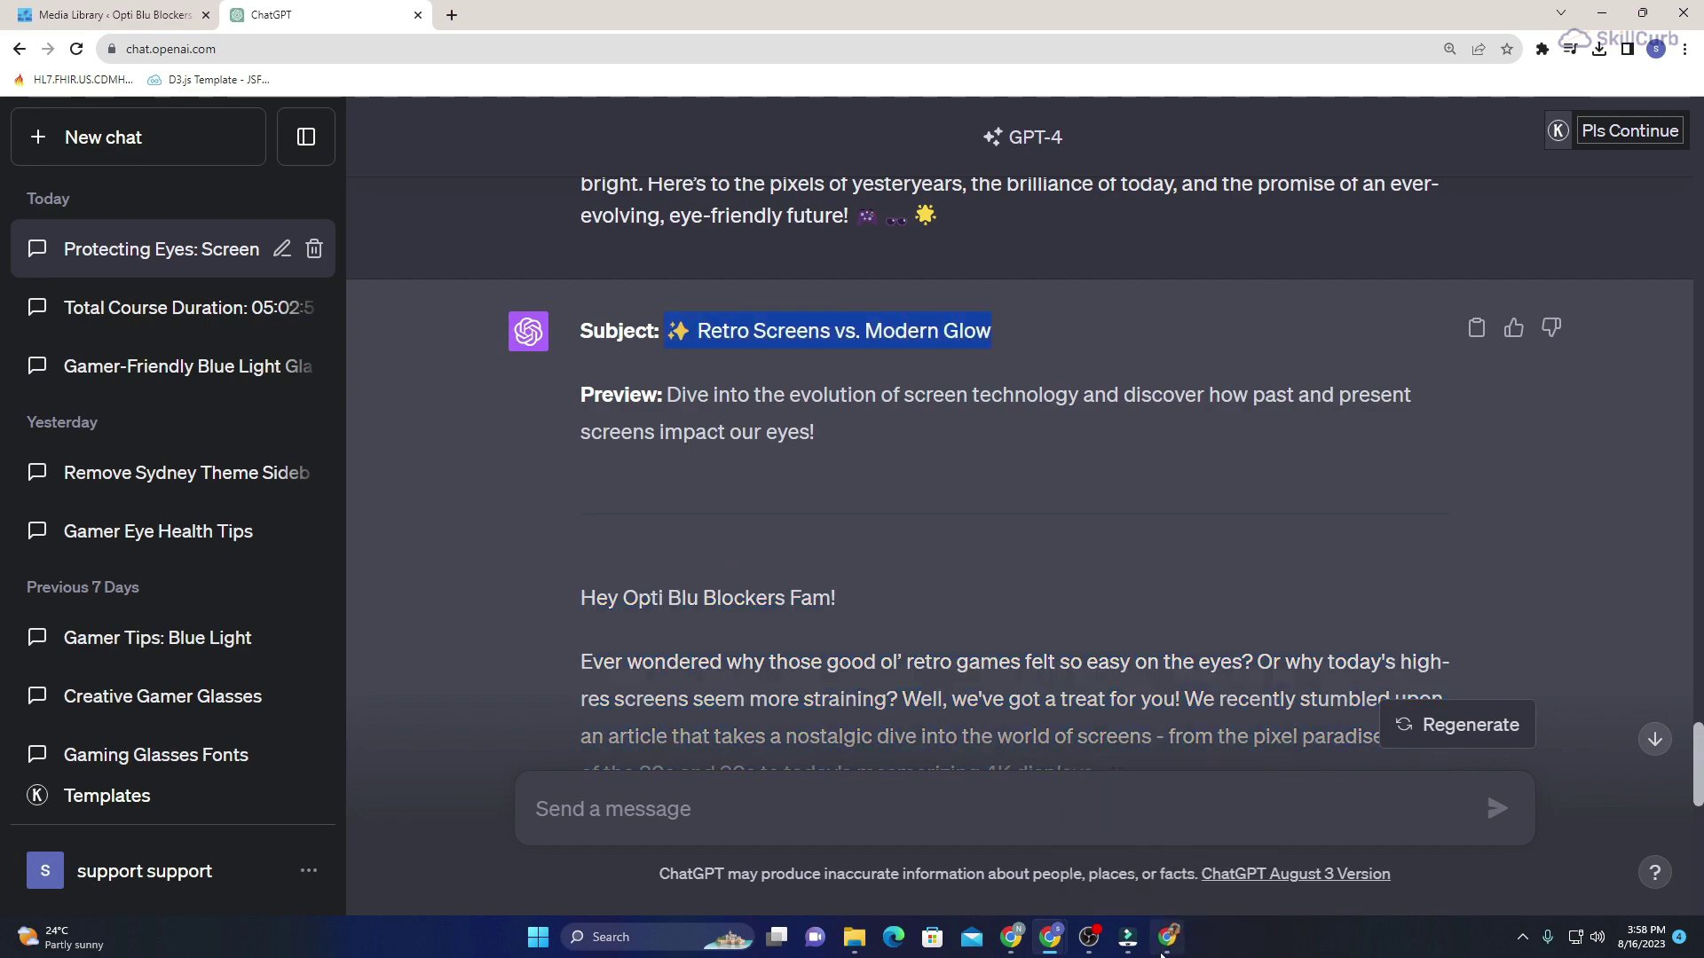
pyautogui.hotkey('alt', 'Tab')
pyautogui.hotkey('ctrl', 'v')
pyautogui.click(413, 559)
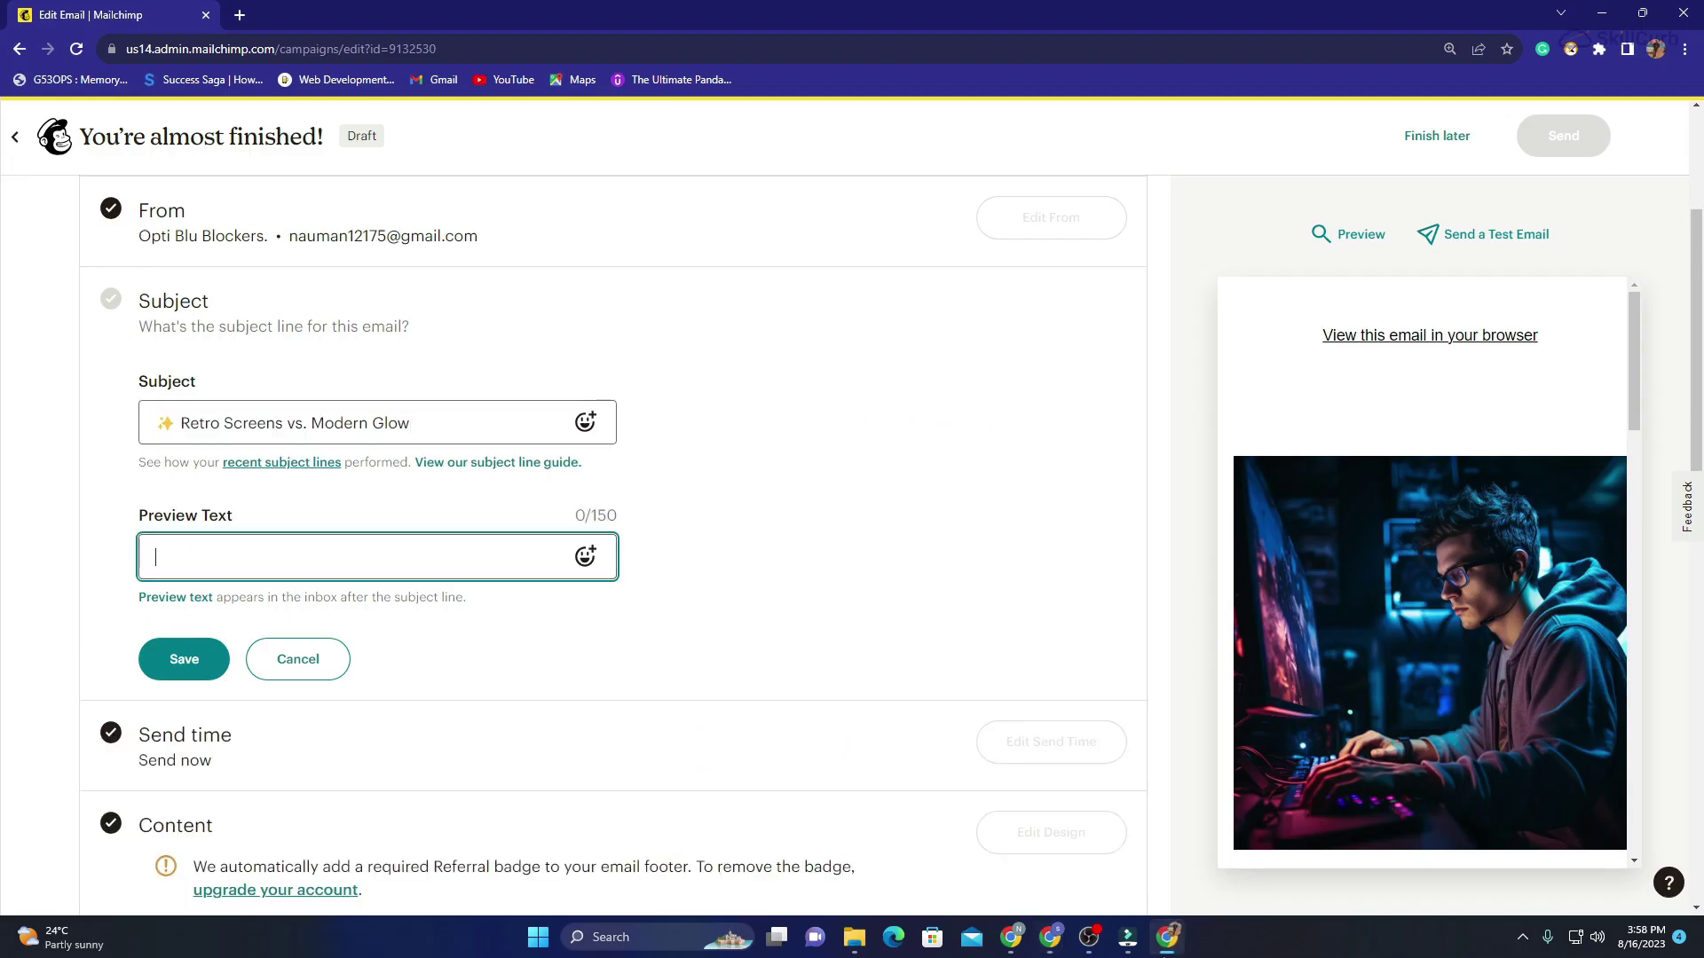
# Paste ChatGPT's screen-evolution preview sentence as the preview text and save.
pyautogui.moveTo(1050, 937)
pyautogui.click(1143, 839)
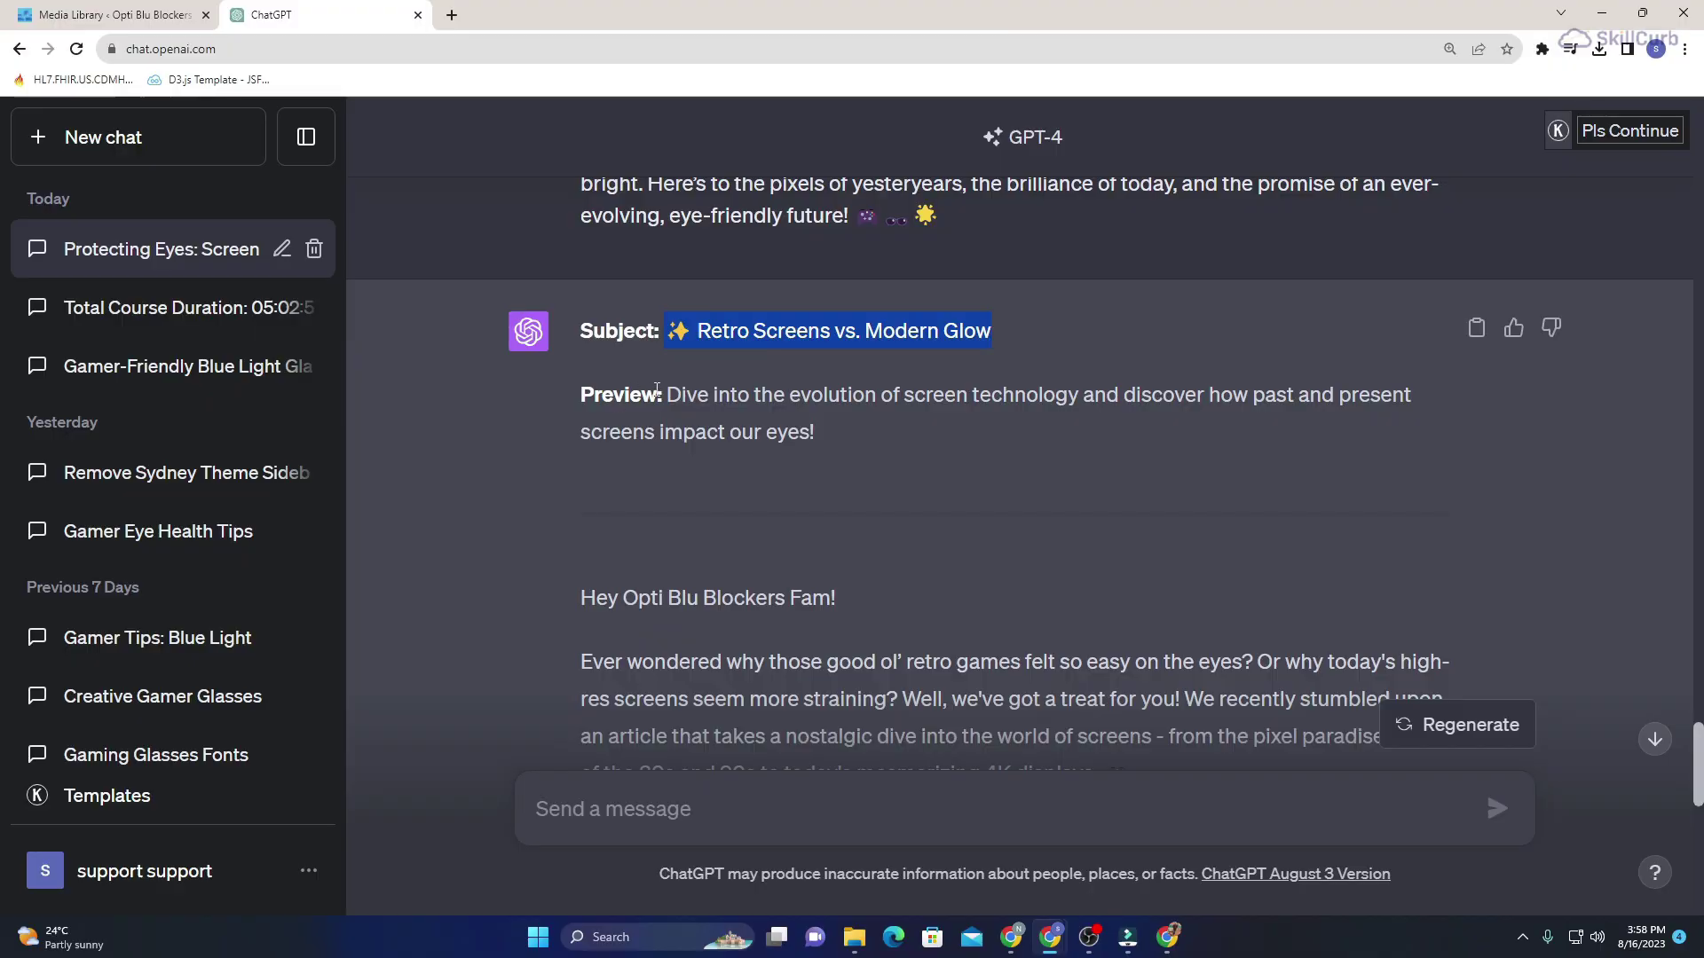
pyautogui.moveTo(667, 391); pyautogui.dragTo(875, 456)
pyautogui.hotkey('ctrl', 'c')
pyautogui.hotkey('alt', 'Tab')
pyautogui.hotkey('ctrl', 'v')
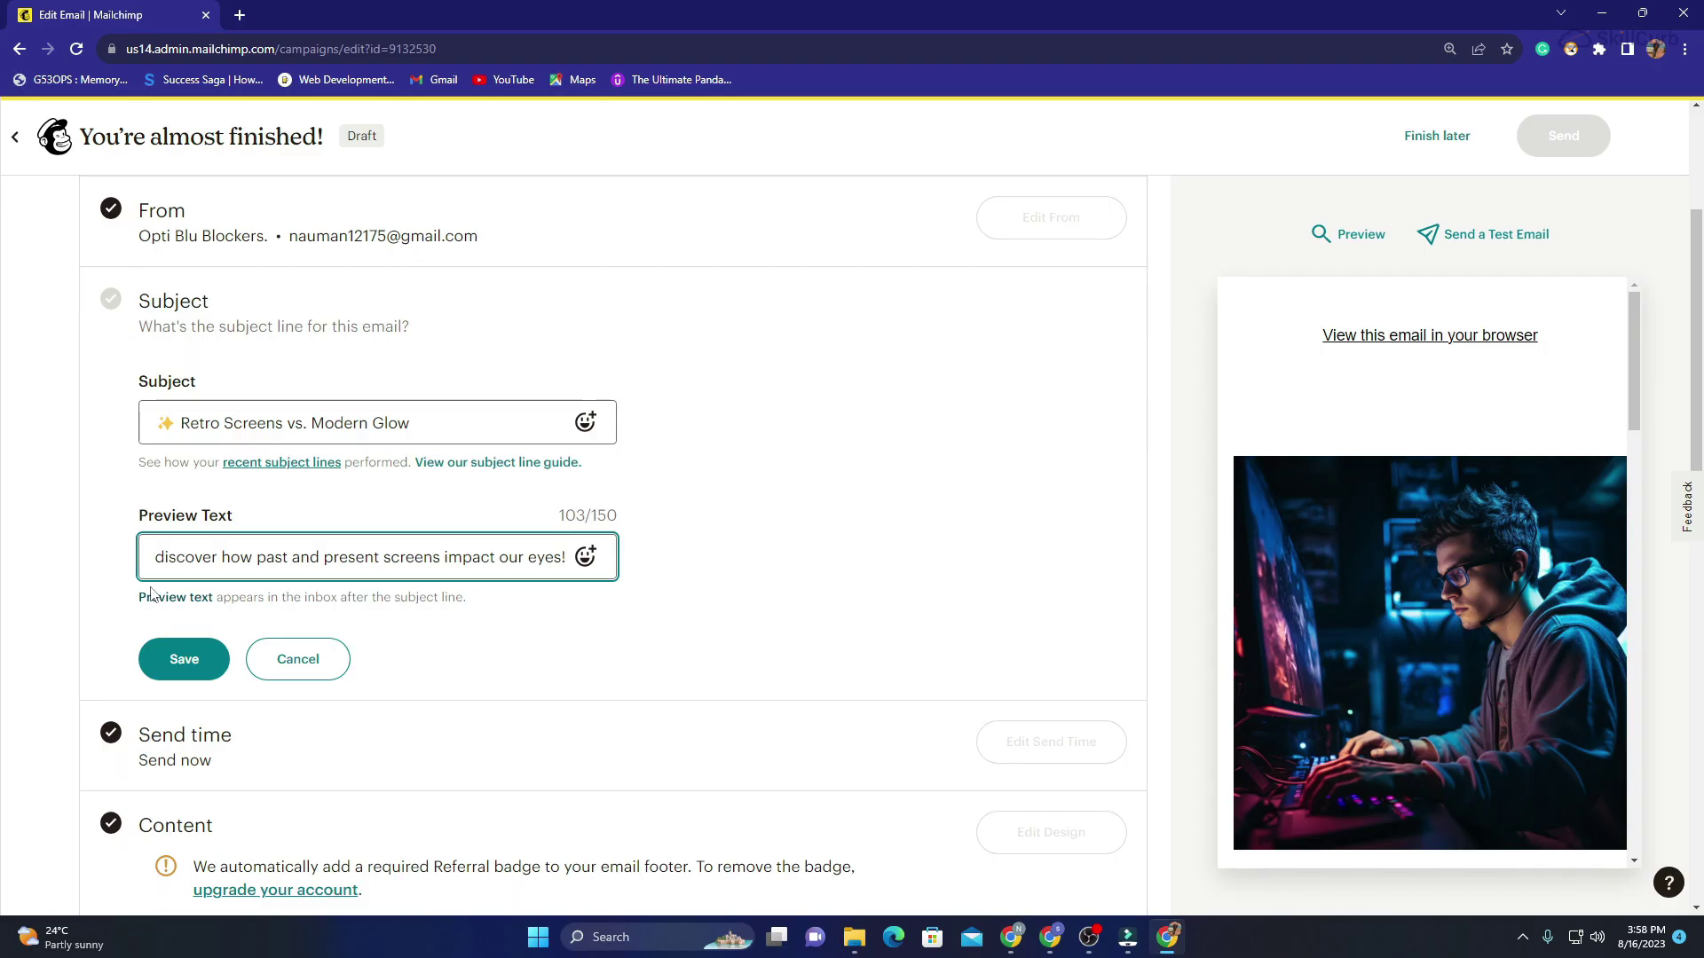
pyautogui.click(174, 652)
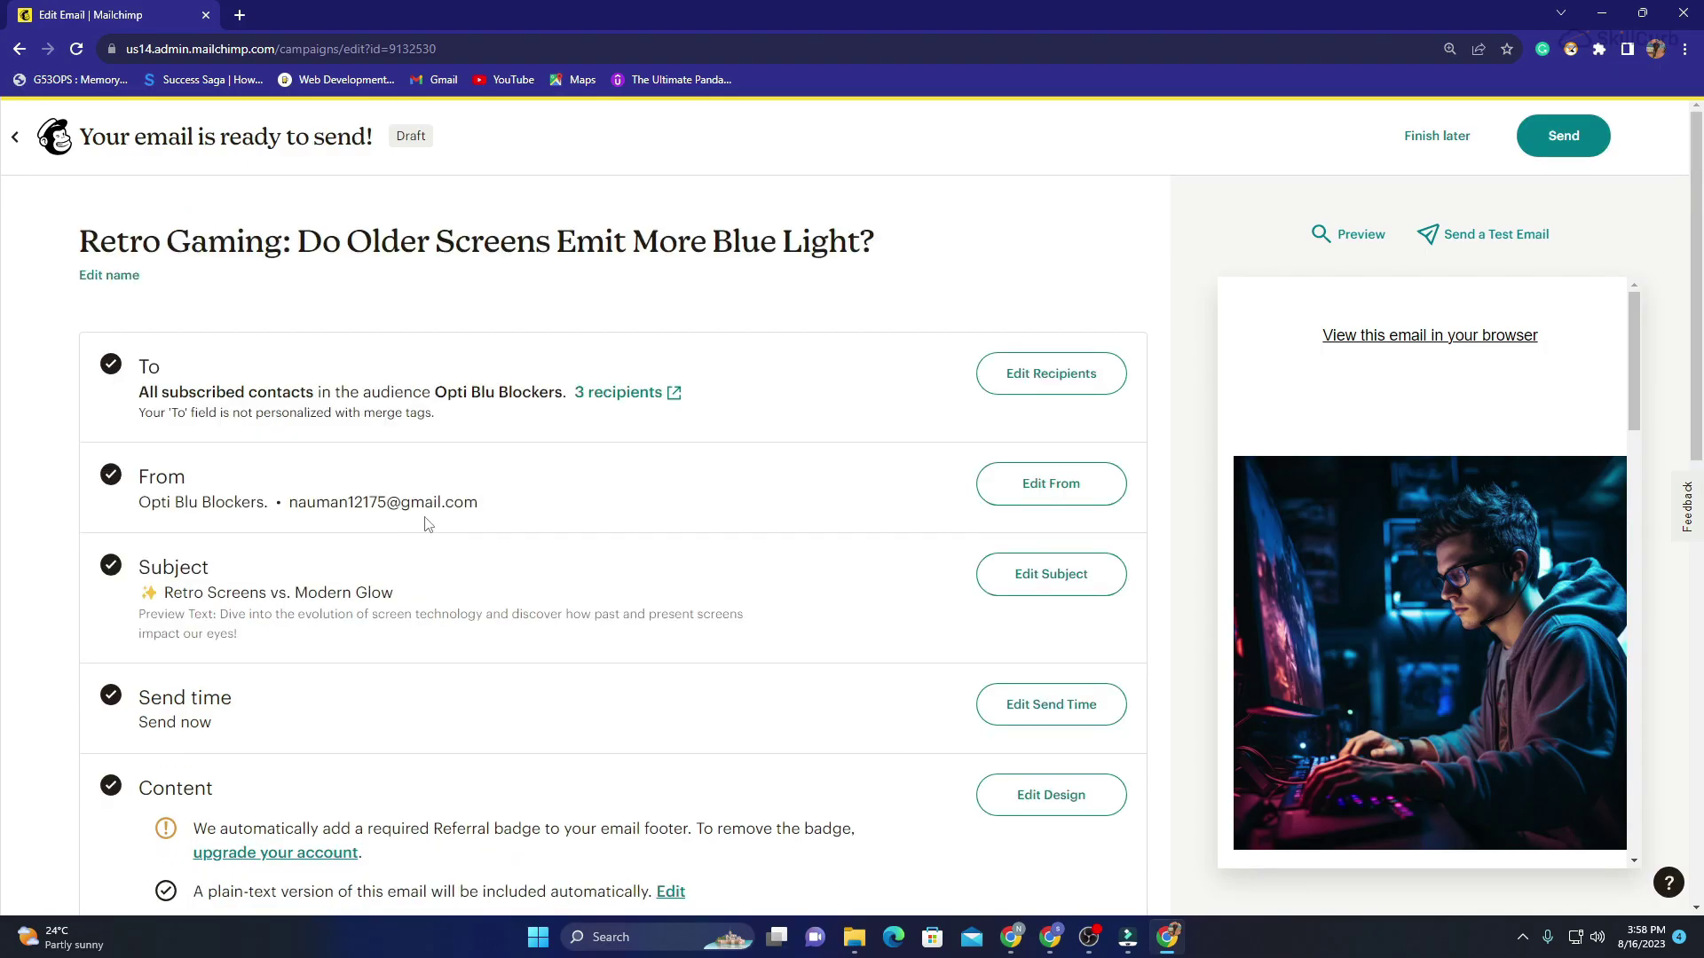
# Send the campaign now to the Opti Blu Blockers audience of 3 subscribers.
pyautogui.scroll(-5, 426, 524)
pyautogui.scroll(5, 426, 523)
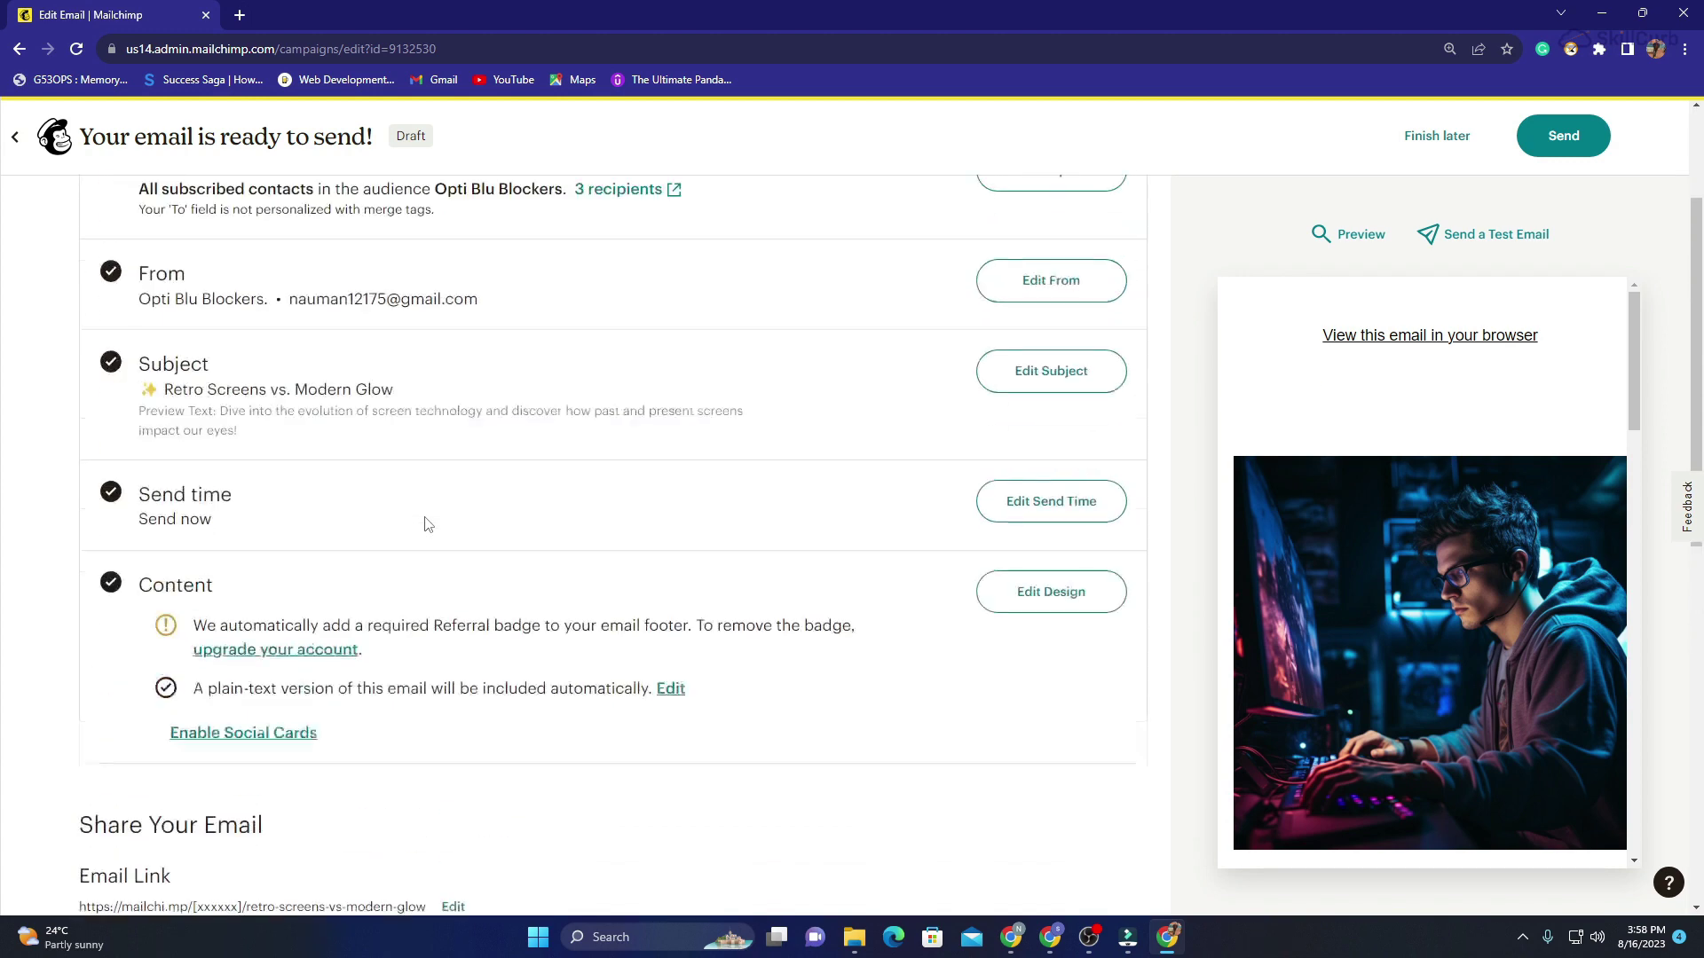
pyautogui.click(1566, 140)
pyautogui.moveTo(732, 472); pyautogui.dragTo(951, 494)
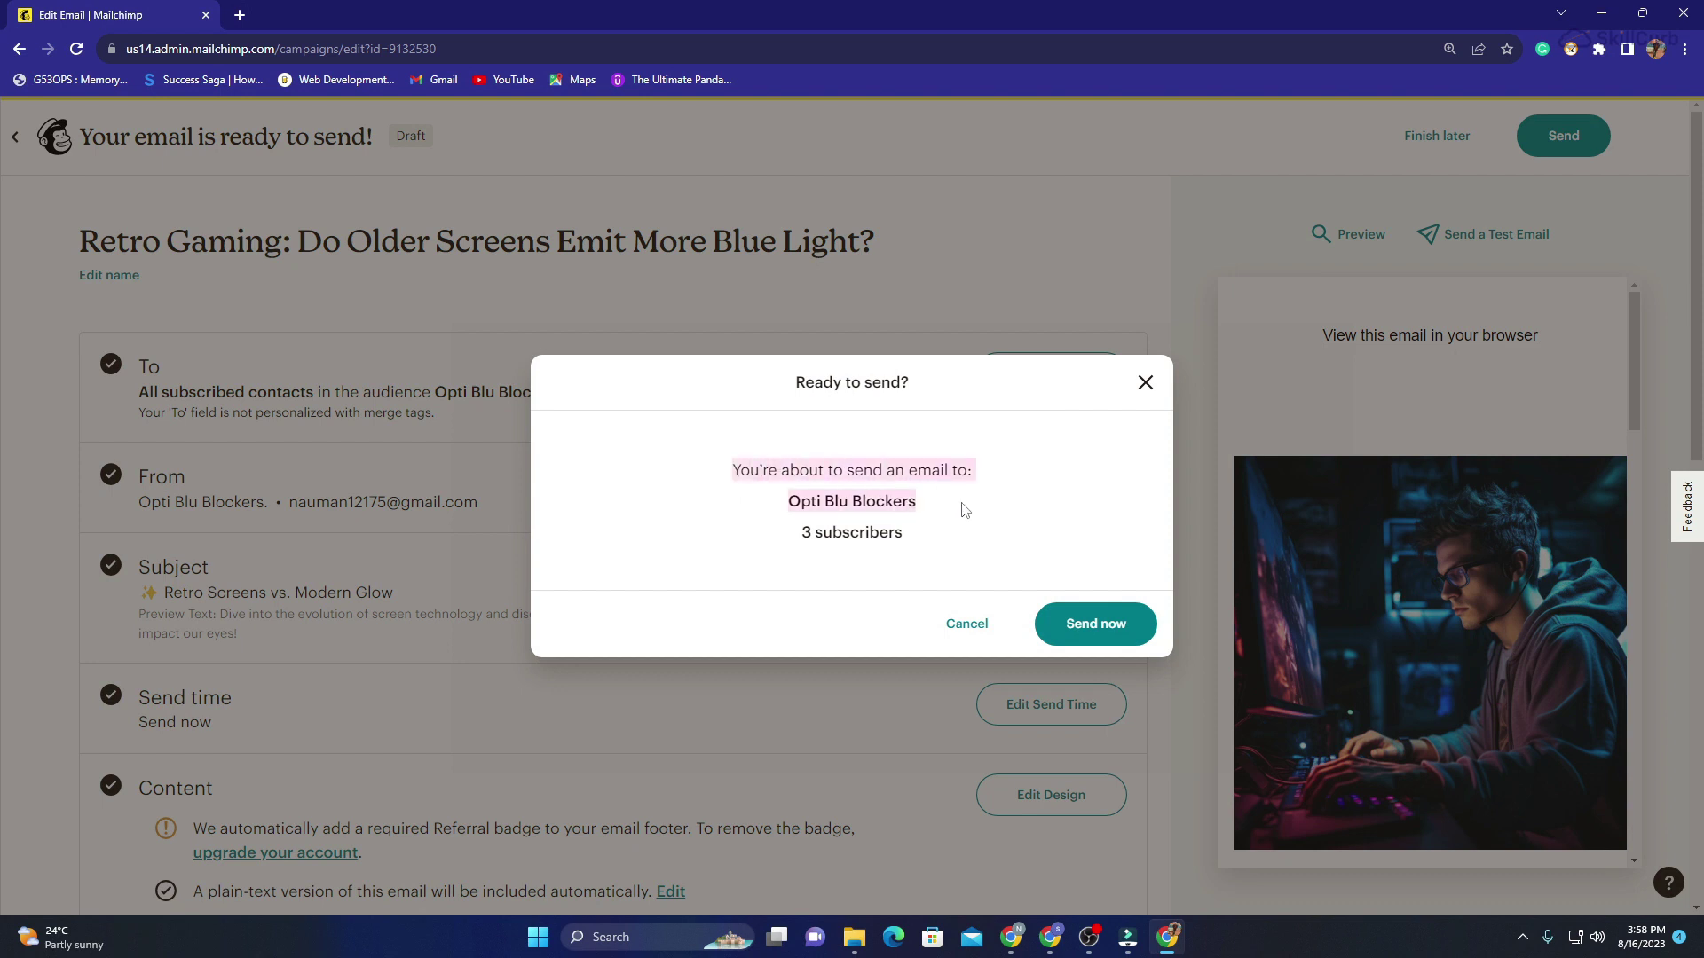
pyautogui.moveTo(965, 509)
pyautogui.mouseDown()
pyautogui.moveTo(958, 543)
pyautogui.moveTo(941, 499)
pyautogui.moveTo(957, 531)
pyautogui.mouseUp()
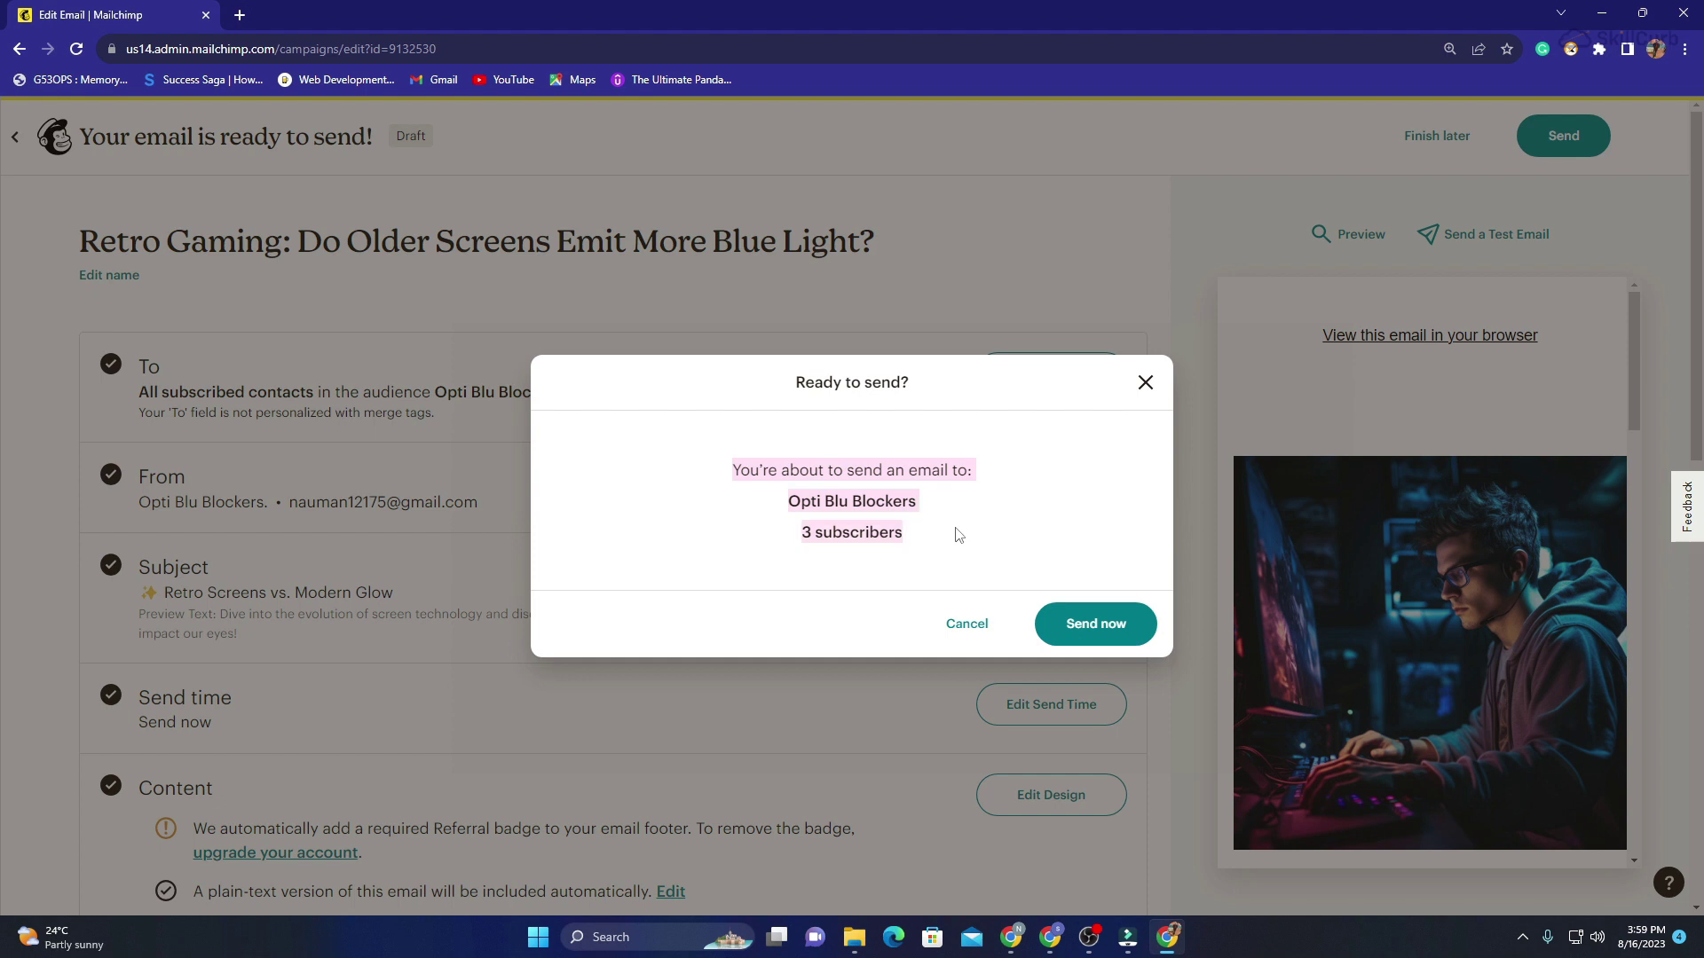
pyautogui.click(1082, 620)
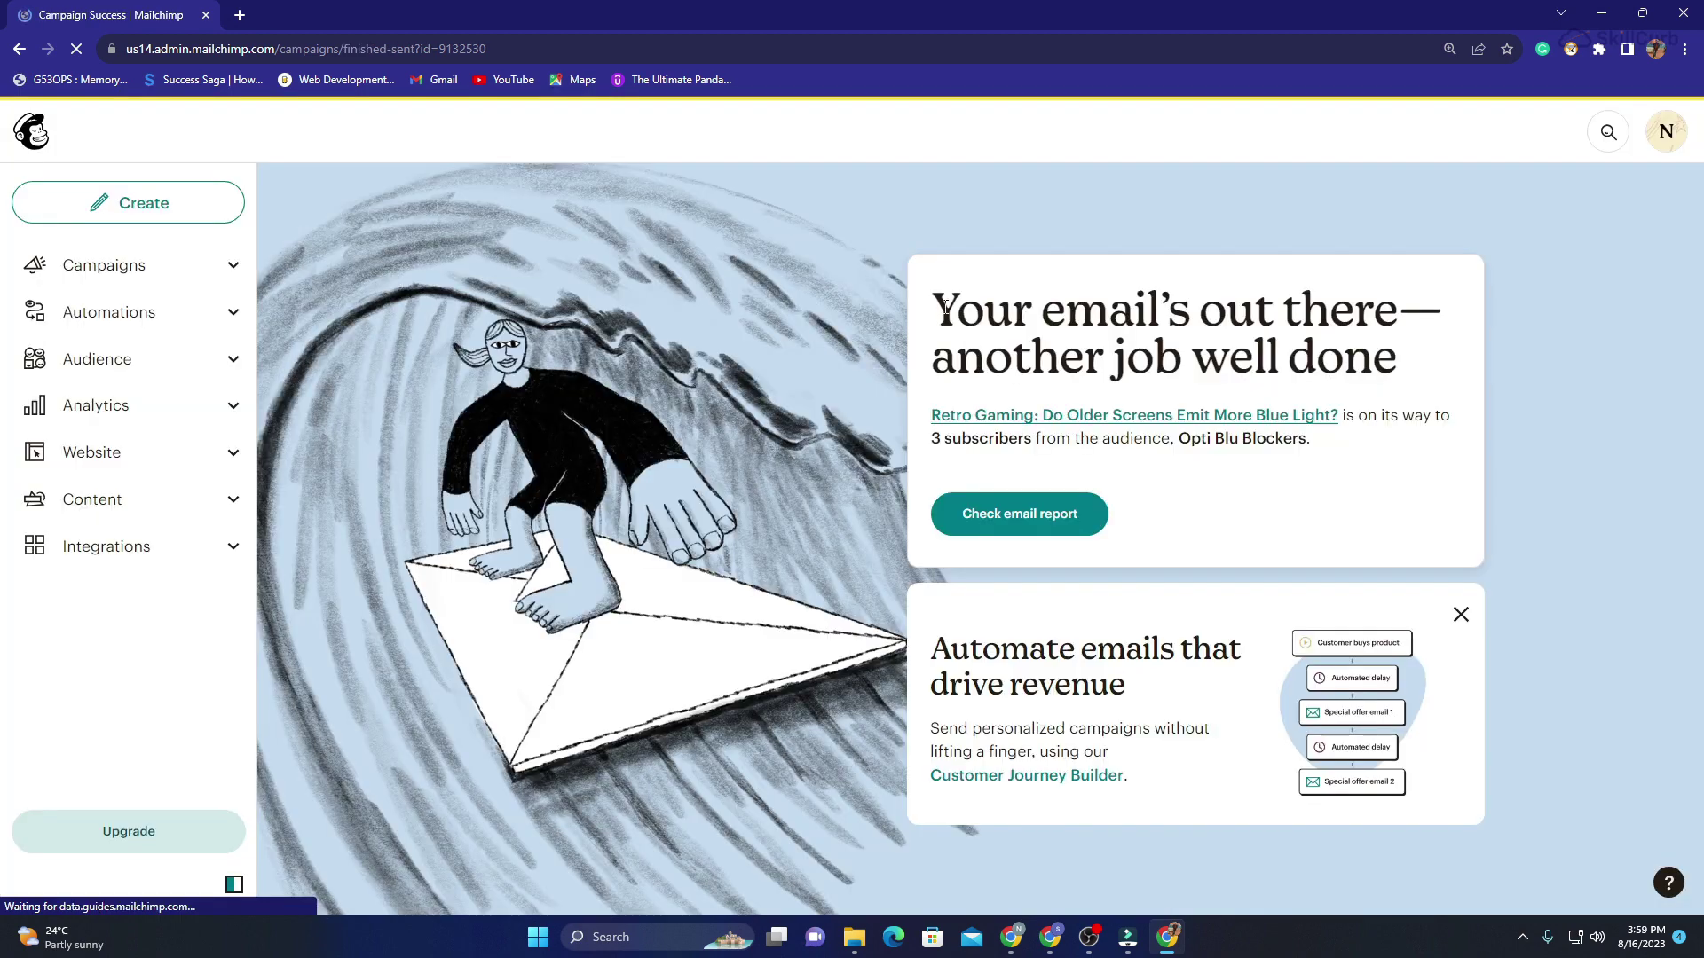
# Open the email report for the sent Retro Gaming campaign from the success page.
pyautogui.moveTo(932, 307); pyautogui.dragTo(1430, 355)
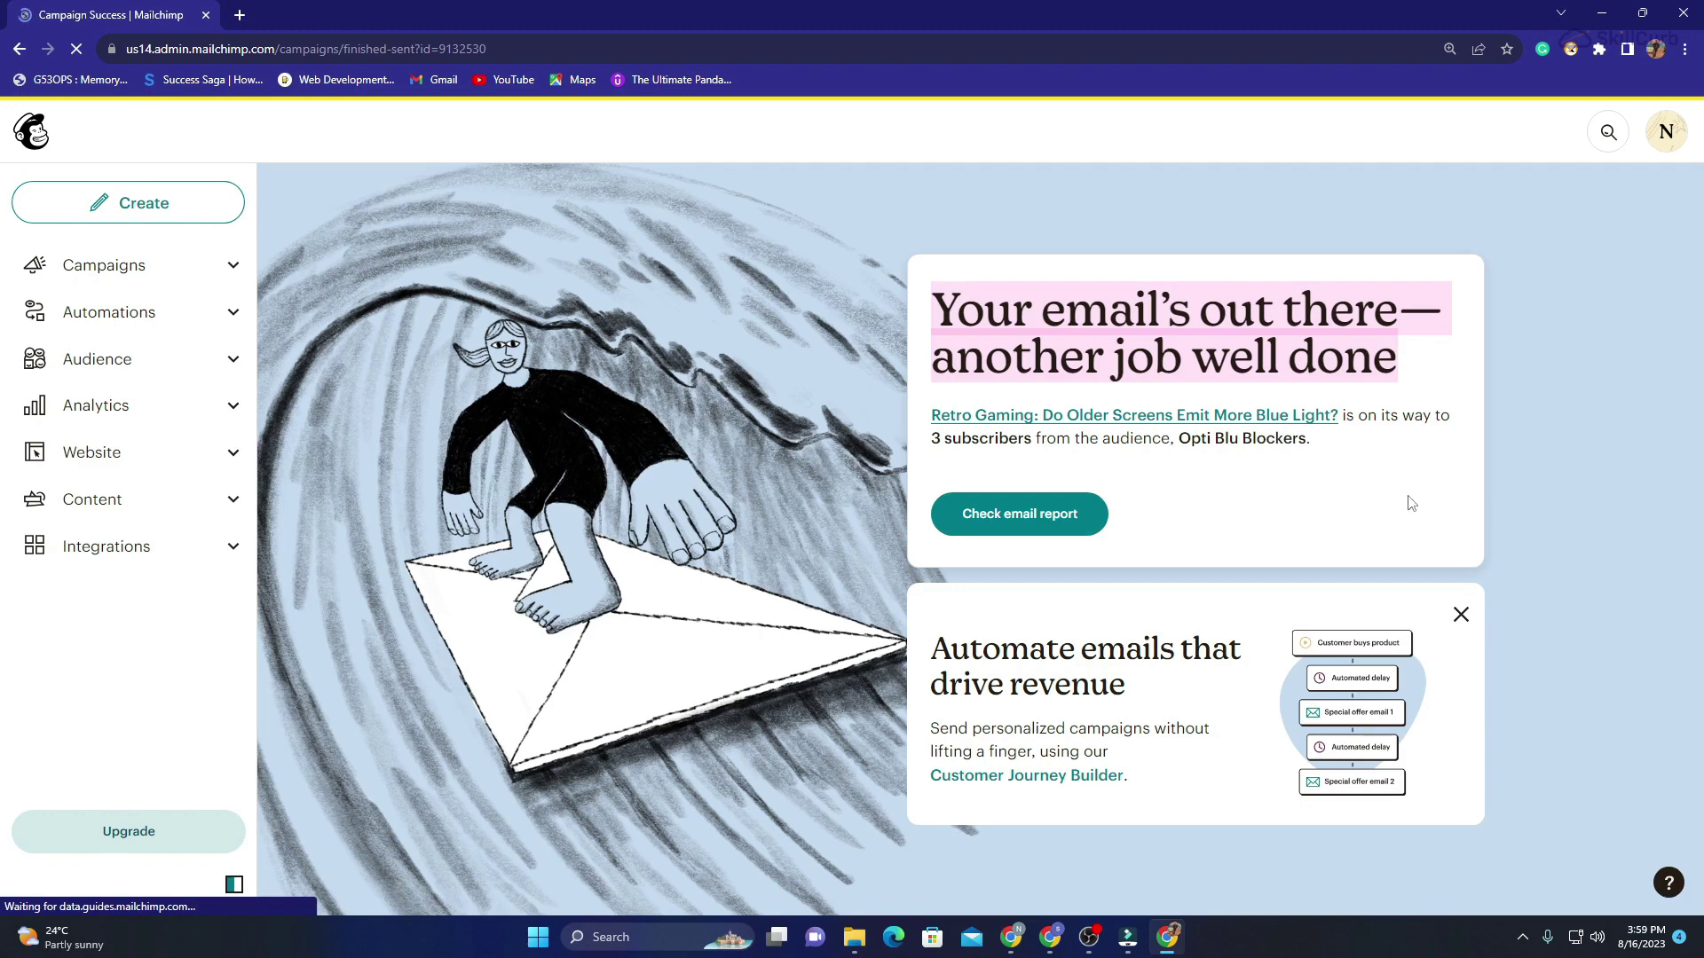
pyautogui.moveTo(1360, 421); pyautogui.dragTo(1453, 439)
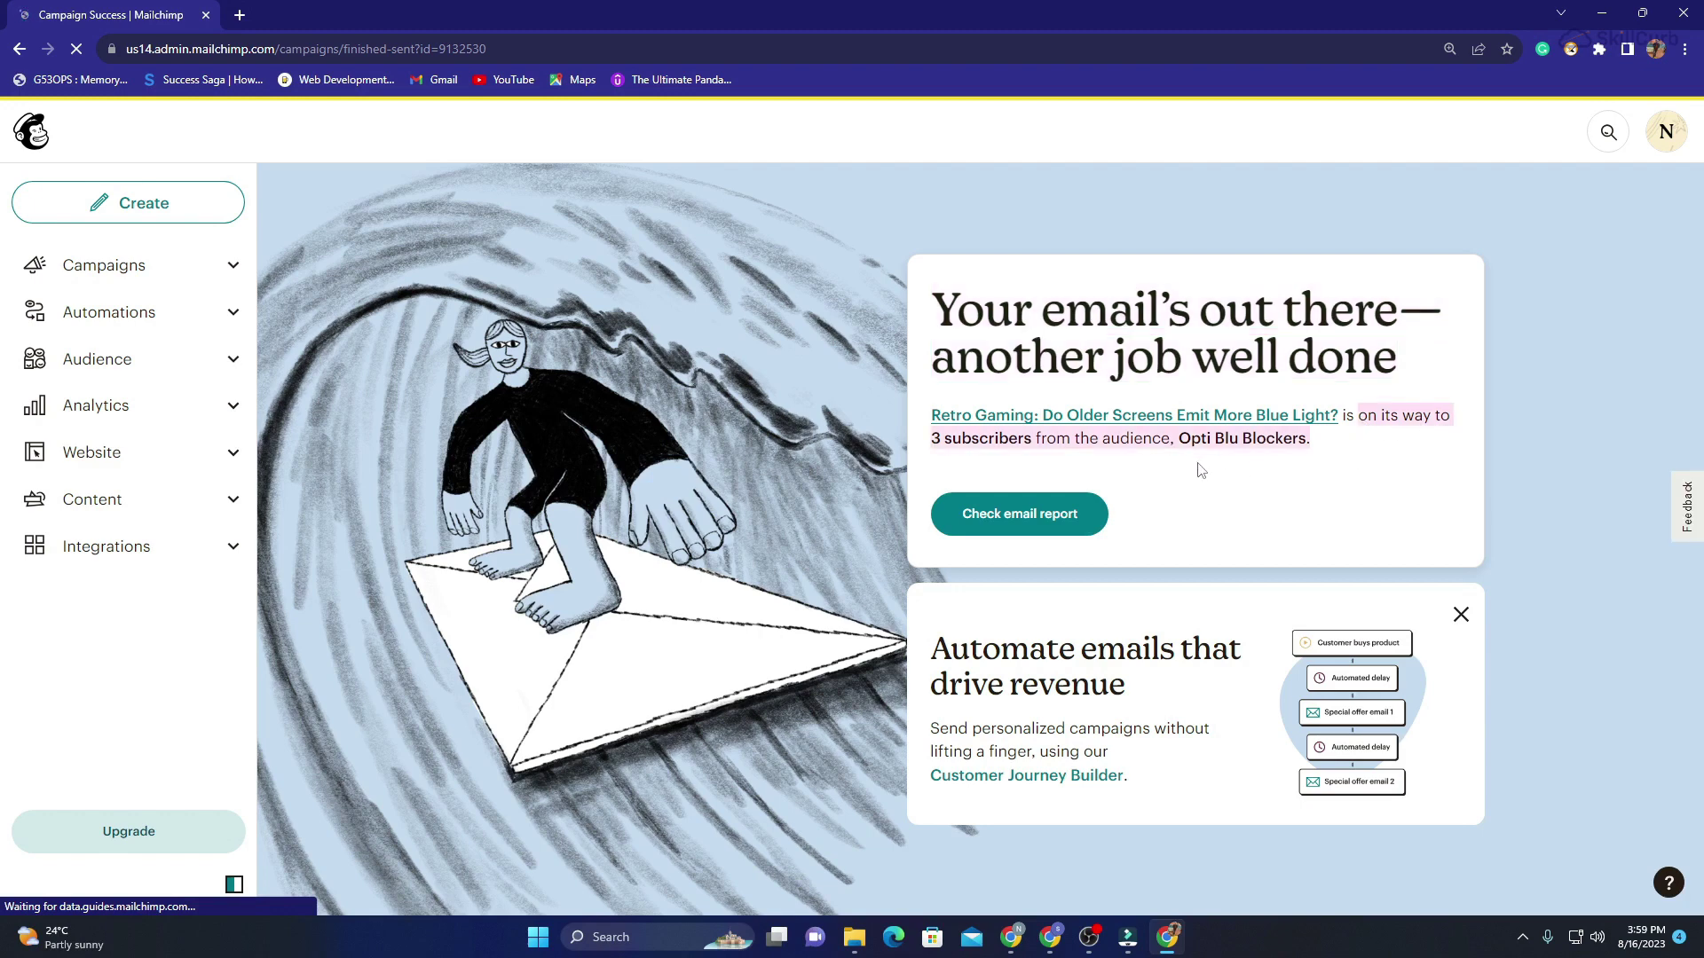
pyautogui.click(1021, 523)
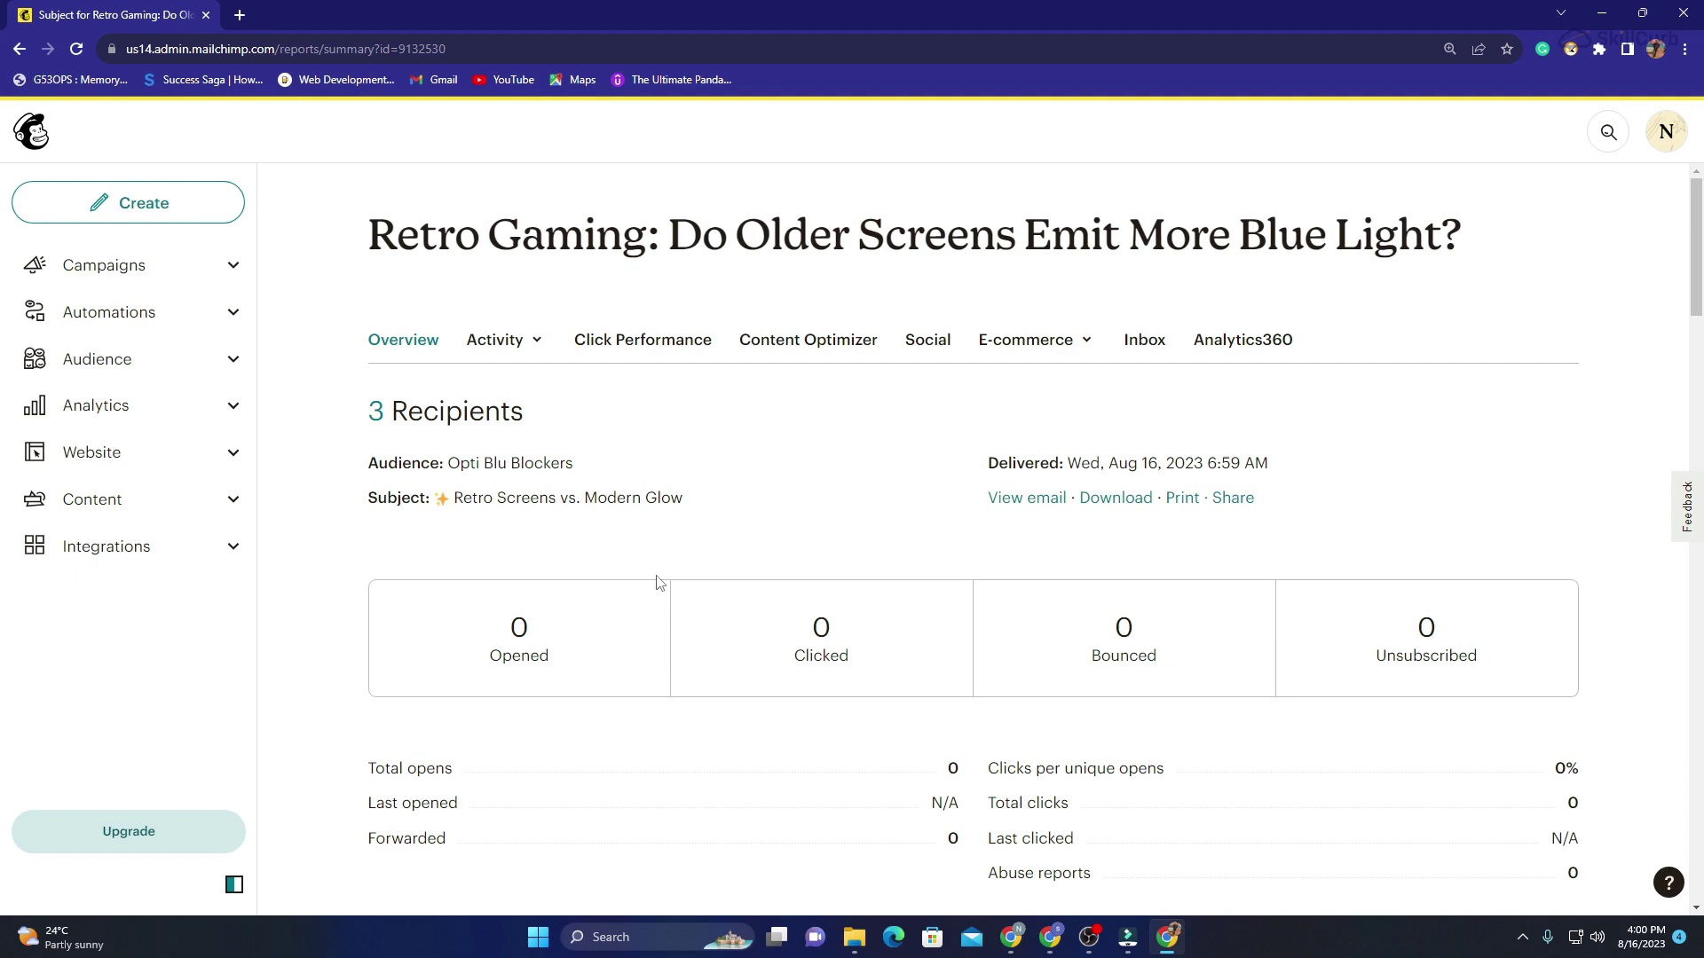
pyautogui.scroll(-1, 658, 582)
pyautogui.scroll(1, 659, 583)
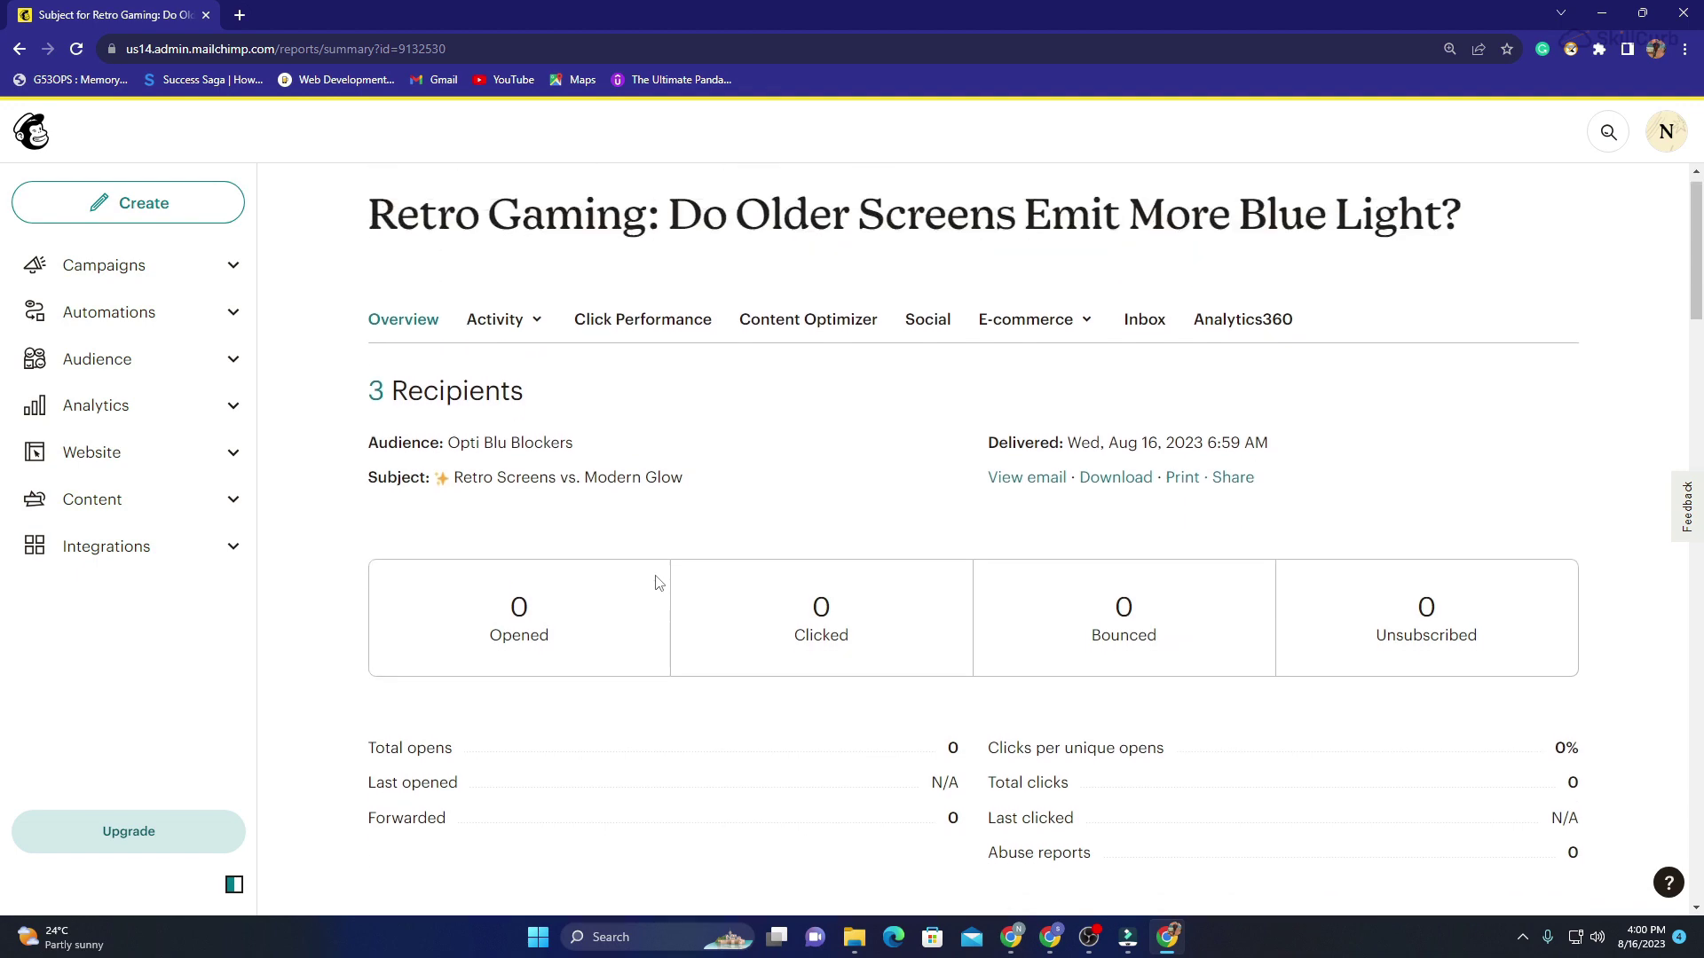
pyautogui.scroll(-7, 658, 582)
pyautogui.scroll(3, 659, 582)
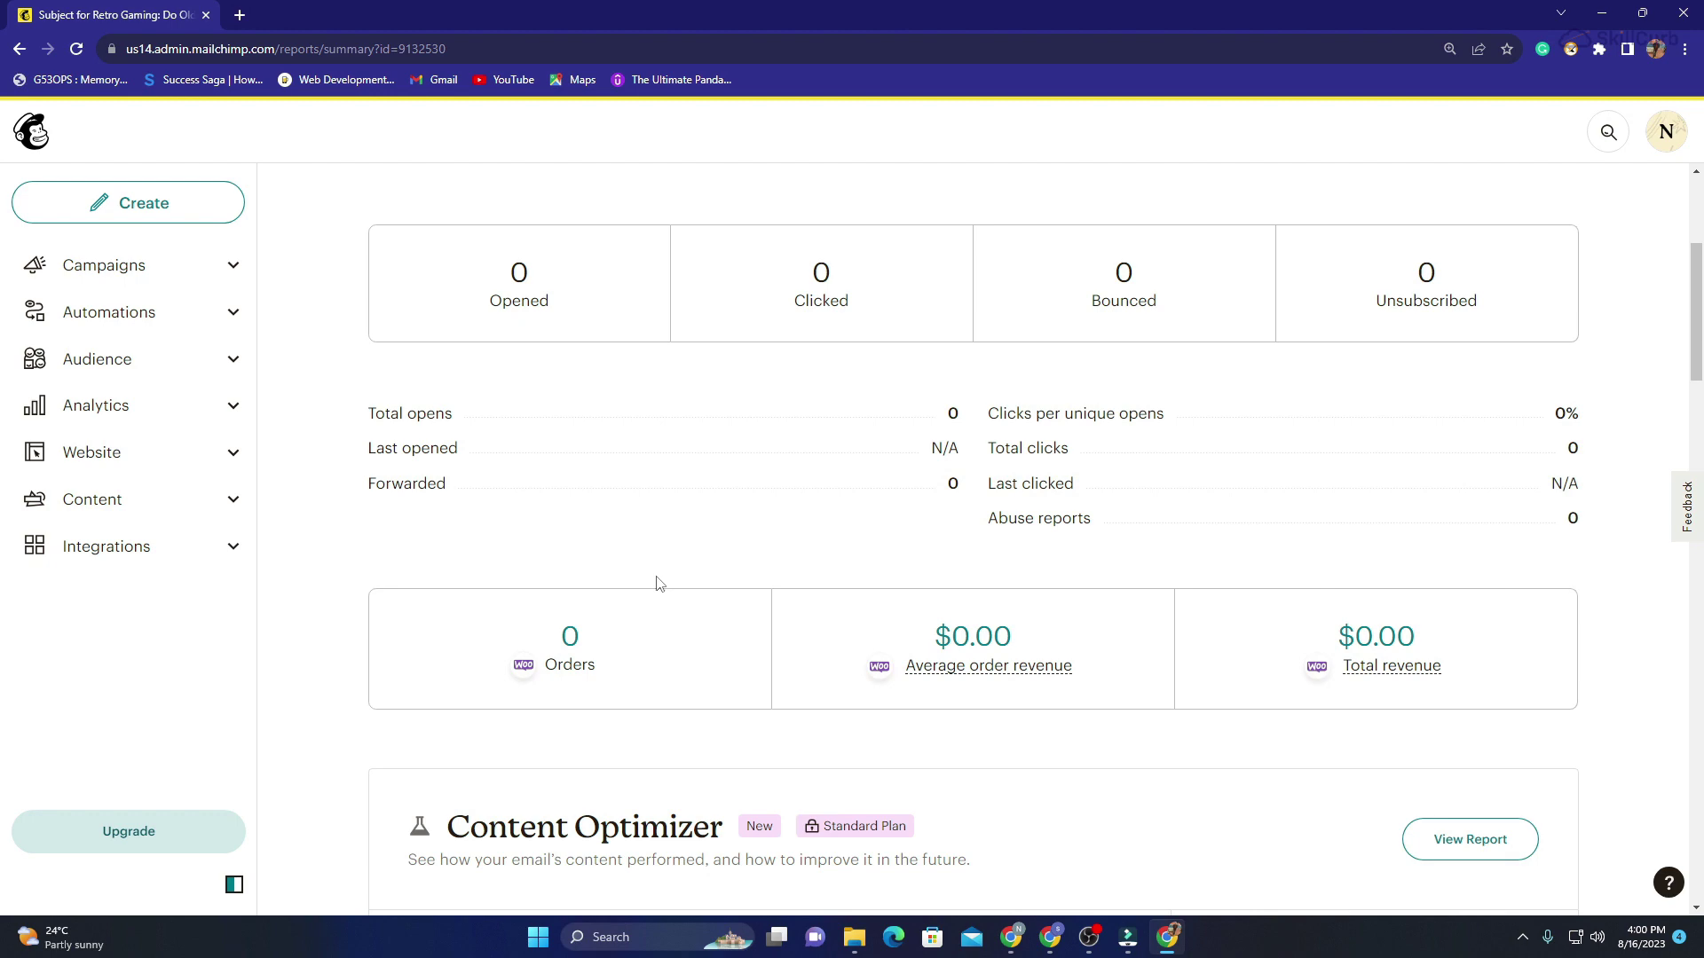
pyautogui.scroll(-15, 997, 547)
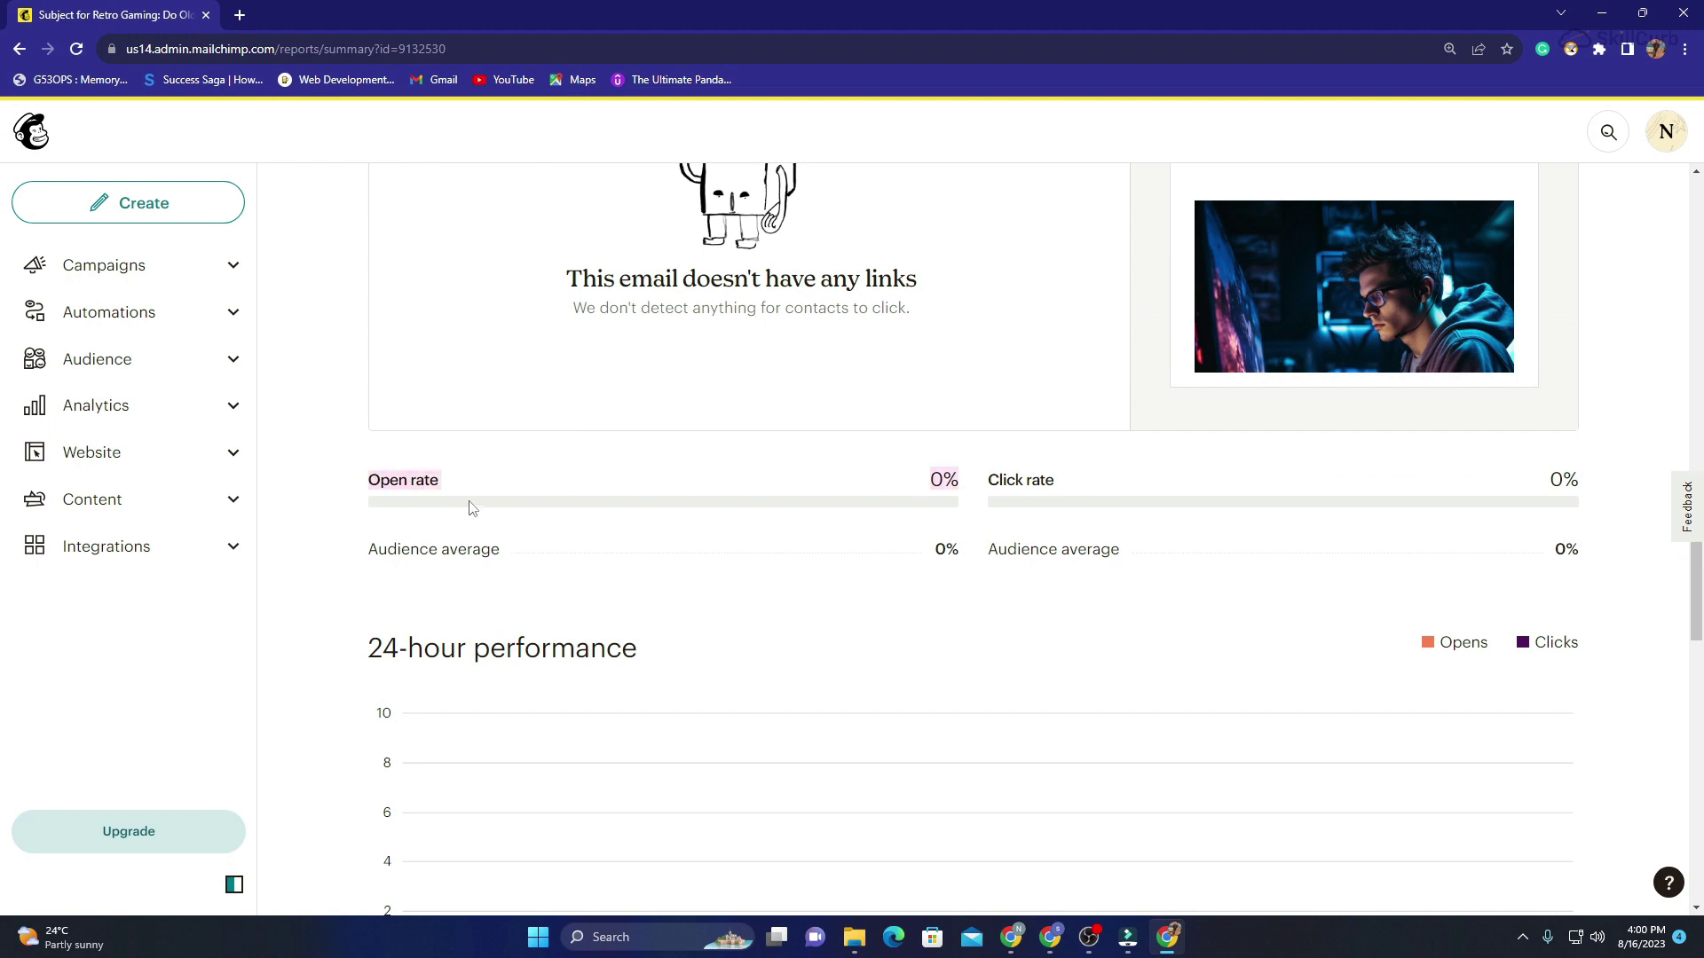